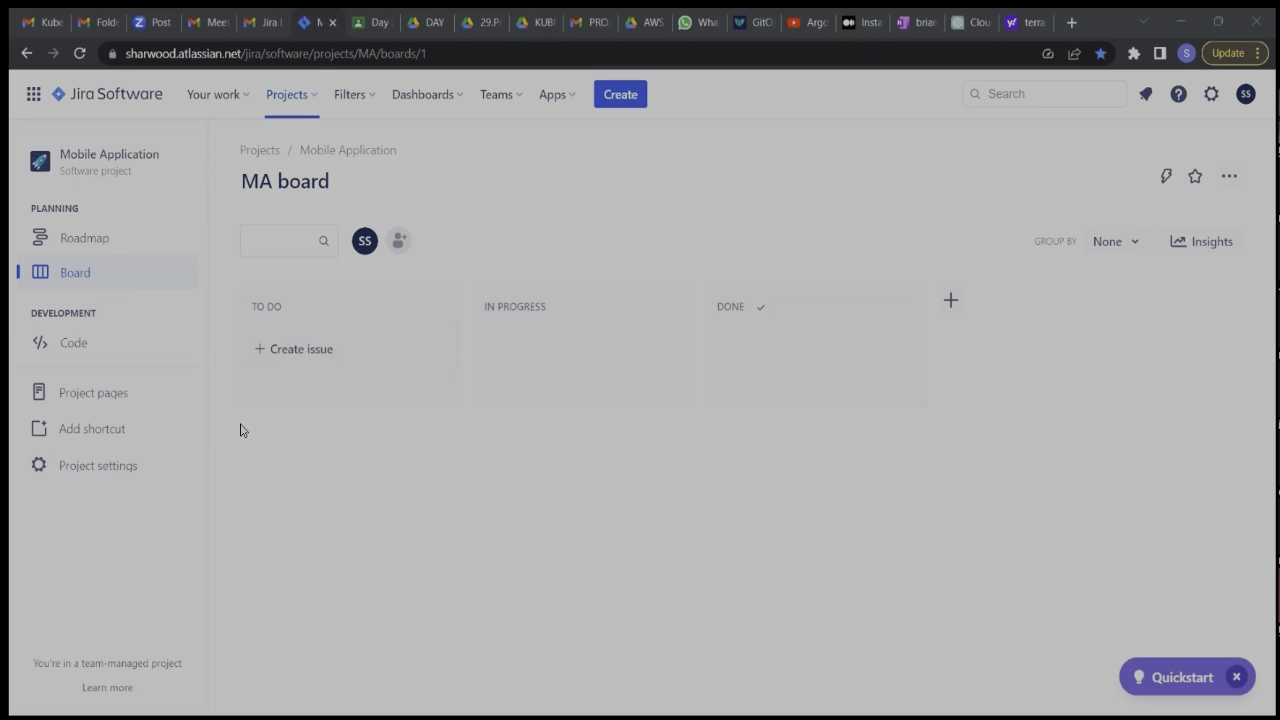
# Enable the Backlog, Reports, Issue navigator, Sprints and Estimation planning features in the Mobile Application project's settings.
pyautogui.click(86, 470)
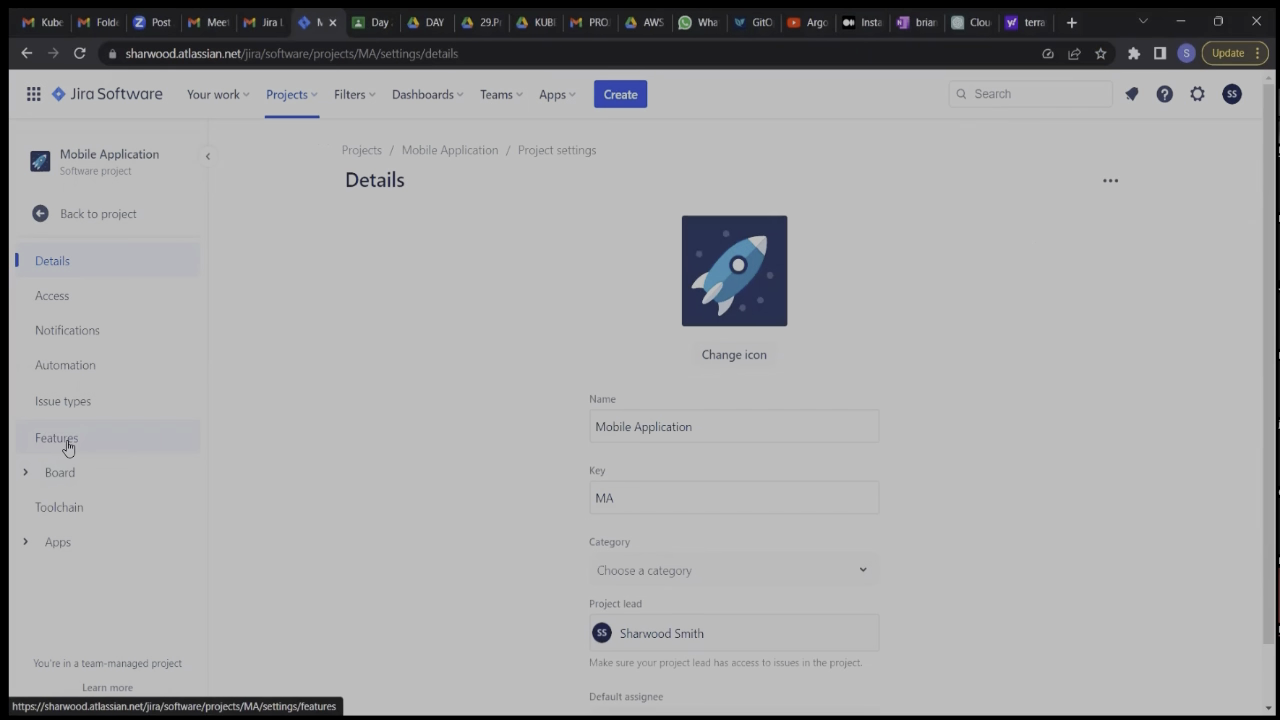
pyautogui.click(66, 445)
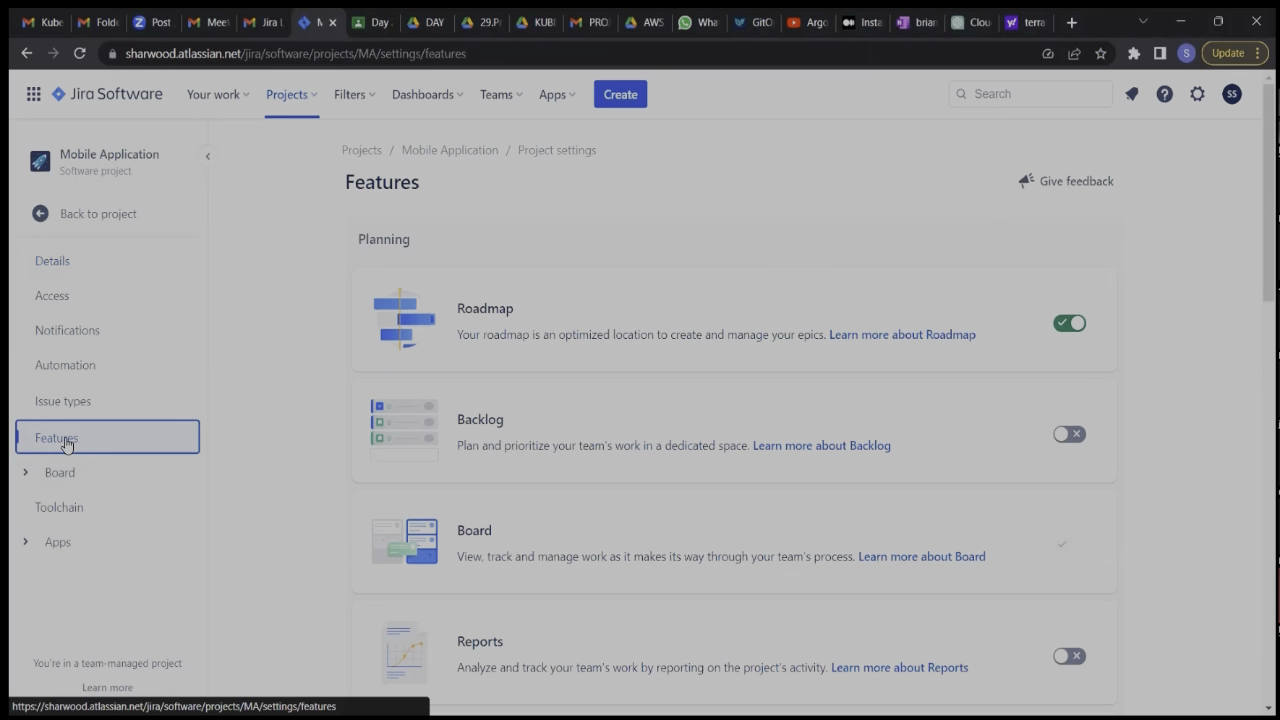
pyautogui.scroll(-1, 817, 391)
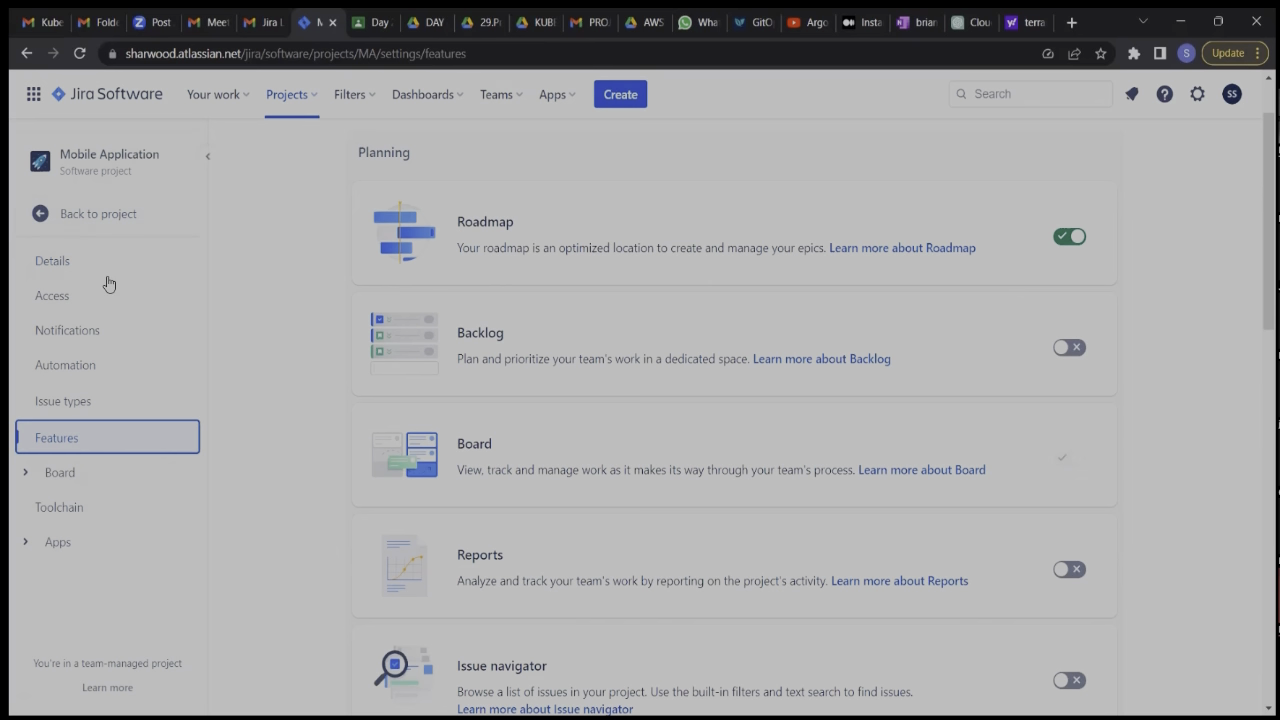
pyautogui.click(1076, 352)
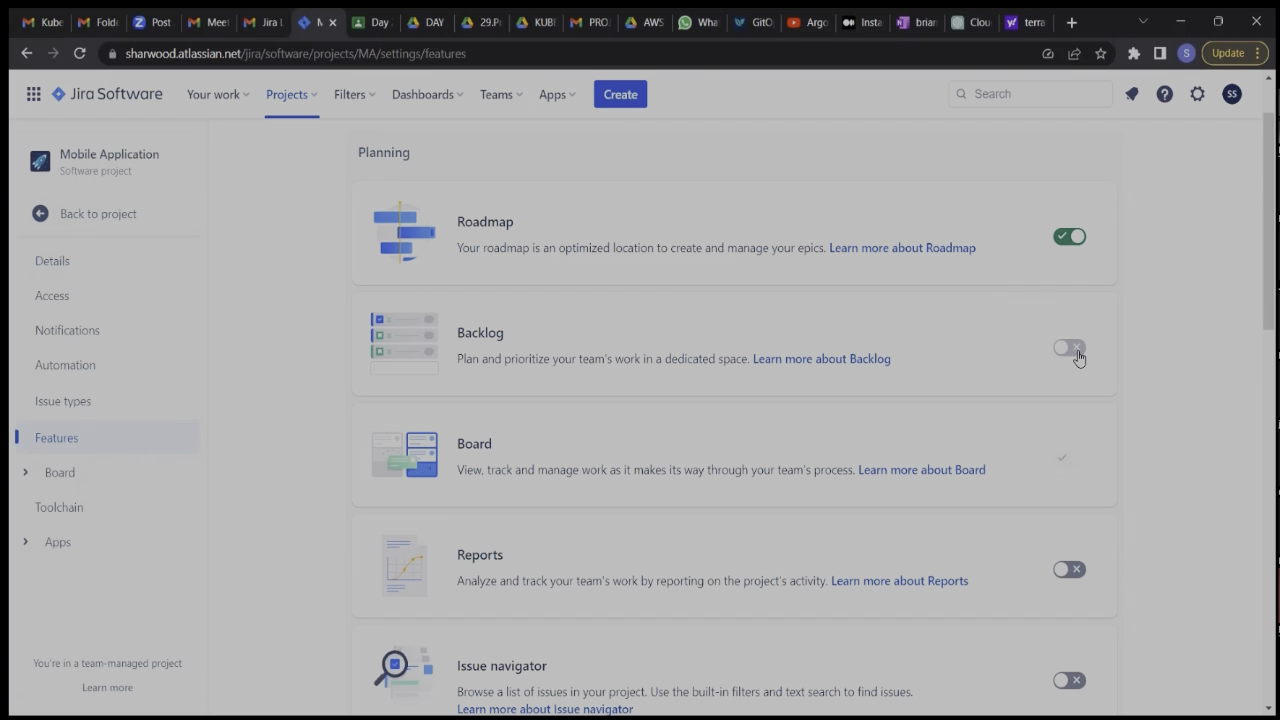
pyautogui.scroll(-3, 1078, 358)
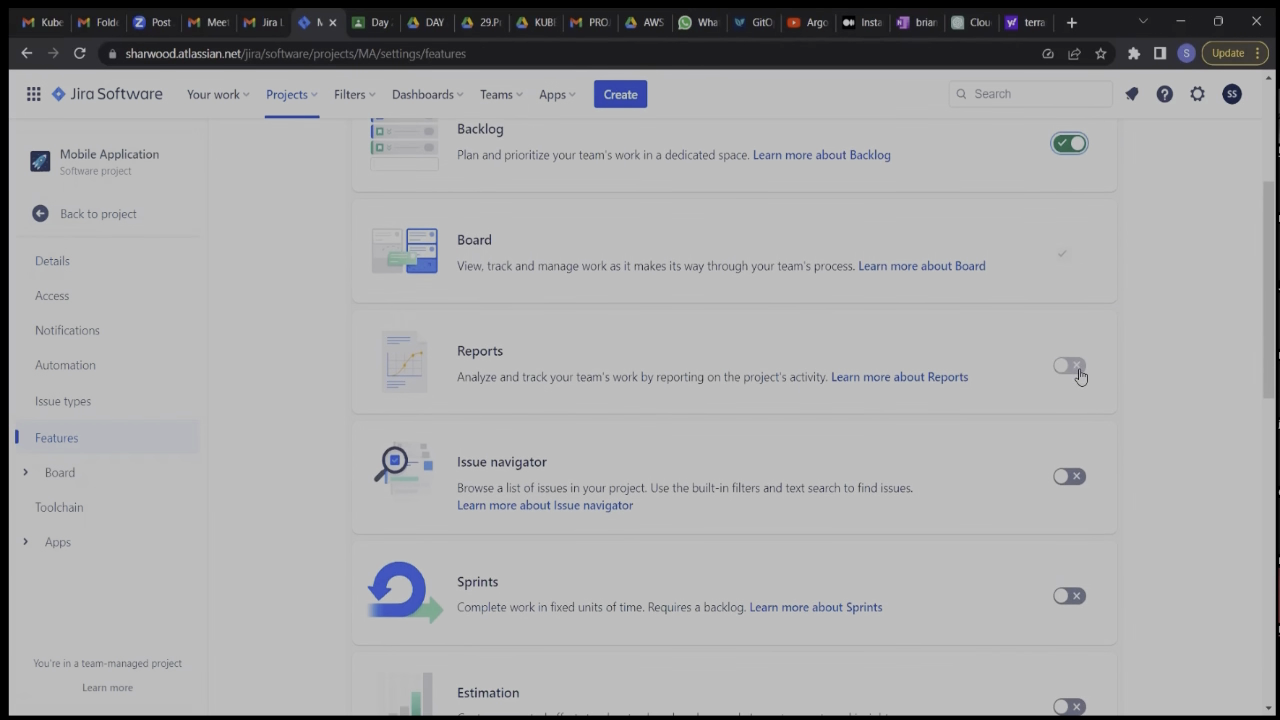
pyautogui.click(1078, 370)
pyautogui.scroll(-2, 1080, 375)
pyautogui.click(1078, 370)
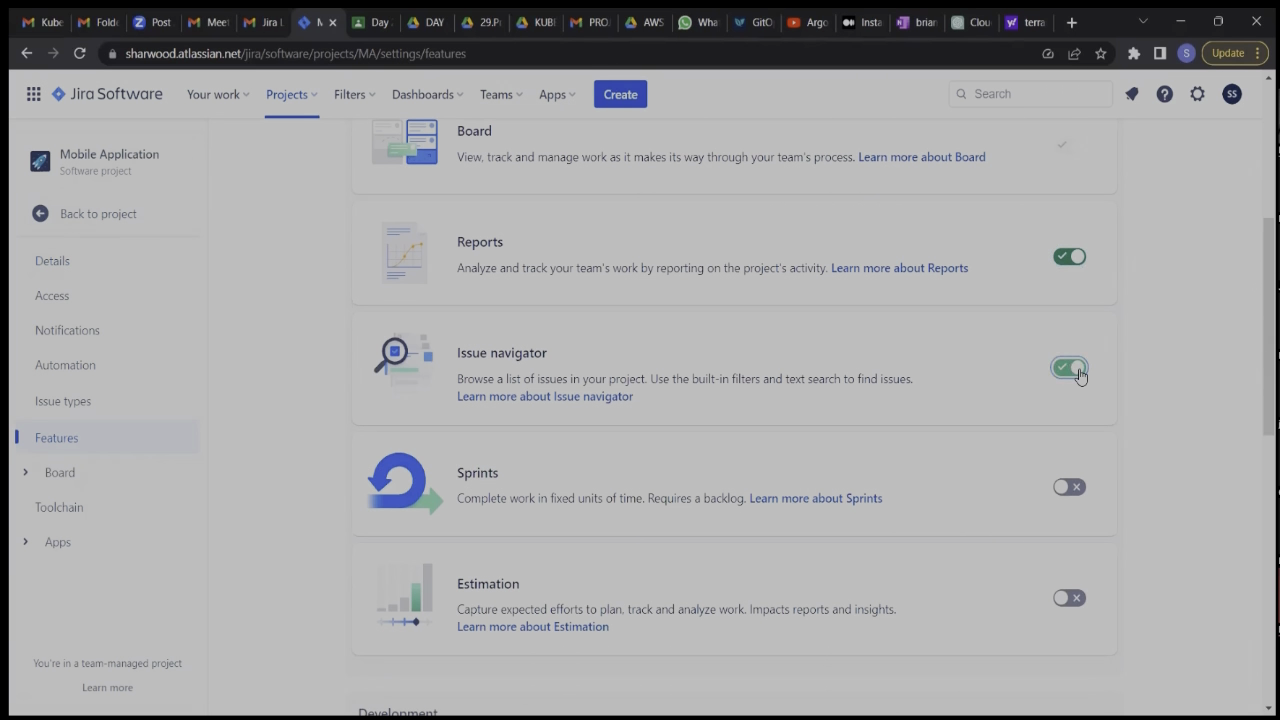
pyautogui.click(1072, 488)
pyautogui.scroll(-3, 1078, 495)
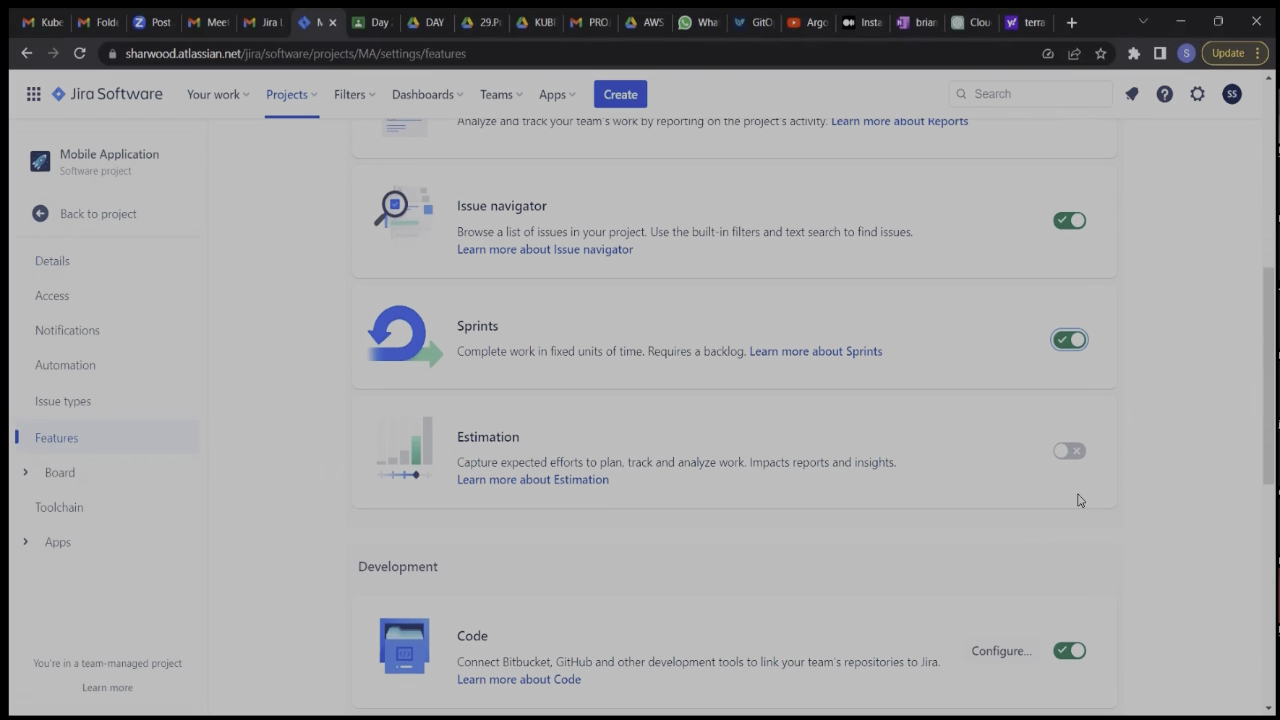
pyautogui.click(1080, 450)
pyautogui.scroll(-3, 1082, 450)
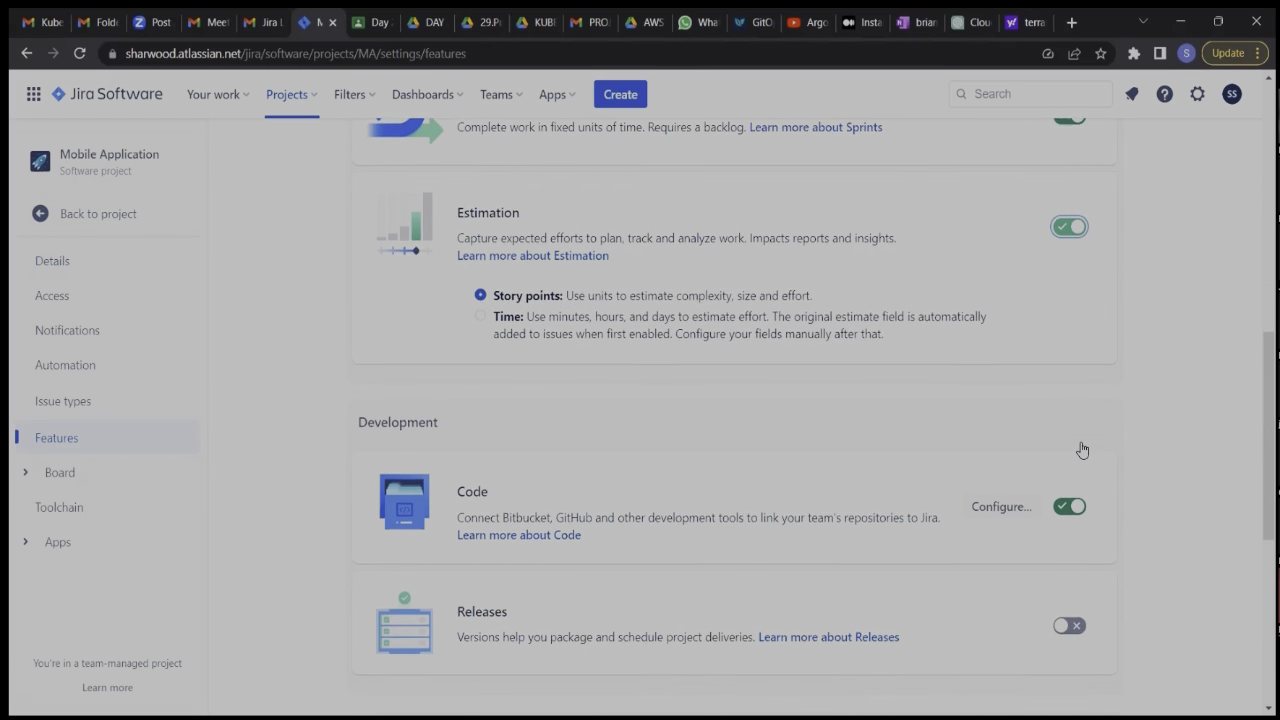
# Enable the Releases, Deployments and On-call features, and return to the project board.
pyautogui.scroll(-3, 1082, 450)
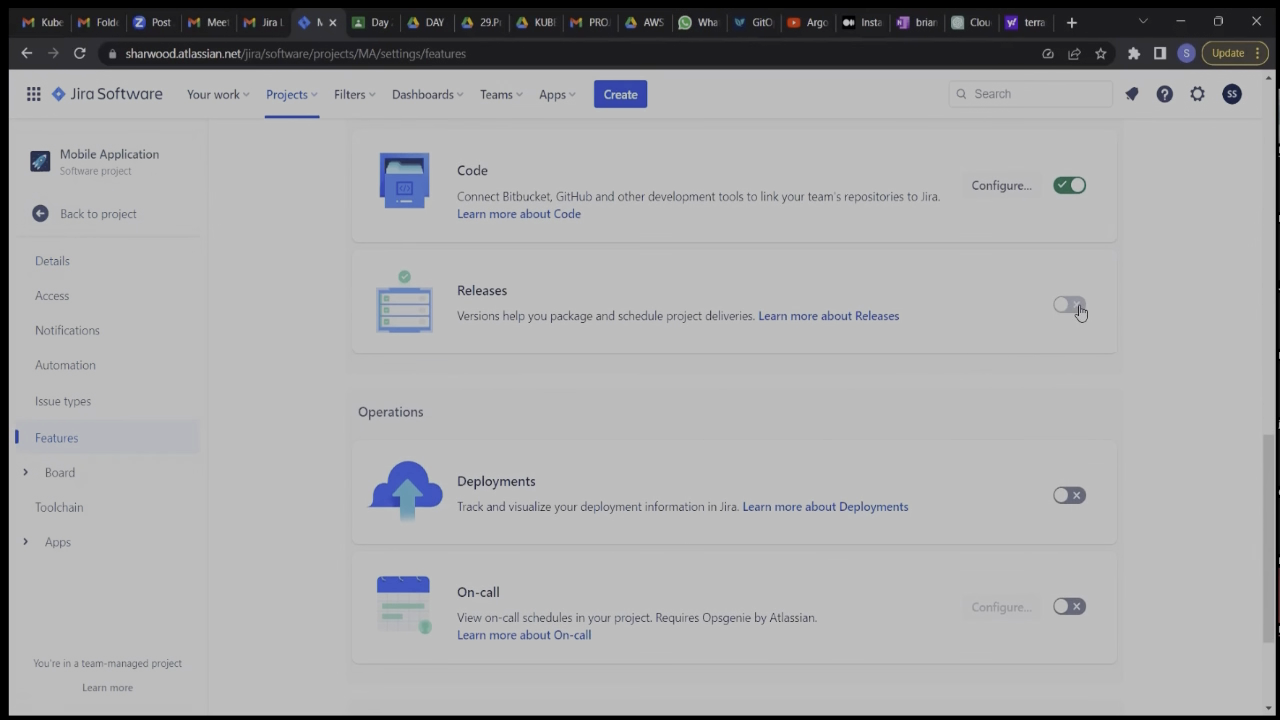
pyautogui.click(1078, 307)
pyautogui.click(1070, 494)
pyautogui.scroll(-1, 1075, 500)
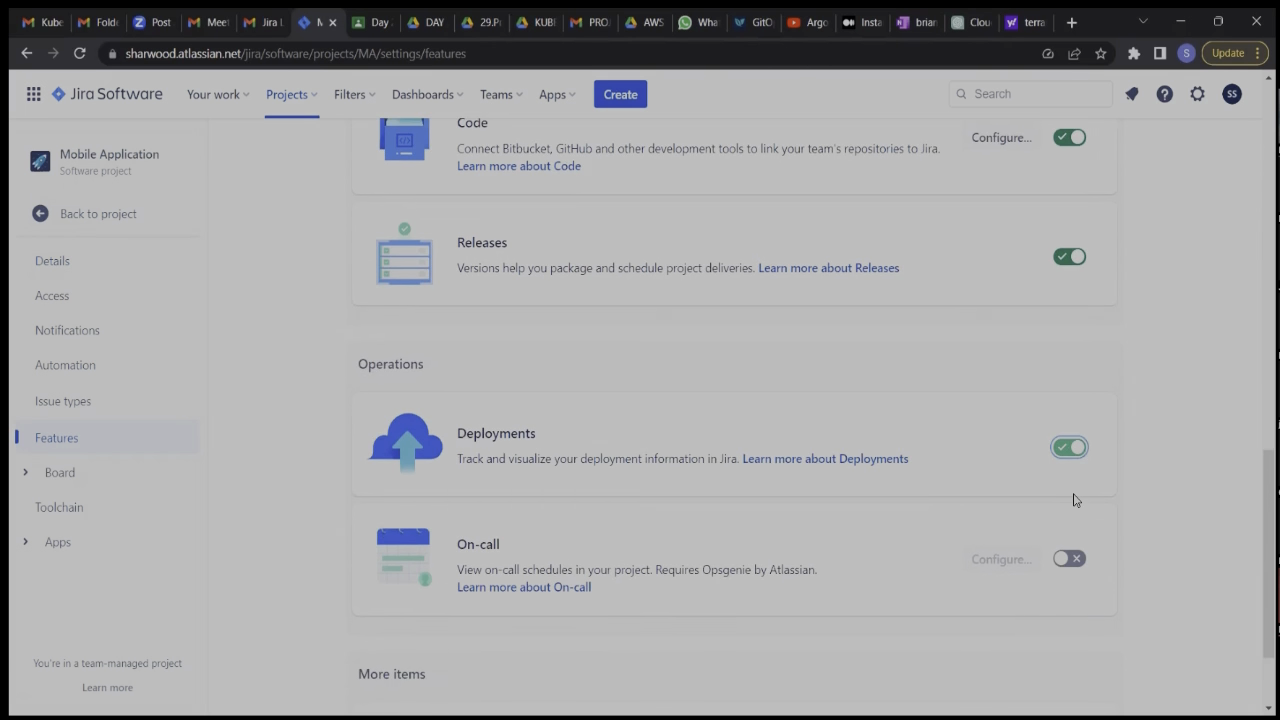
pyautogui.scroll(-1, 1075, 500)
pyautogui.click(1080, 440)
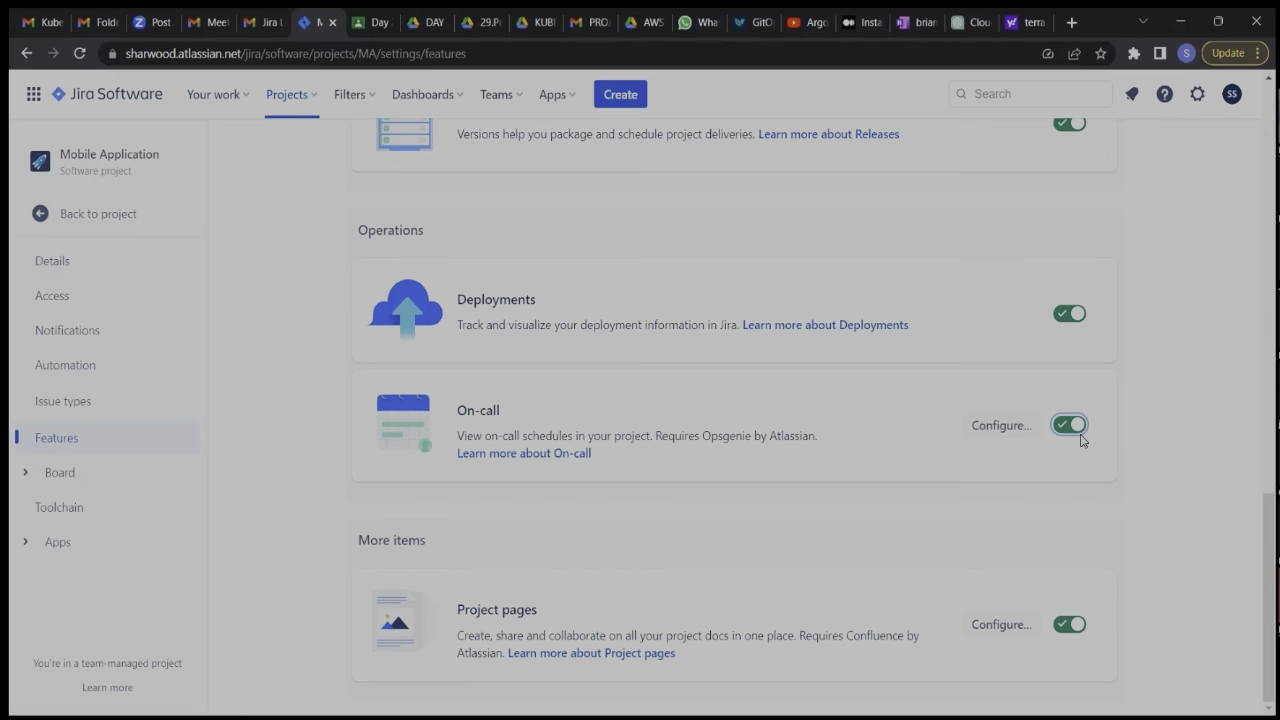
pyautogui.scroll(8, 1080, 440)
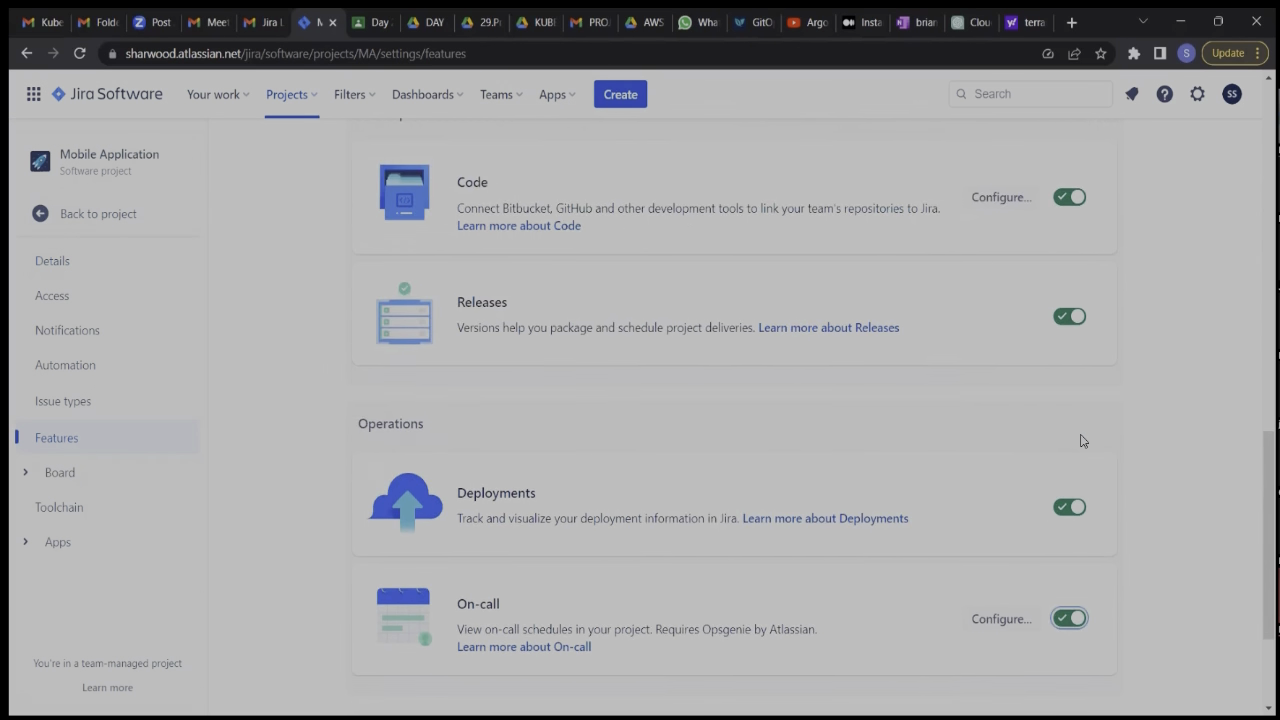
pyautogui.scroll(5, 1000, 410)
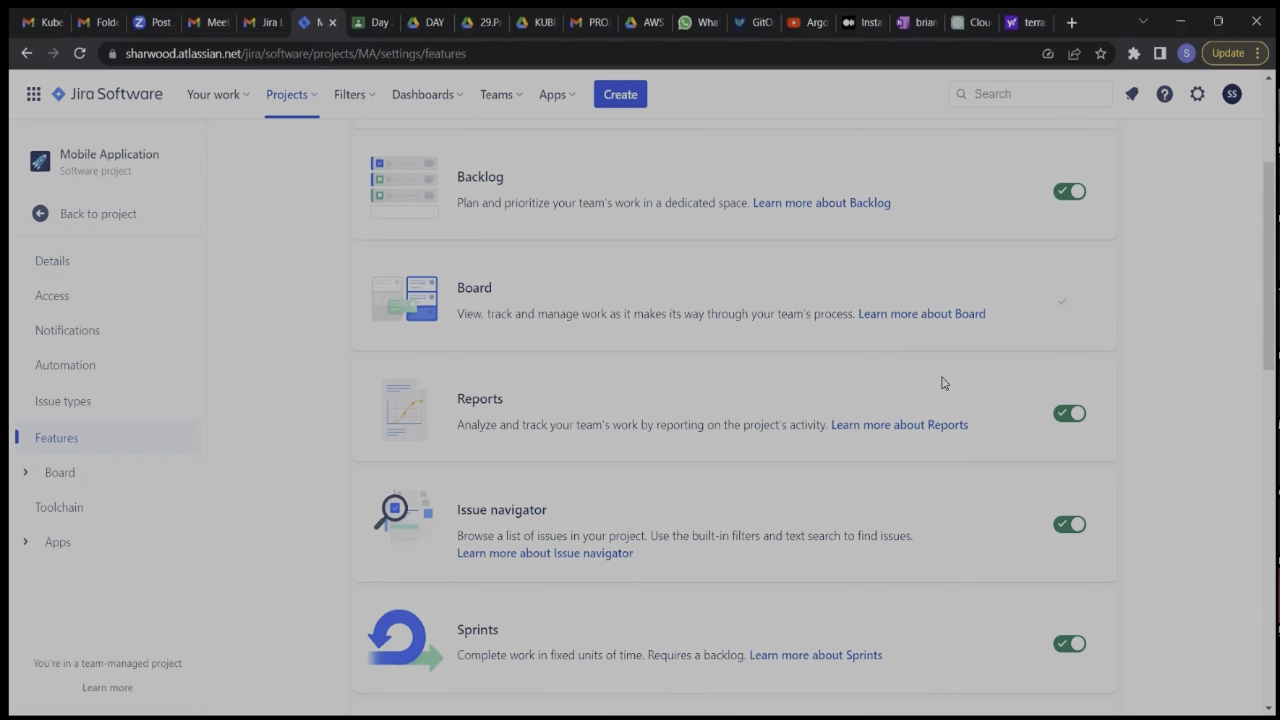
pyautogui.click(100, 215)
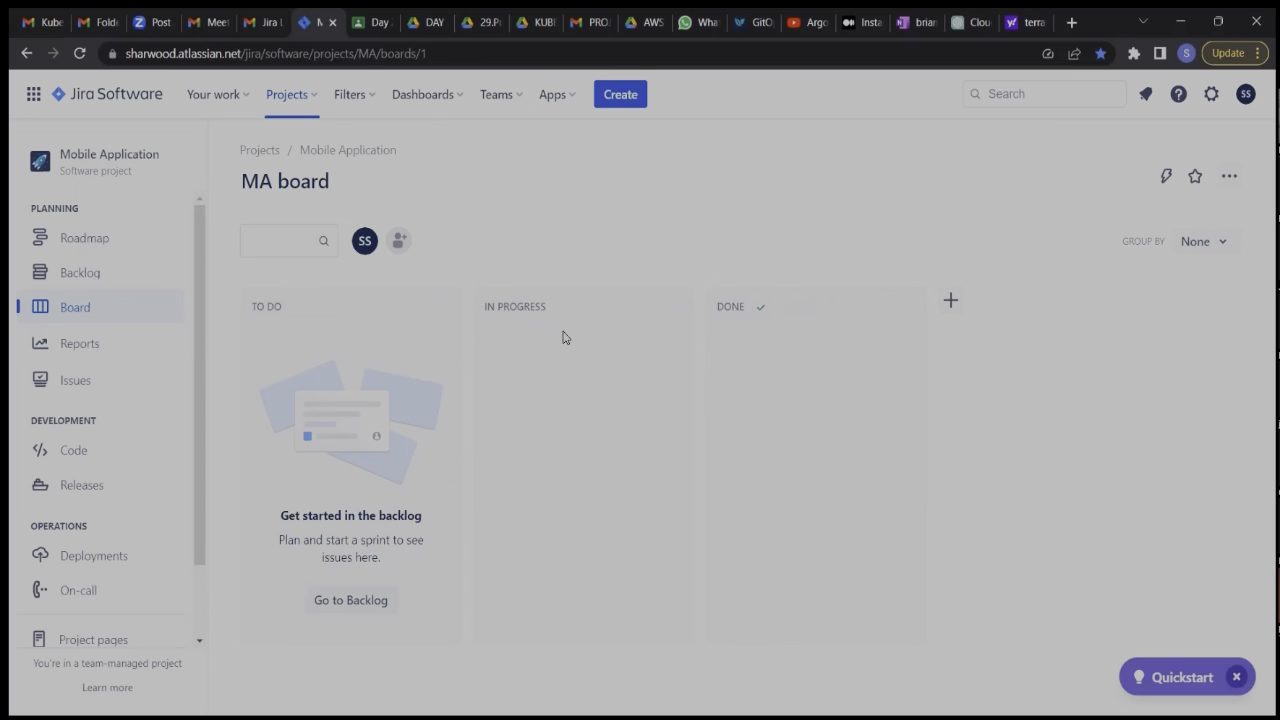
# Add a QA column to the MA board and place it between In Progress and Done.
pyautogui.click(951, 302)
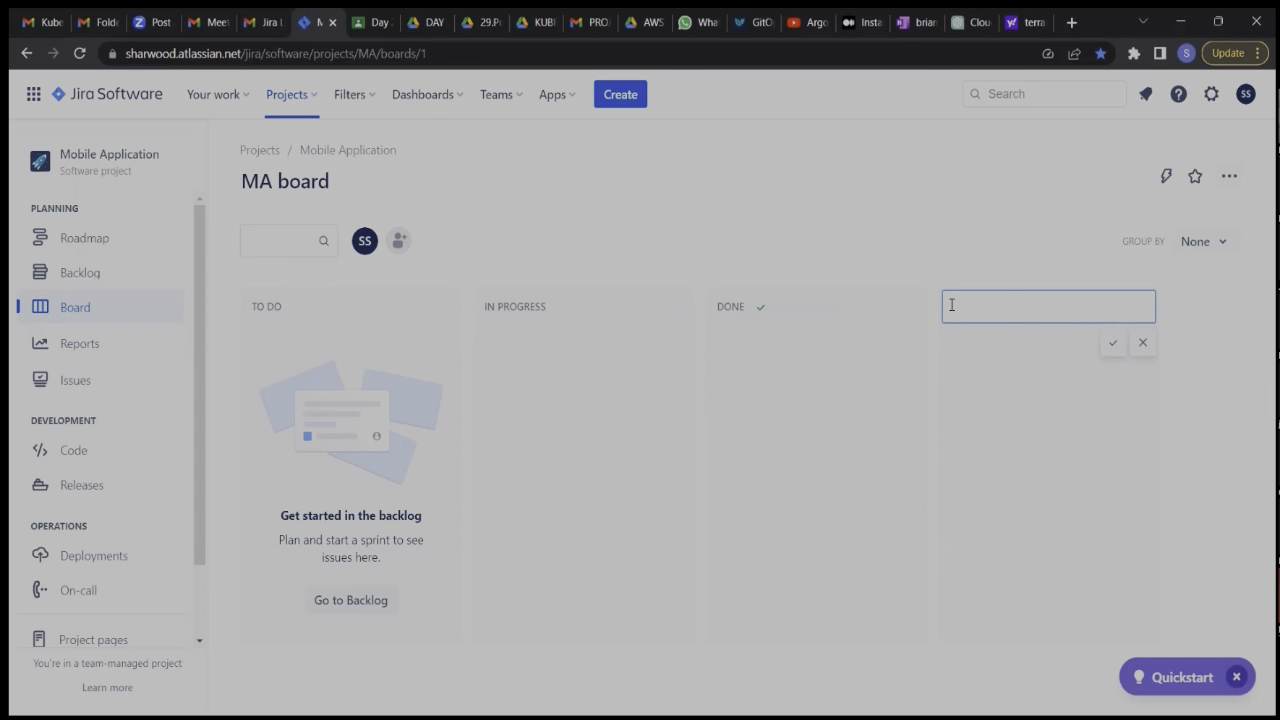
pyautogui.write('QA')
pyautogui.click(1112, 344)
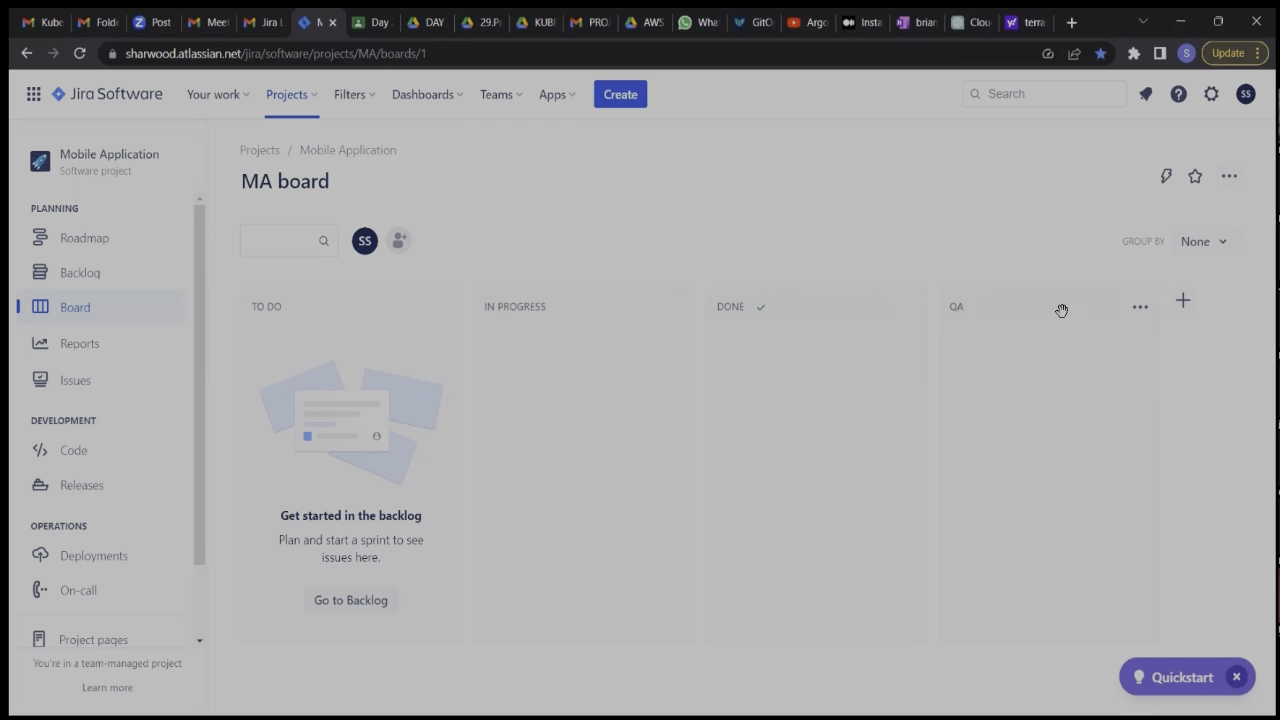
pyautogui.moveTo(1055, 305); pyautogui.dragTo(820, 309)
pyautogui.click(313, 99)
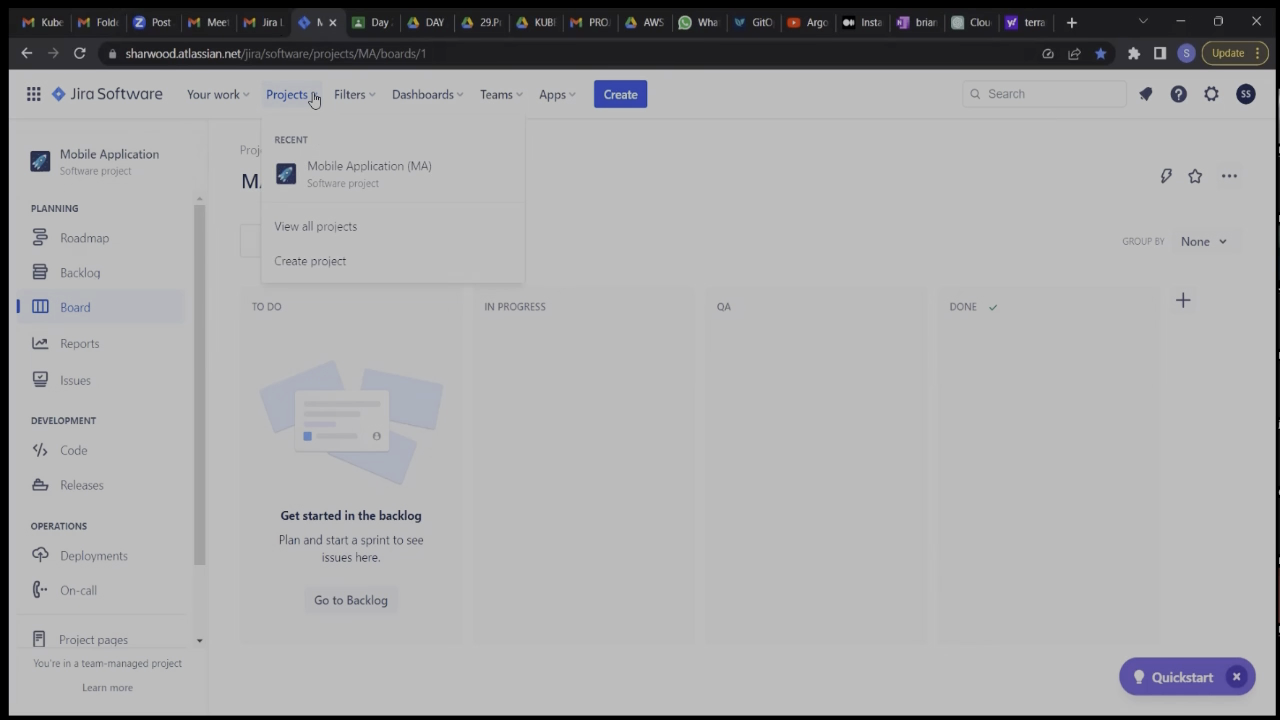
pyautogui.click(322, 264)
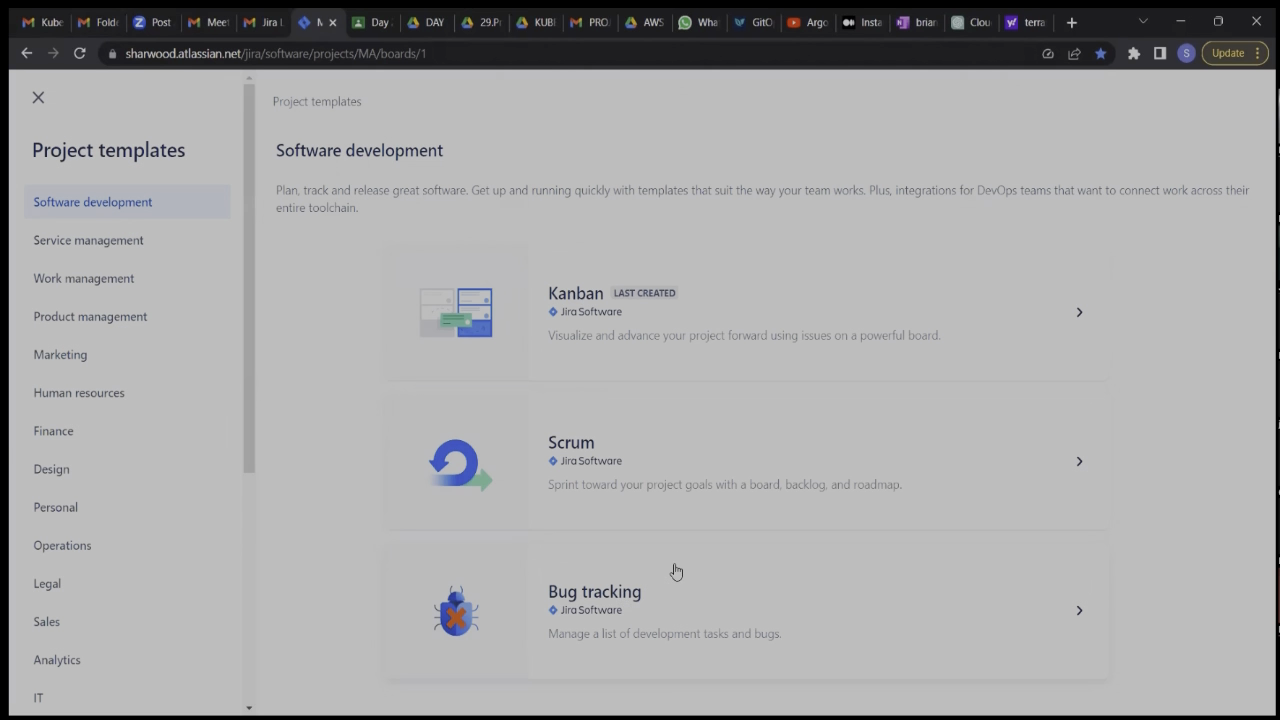
pyautogui.click(572, 453)
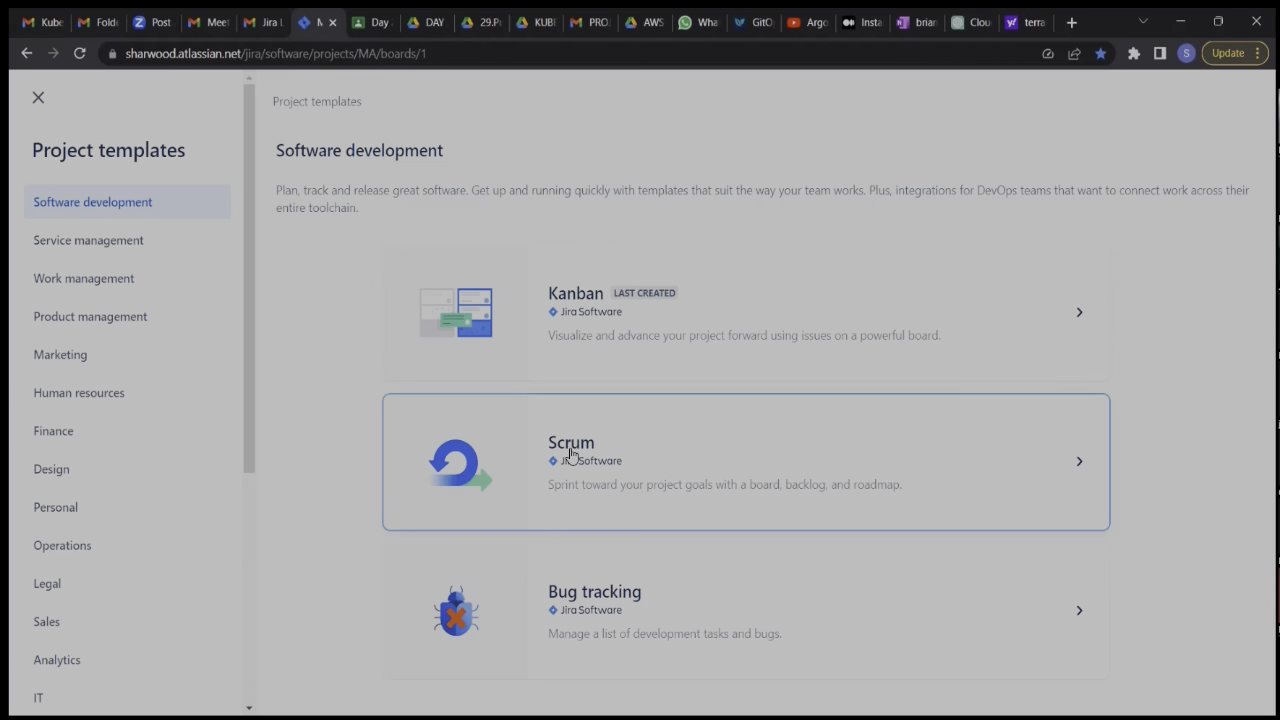
pyautogui.scroll(-3, 783, 530)
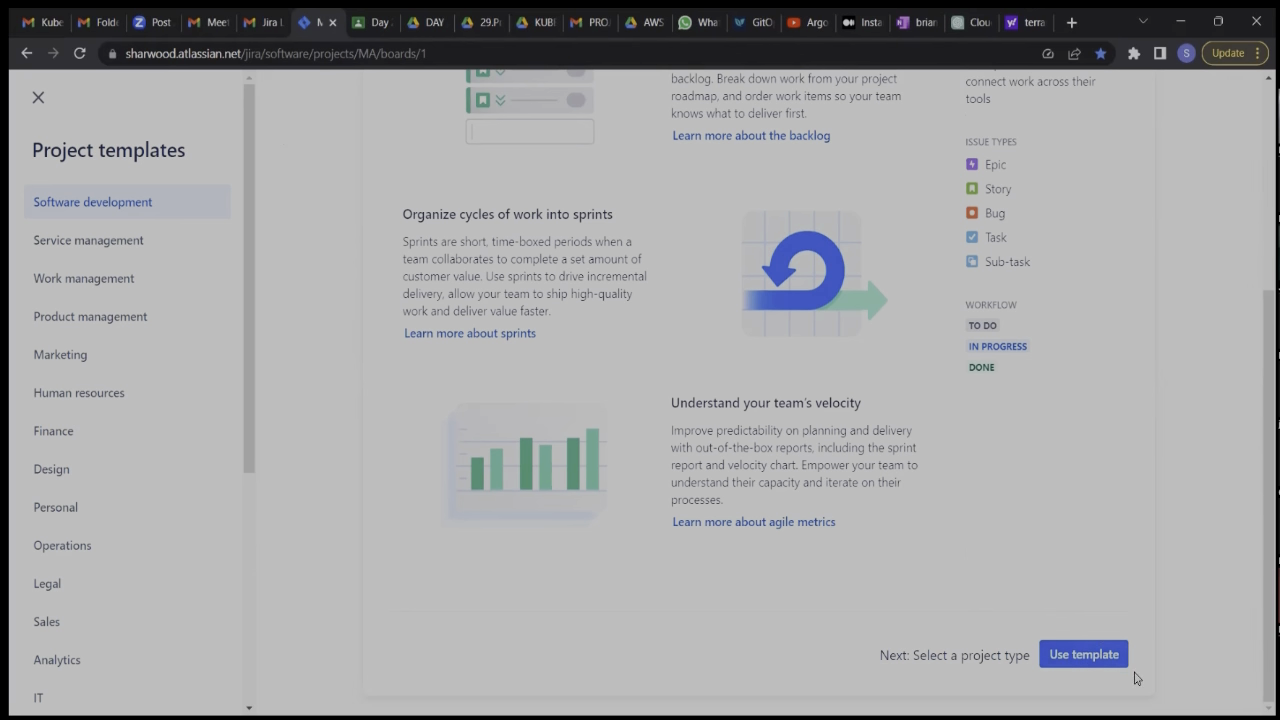
pyautogui.click(1086, 656)
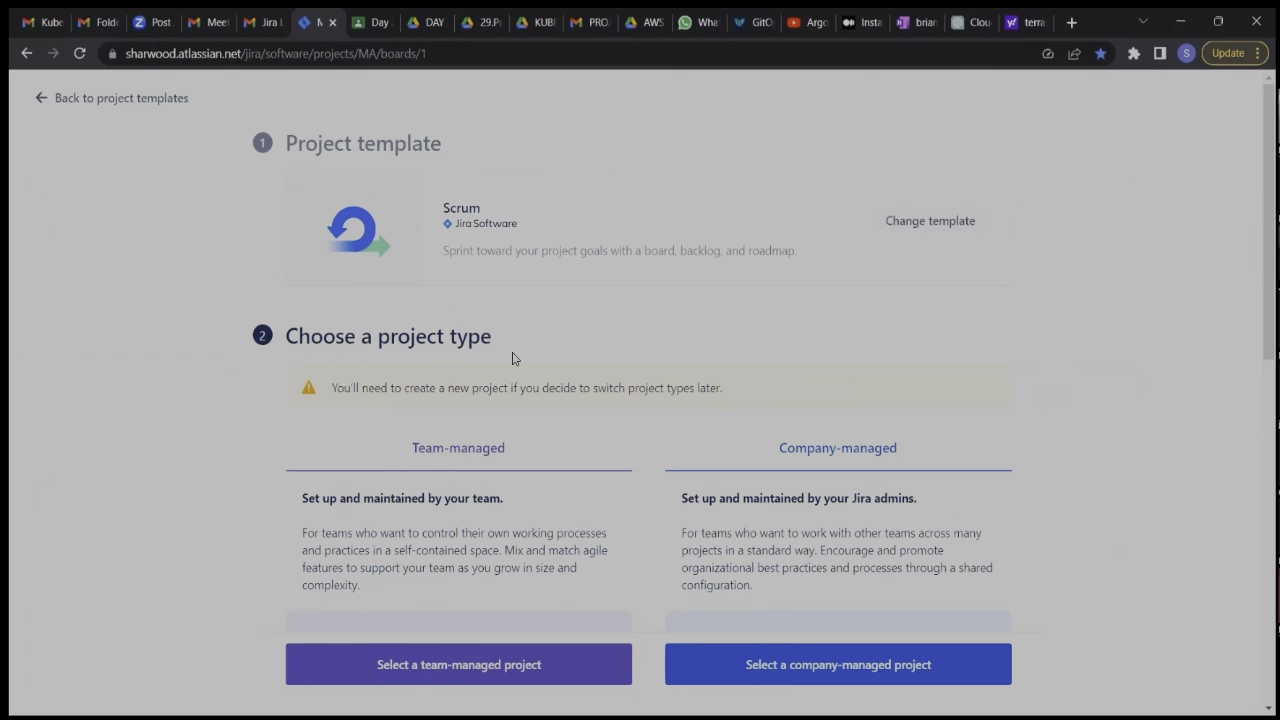
pyautogui.scroll(-1, 513, 358)
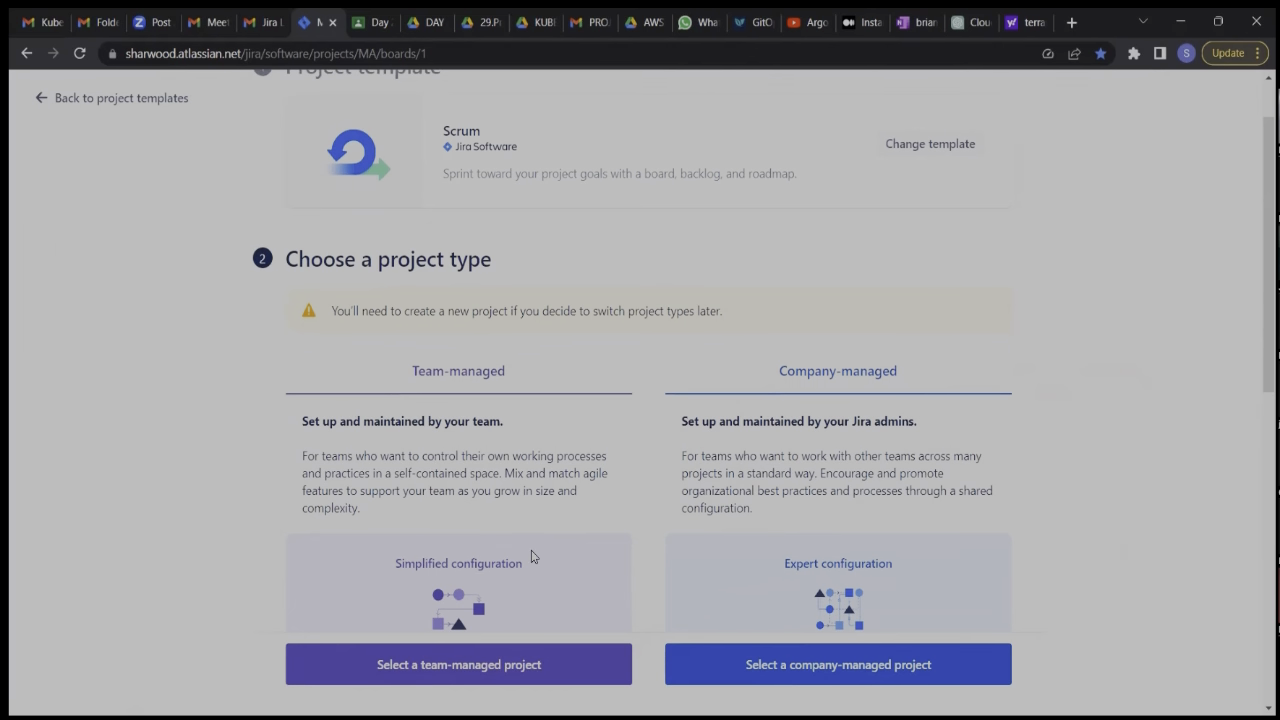
pyautogui.scroll(-1, 531, 557)
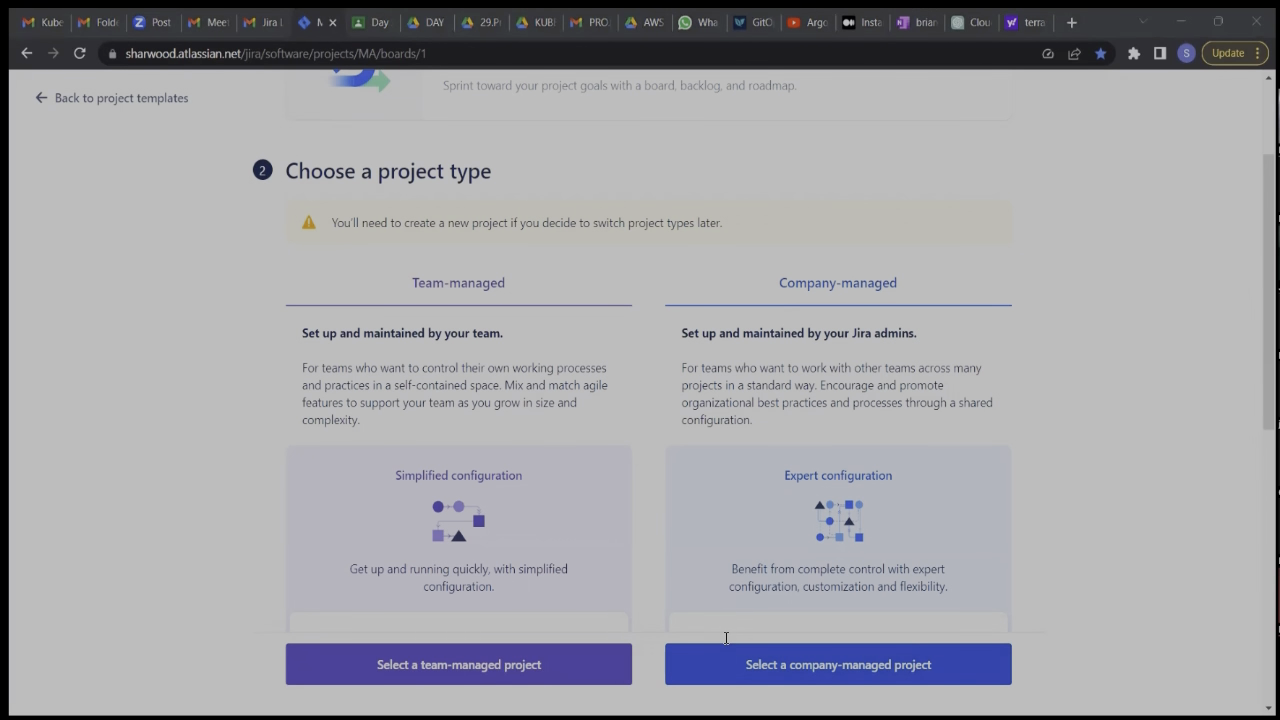
pyautogui.click(322, 579)
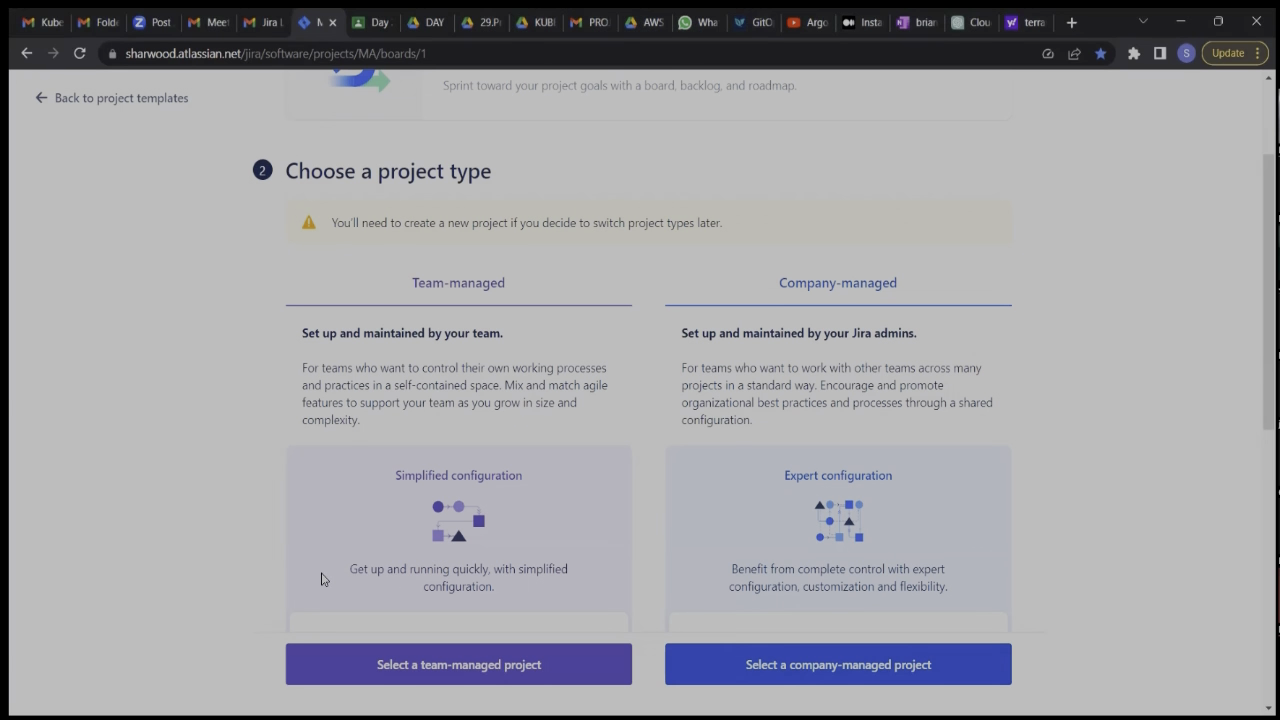
pyautogui.scroll(-3, 375, 572)
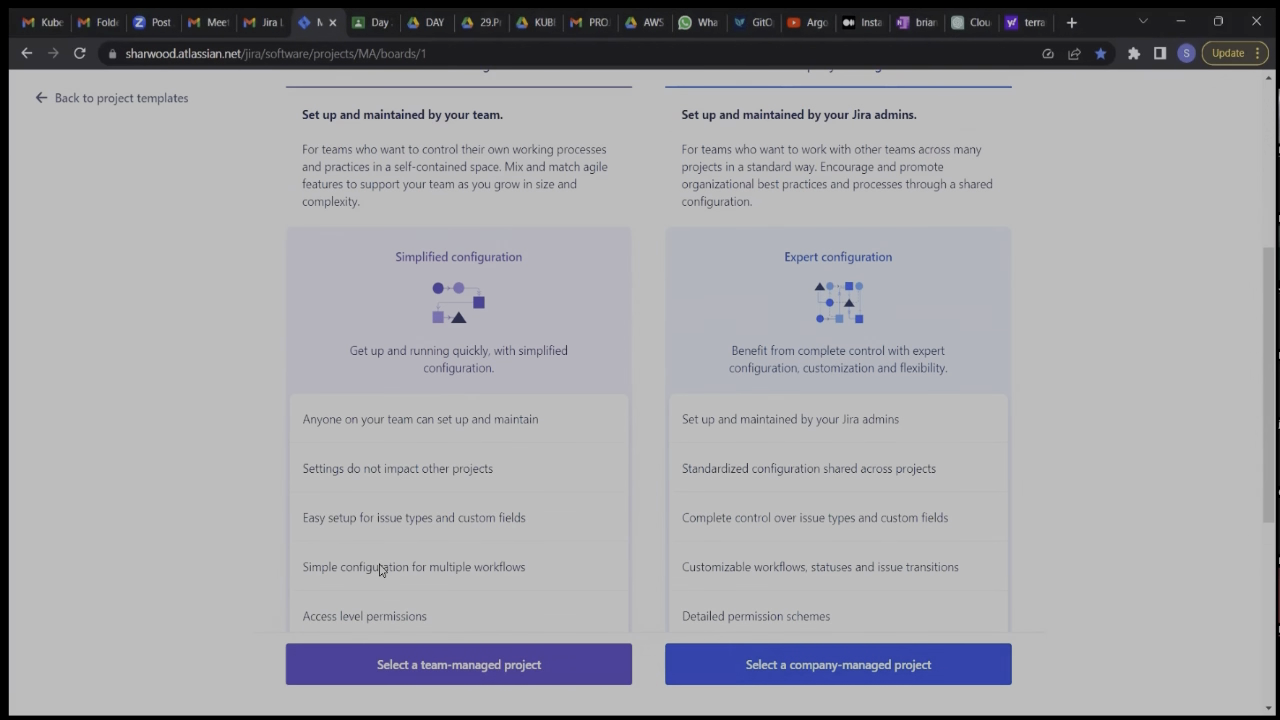
pyautogui.scroll(-1, 380, 570)
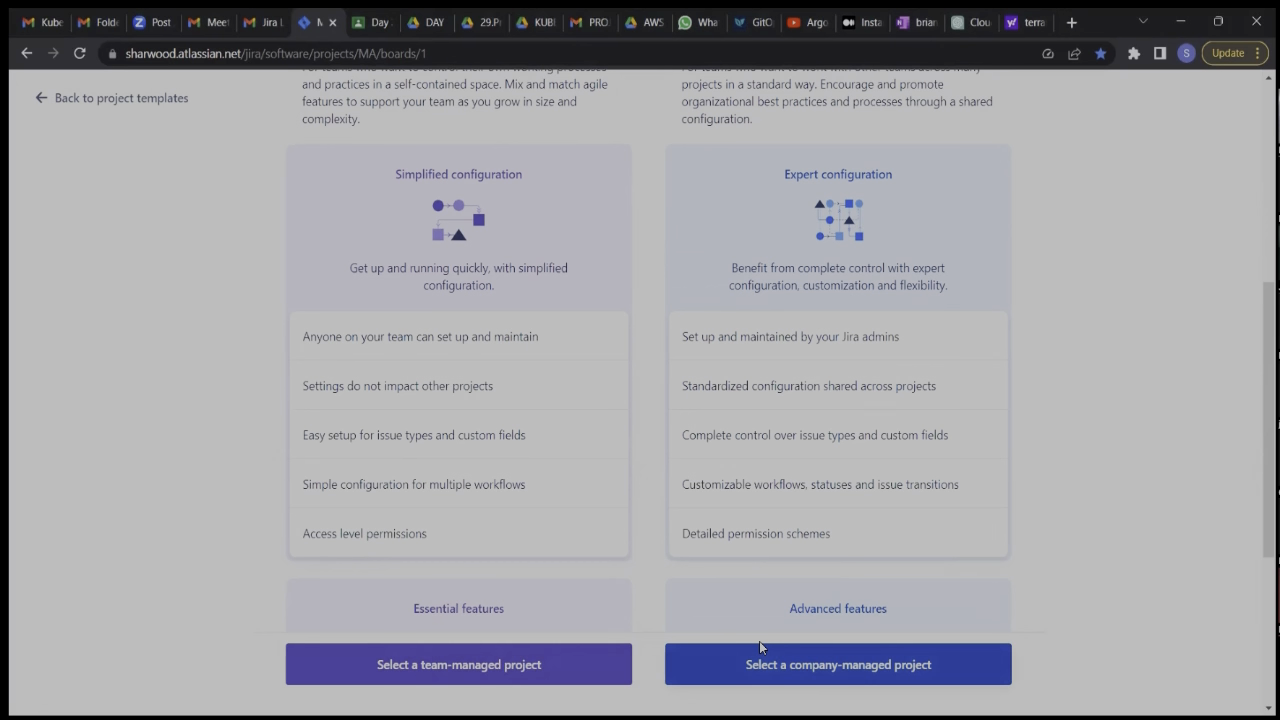
pyautogui.click(897, 651)
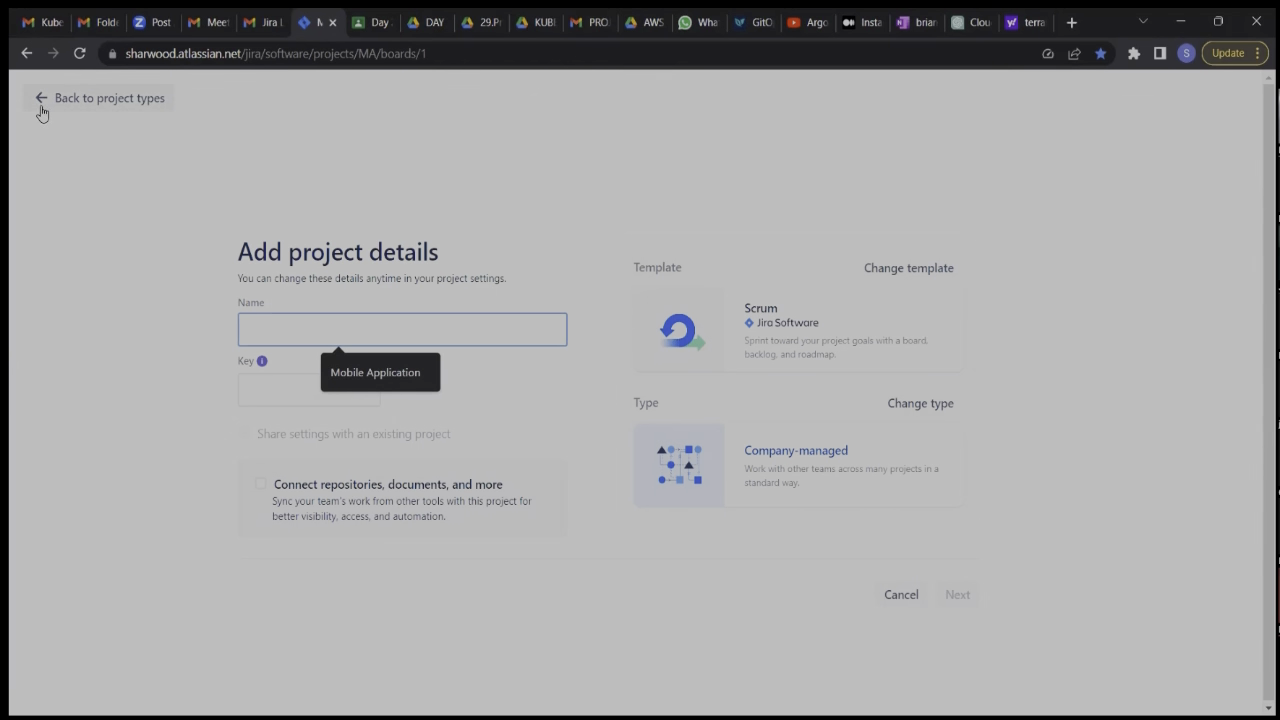
pyautogui.click(898, 591)
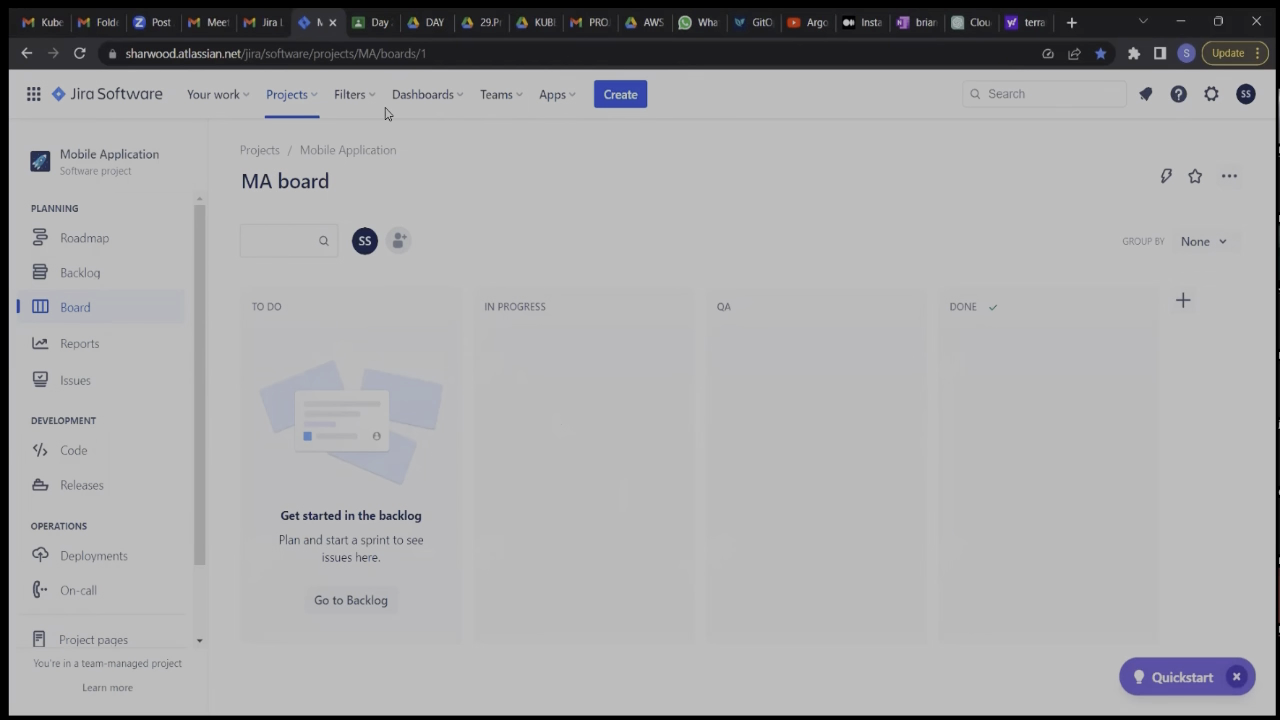
# Start a new team-managed software development project from the Scrum template.
pyautogui.click(309, 97)
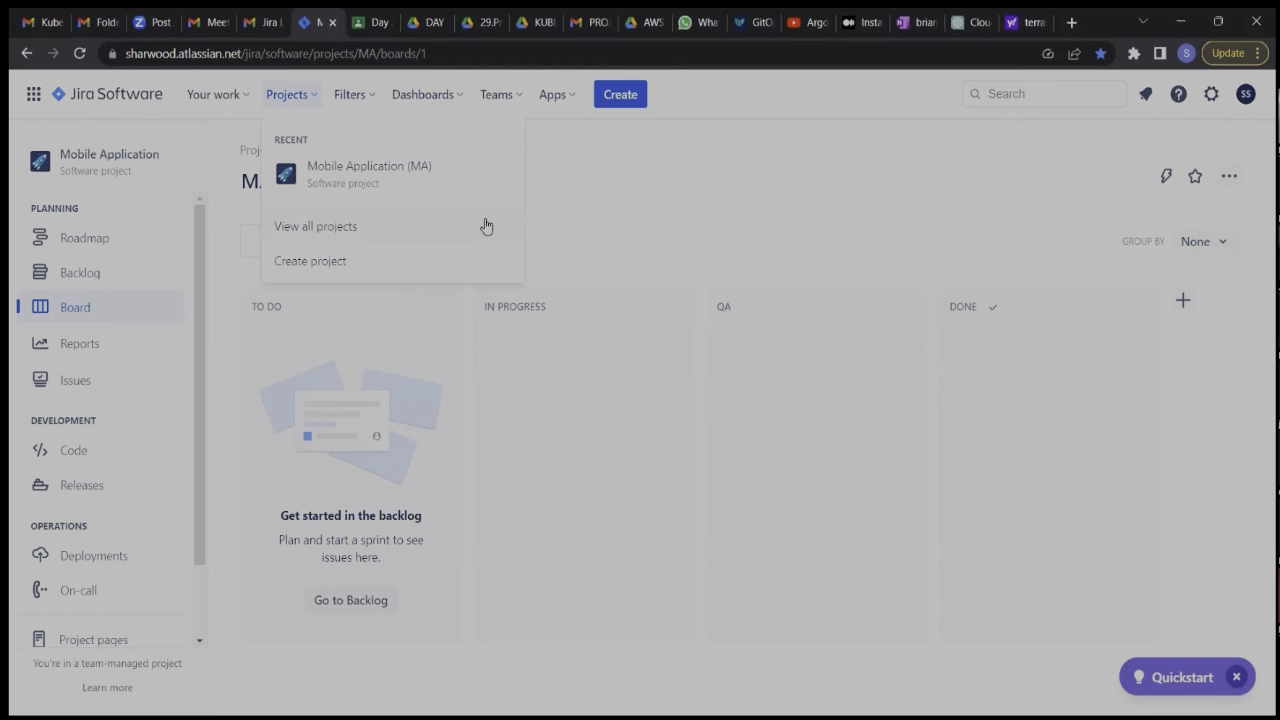
pyautogui.click(377, 260)
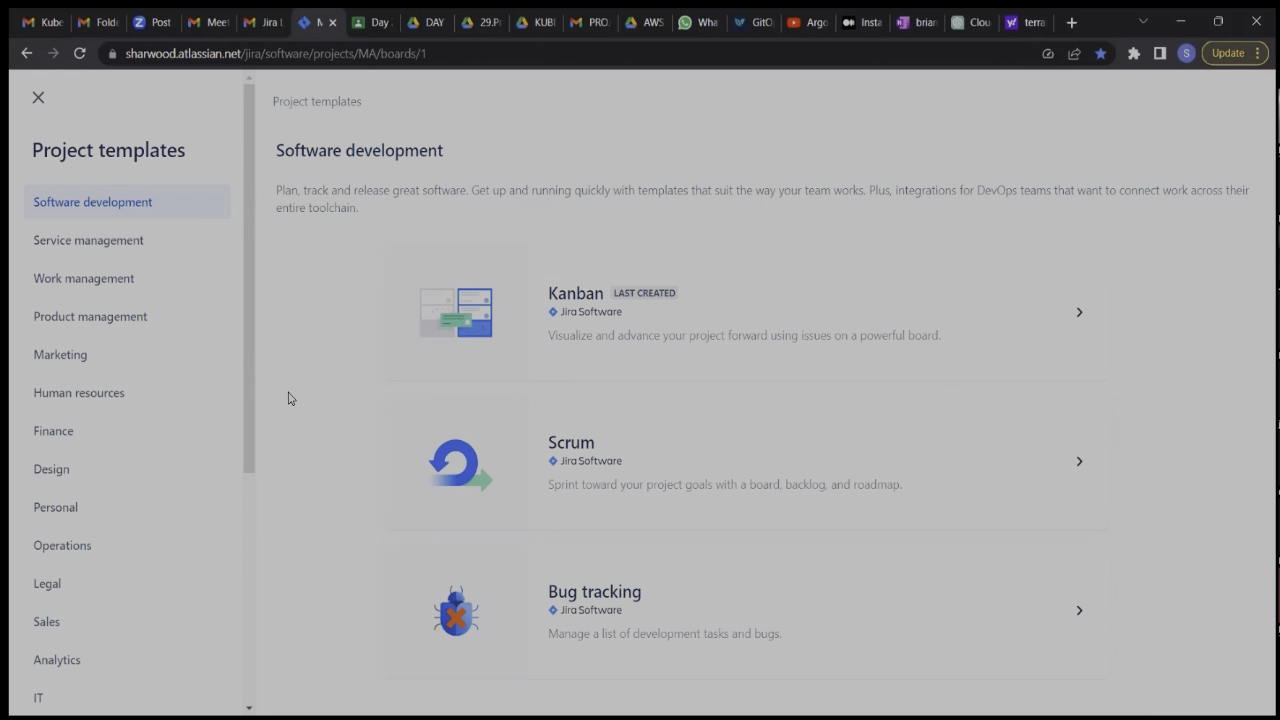
pyautogui.click(586, 449)
pyautogui.scroll(-2, 860, 543)
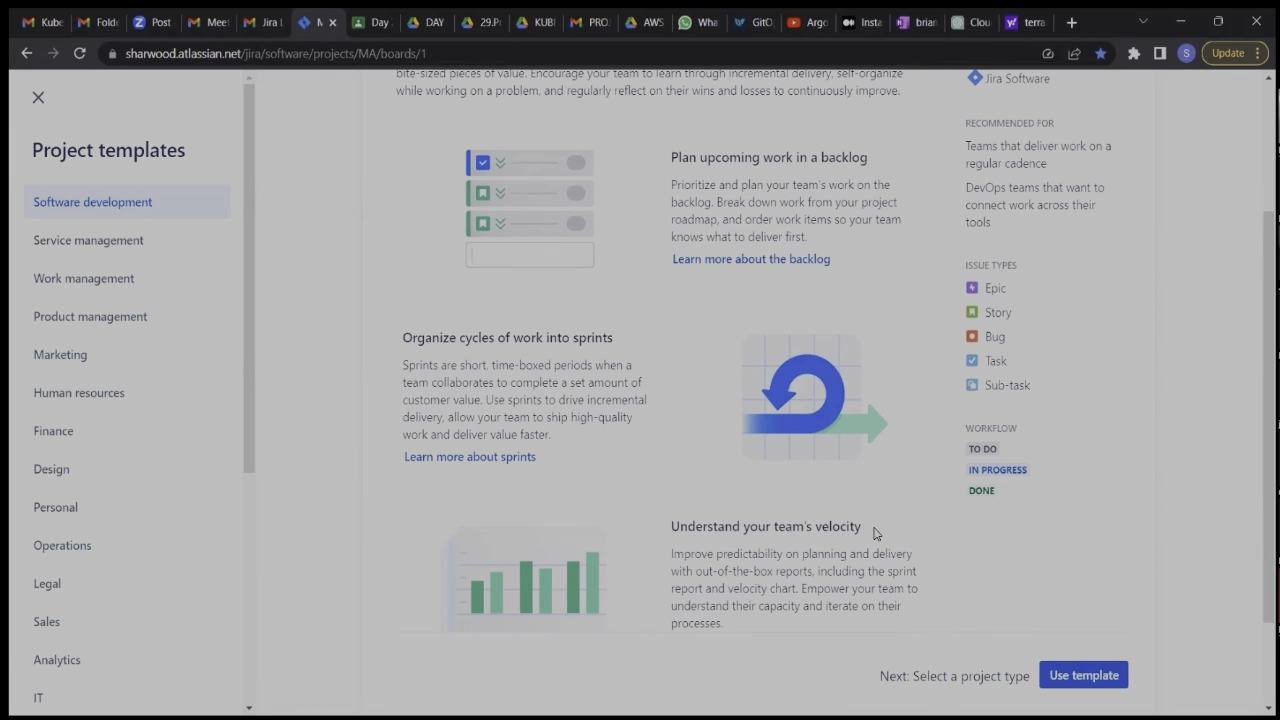
pyautogui.click(1088, 684)
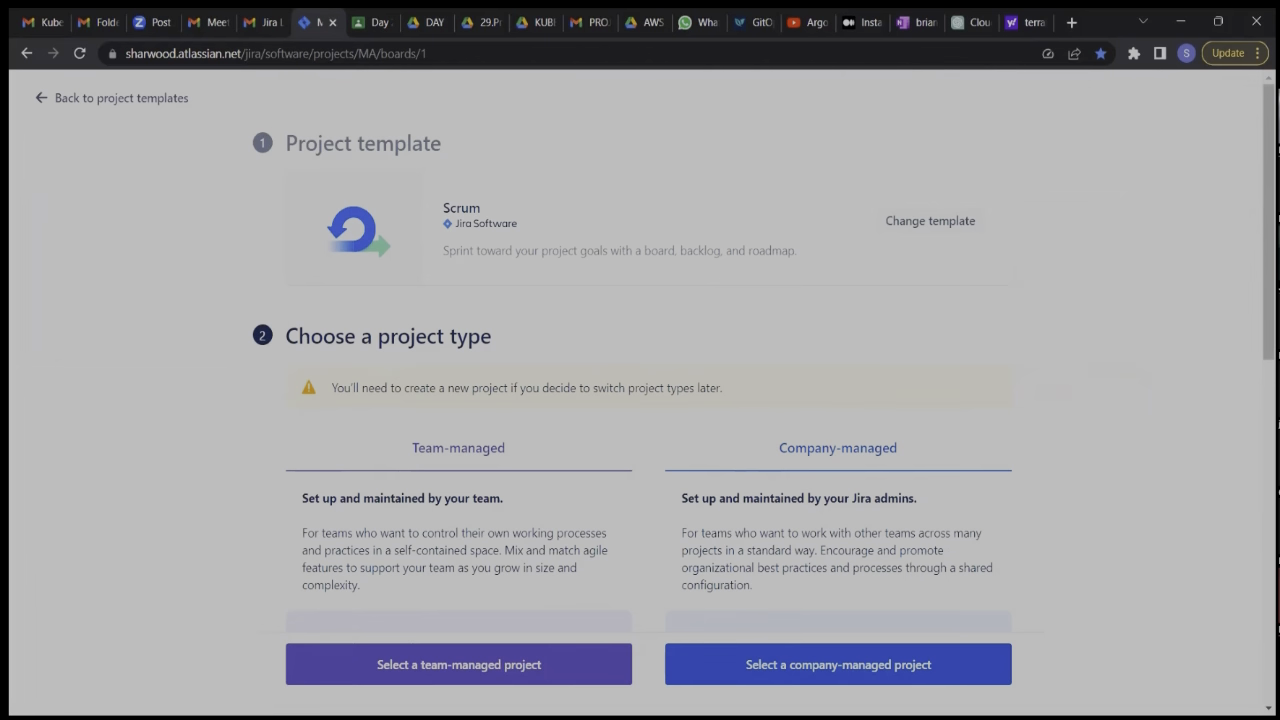
pyautogui.scroll(-1, 617, 400)
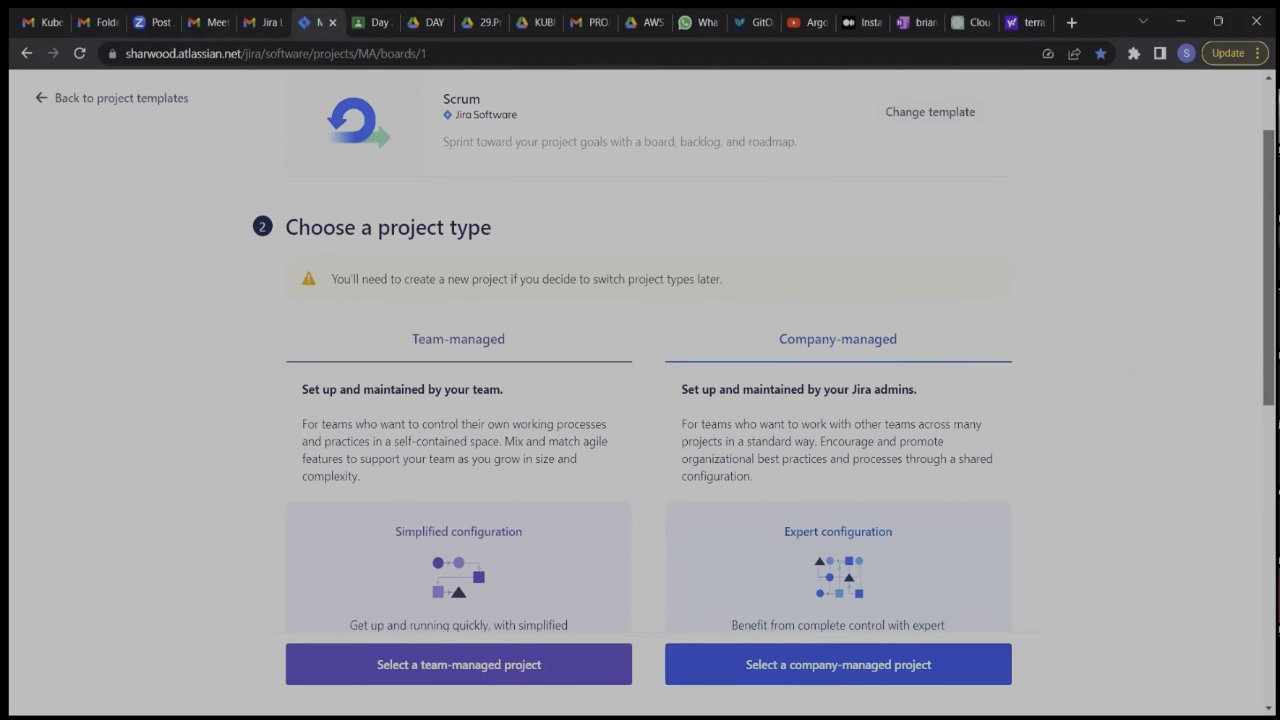
pyautogui.click(391, 662)
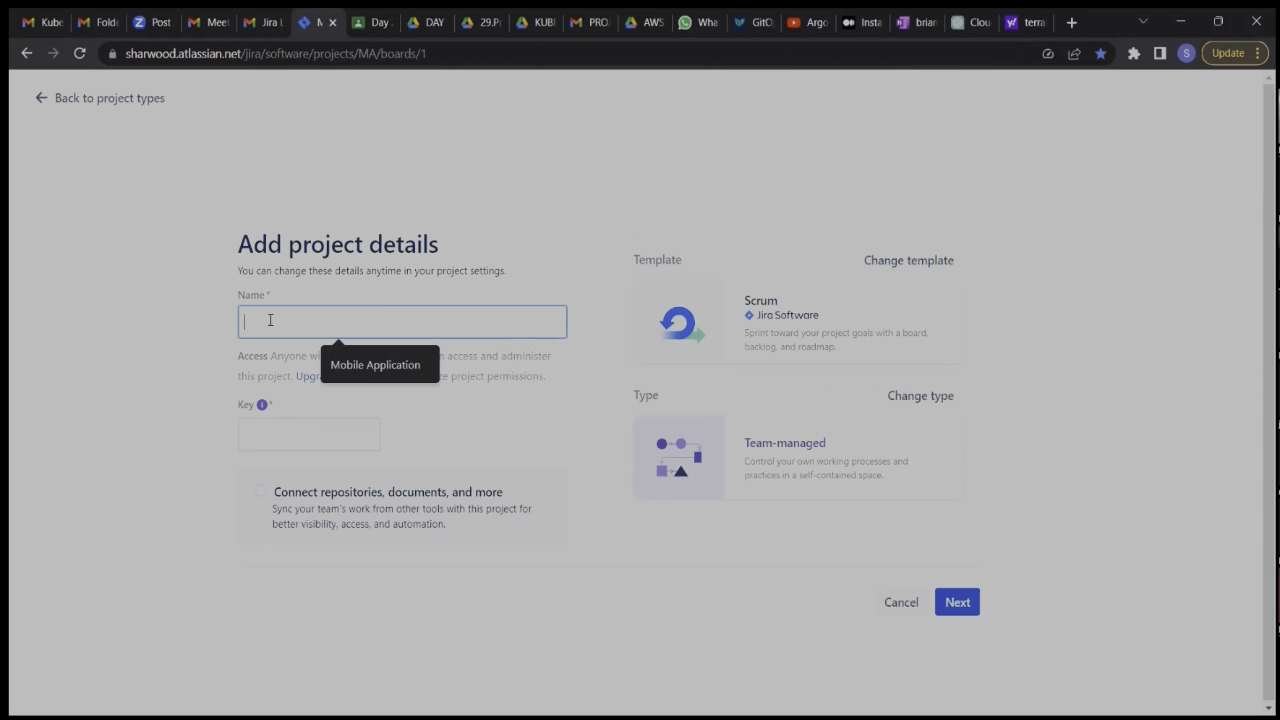
# Name the new Scrum project Mobile Phone Project, create it without connecting any tools, and go to its board.
pyautogui.write('M')
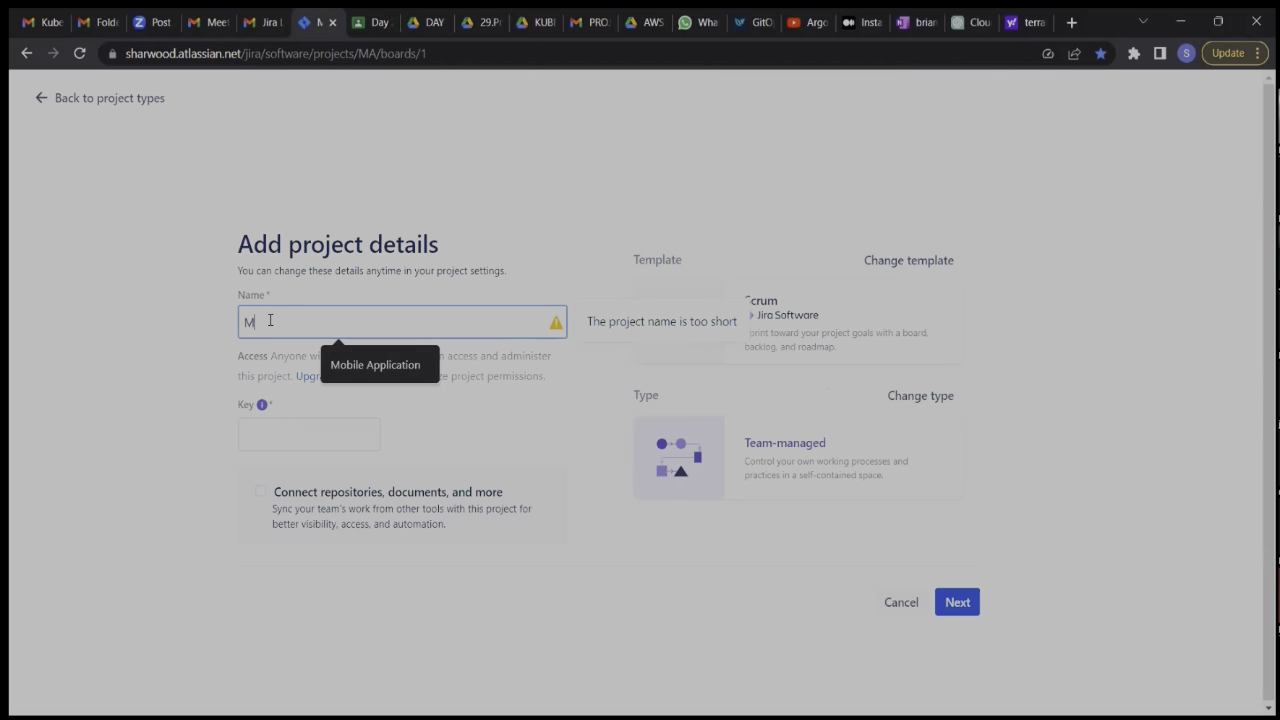
pyautogui.write('obile Phone')
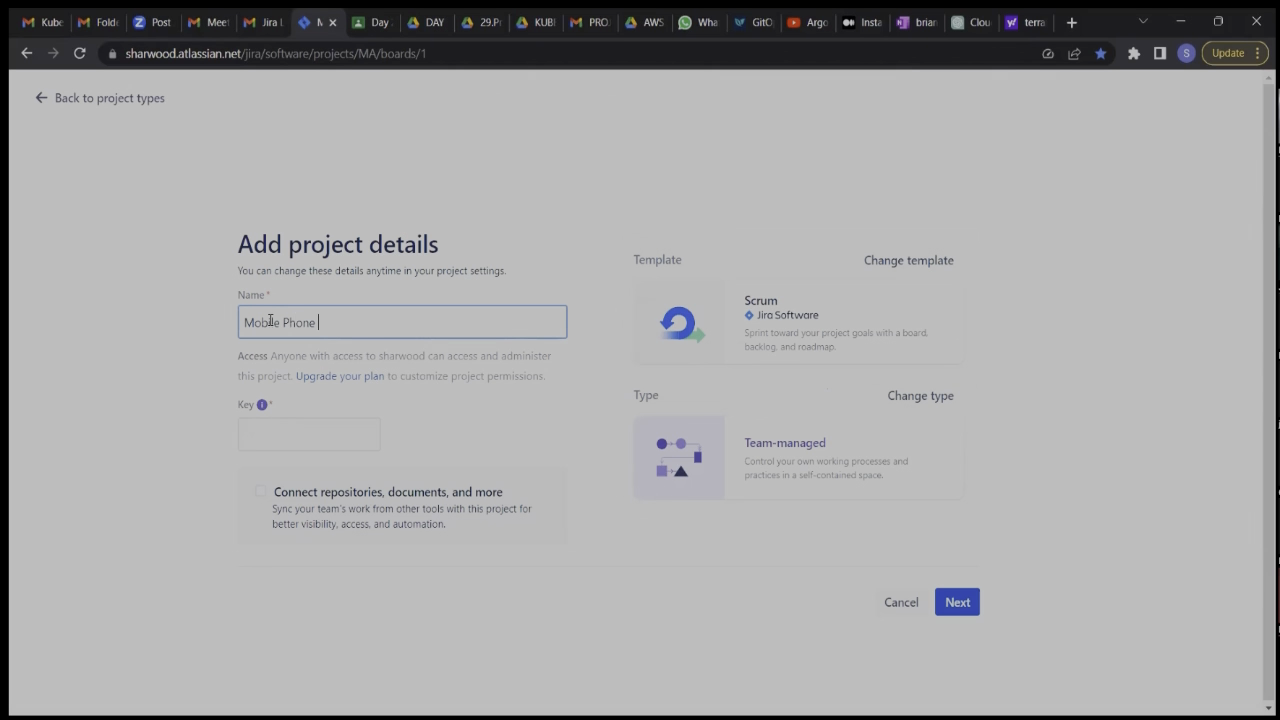
pyautogui.write(' Project')
pyautogui.click(956, 603)
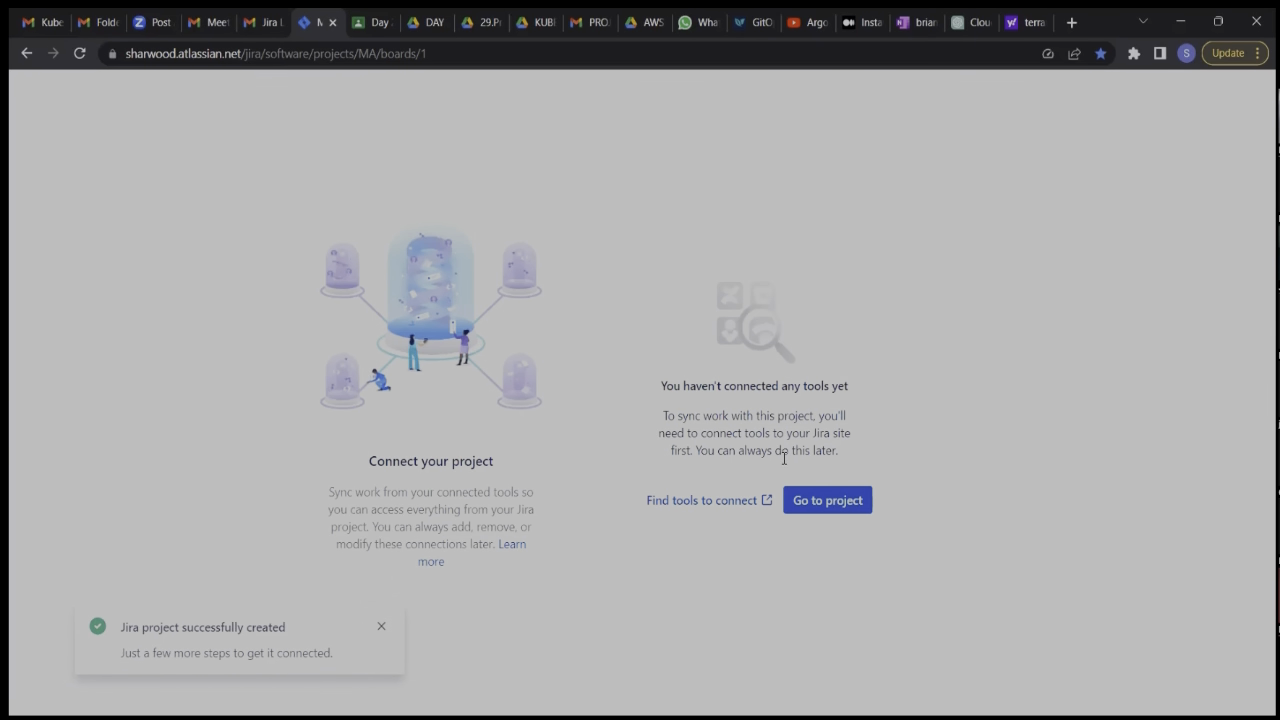
pyautogui.click(826, 509)
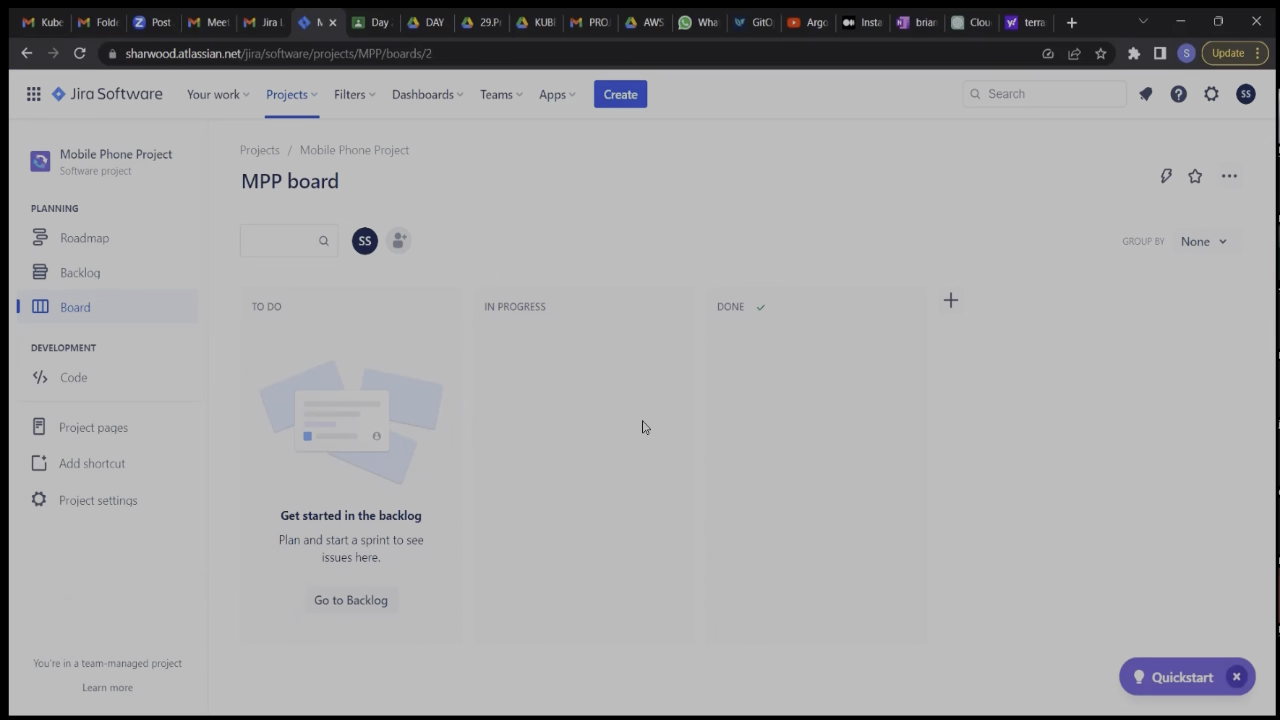
# Add a QA column to the MPP board and place it between In Progress and Done.
pyautogui.click(951, 300)
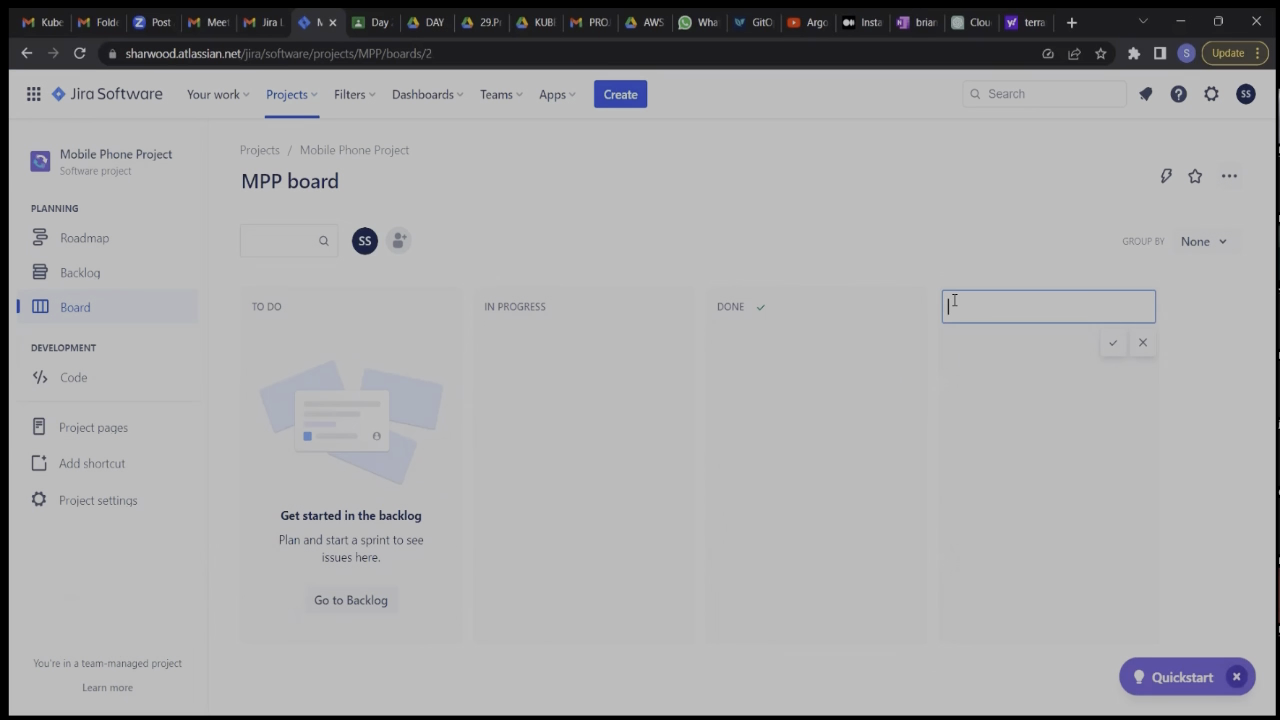
pyautogui.write('QA')
pyautogui.click(1113, 349)
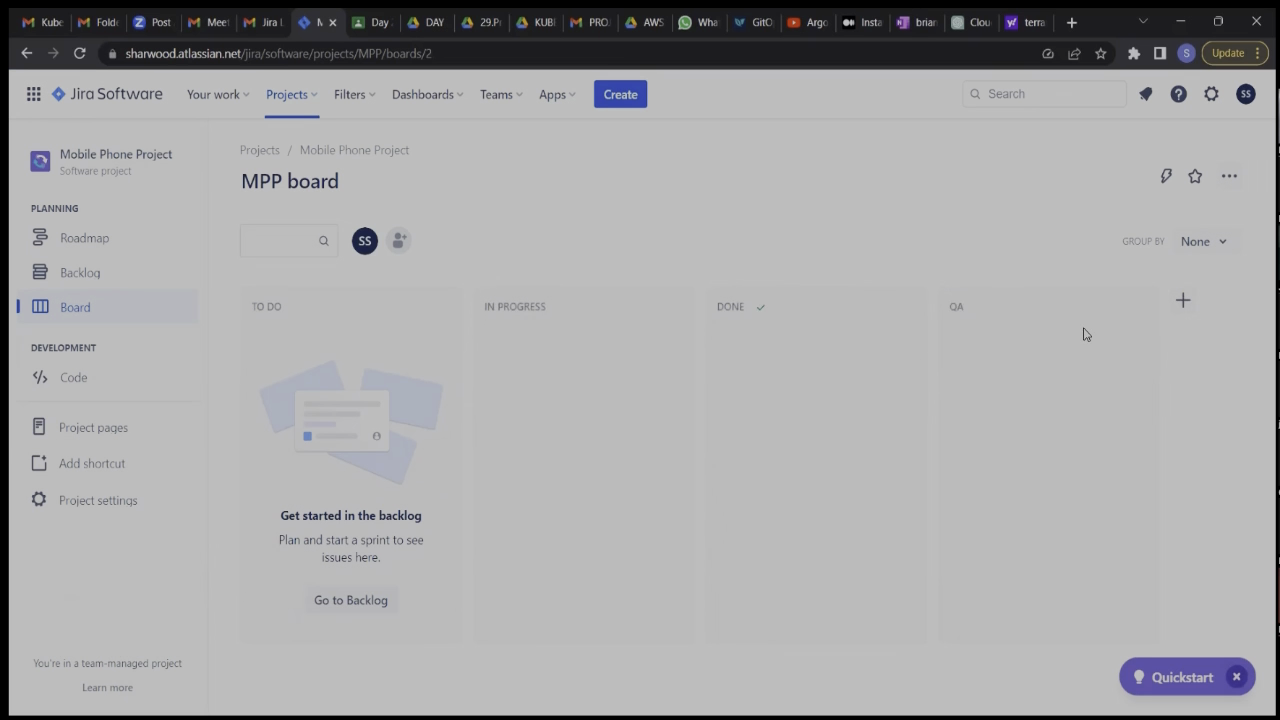
pyautogui.moveTo(1053, 302); pyautogui.dragTo(806, 313)
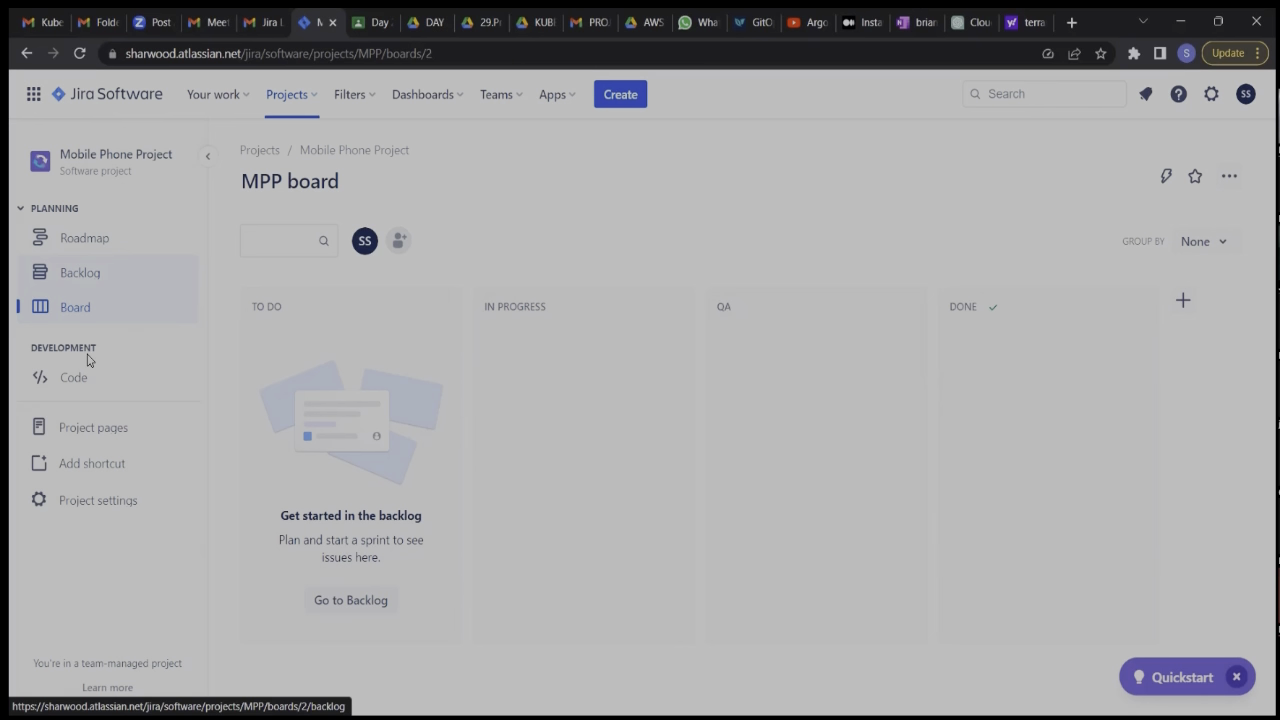
pyautogui.click(83, 508)
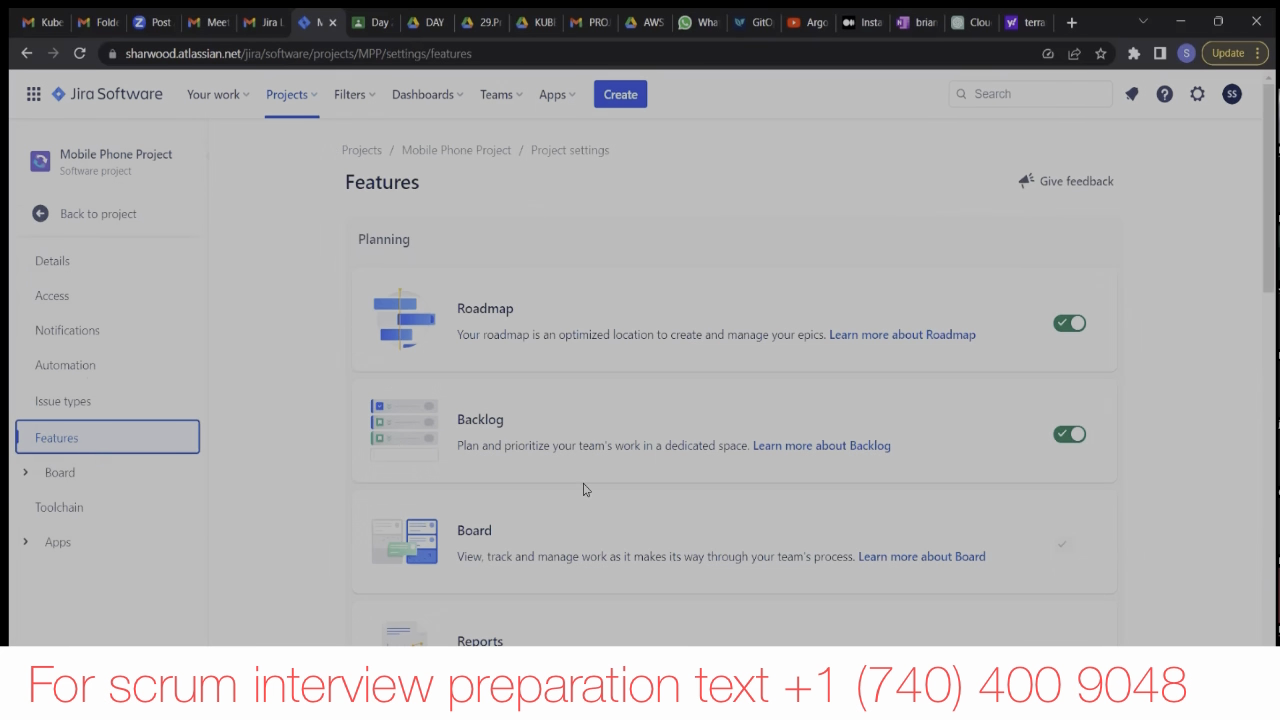
pyautogui.scroll(-3, 586, 490)
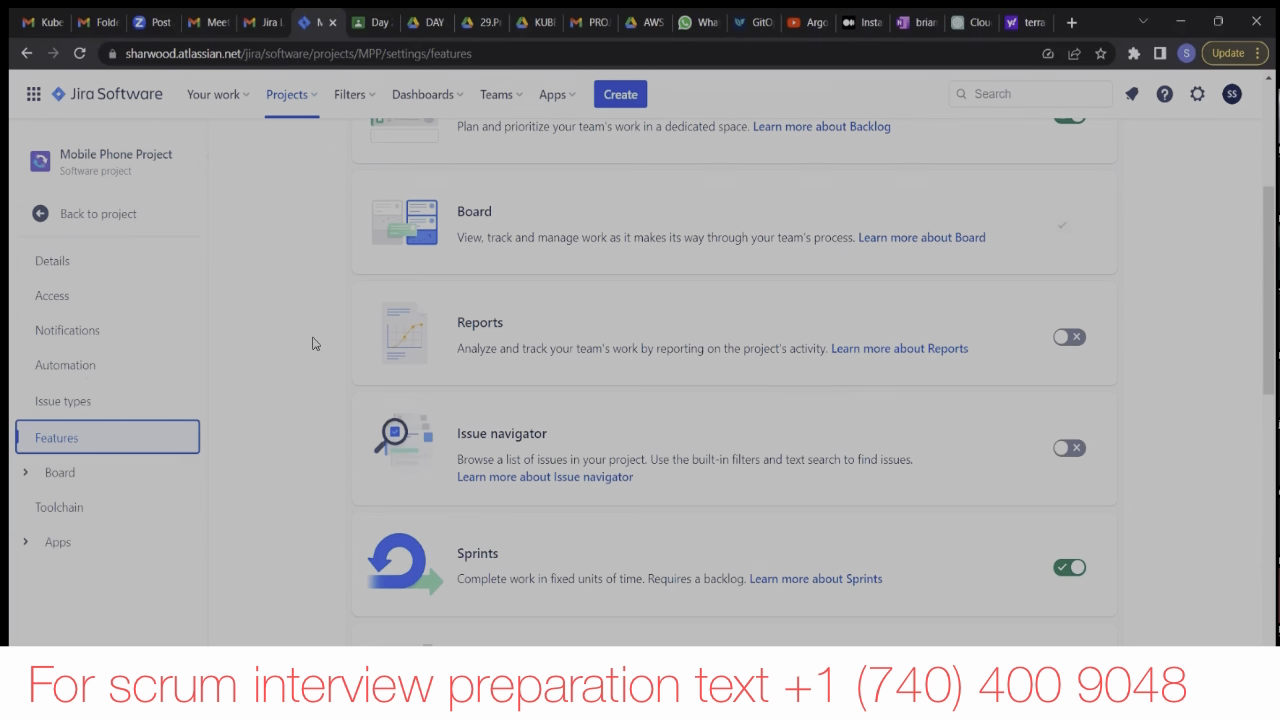
pyautogui.click(38, 221)
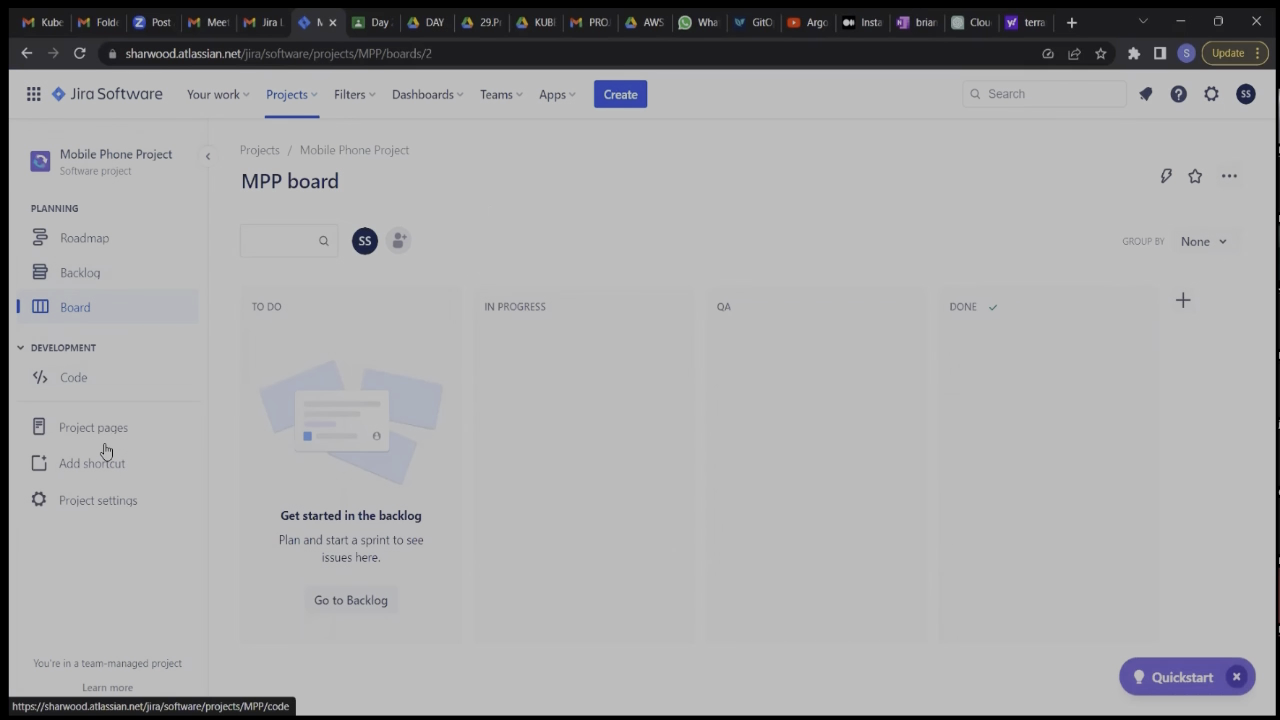
# Enable the Reports and Issue navigator features in the Mobile Phone Project's settings.
pyautogui.click(91, 499)
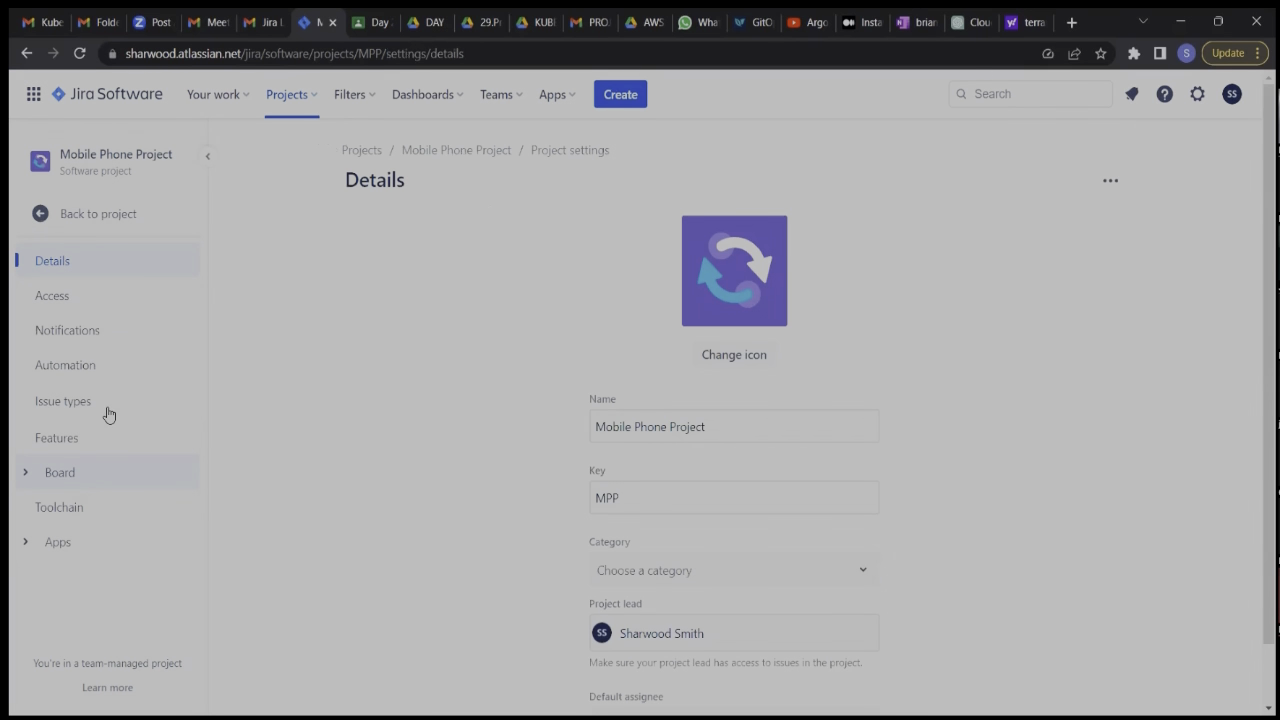
pyautogui.click(100, 446)
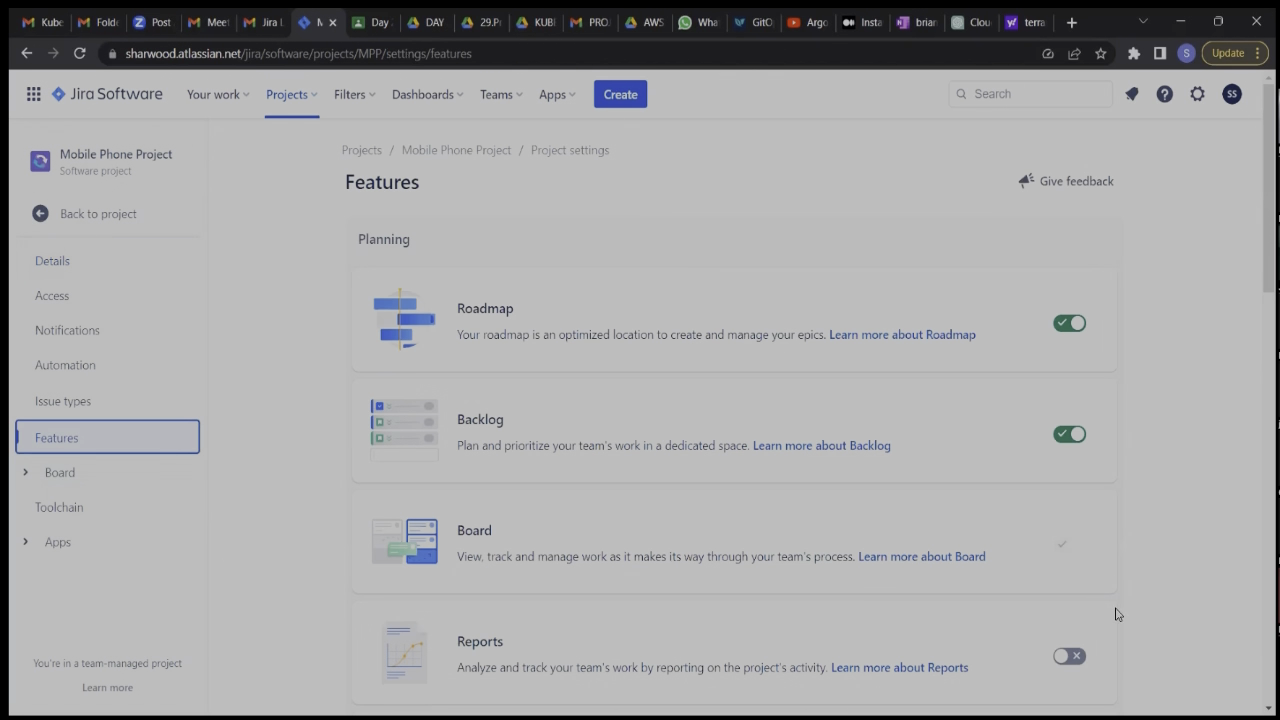
pyautogui.click(1070, 656)
pyautogui.scroll(-2, 1071, 655)
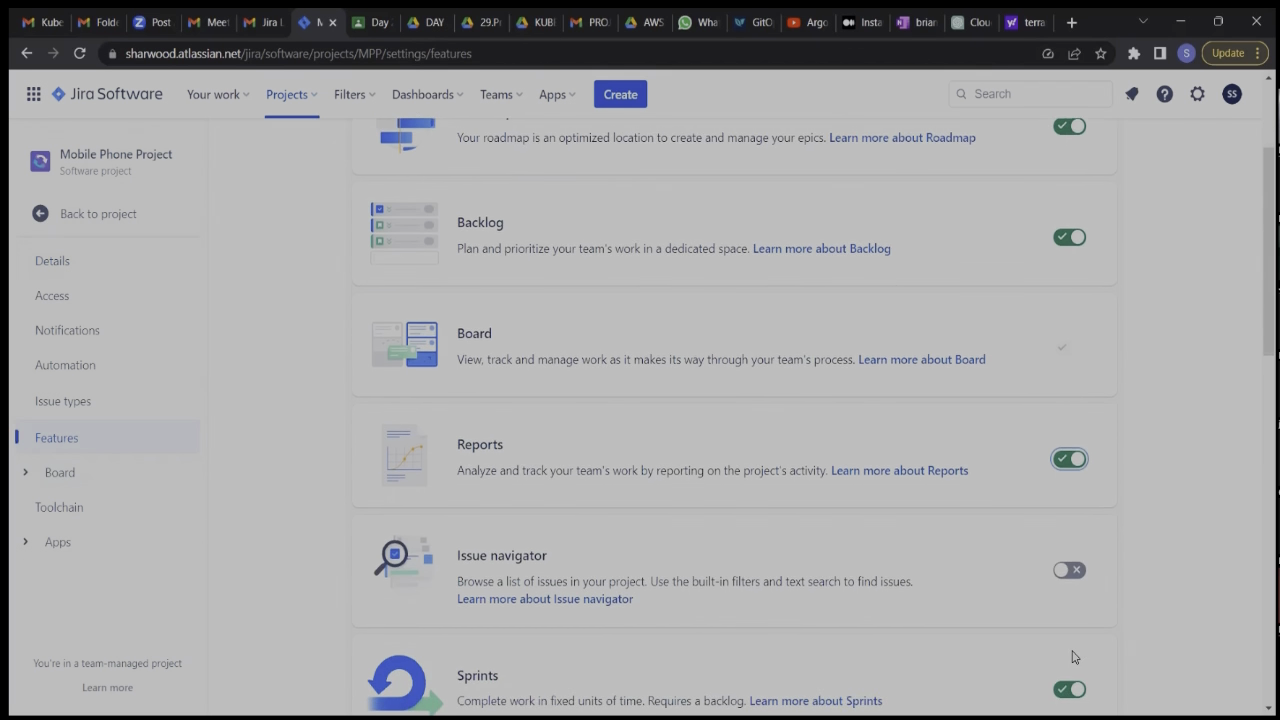
pyautogui.click(1068, 562)
# Enable the Deployments, Releases and On-call features for the Mobile Phone Project.
pyautogui.scroll(-8, 1068, 562)
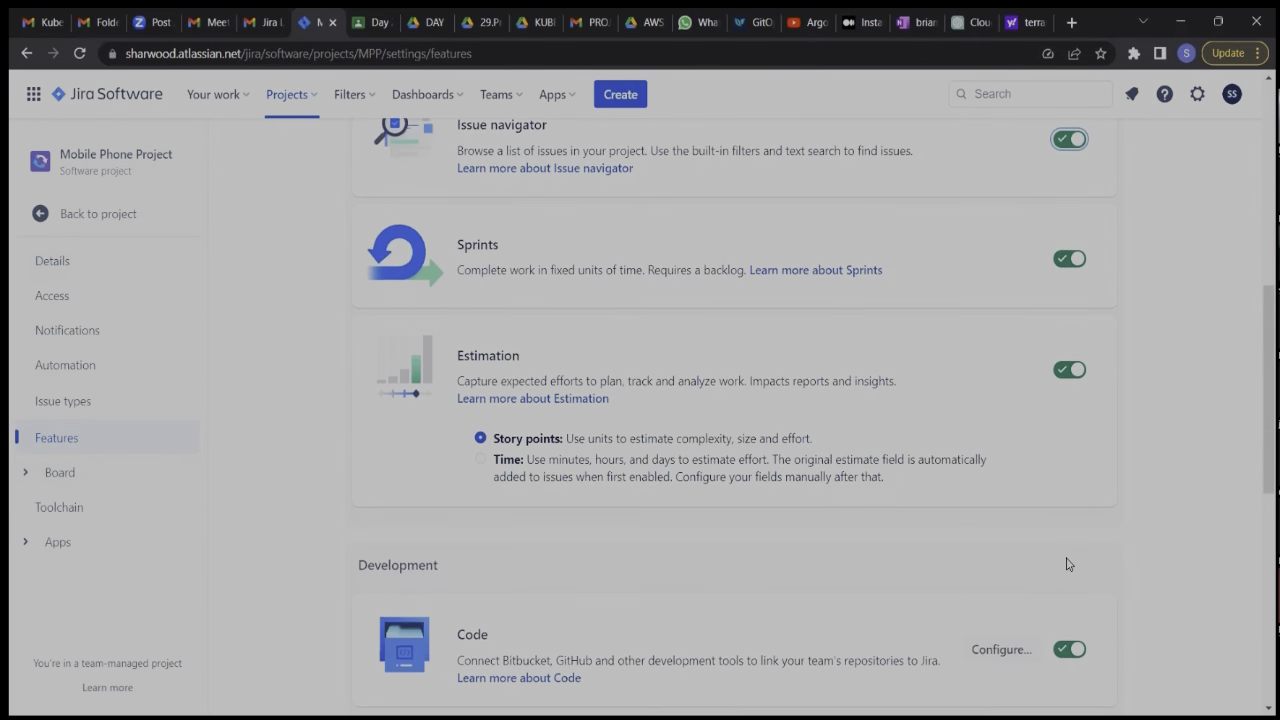
pyautogui.click(1069, 544)
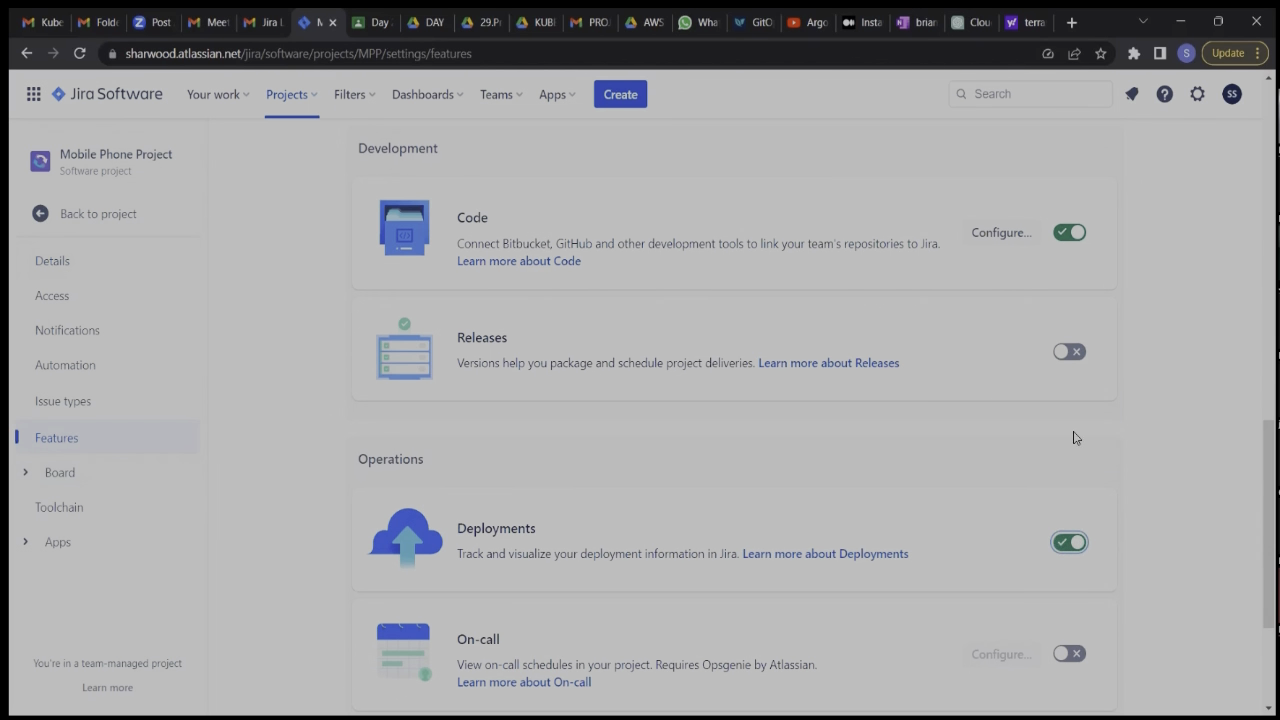
pyautogui.click(1066, 352)
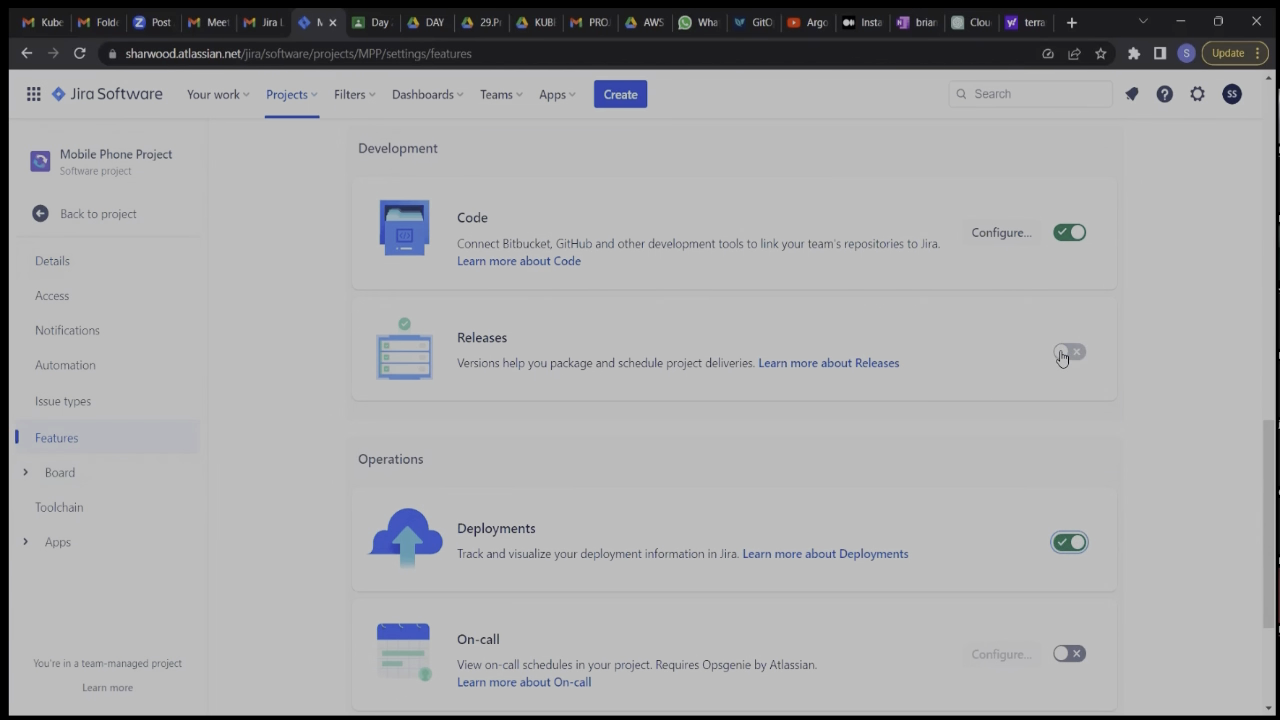
pyautogui.click(1072, 653)
pyautogui.scroll(-1, 1079, 656)
pyautogui.scroll(-2, 1079, 656)
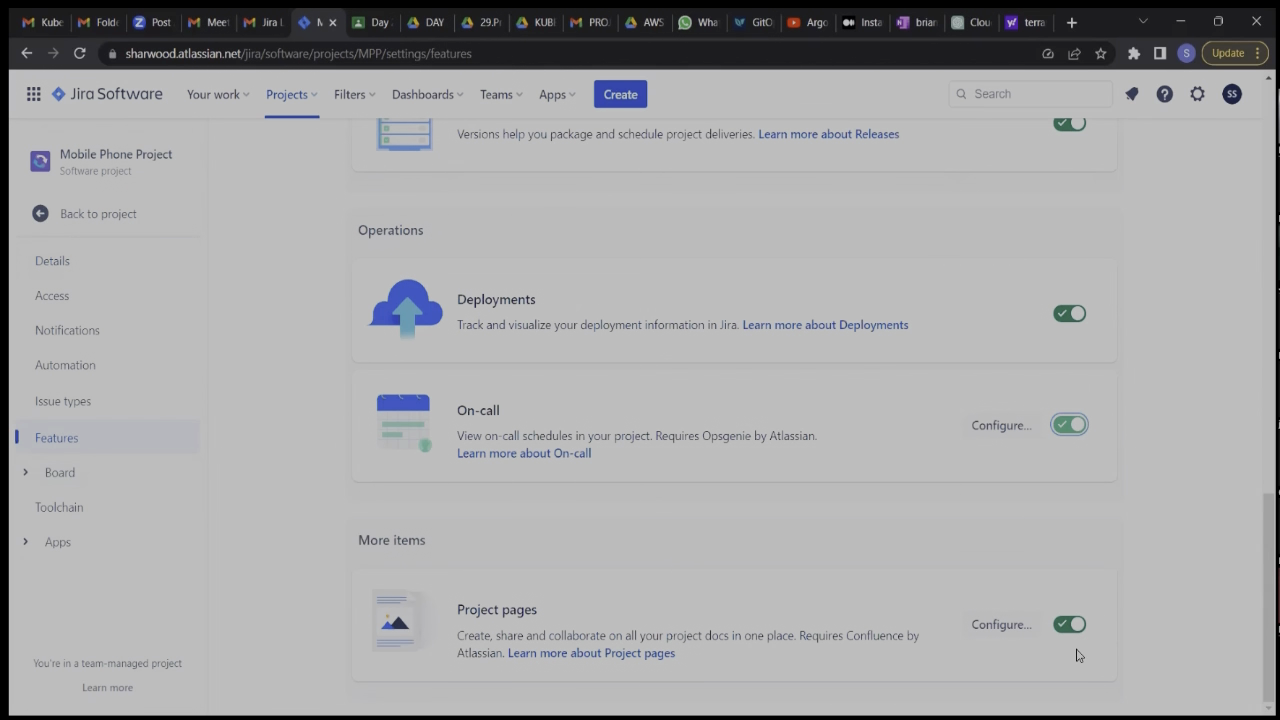
pyautogui.scroll(10, 1078, 656)
pyautogui.scroll(2, 1078, 656)
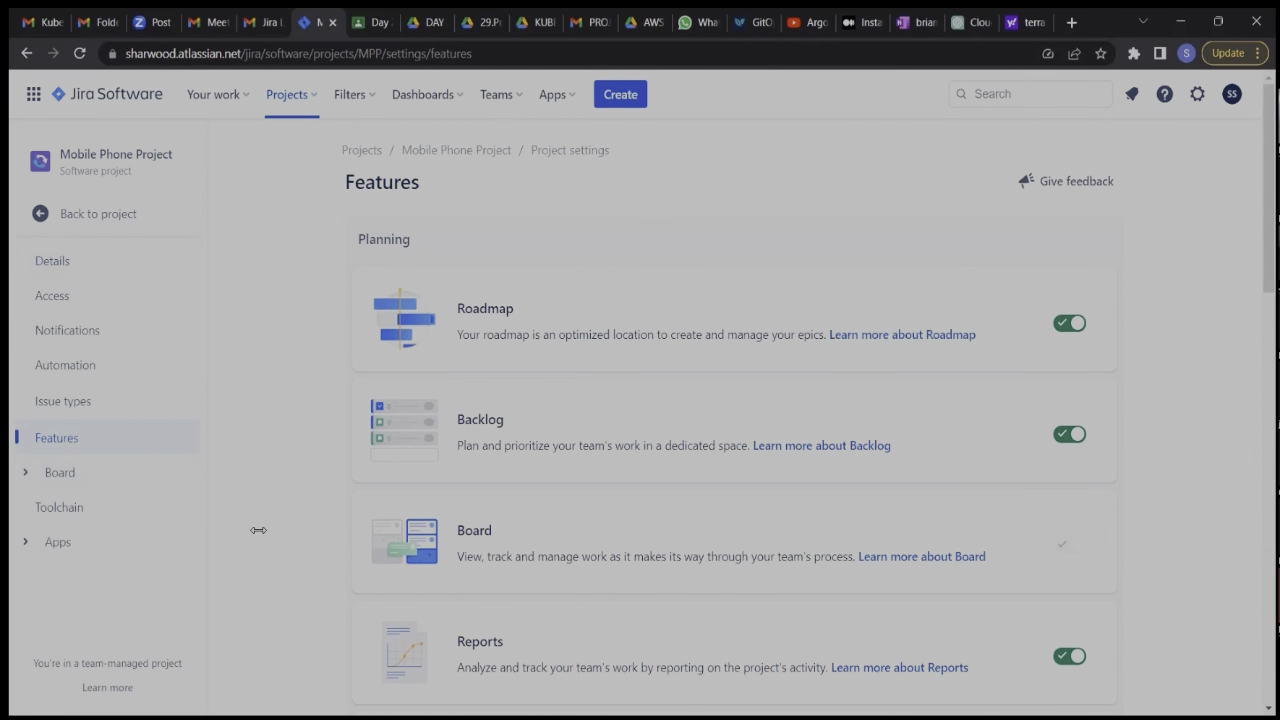
# Return to the project, open its backlog and dismiss the Scrum welcome guide.
pyautogui.click(113, 216)
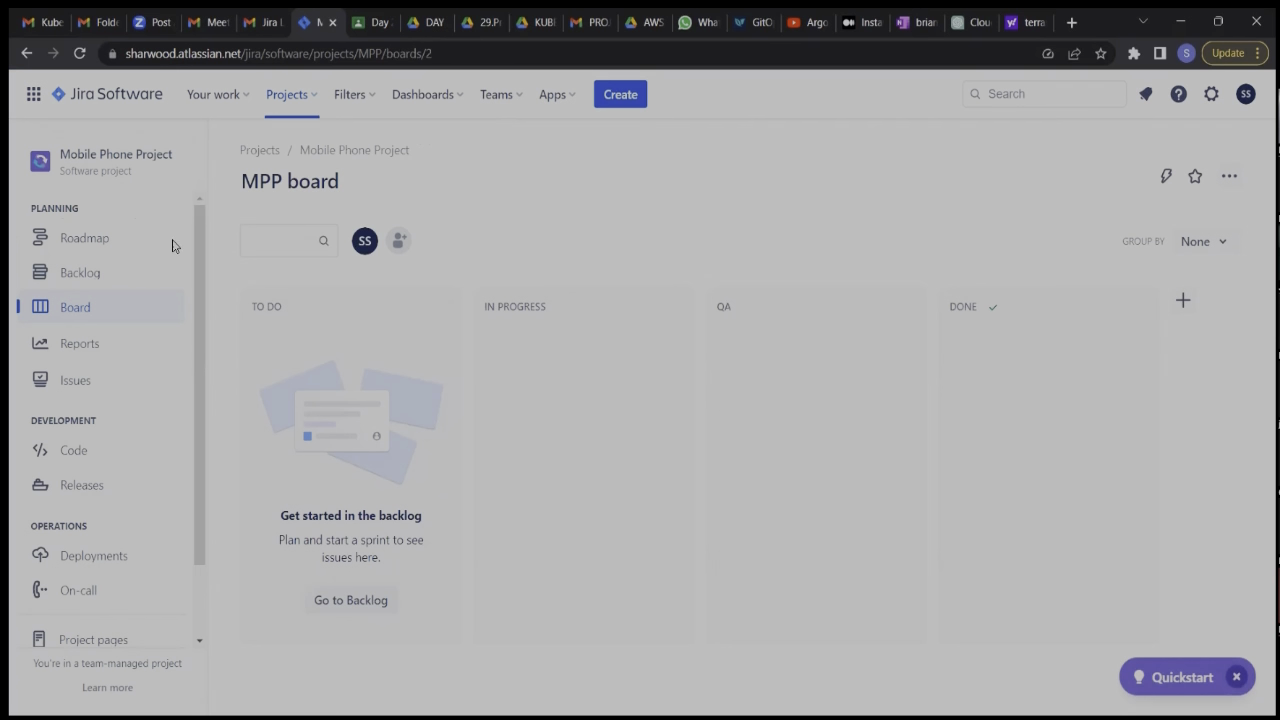
pyautogui.click(98, 279)
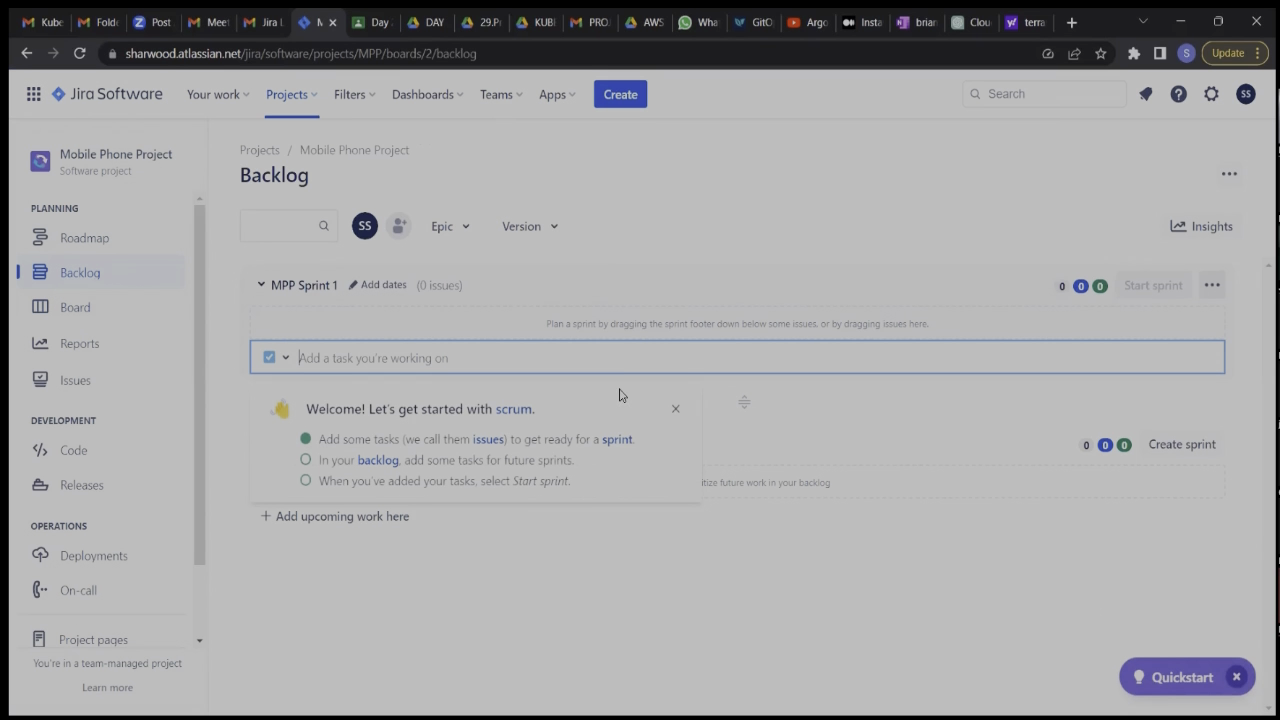
pyautogui.click(675, 410)
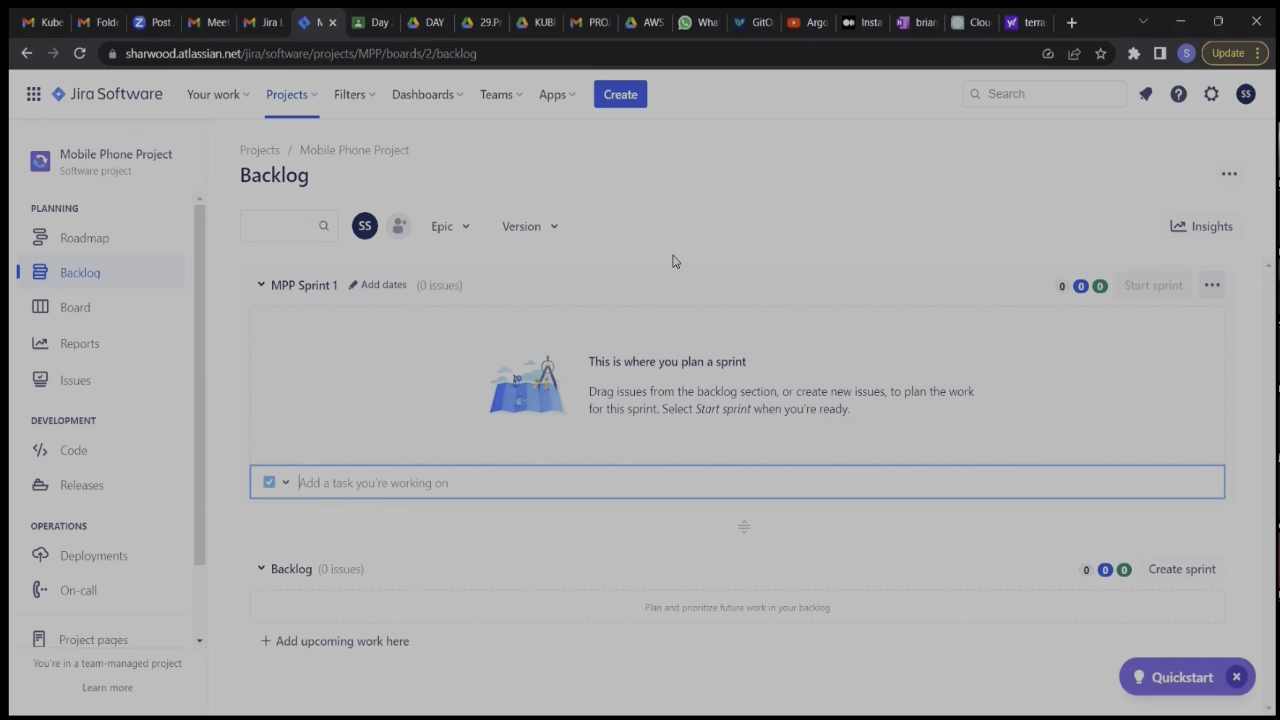
pyautogui.click(620, 97)
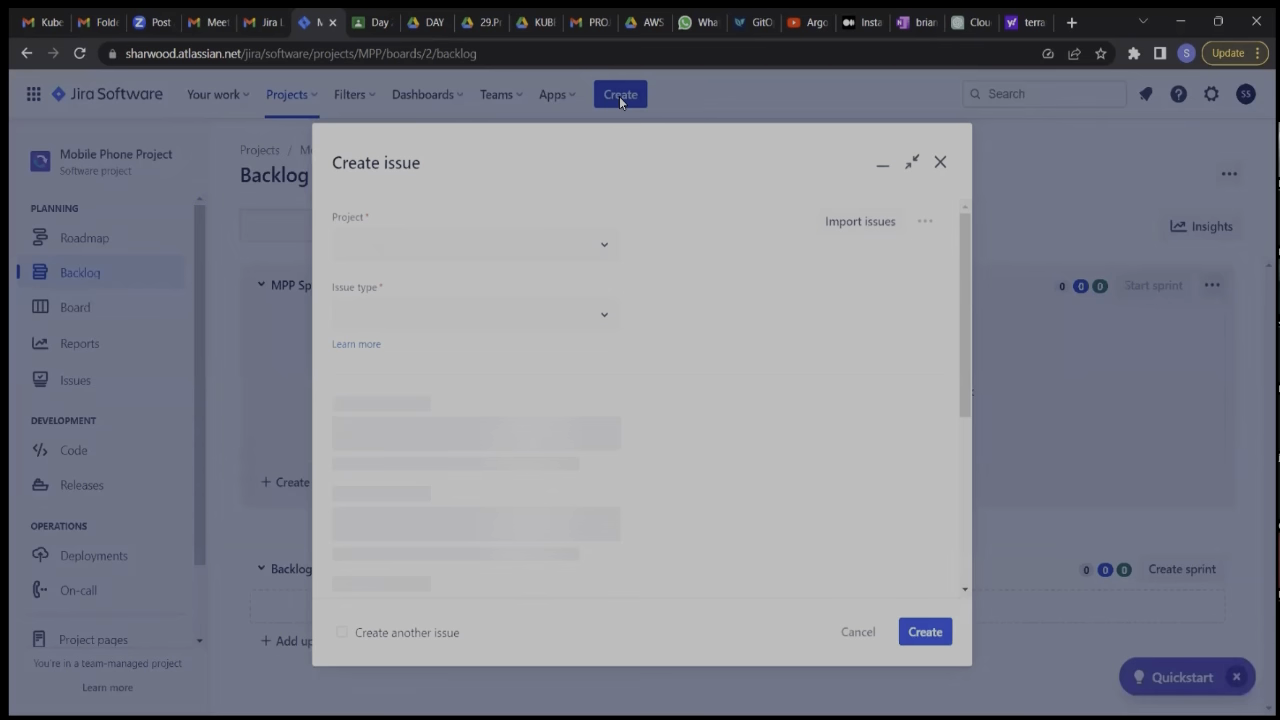
pyautogui.click(610, 316)
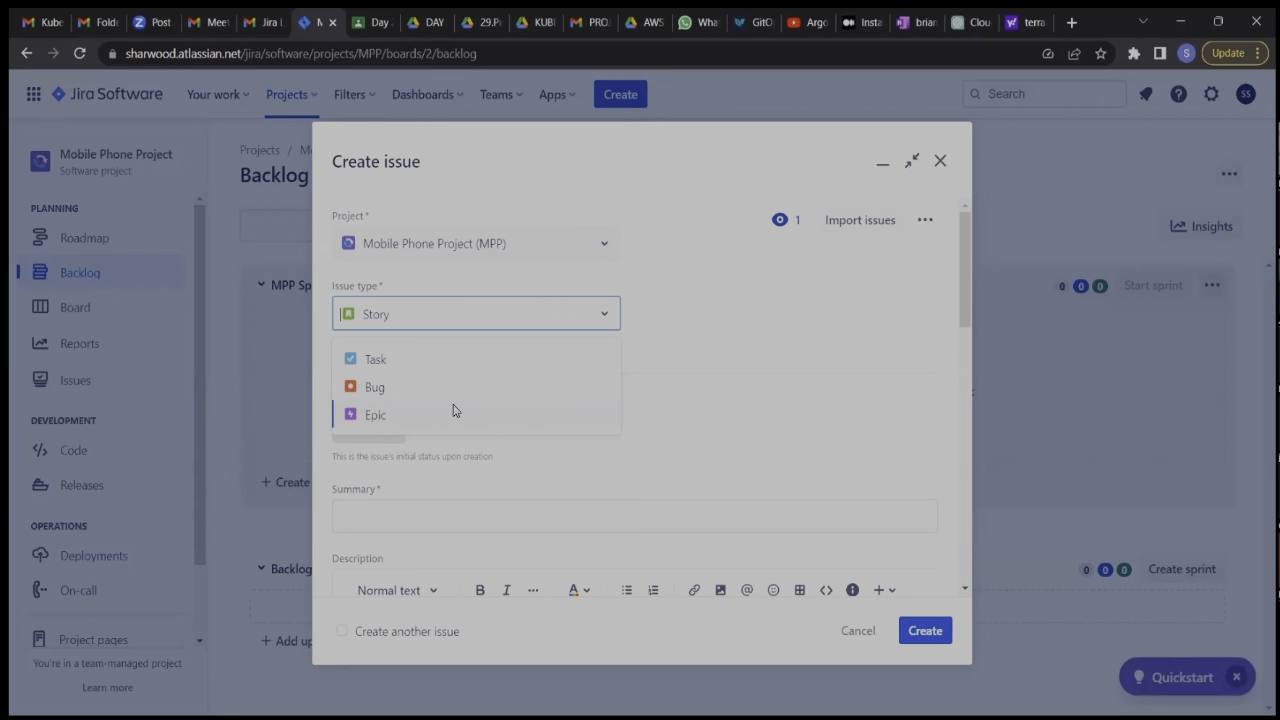
pyautogui.click(941, 170)
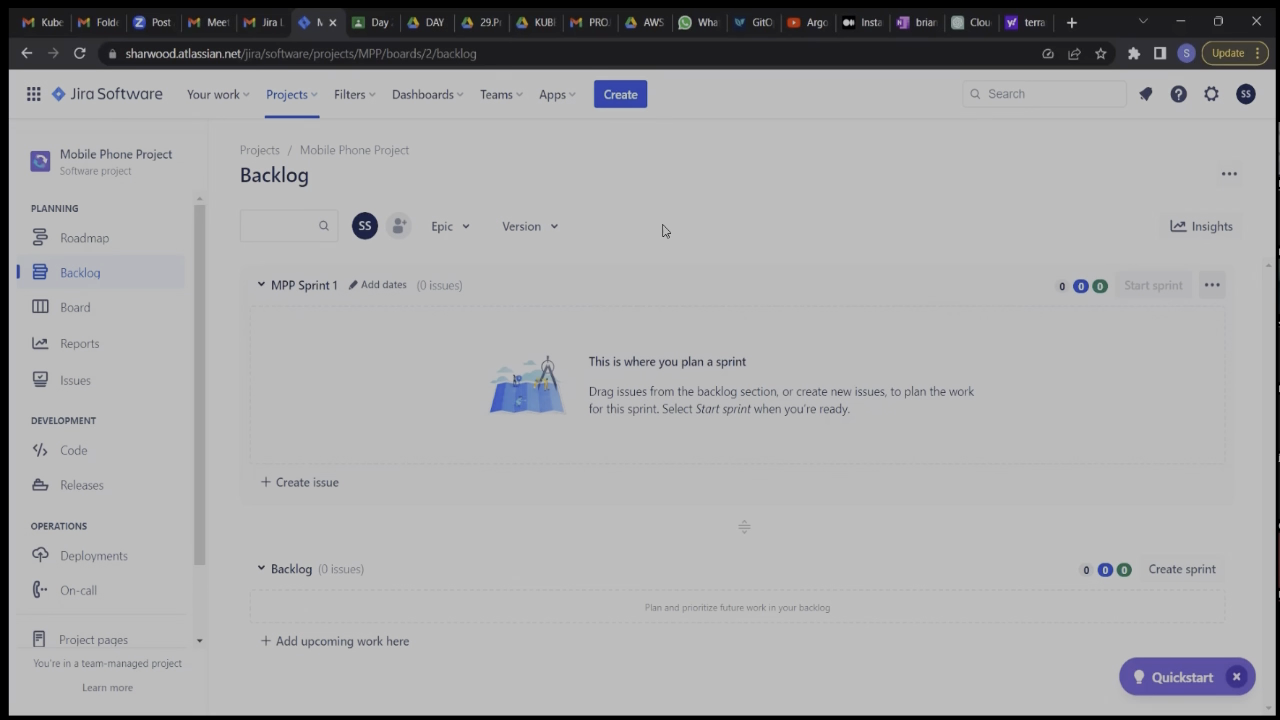
# Create an Epic with the summary Connections in the Mobile Phone Project.
pyautogui.click(622, 95)
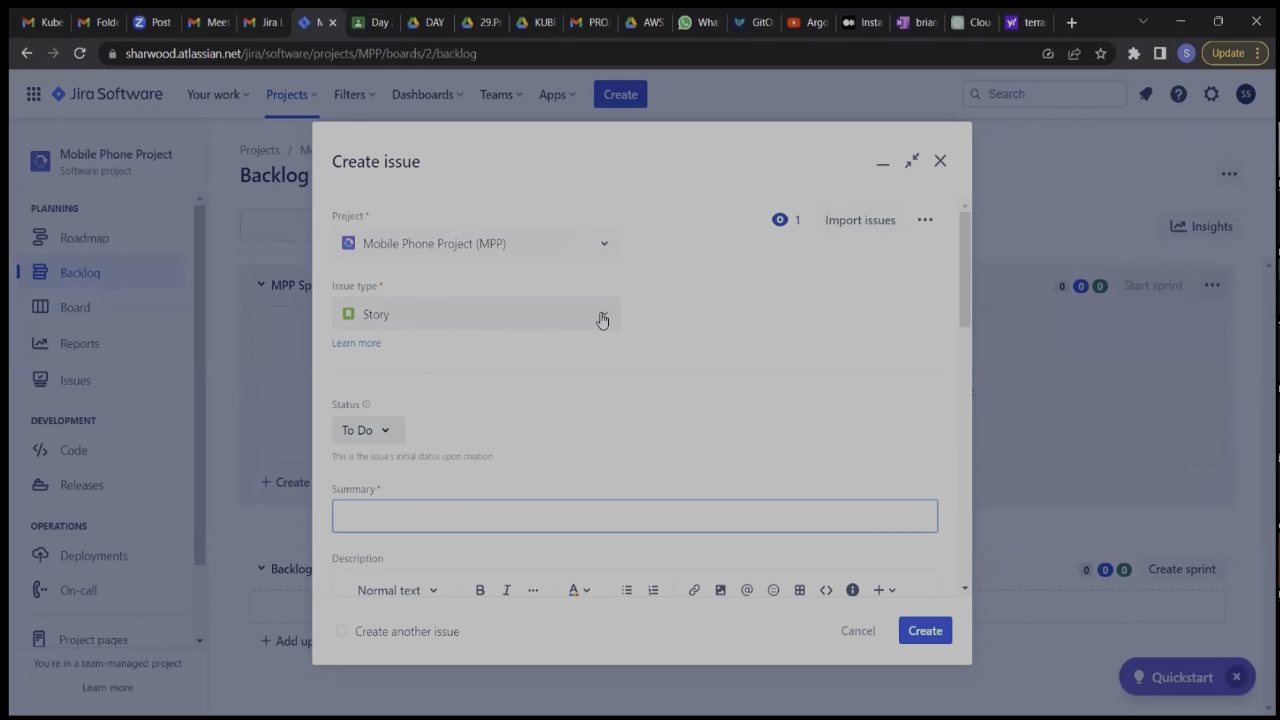
pyautogui.click(602, 320)
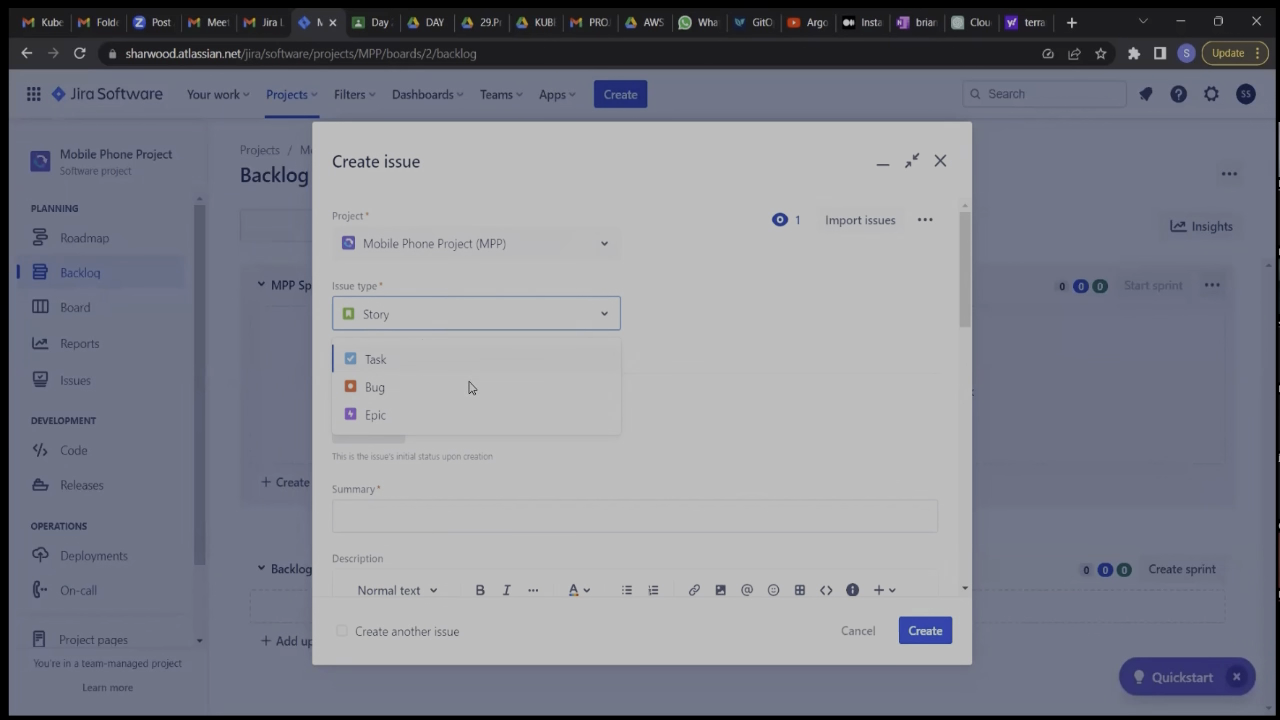
pyautogui.click(362, 418)
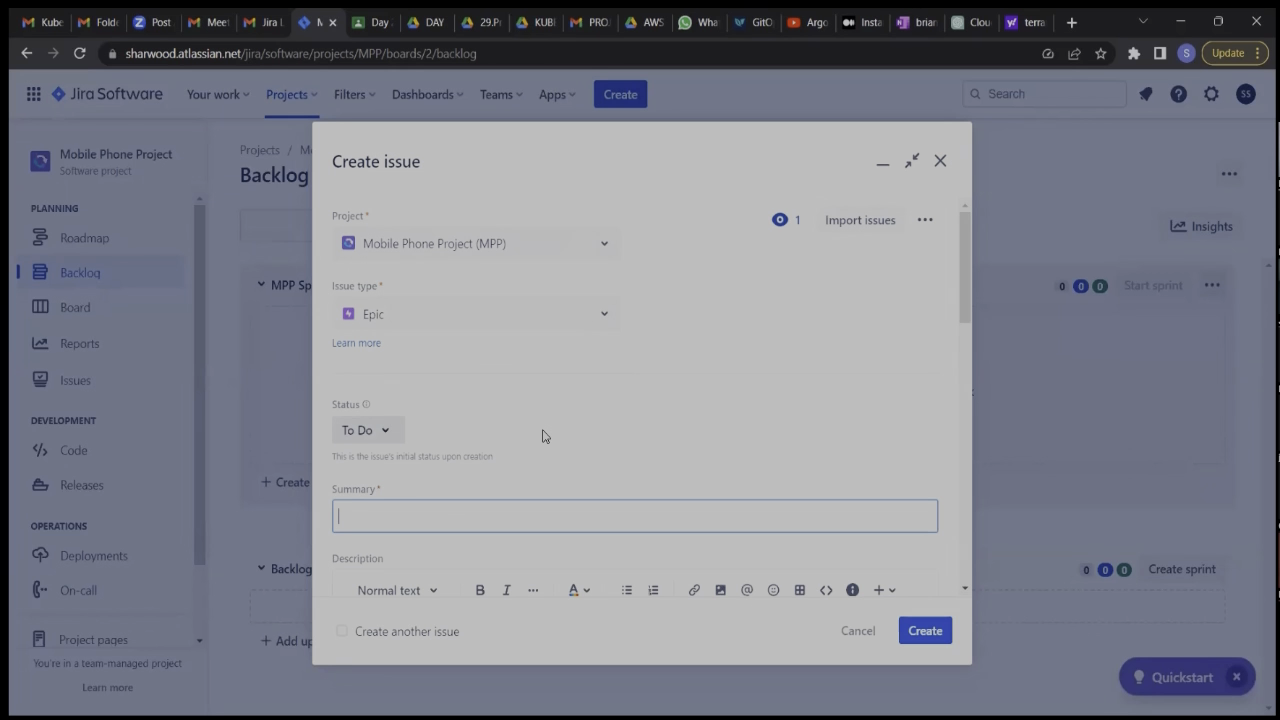
pyautogui.scroll(-1, 543, 436)
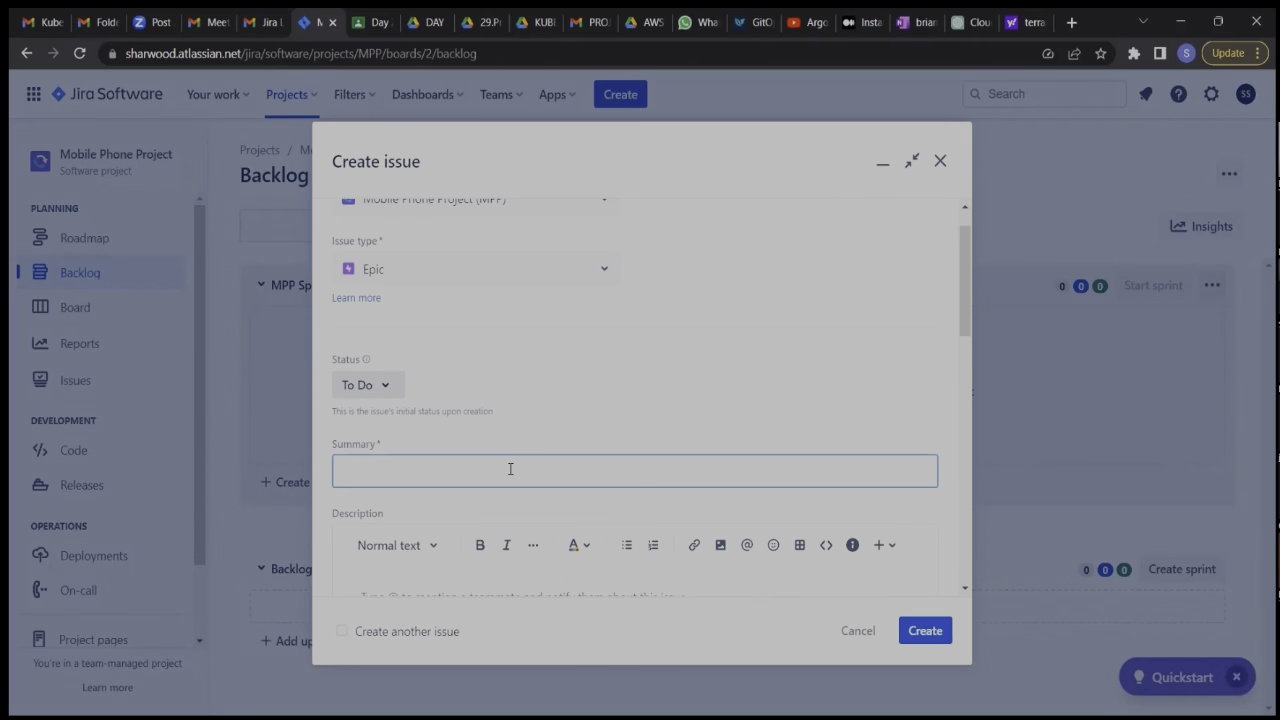
pyautogui.write('Connections')
pyautogui.click(921, 632)
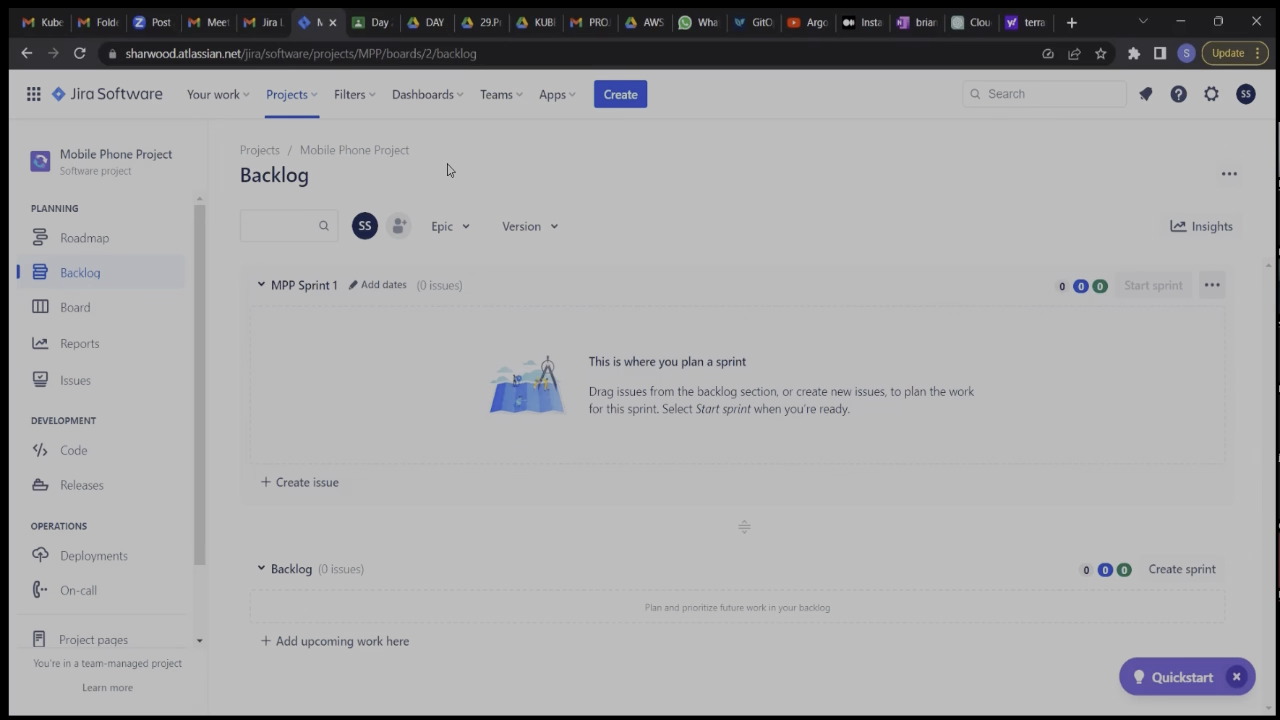
# Create another Epic with the summary "Sounds and vibration" and dismiss the creation notice.
pyautogui.click(607, 100)
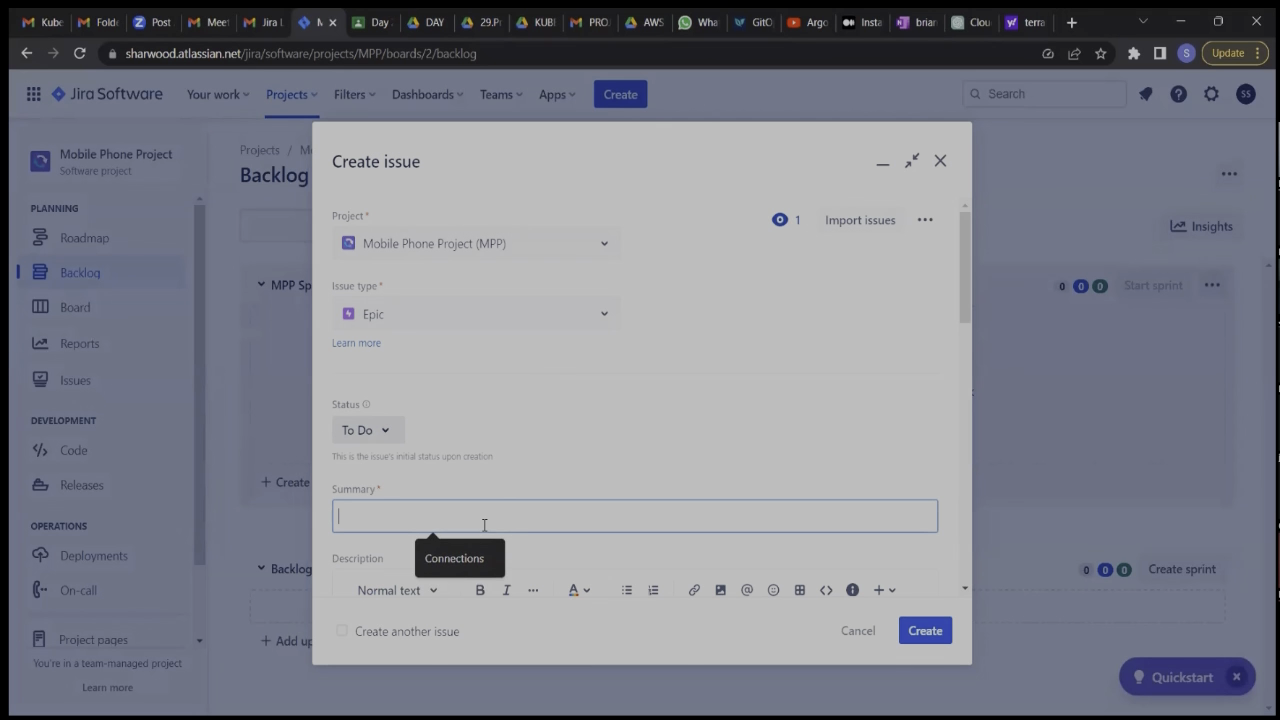
pyautogui.write('Soun')
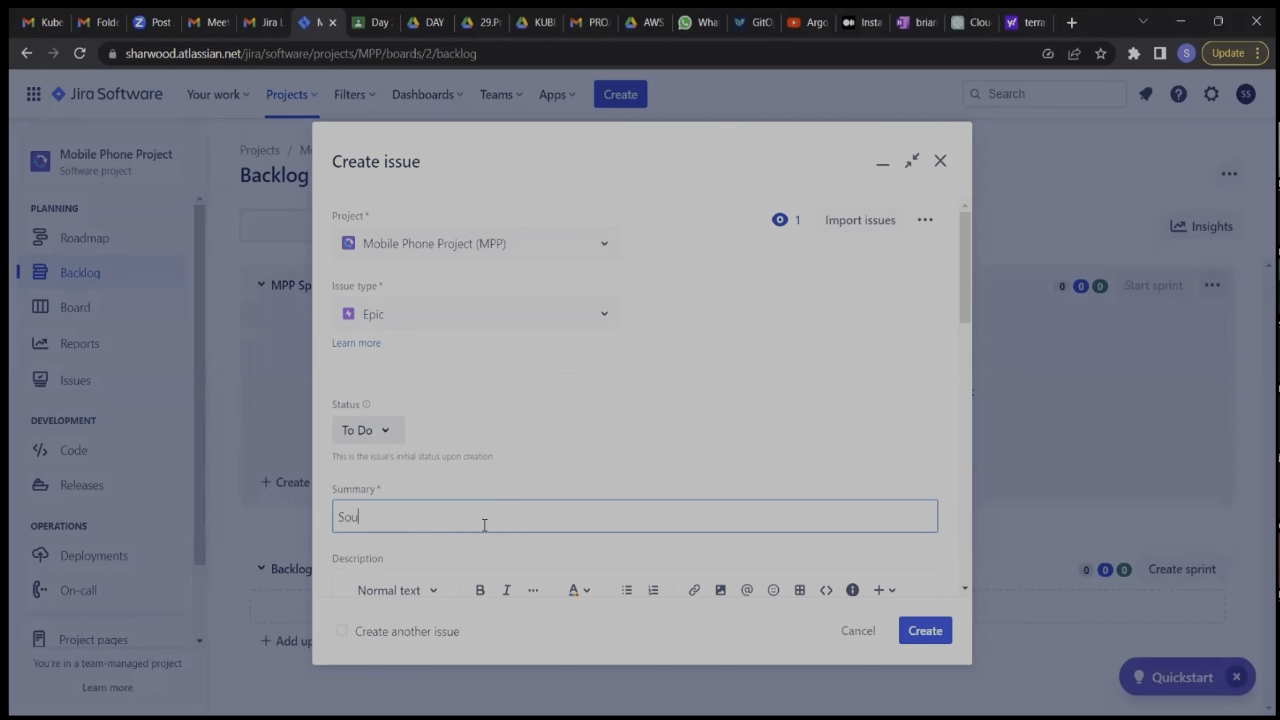
pyautogui.write('ds and vibration')
pyautogui.scroll(-1, 700, 550)
pyautogui.click(922, 632)
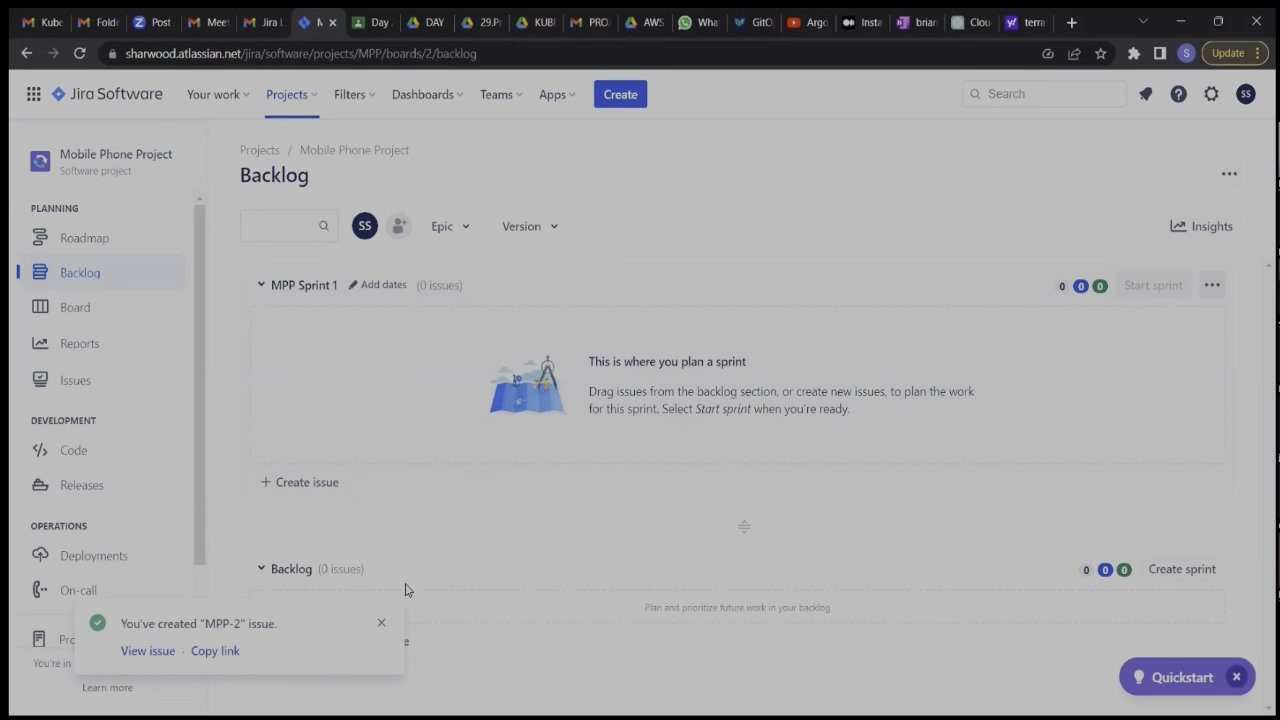
pyautogui.click(383, 627)
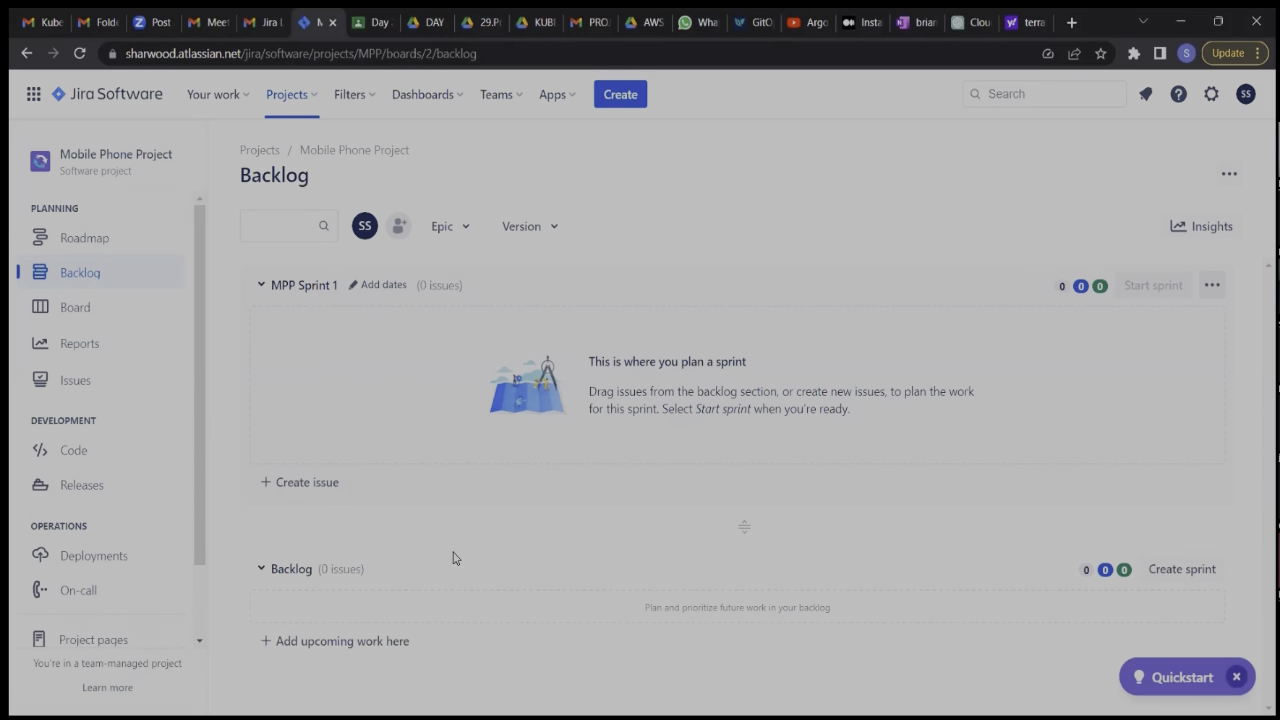
# Show the Epic panel in the backlog to check the project's epics, and hide it again.
pyautogui.click(468, 230)
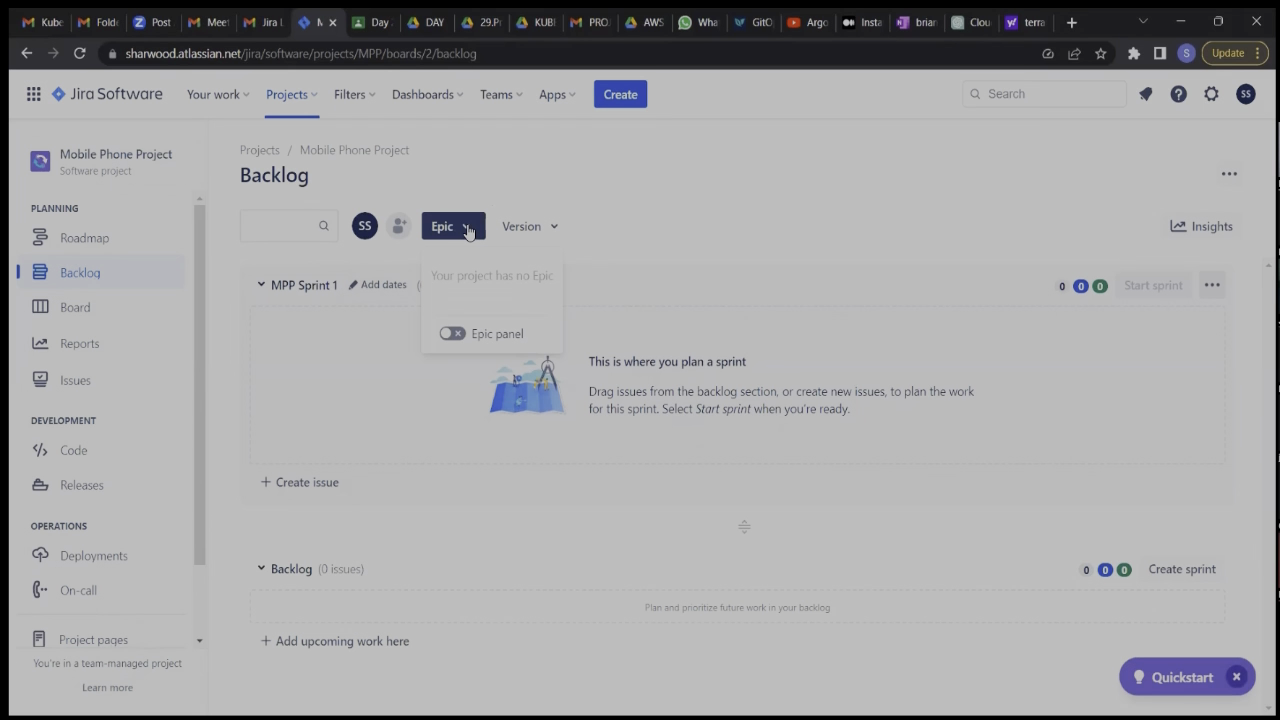
pyautogui.click(453, 334)
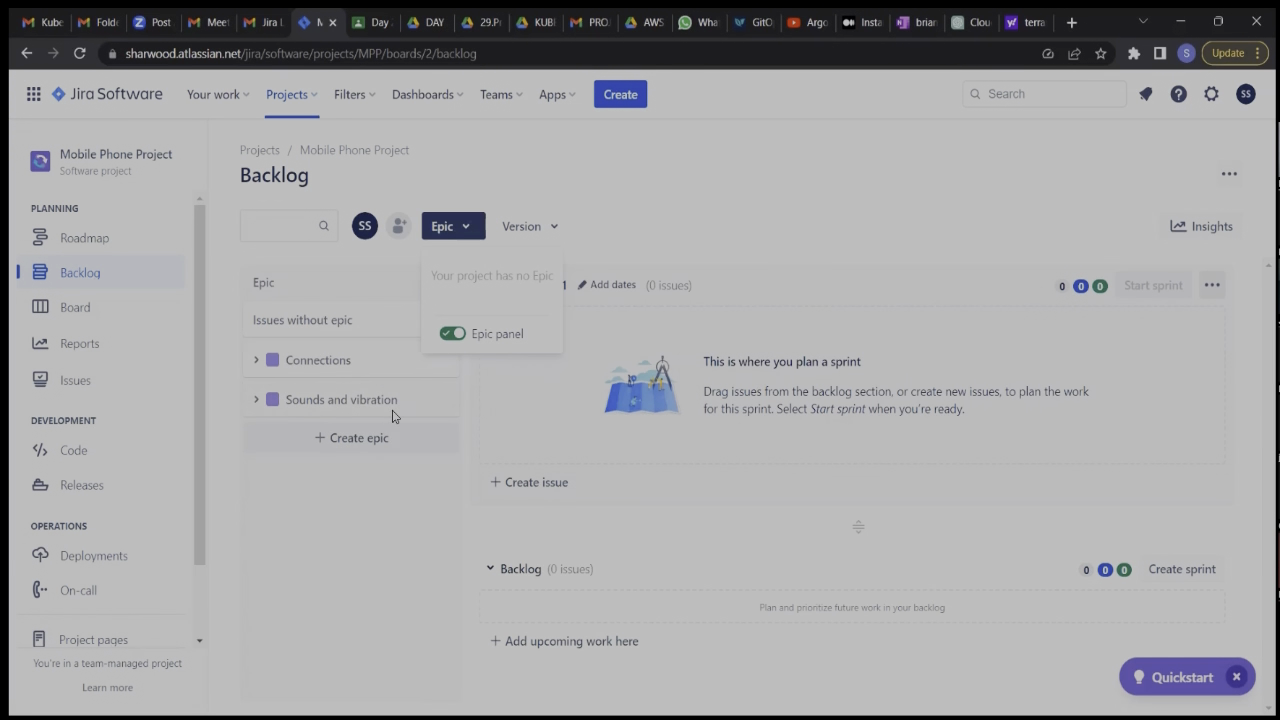
pyautogui.click(447, 335)
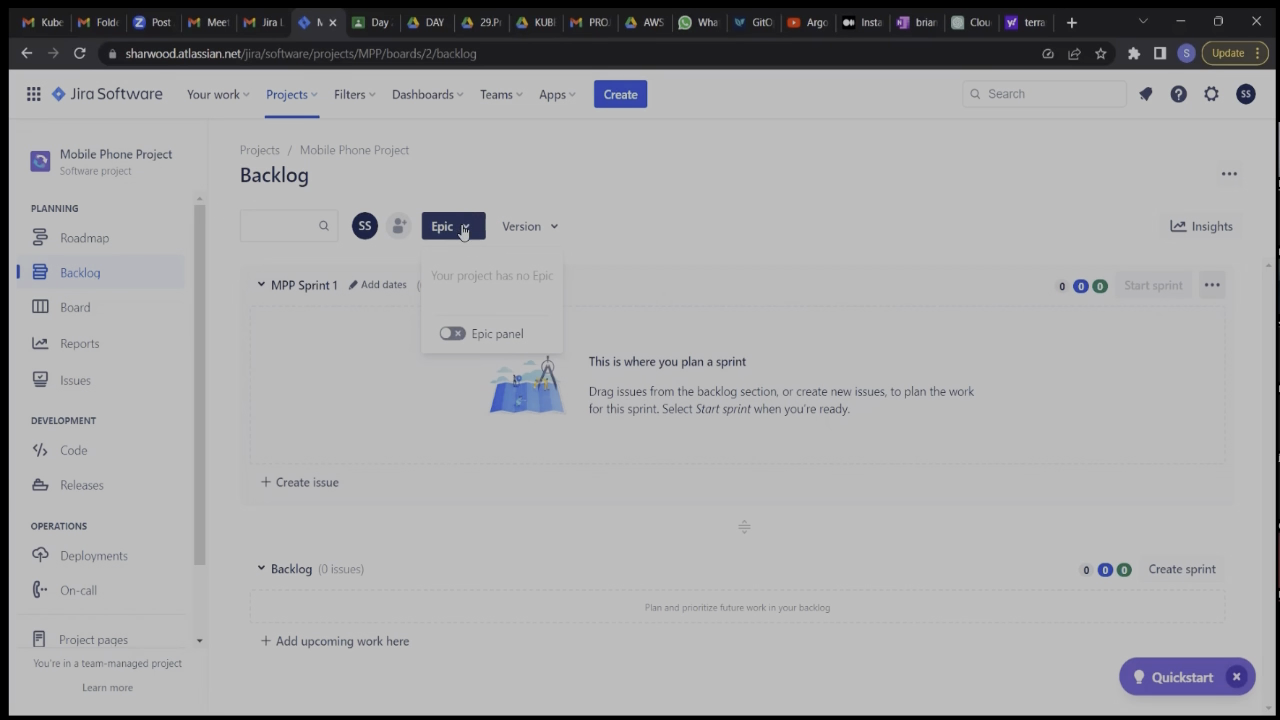
pyautogui.click(621, 231)
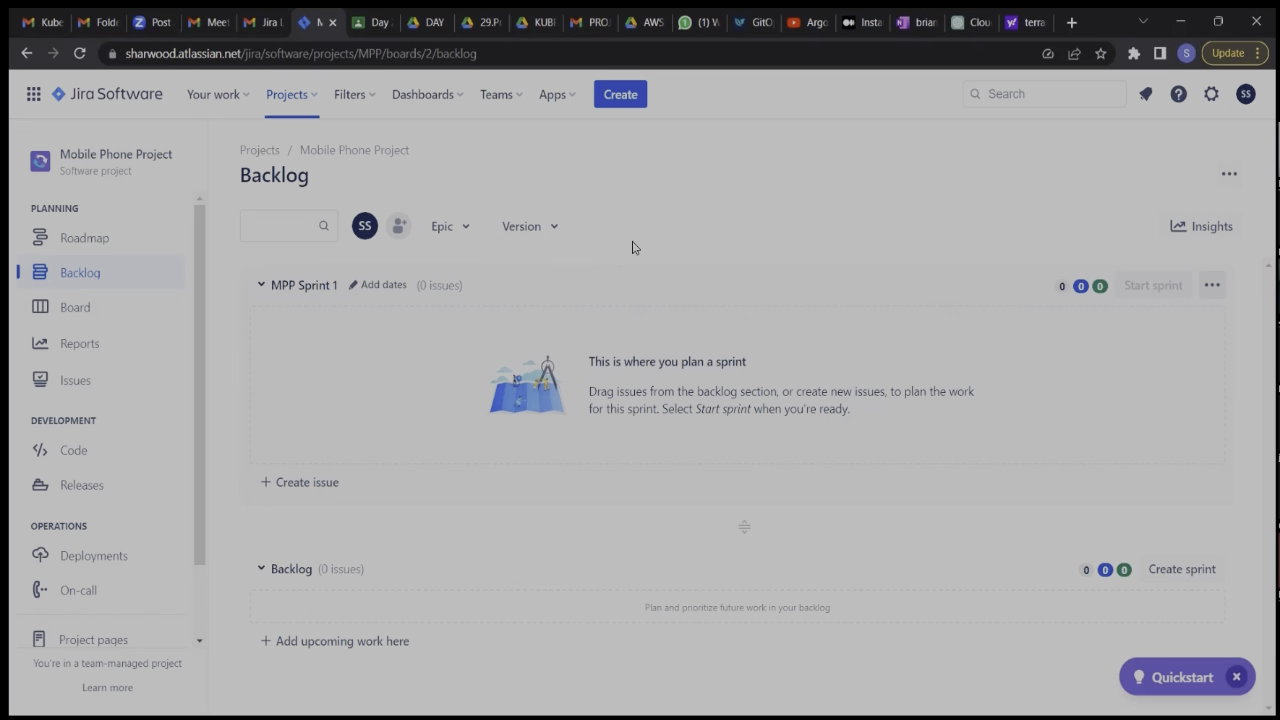
# Start a new Story issue in the Mobile Phone Project with the summary "Wi-fi".
pyautogui.click(613, 98)
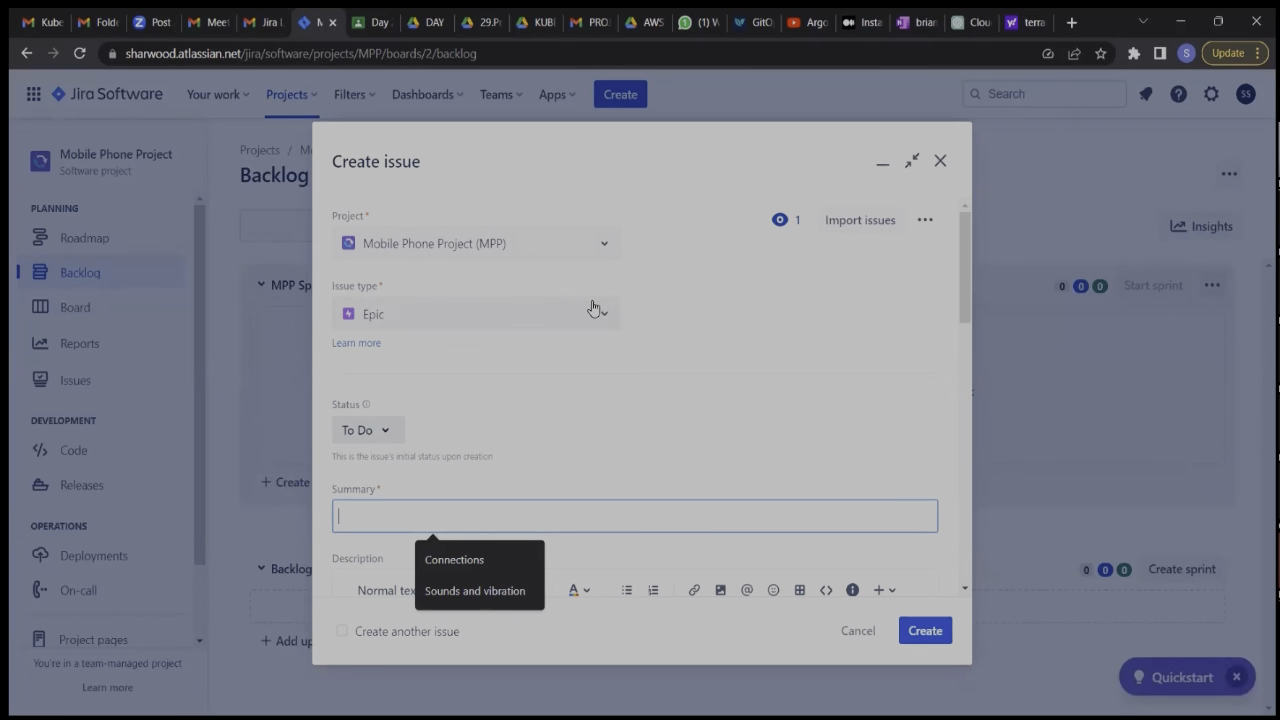
pyautogui.click(607, 313)
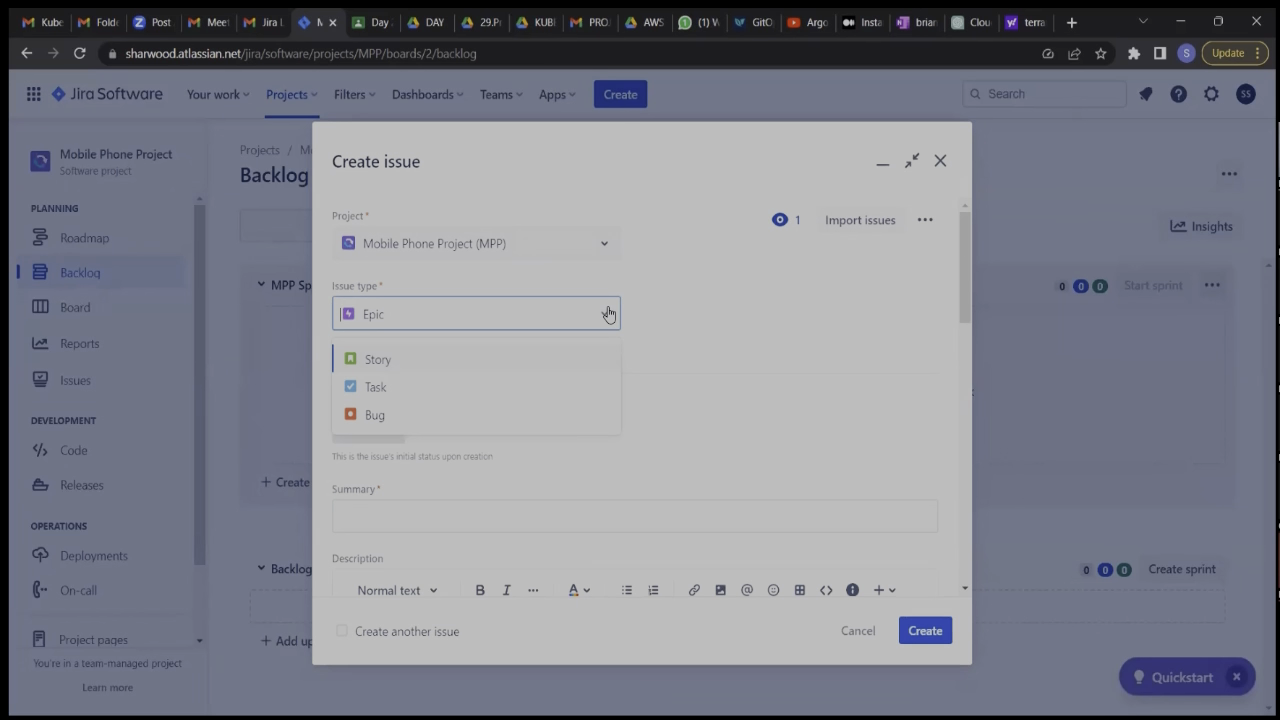
pyautogui.click(517, 362)
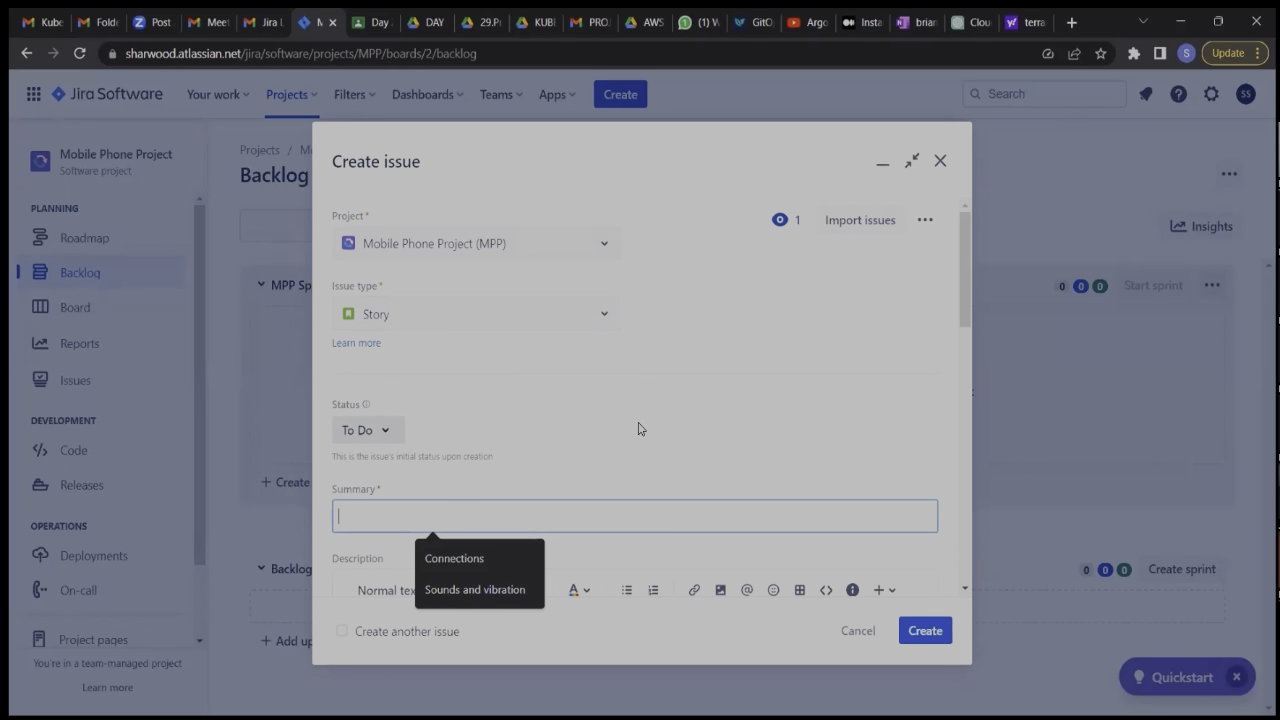
pyautogui.scroll(-1, 639, 425)
pyautogui.scroll(-1, 639, 423)
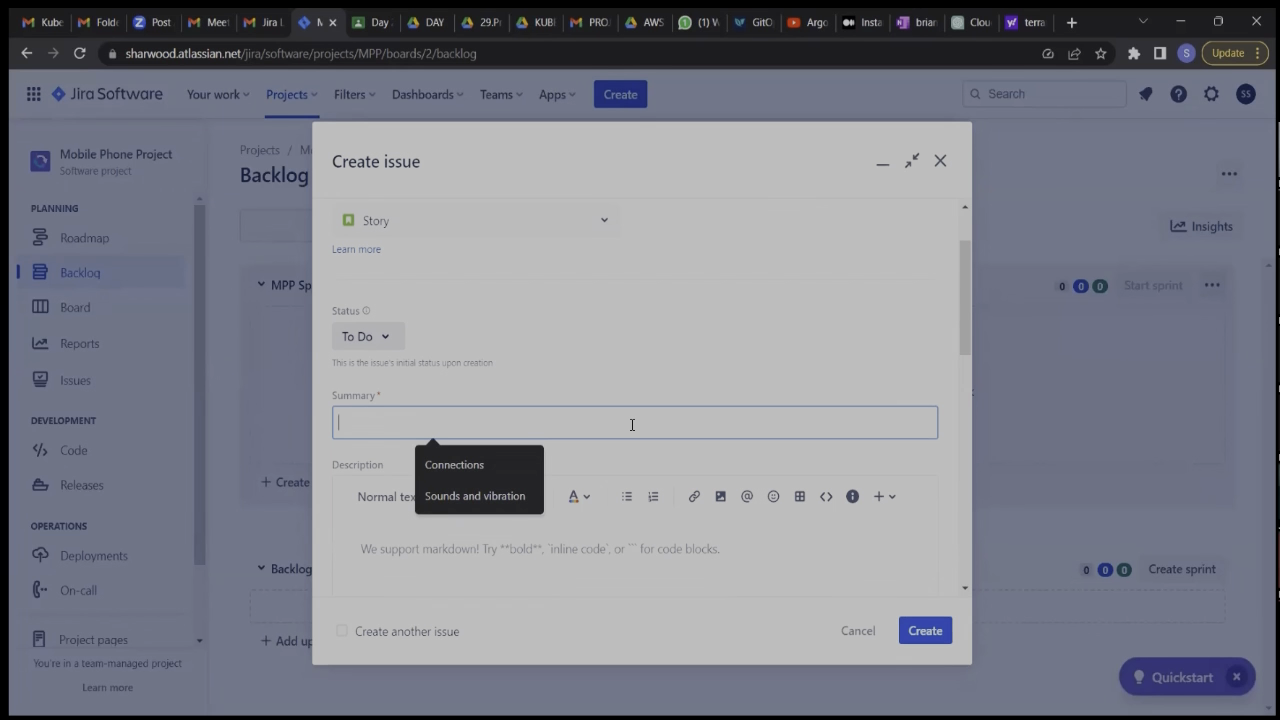
pyautogui.write('W')
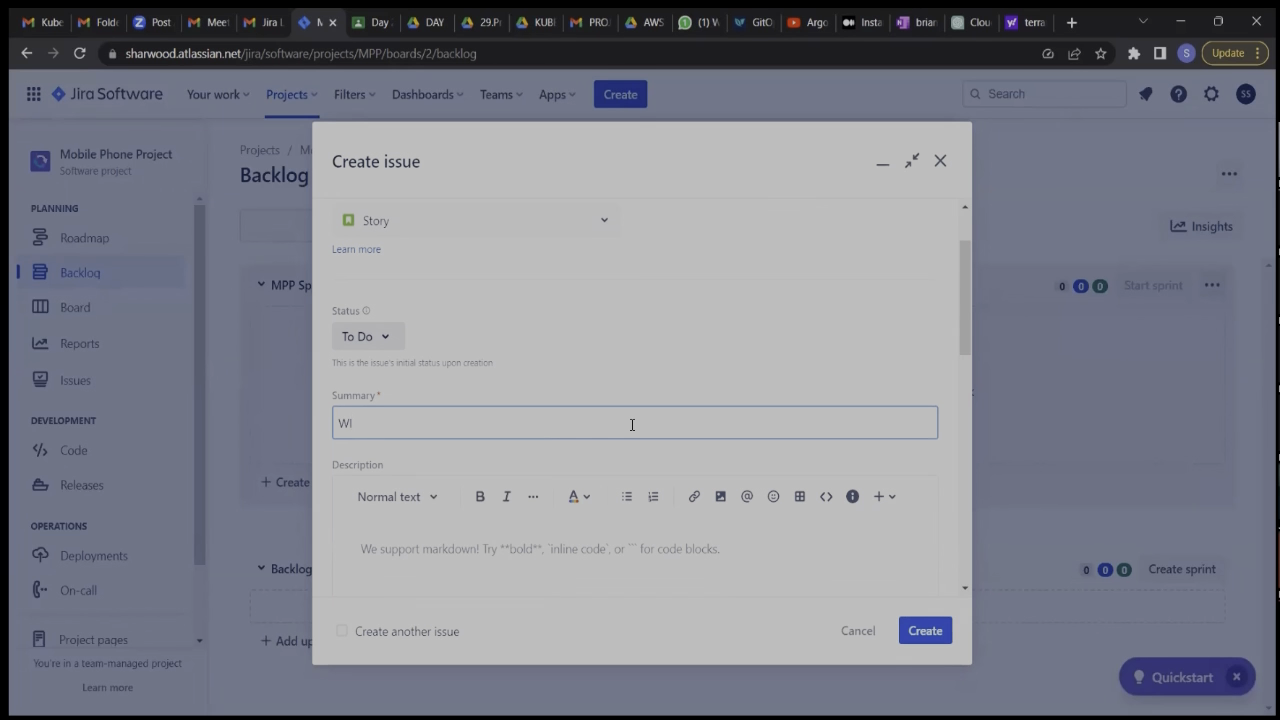
pyautogui.write('i-fi')
# Describe the story as "As a user I want the wifi ability in order to be able to make calls when there is no mobile network.".
pyautogui.click(489, 576)
pyautogui.click(458, 548)
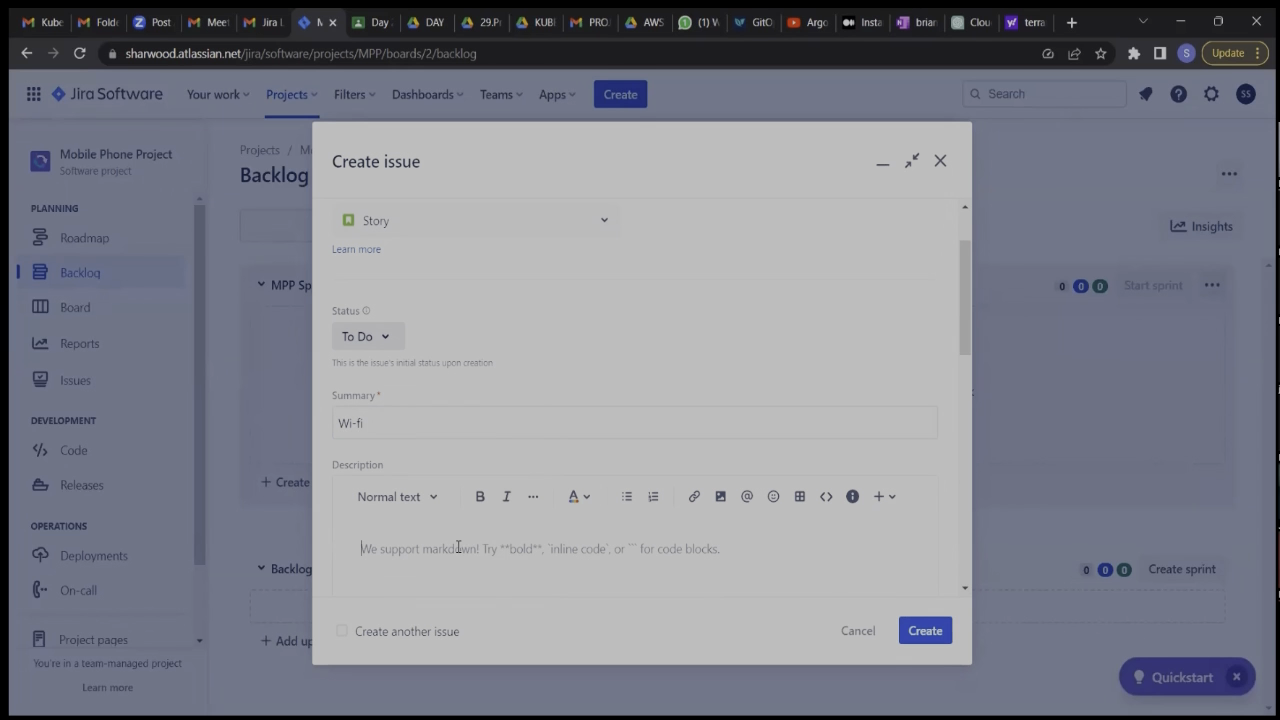
pyautogui.scroll(-3, 458, 548)
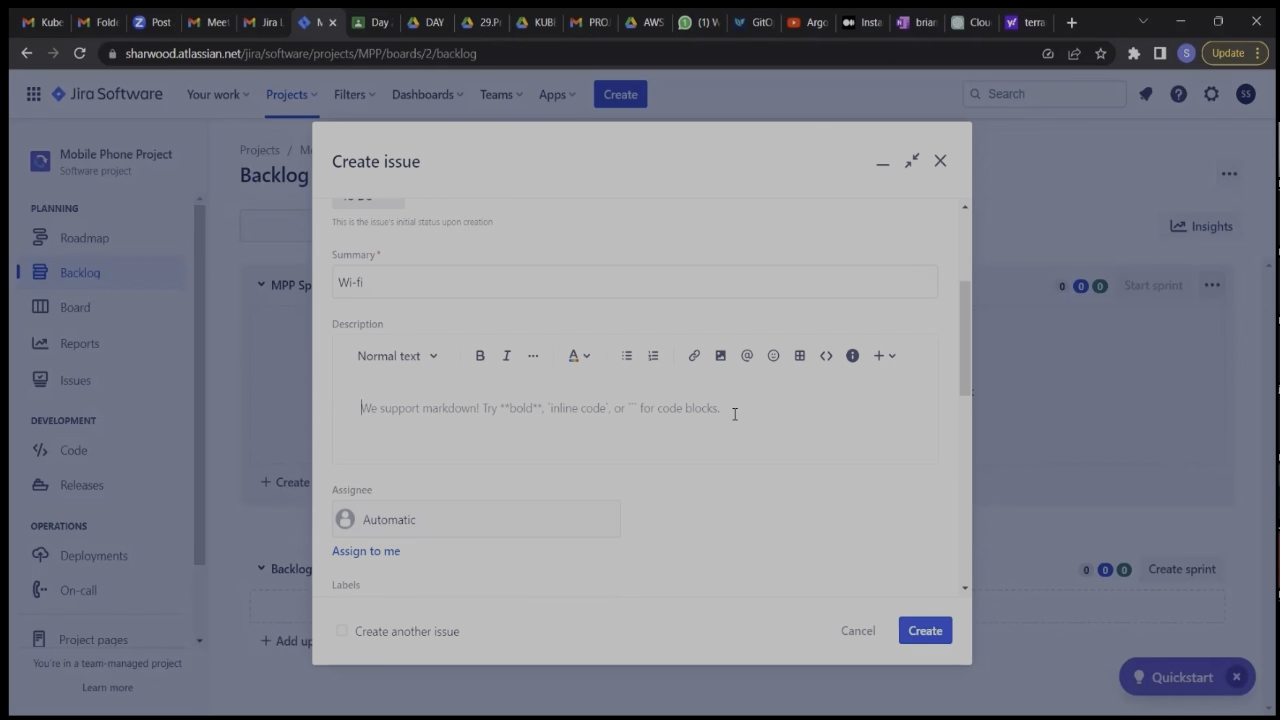
pyautogui.write('As a')
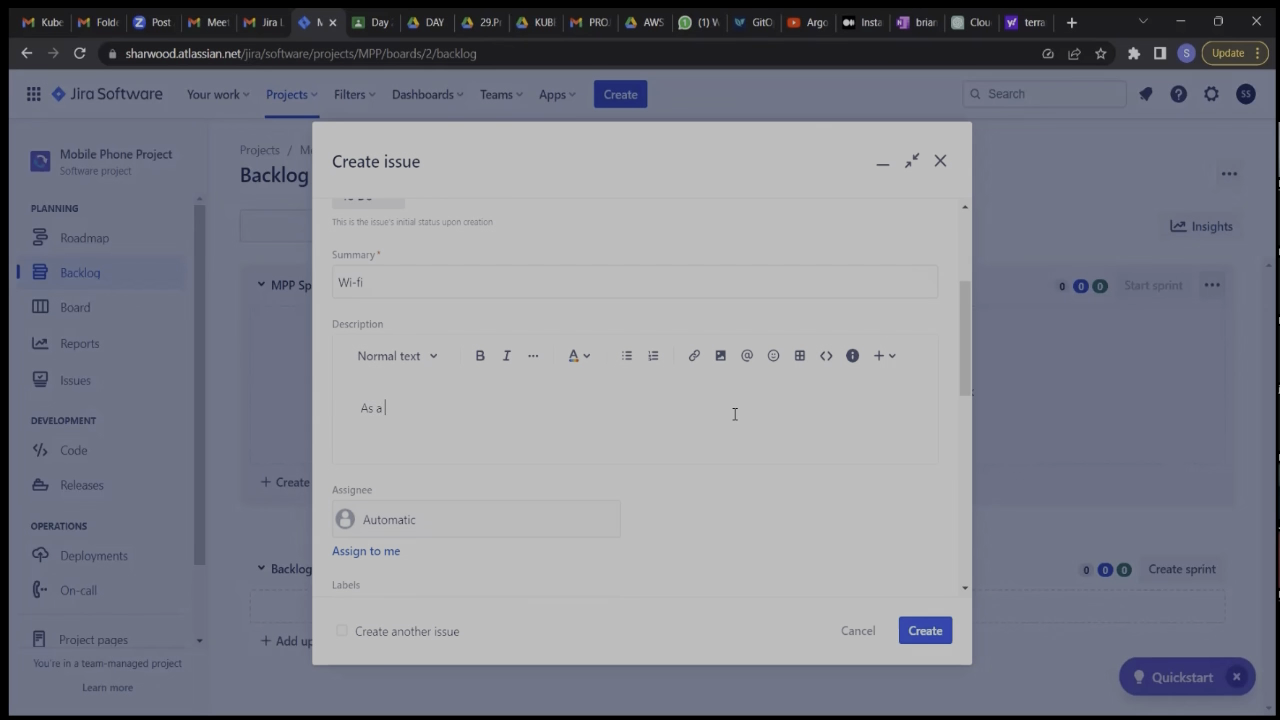
pyautogui.write(' user I want the wifi ability in or')
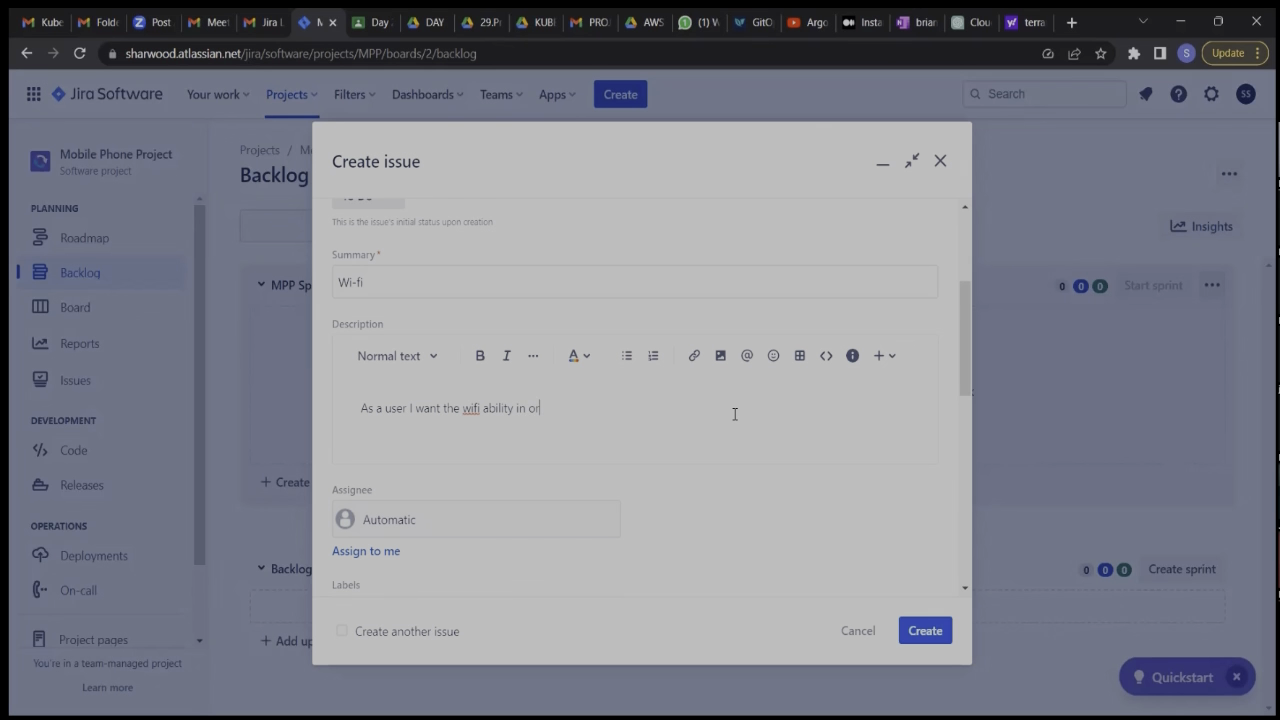
pyautogui.write('der to be able to make calls when there')
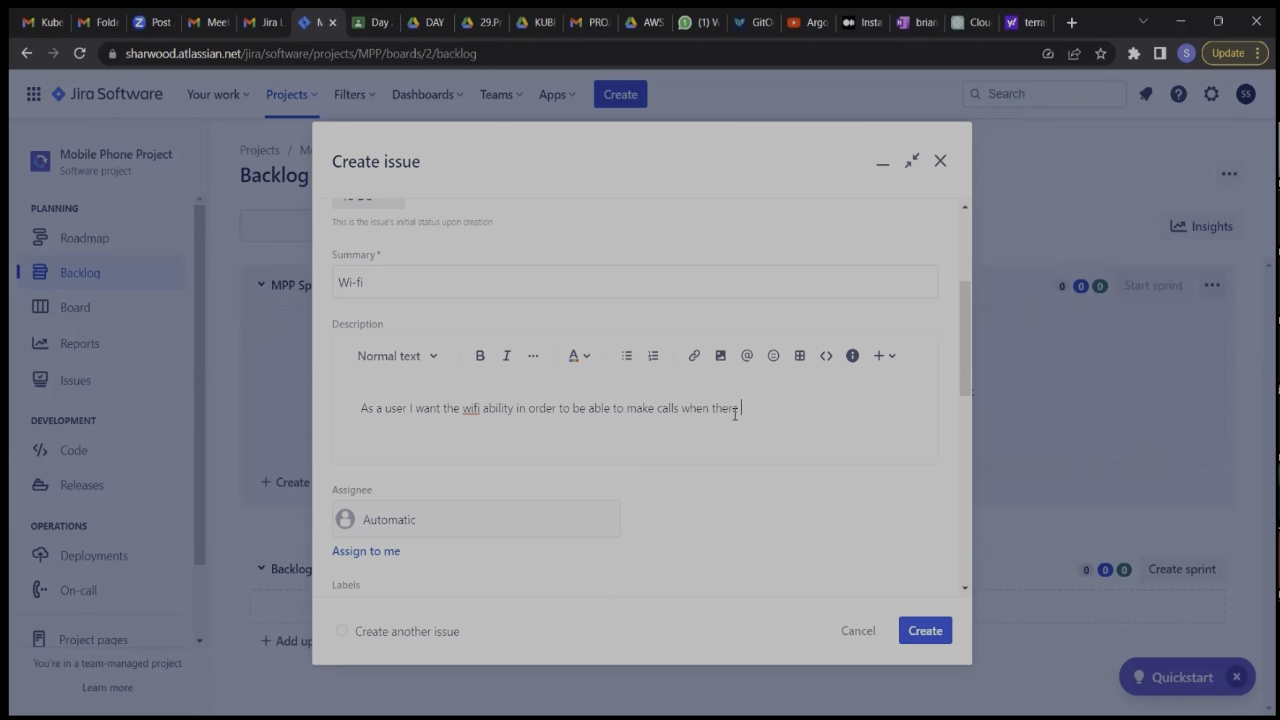
pyautogui.write(' is no mobile network')
pyautogui.write('.')
# Add an "ACC" line below the user story in the description and start a bulleted list under it.
pyautogui.press('Return')
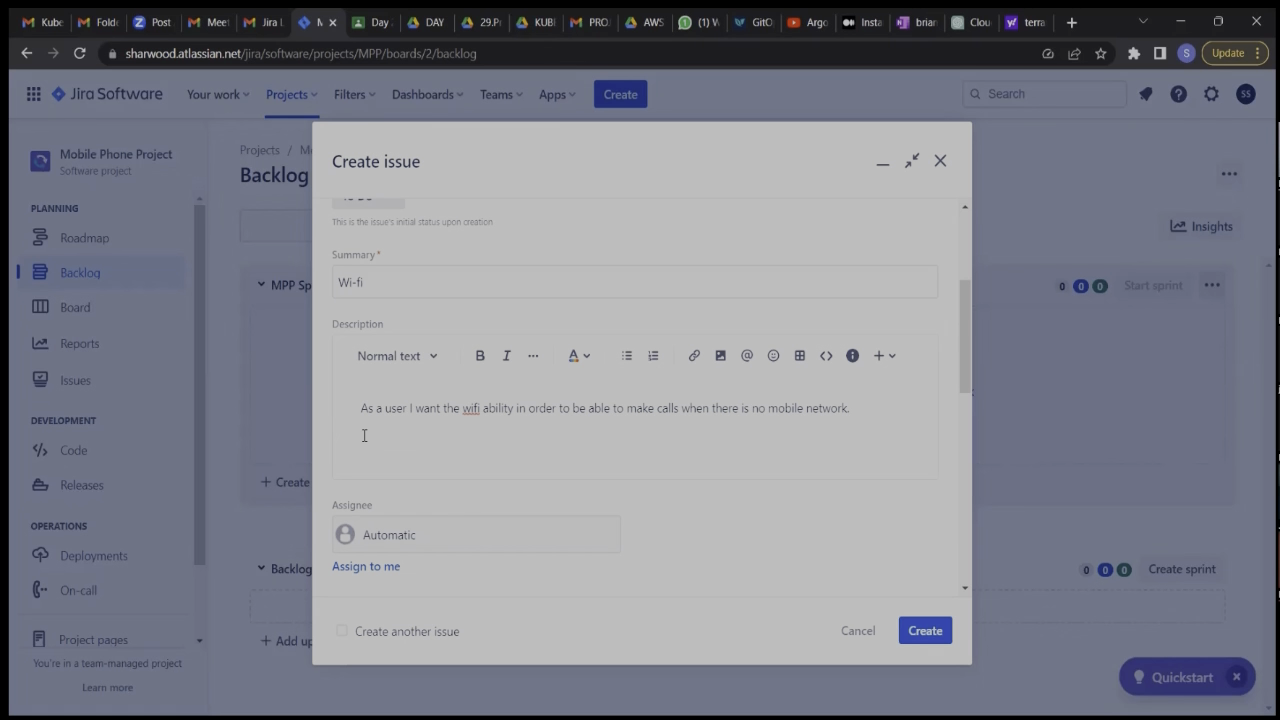
pyautogui.write('Acc')
pyautogui.press('Return')
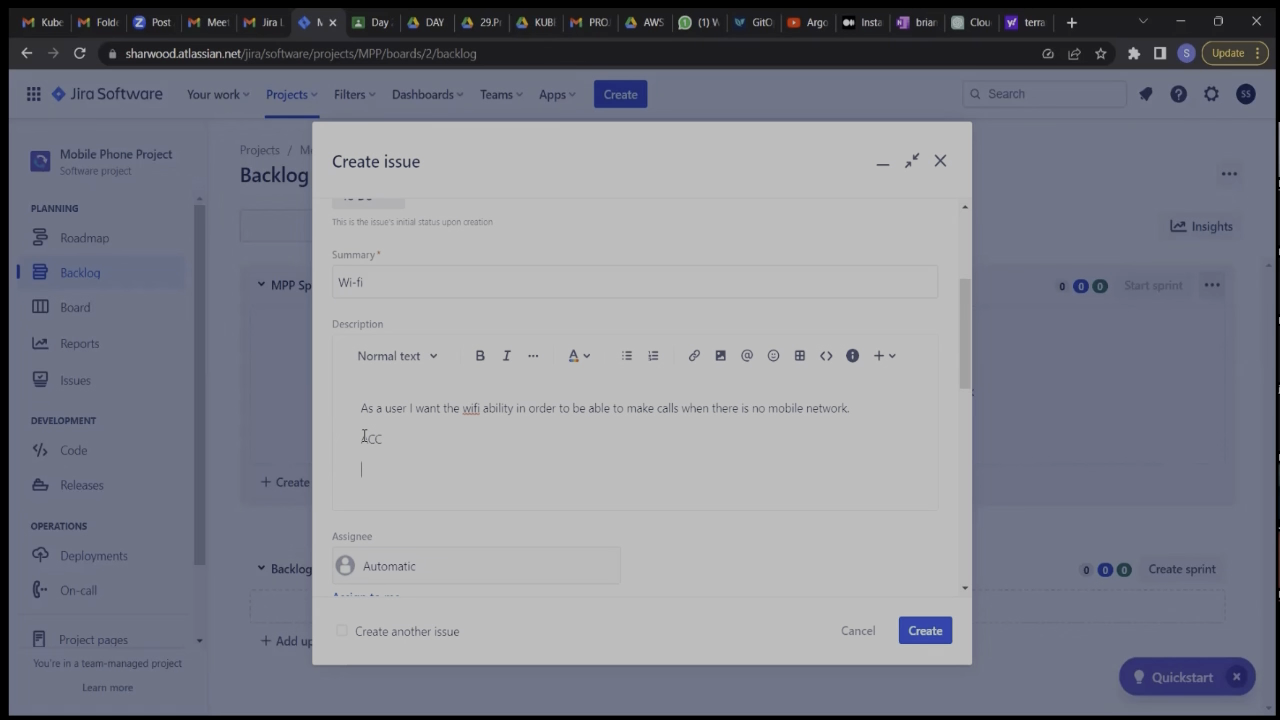
pyautogui.write('-')
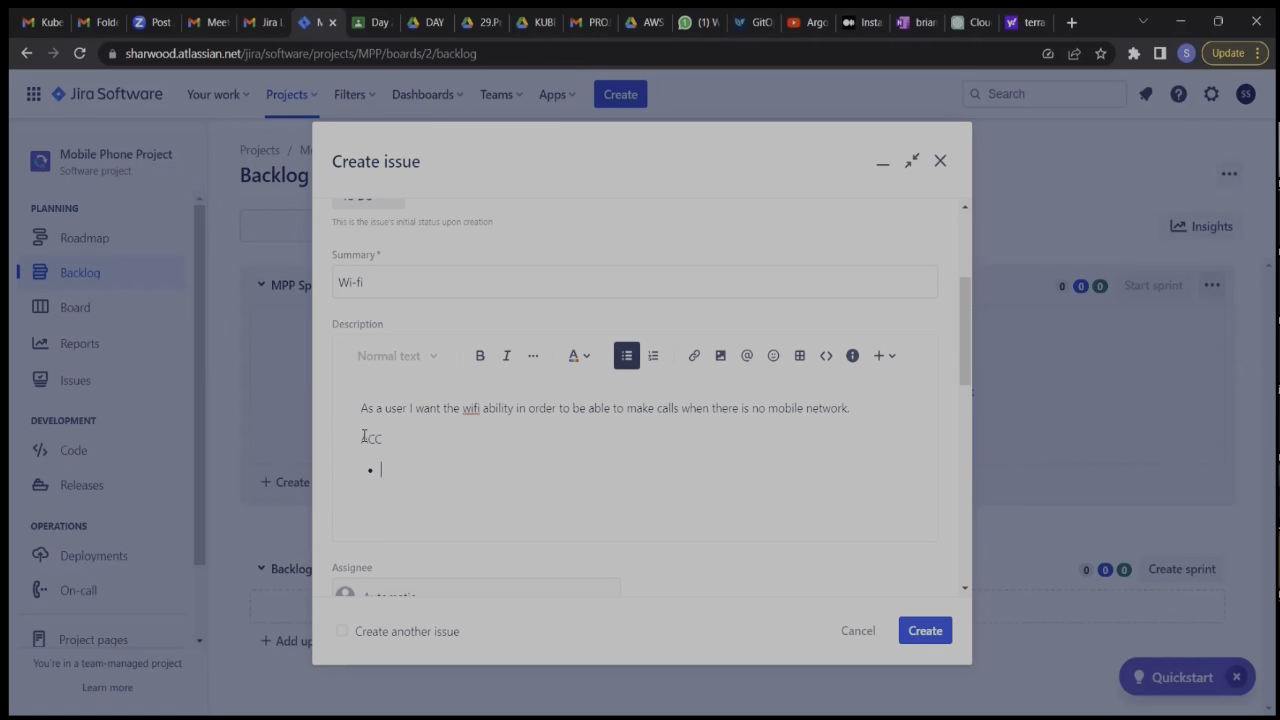
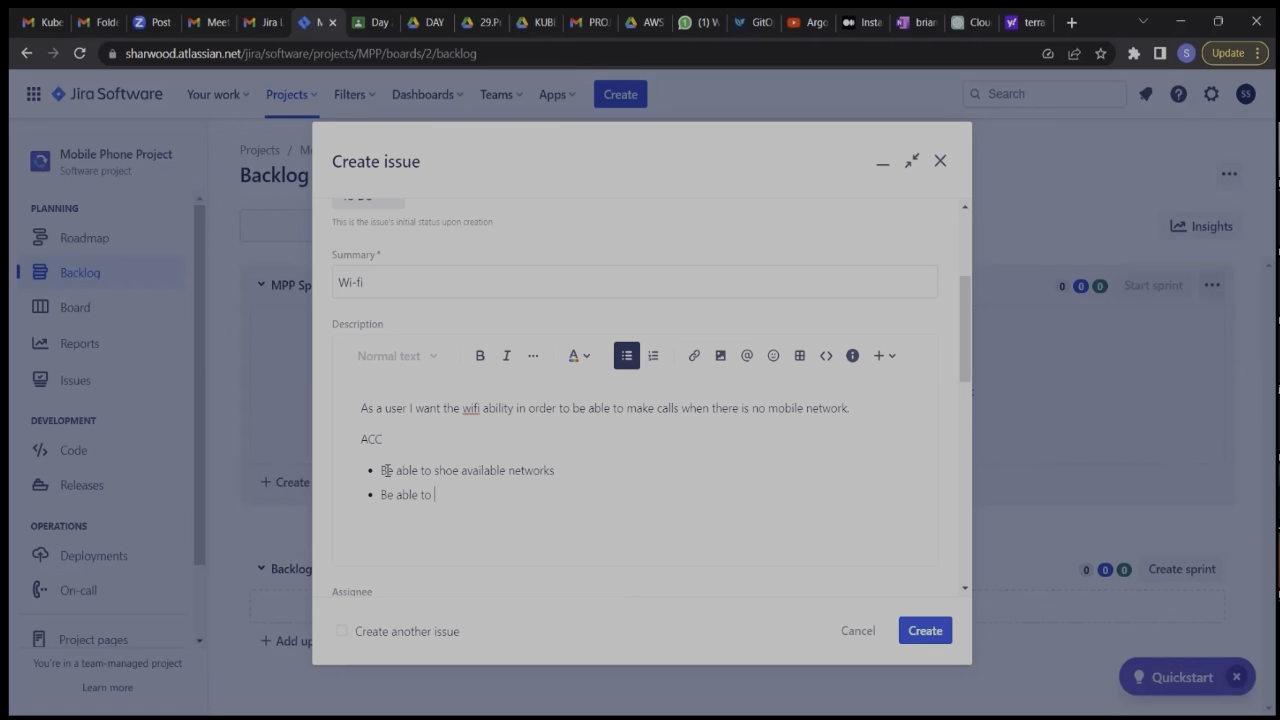
# Complete the second ACC bullet as "Be able to set security" and add a third, "Be able to turn on and off as needed".
pyautogui.write('set security')
pyautogui.press('Return')
pyautogui.write('Be able to ')
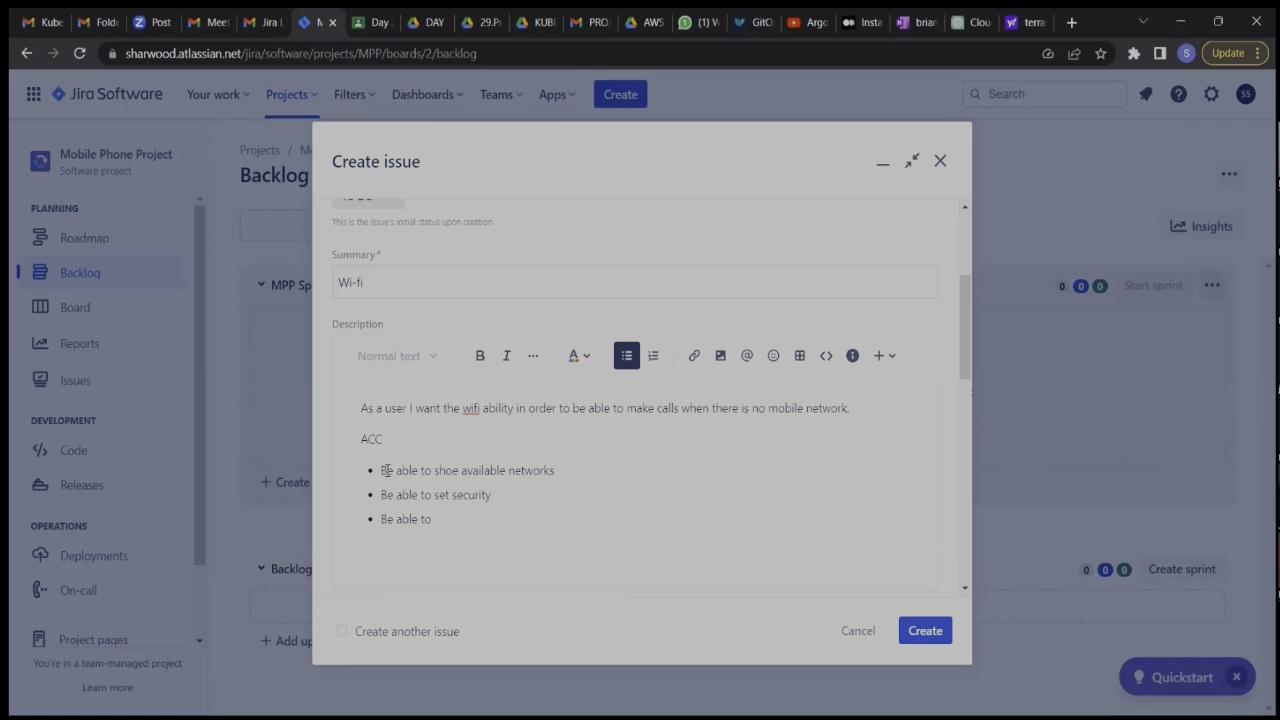
pyautogui.write('turn on and off as needed')
# Correct the description's spelling, replacing "wifi" with "Wi-Fi" in the user story and "shoe" with "show" in the first bullet.
pyautogui.scroll(-1, 386, 470)
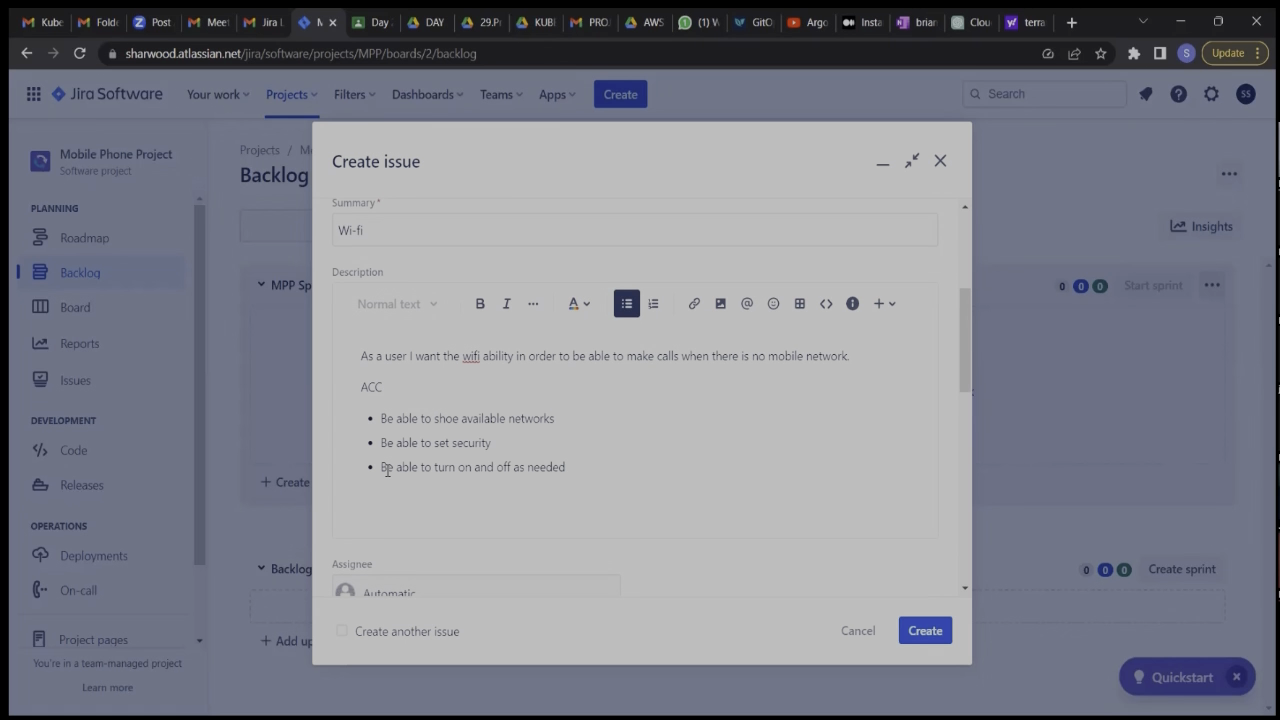
pyautogui.click(476, 357)
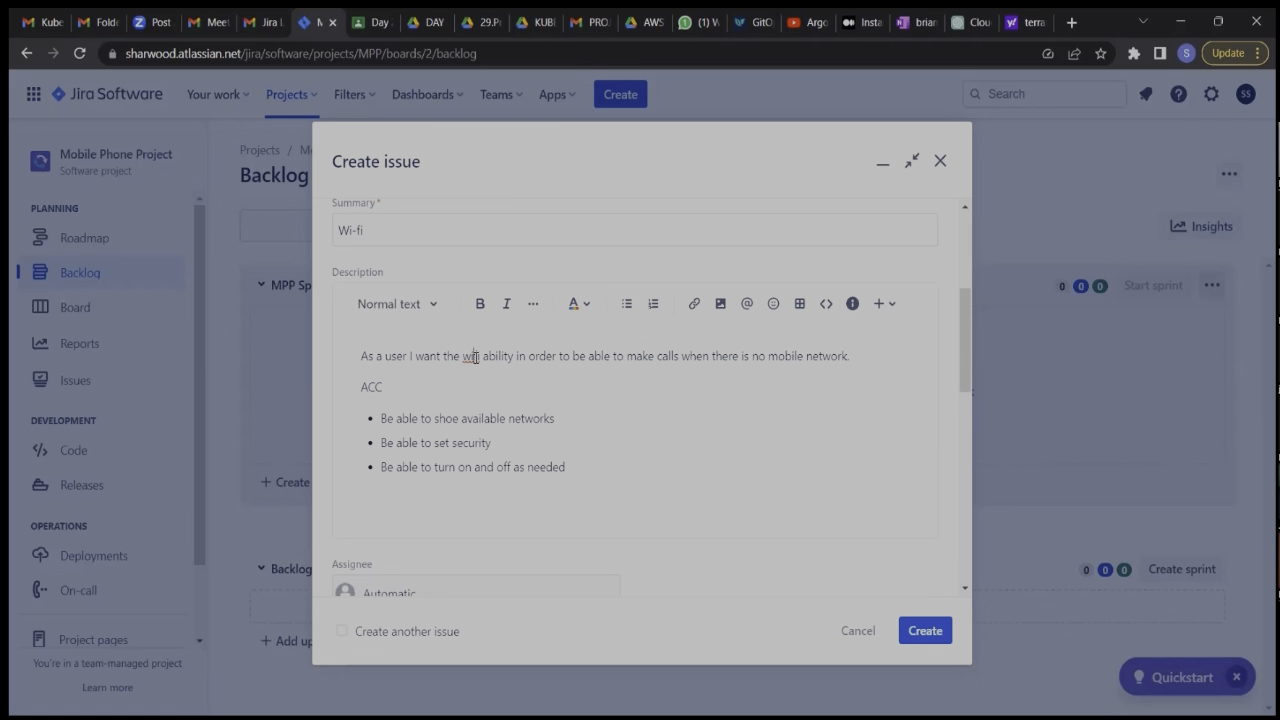
pyautogui.rightClick(476, 357)
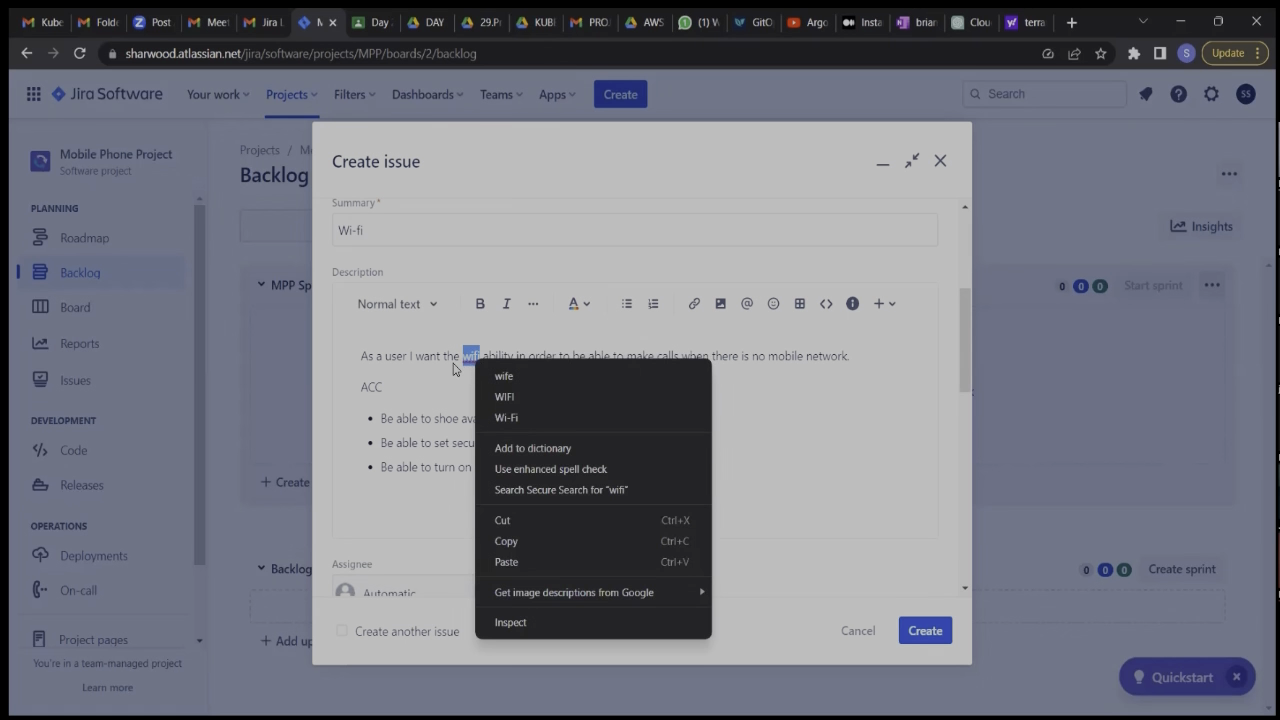
pyautogui.click(518, 417)
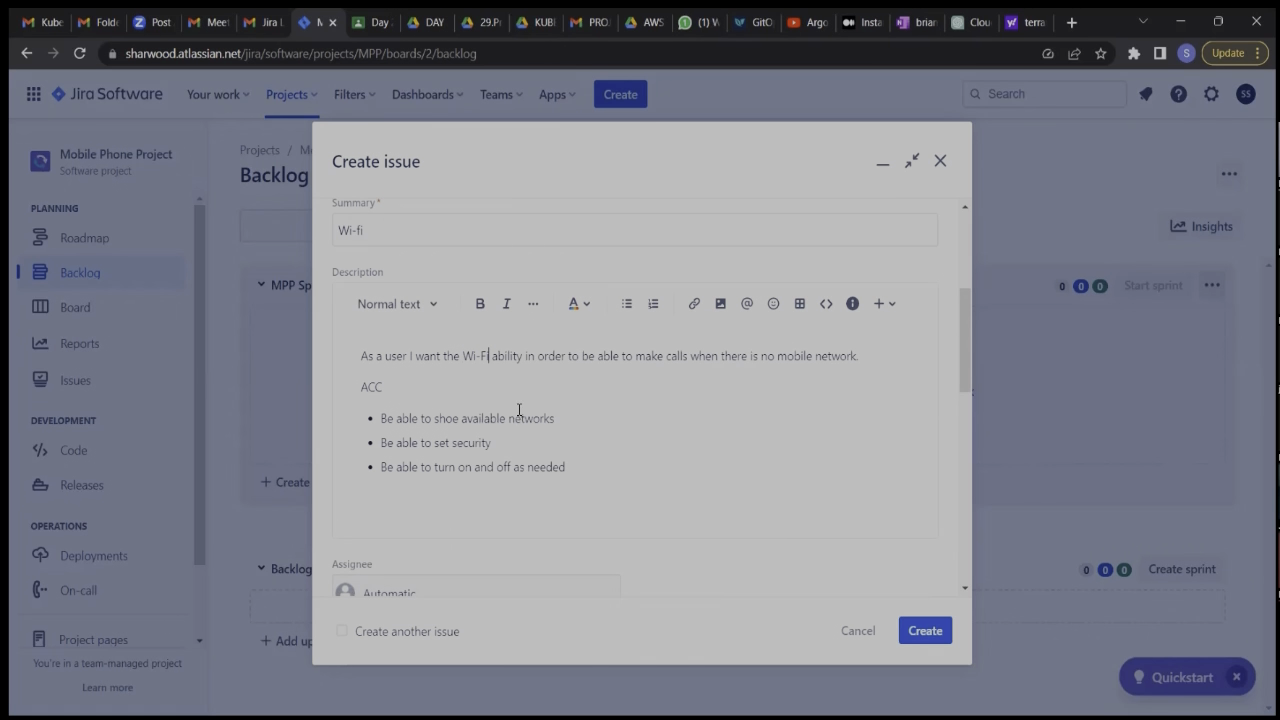
pyautogui.click(617, 488)
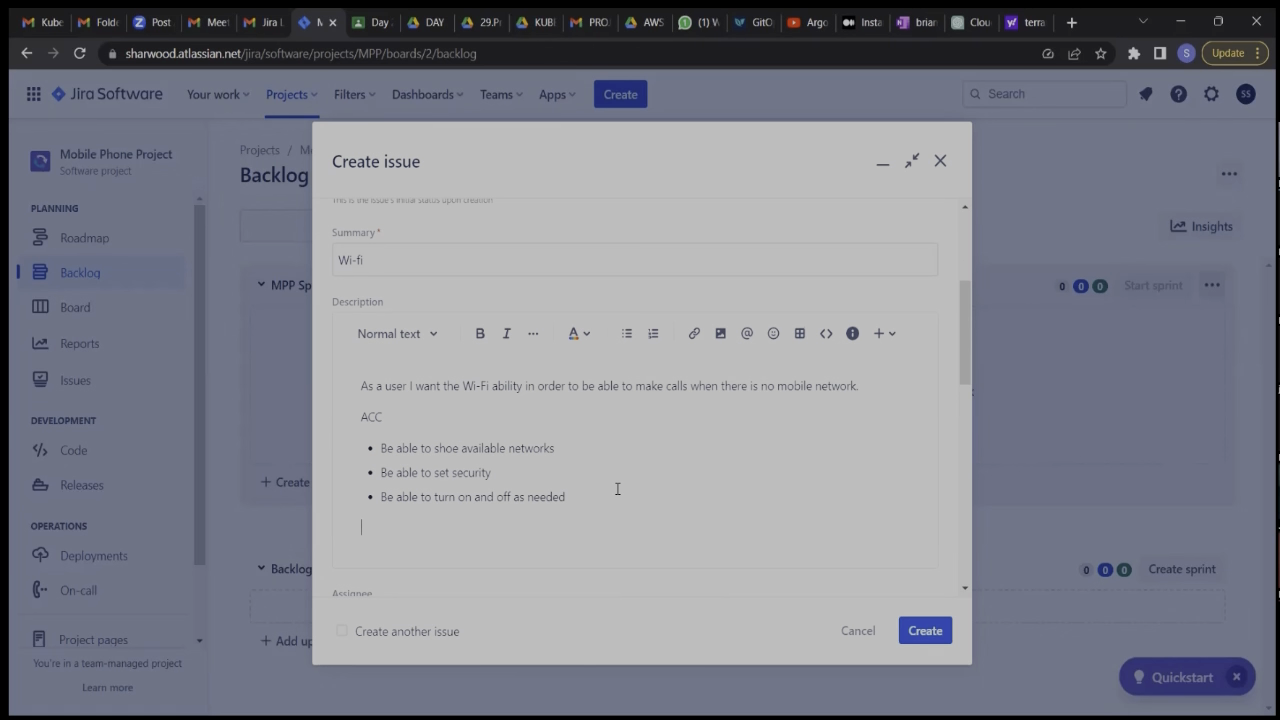
pyautogui.scroll(1, 617, 488)
pyautogui.scroll(-1, 617, 488)
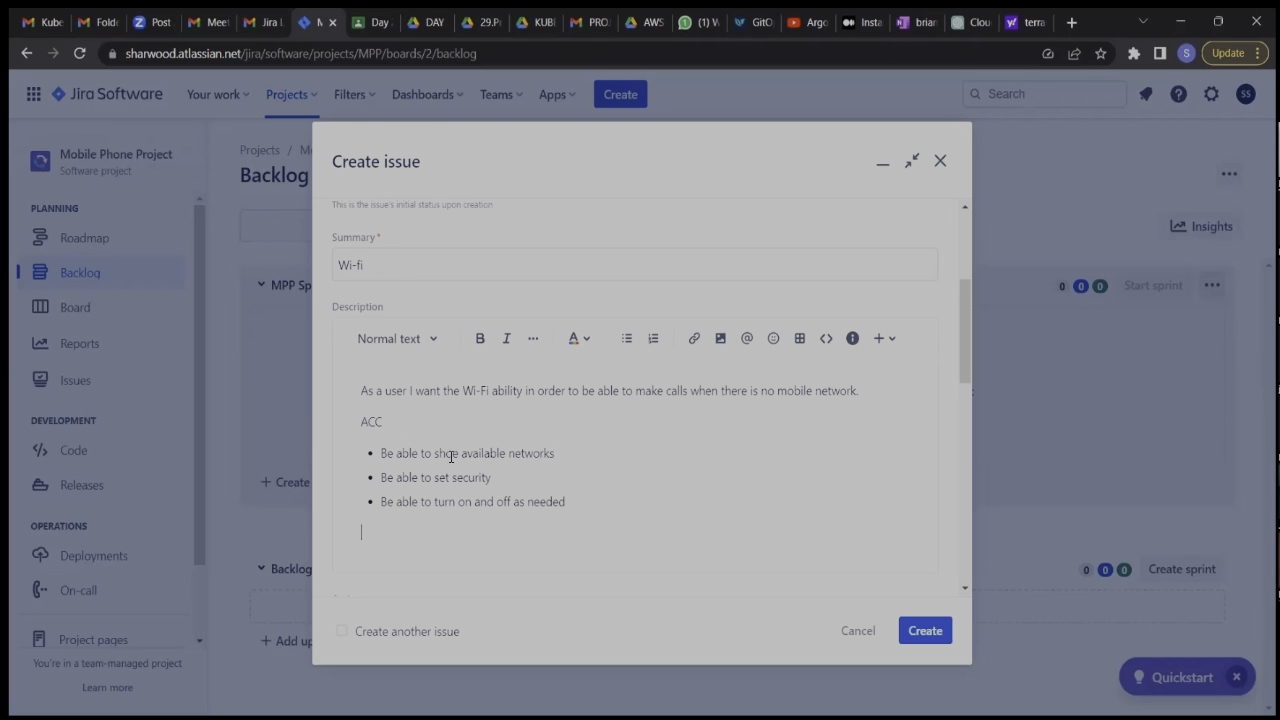
pyautogui.click(458, 456)
pyautogui.press('BackSpace')
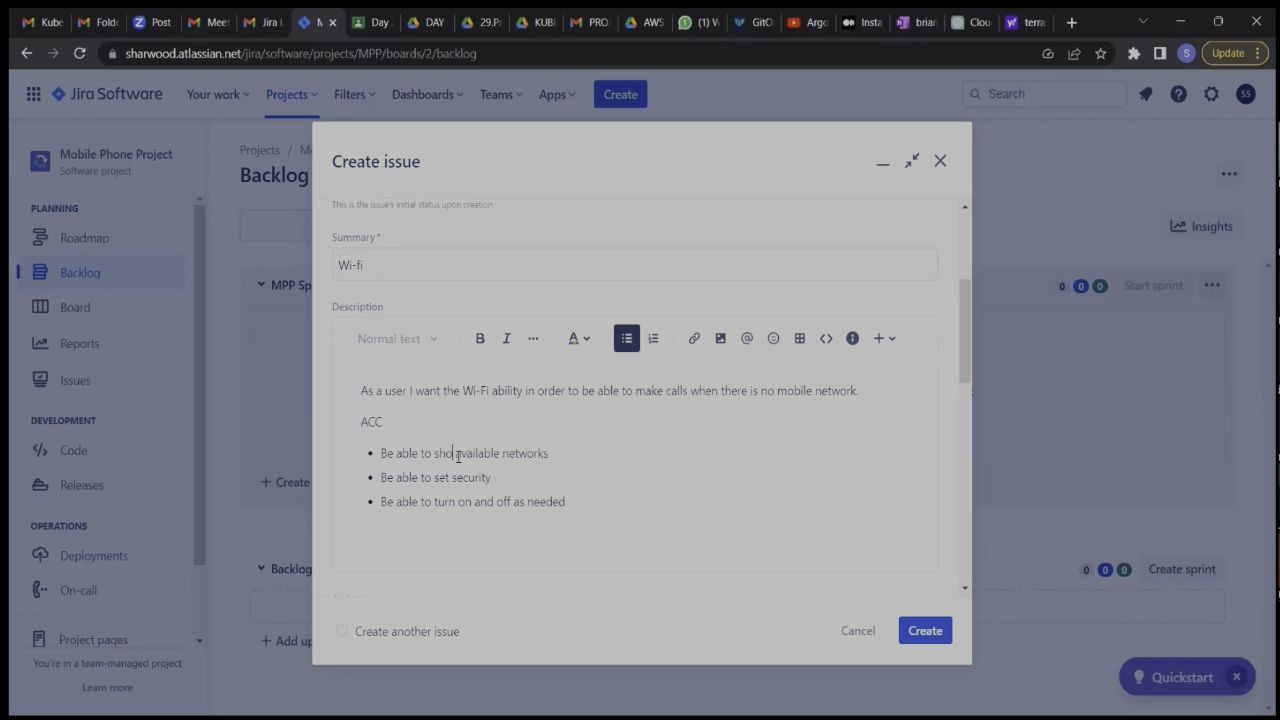
pyautogui.write('w')
# Review the Wi-fi story's fields, create the issue in the project, and dismiss the creation notice.
pyautogui.scroll(1, 635, 430)
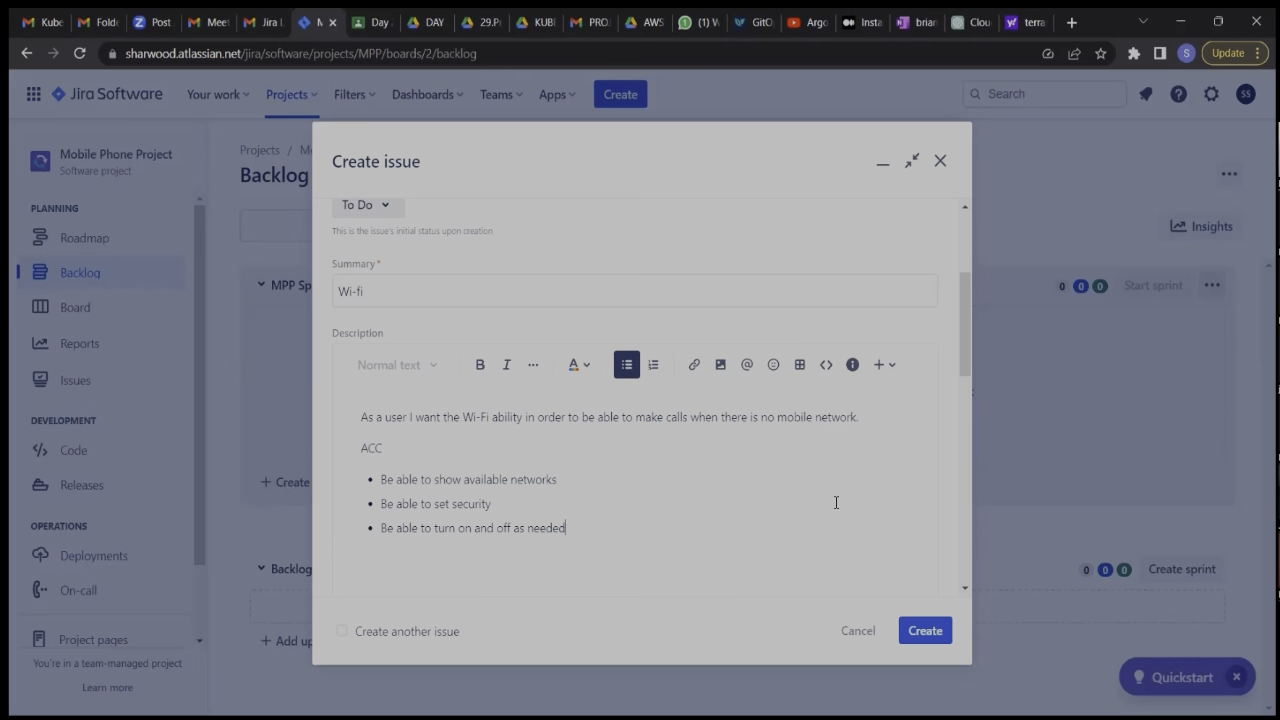
pyautogui.scroll(-3, 833, 503)
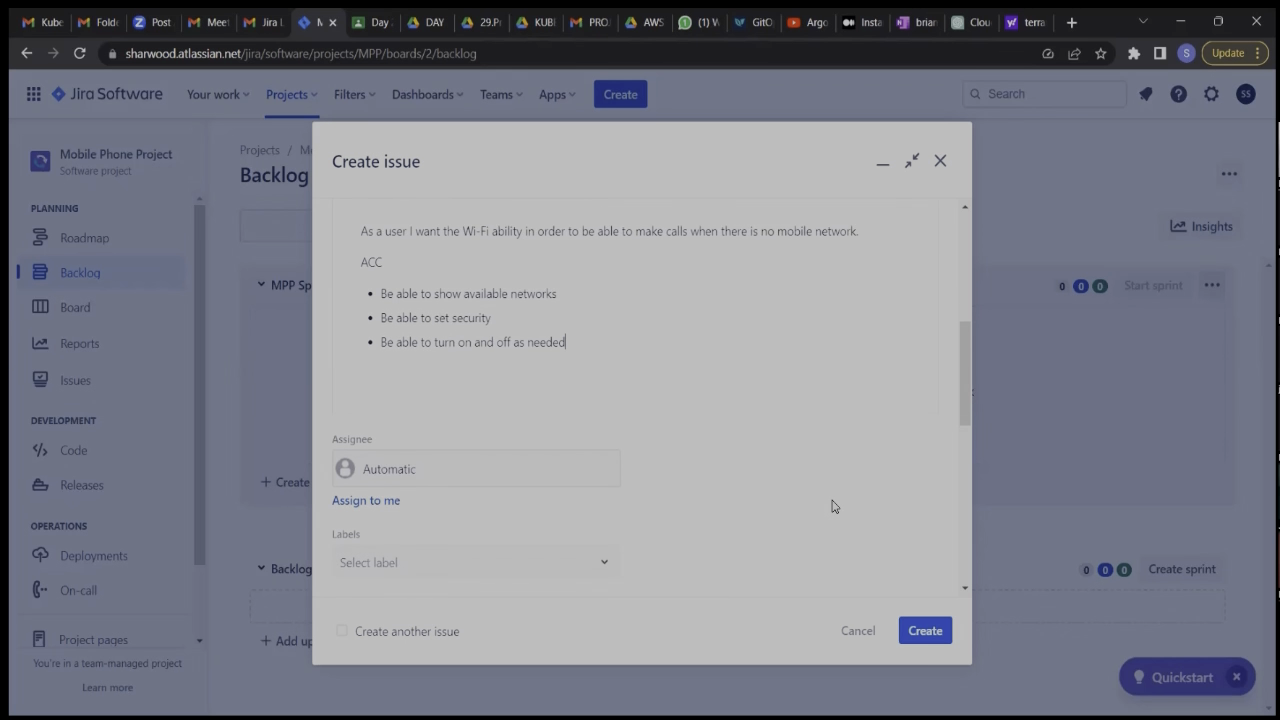
pyautogui.scroll(-5, 833, 506)
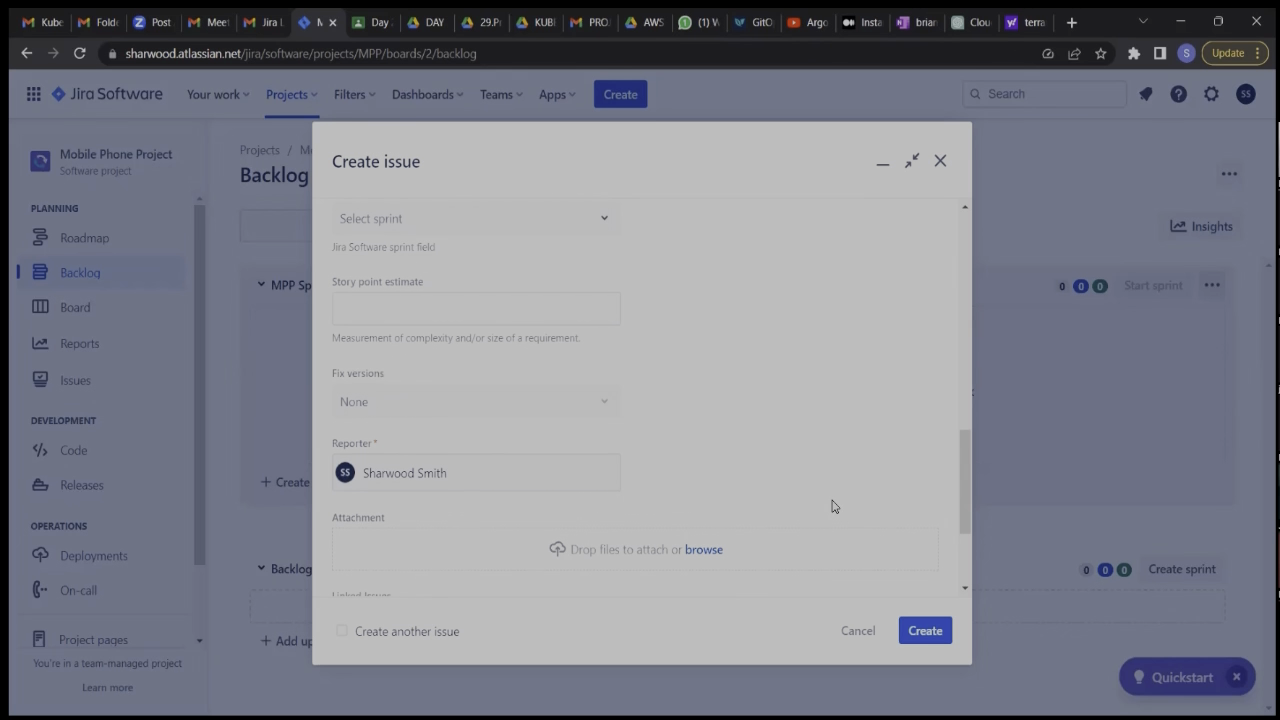
pyautogui.scroll(-2, 833, 506)
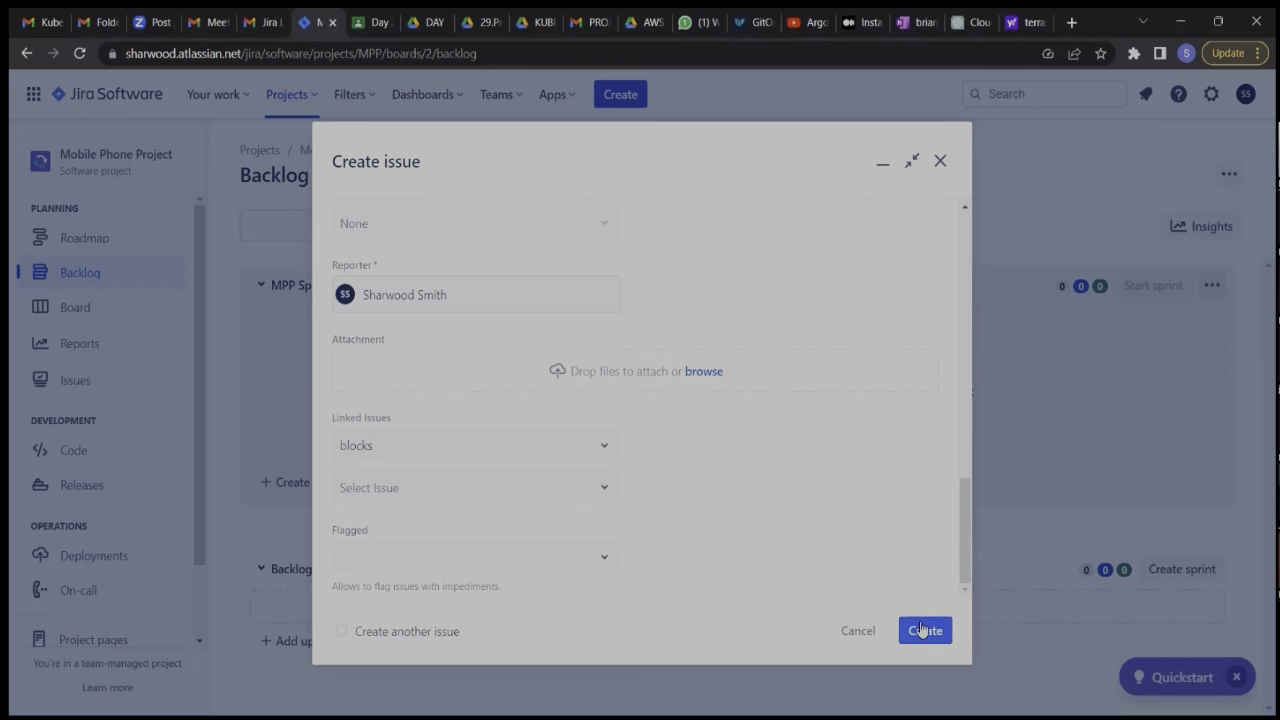
pyautogui.scroll(3, 856, 488)
pyautogui.scroll(5, 856, 488)
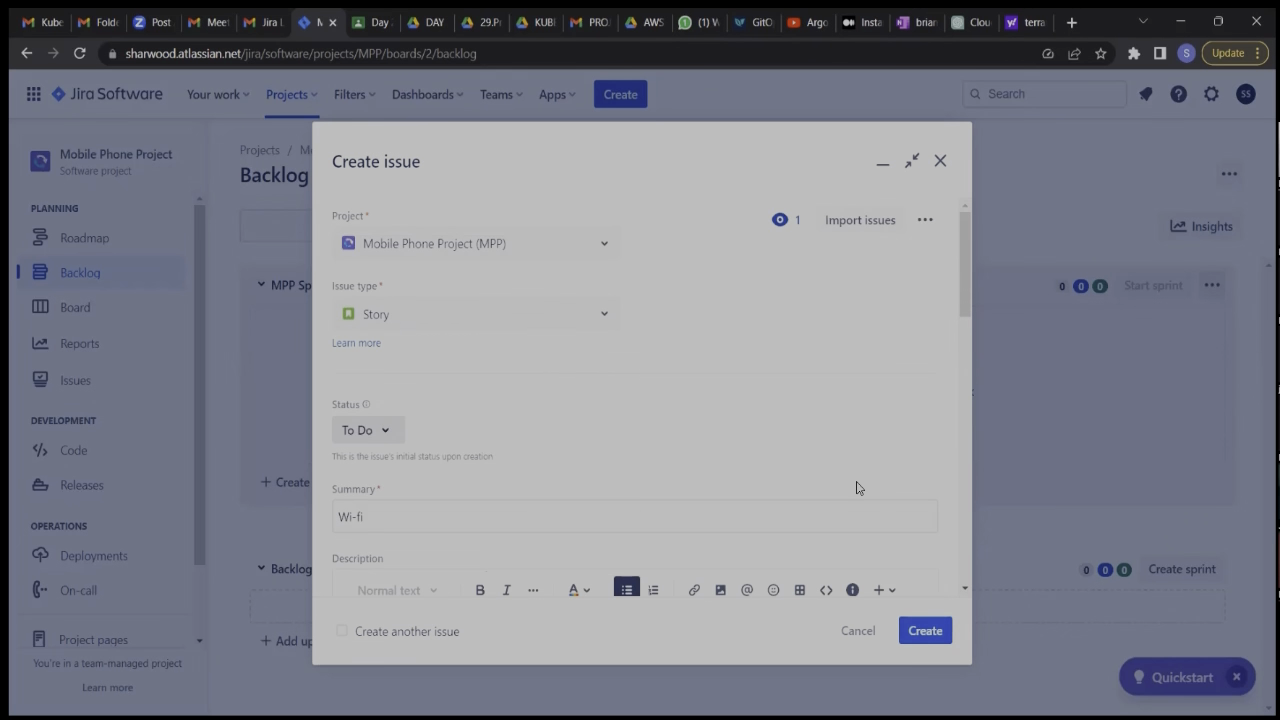
pyautogui.scroll(-5, 856, 488)
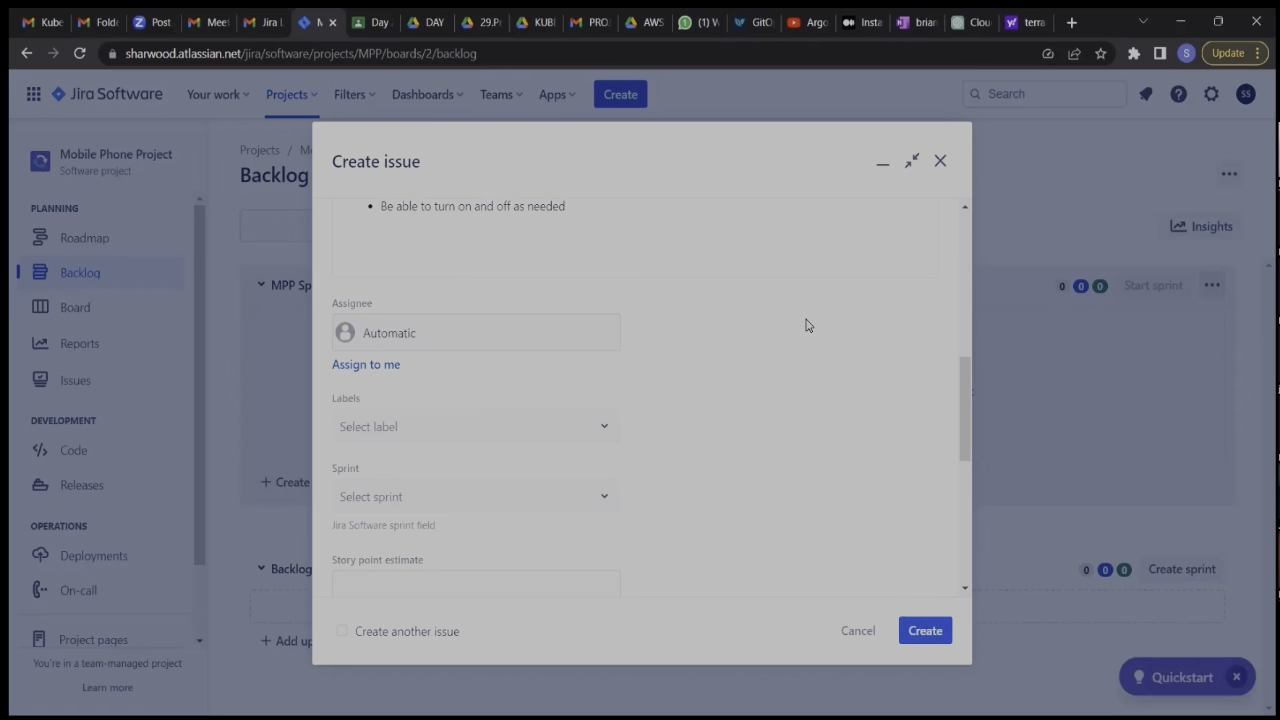
pyautogui.scroll(4, 806, 323)
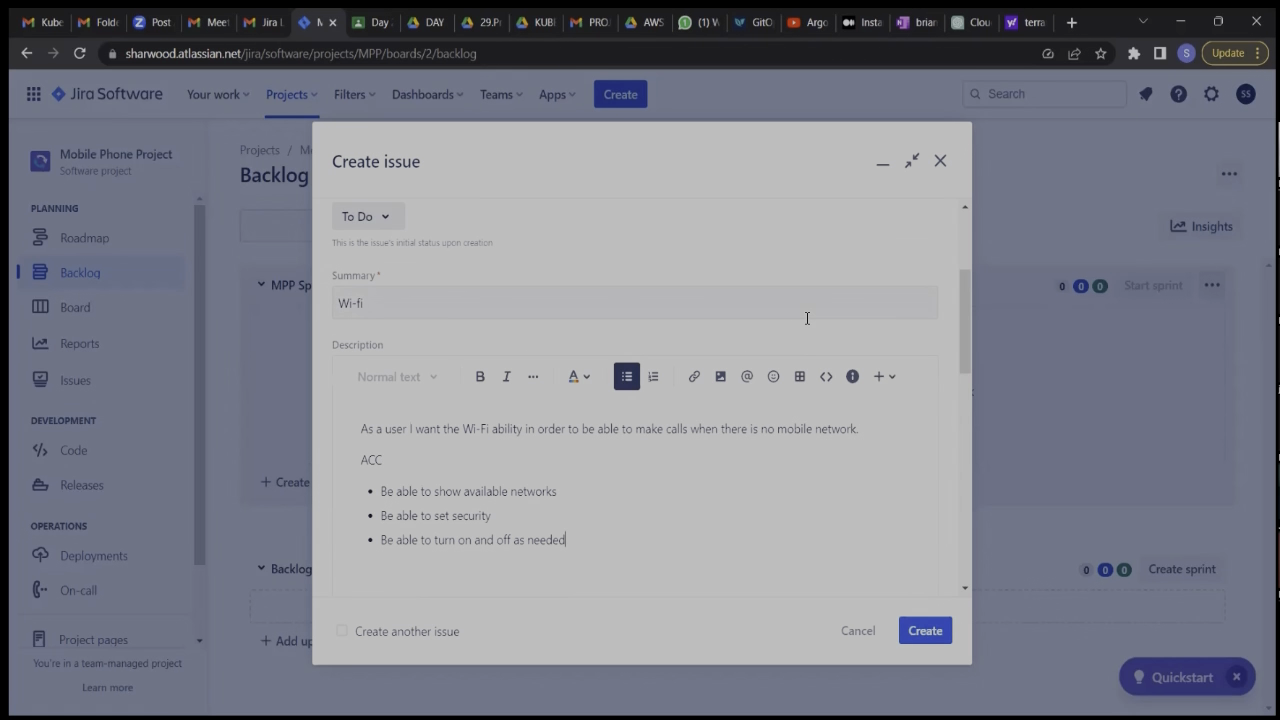
pyautogui.click(920, 631)
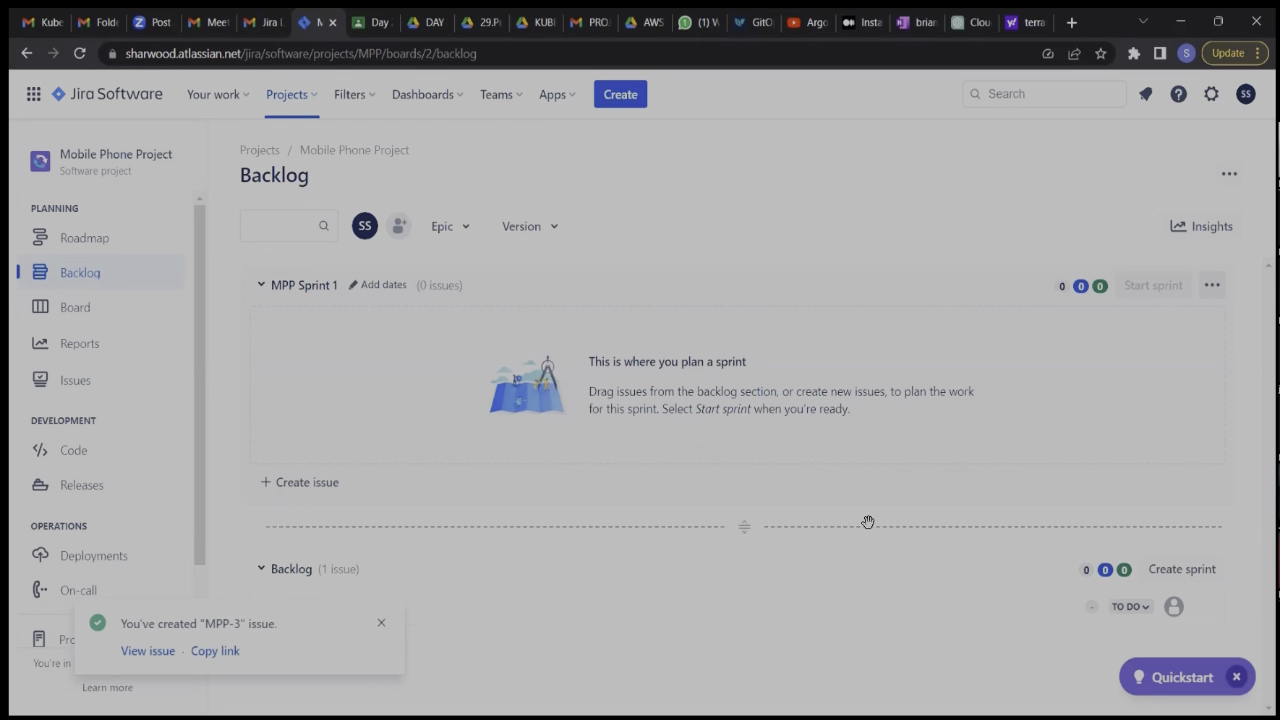
pyautogui.click(382, 623)
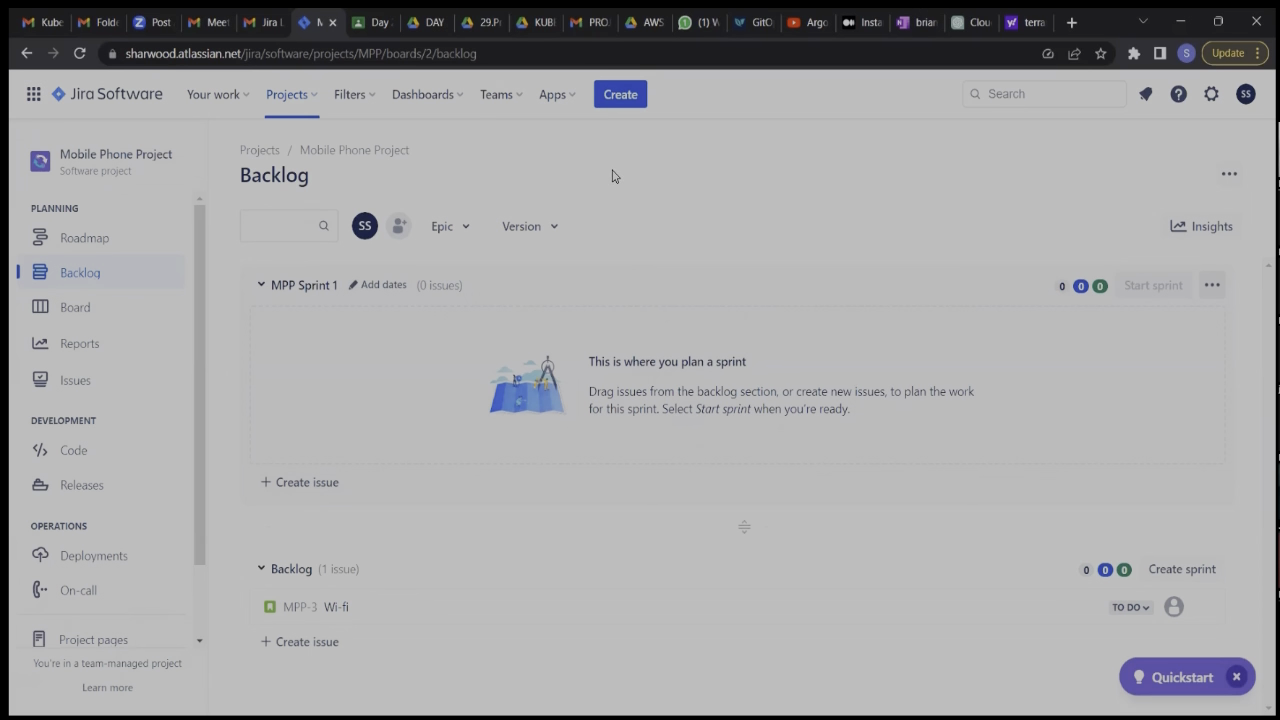
# Start another Story issue in the Mobile Phone Project with the summary "Bluetooth".
pyautogui.click(620, 95)
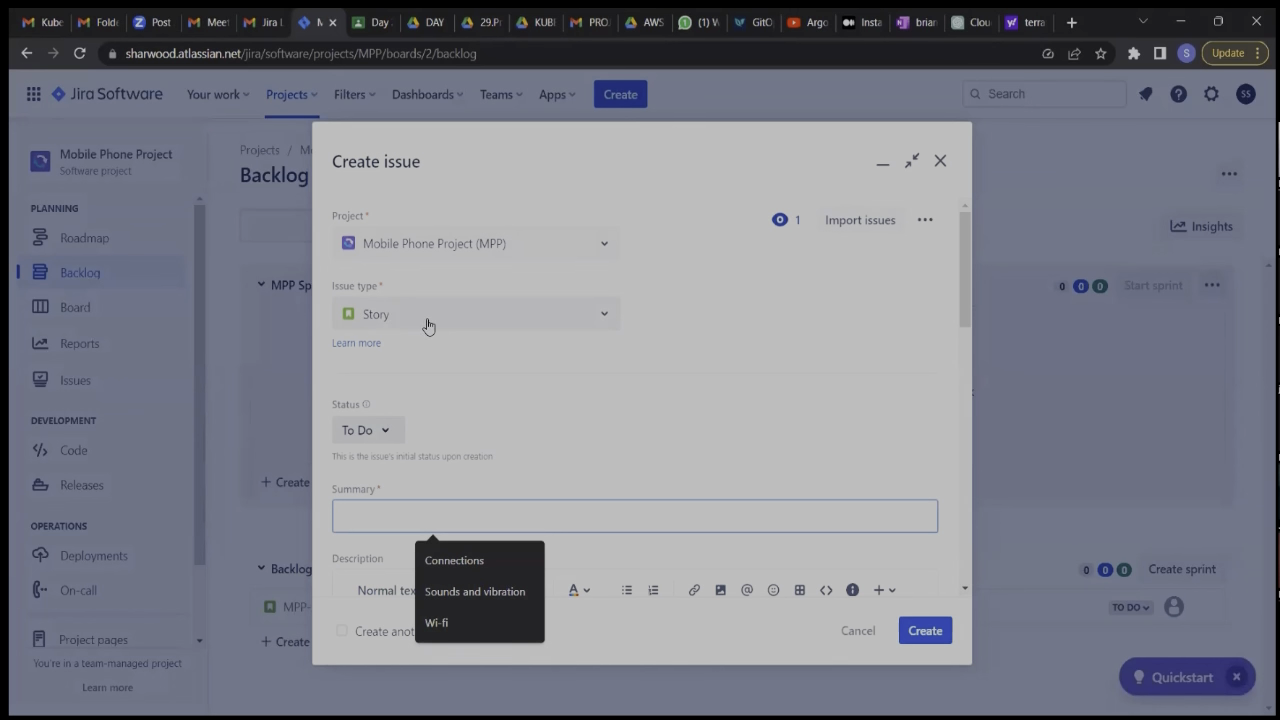
pyautogui.scroll(-1, 547, 432)
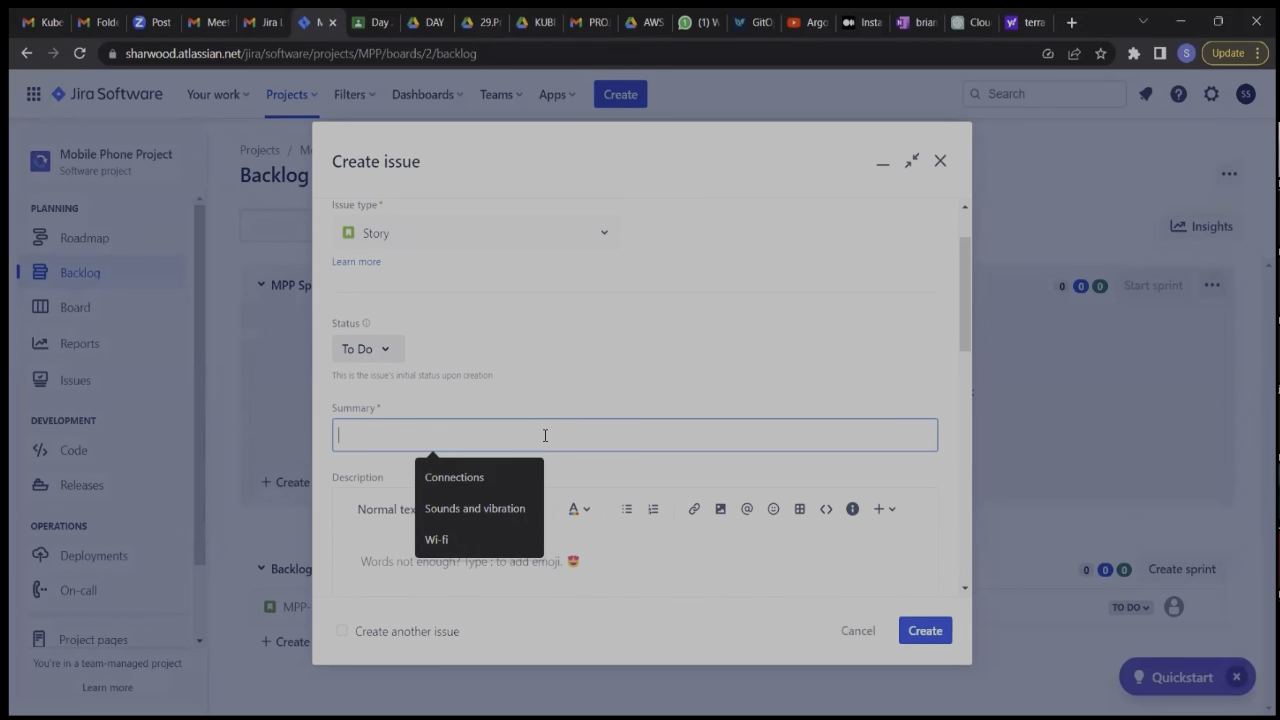
pyautogui.write('Blue')
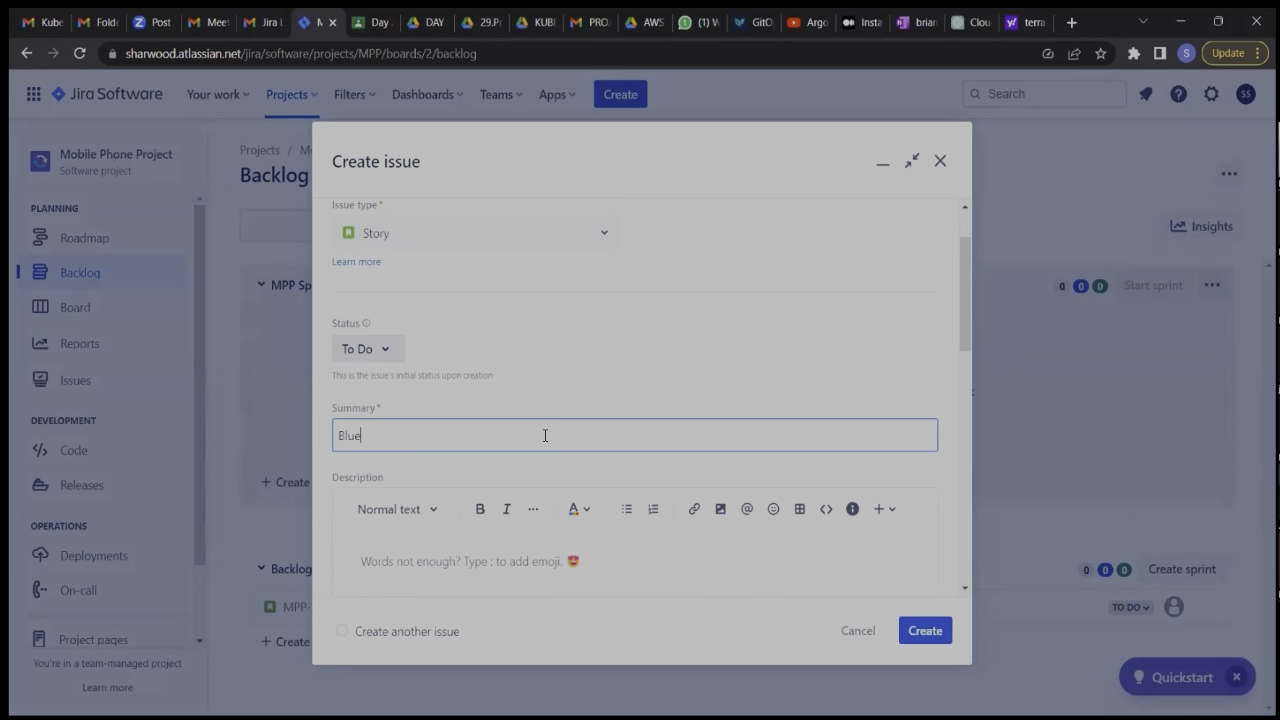
pyautogui.write('tooth')
# Begin the story's description with "As a user I want to able to connect my Bluetooth to other devices so I".
pyautogui.scroll(-3, 545, 437)
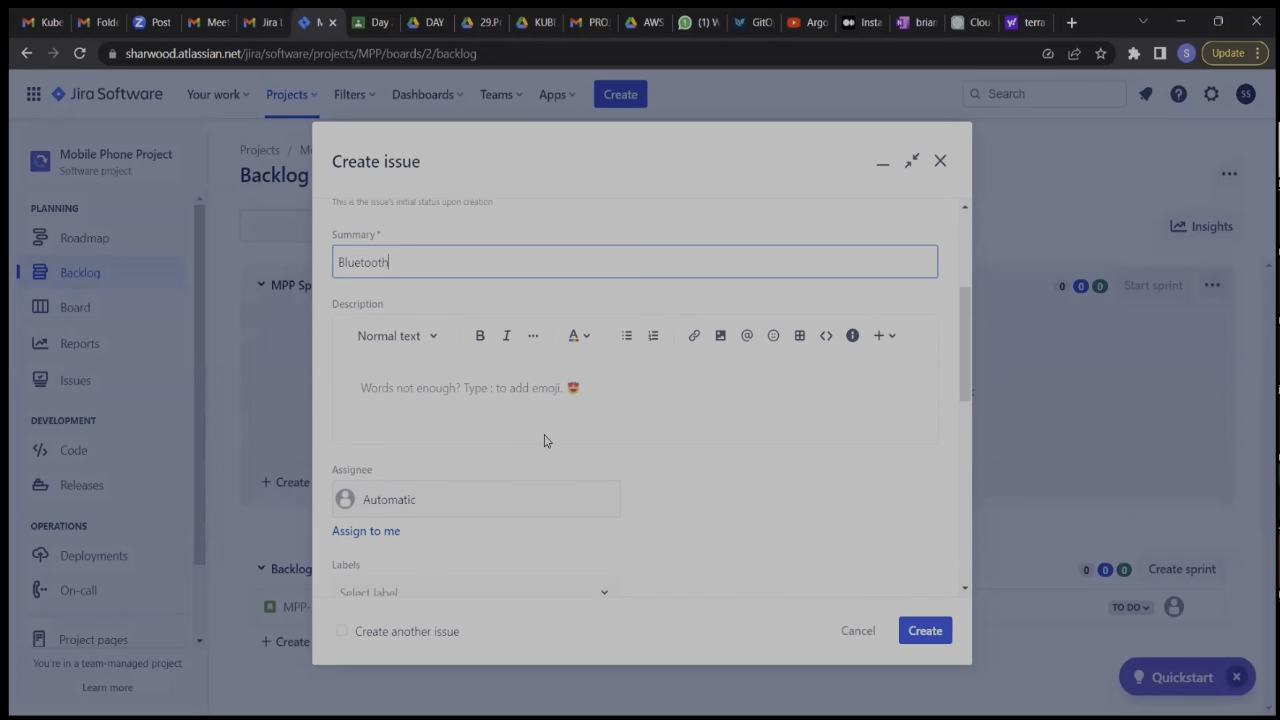
pyautogui.click(486, 385)
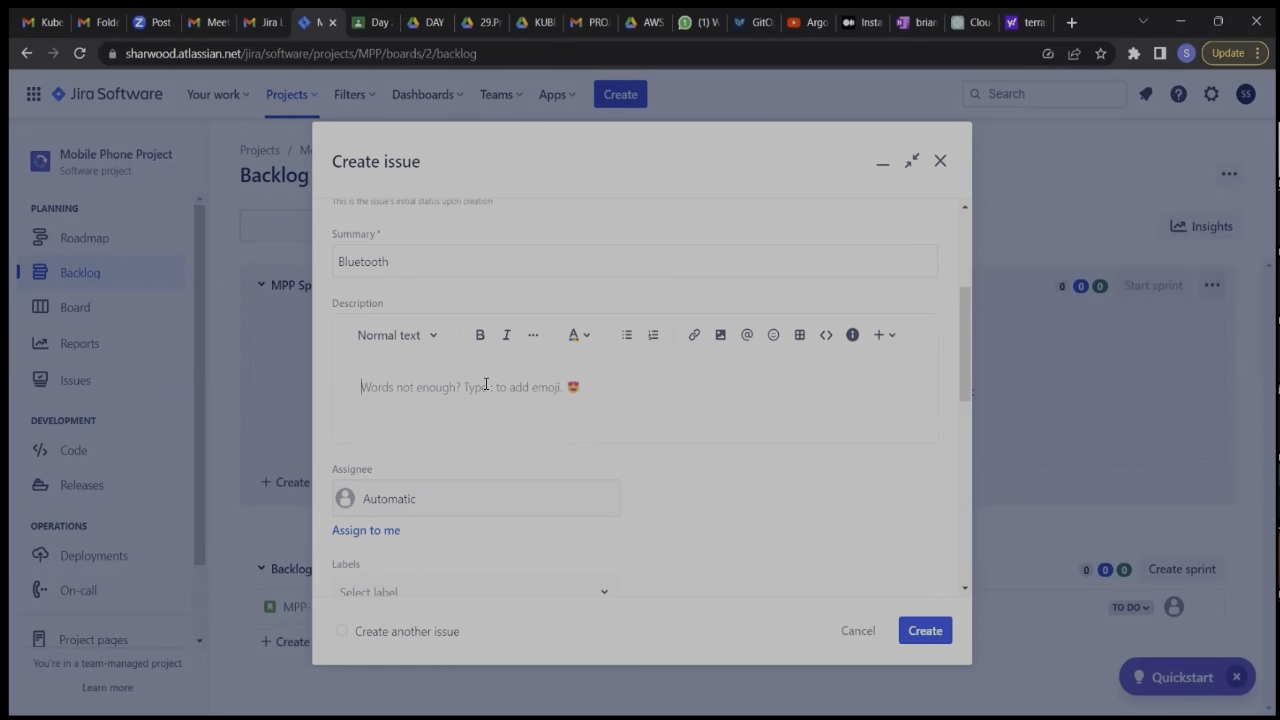
pyautogui.write('A')
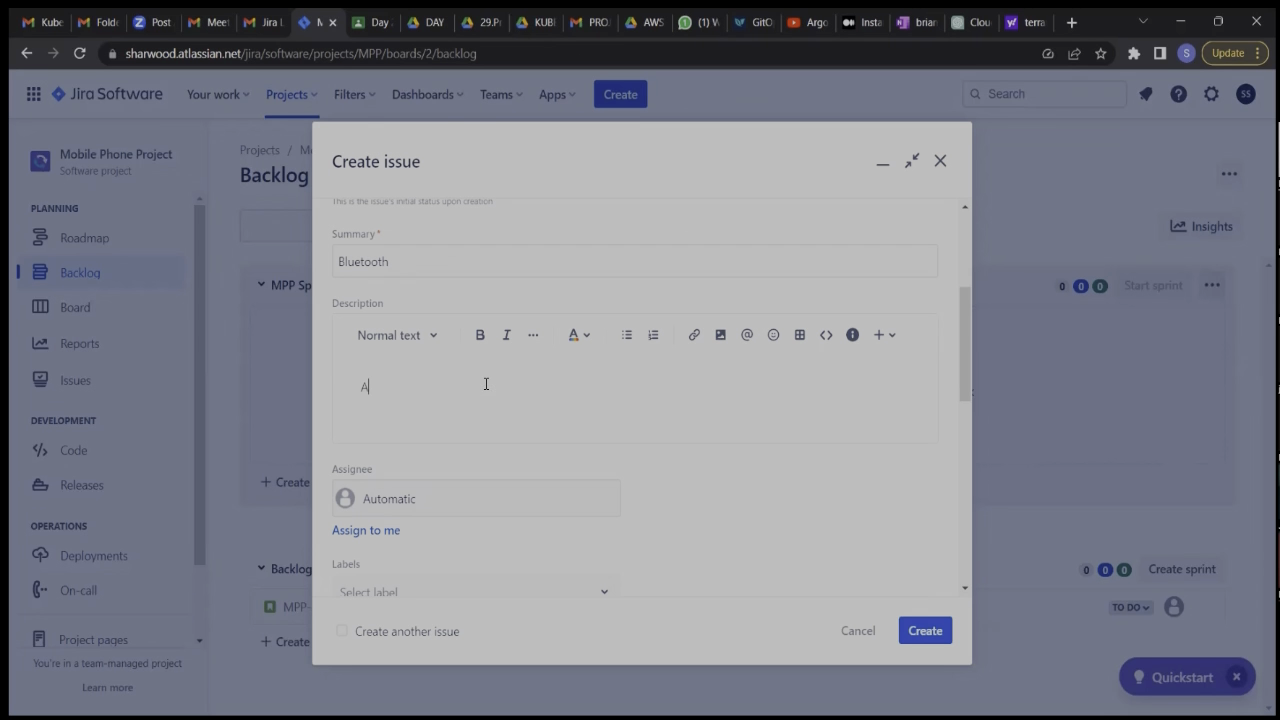
pyautogui.write('s a user i')
pyautogui.write('want to able to connec')
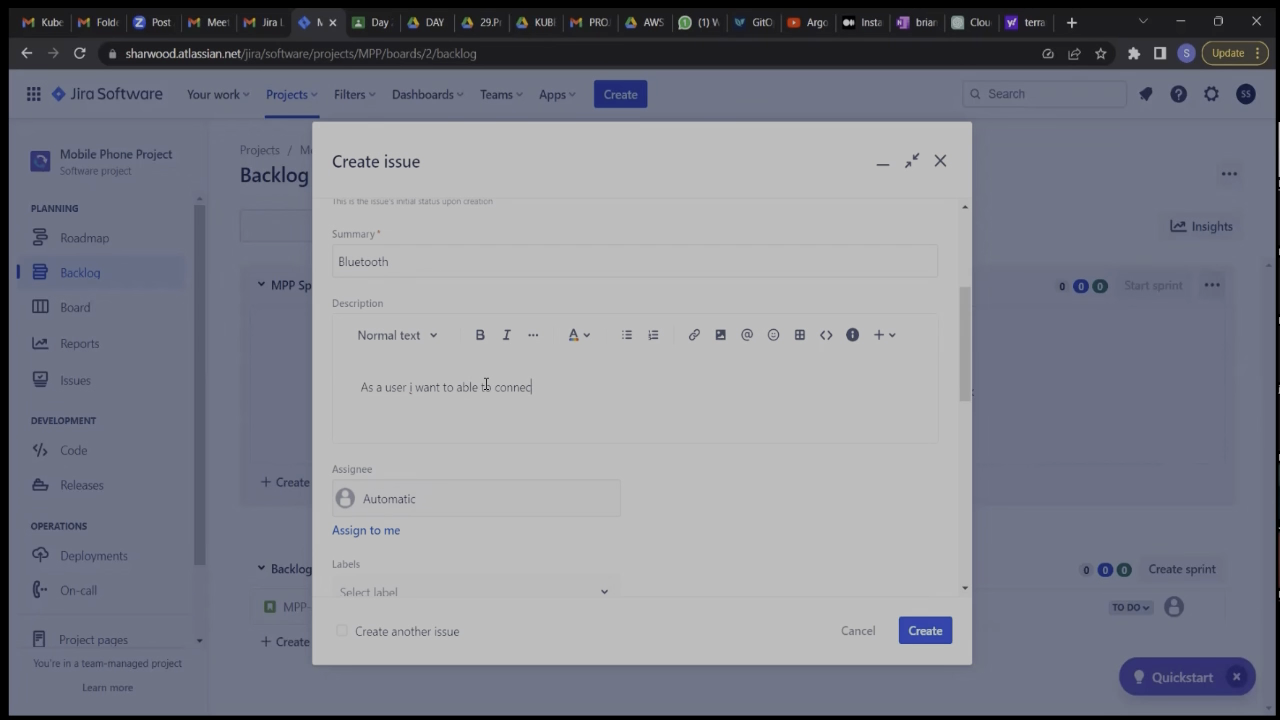
pyautogui.write('t')
pyautogui.write('my')
pyautogui.write('bluetooth to')
pyautogui.rightClick(585, 389)
pyautogui.click(606, 406)
pyautogui.write('other d')
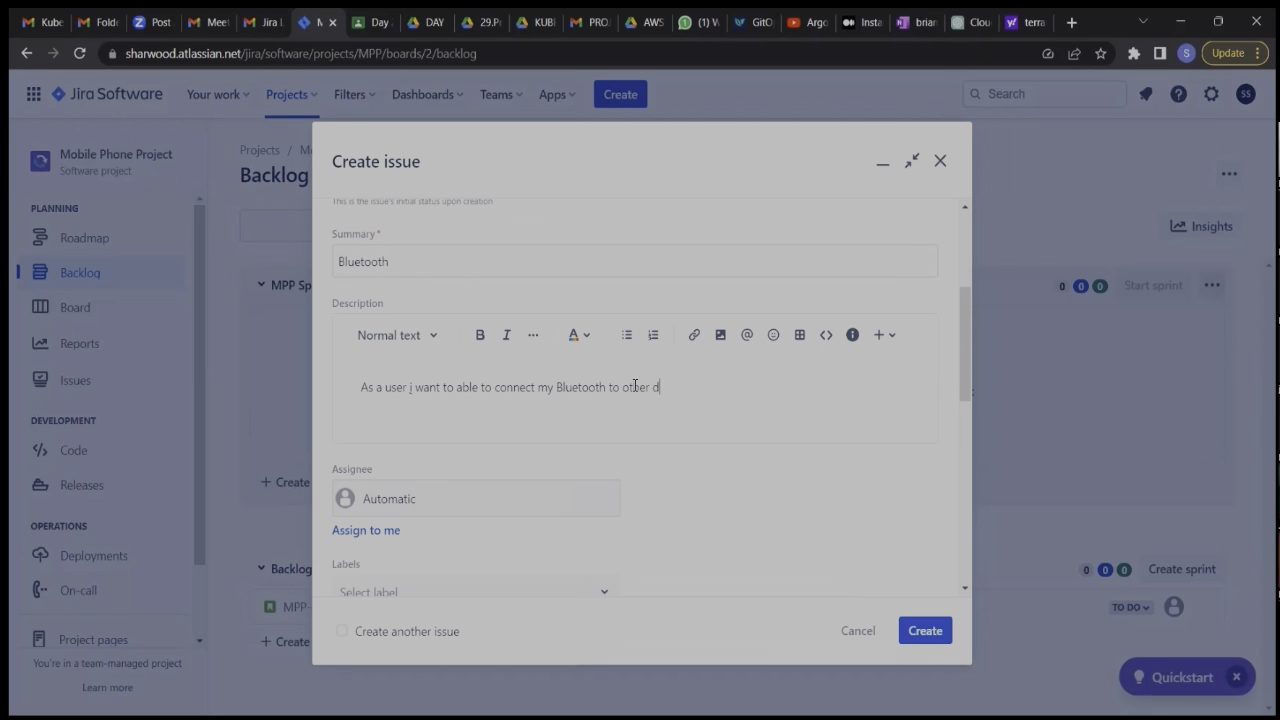
pyautogui.write('evices so I')
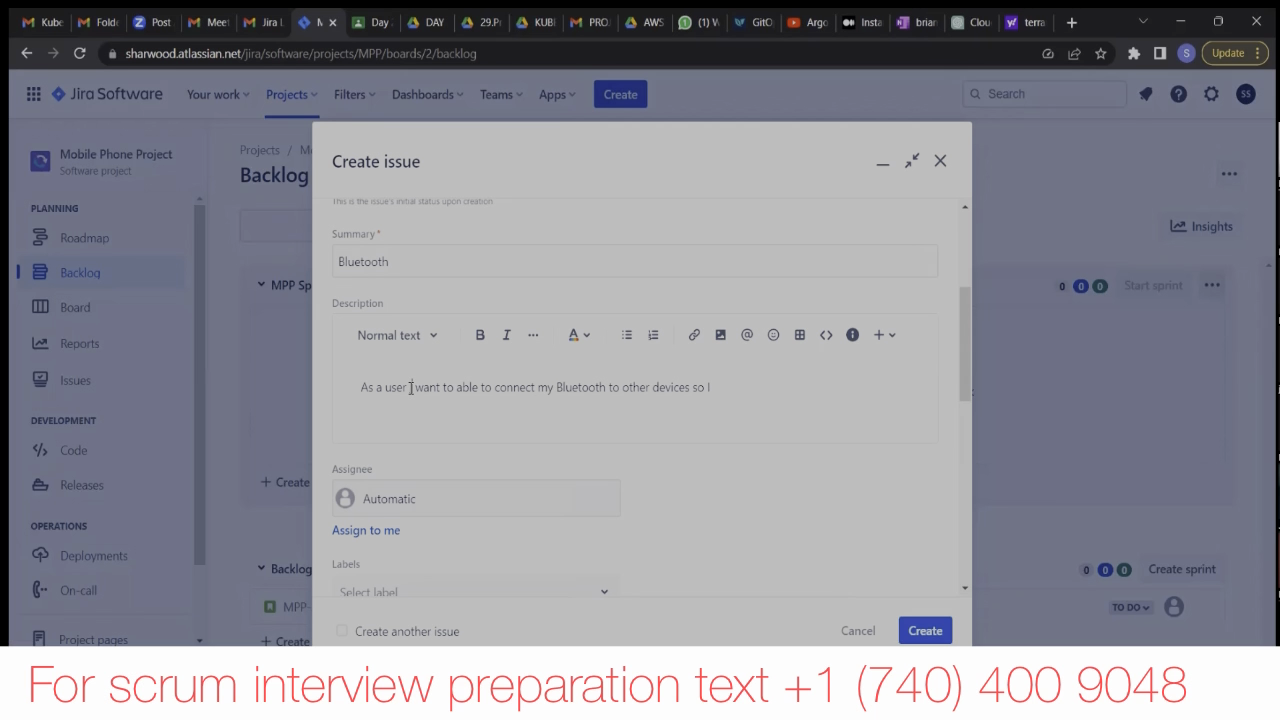
pyautogui.press('BackSpace')
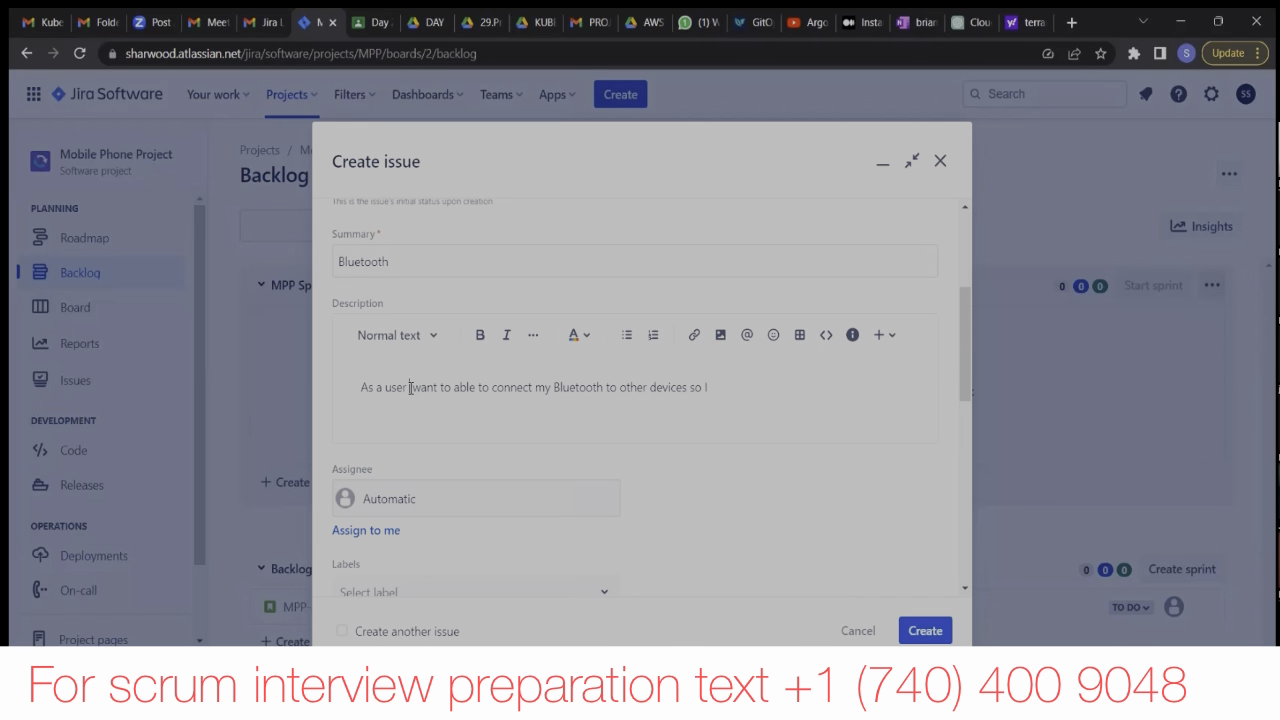
pyautogui.write('I')
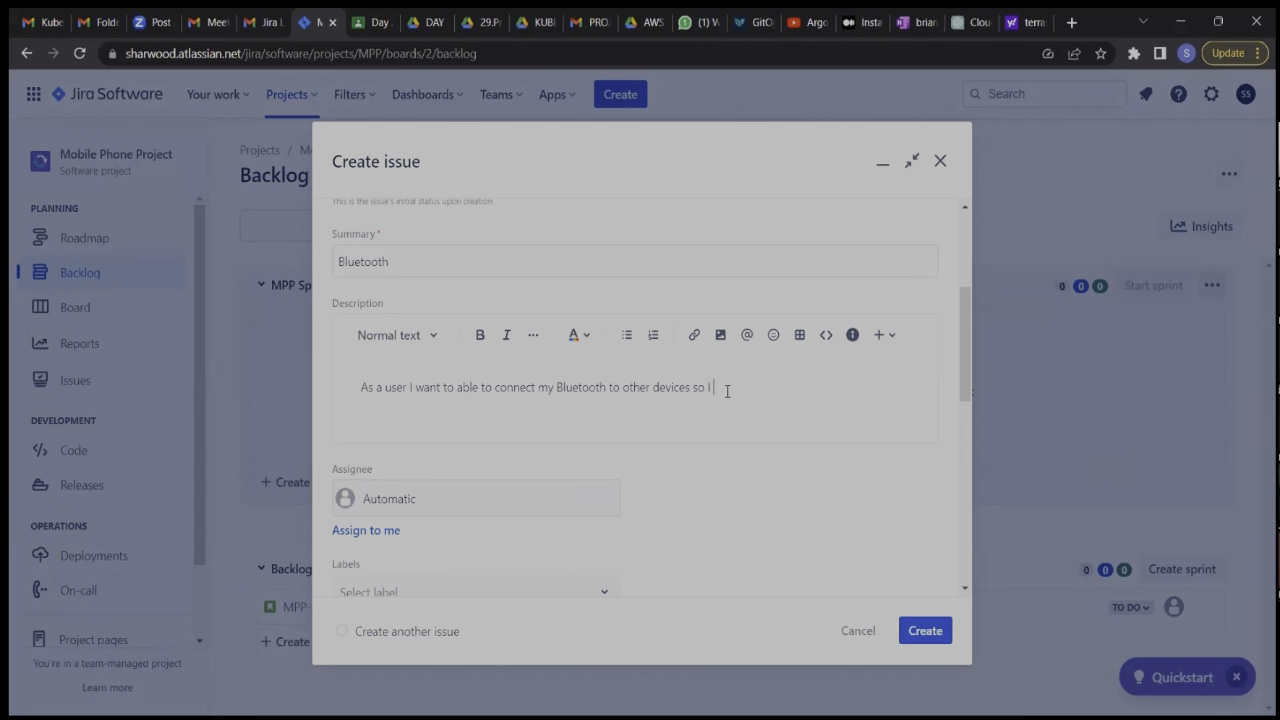
# Finish the user story sentence in the description with "can expand users functions".
pyautogui.write('can expand users')
pyautogui.write('functions')
# Add an "ACC" line below the user story and start a bulleted list with "Be able to connect to multiple devices".
pyautogui.press('Return')
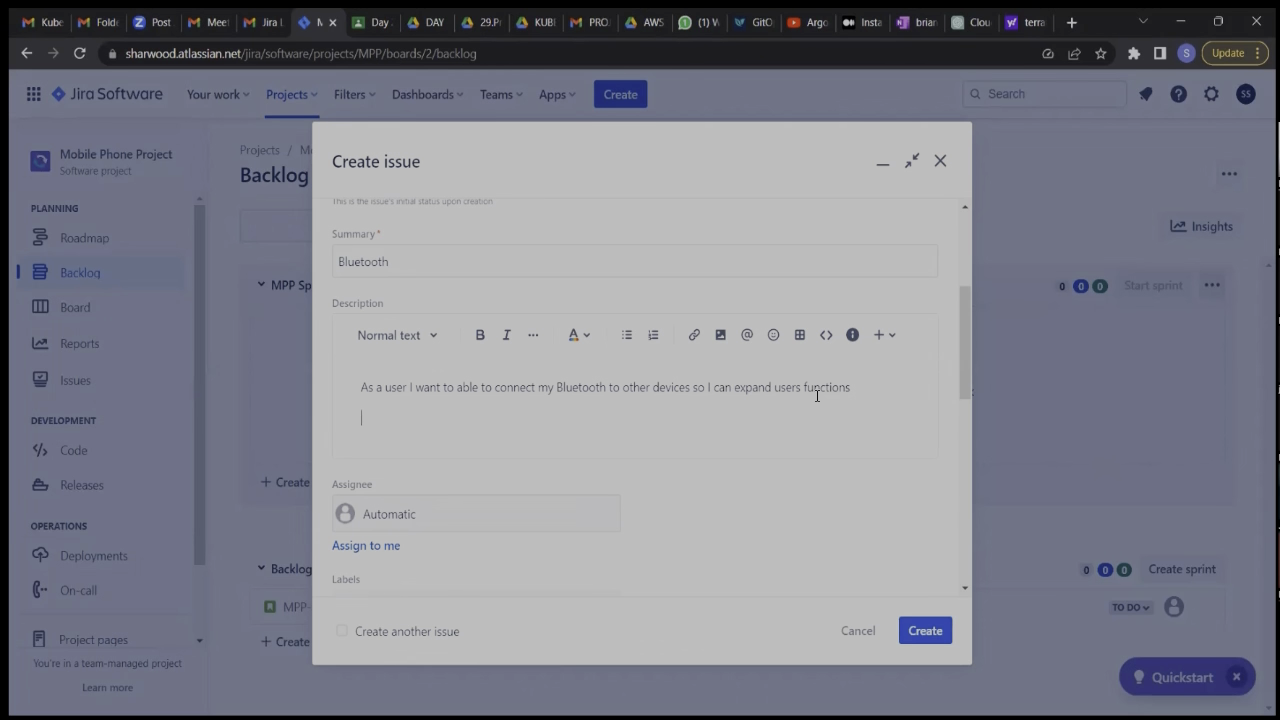
pyautogui.write('ACC')
pyautogui.press('Return')
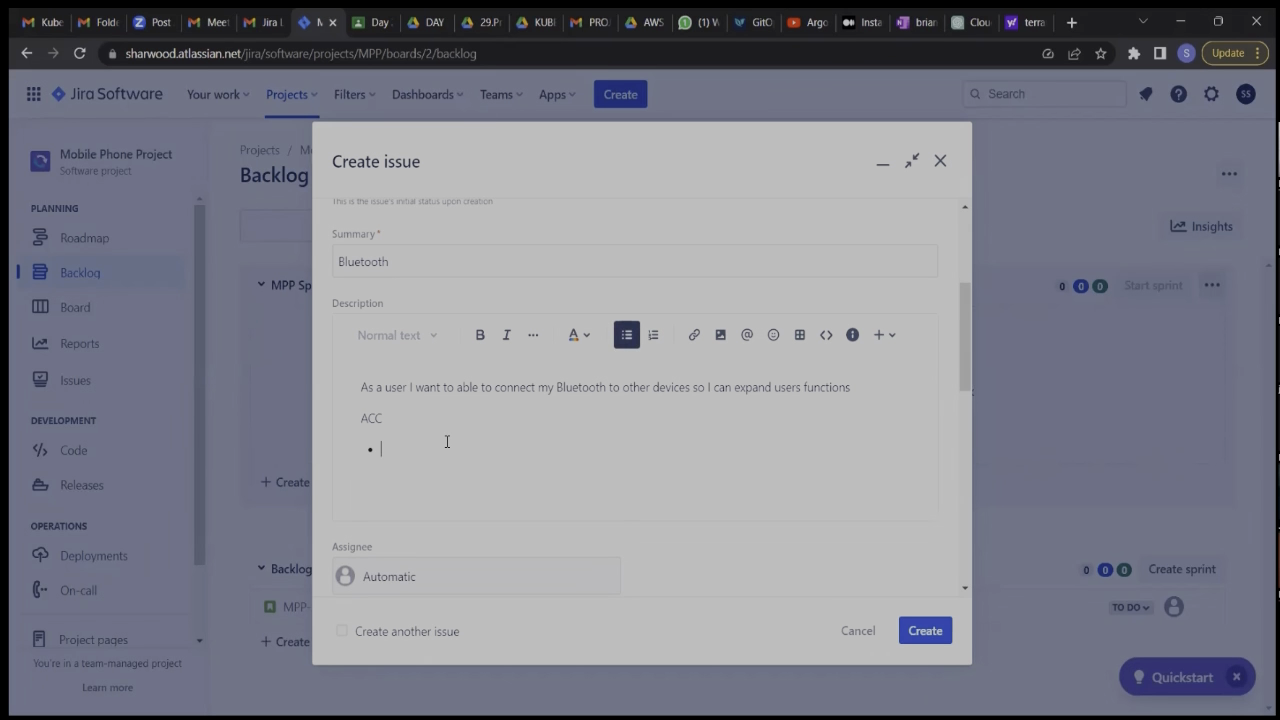
pyautogui.write('Be able to connect to multiple devices')
pyautogui.press('Return')
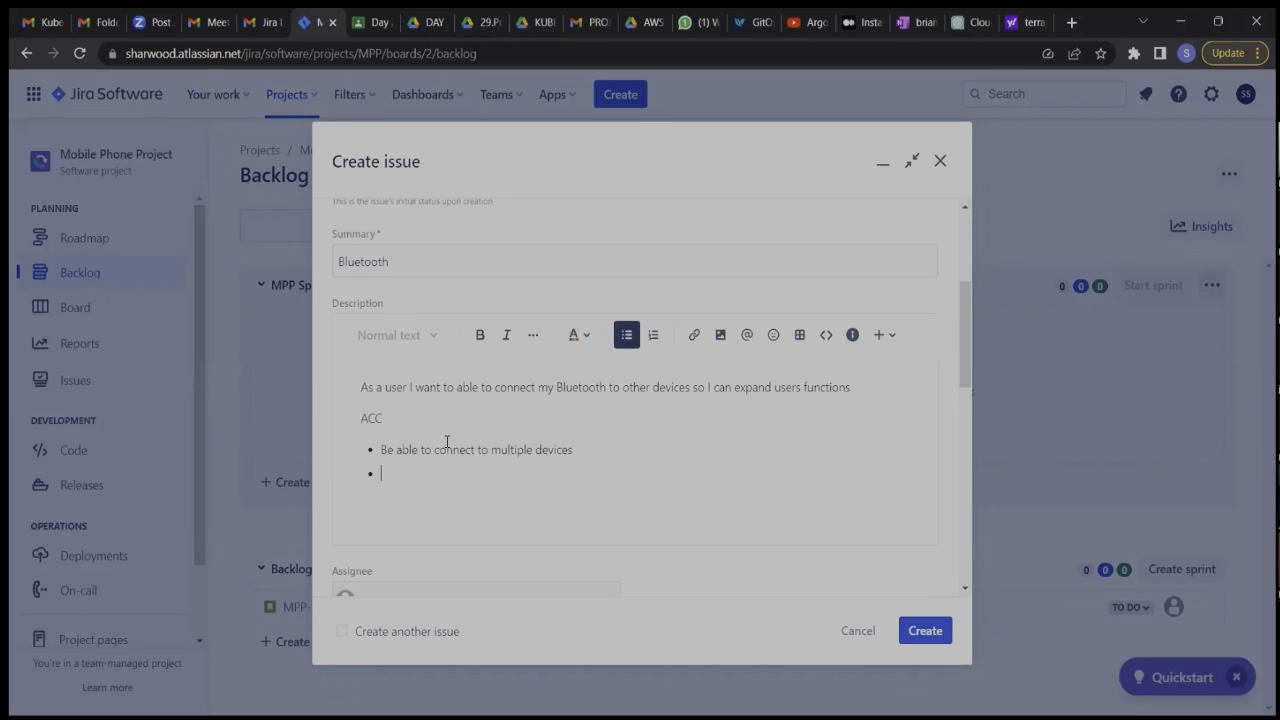
# Add the second ACC bullet "Able to search nearby devices" and end the bulleted list.
pyautogui.write('Able to search nearby devices')
pyautogui.press('Return')
pyautogui.press('Return')
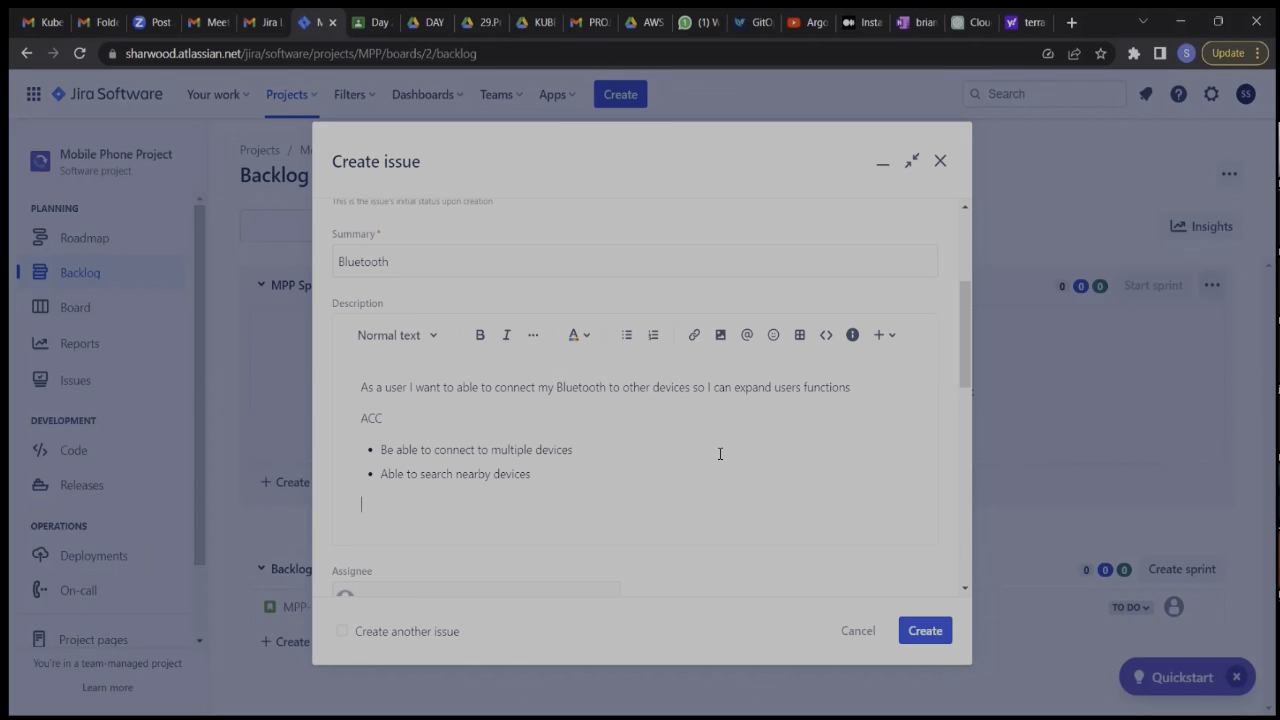
pyautogui.scroll(-2, 719, 452)
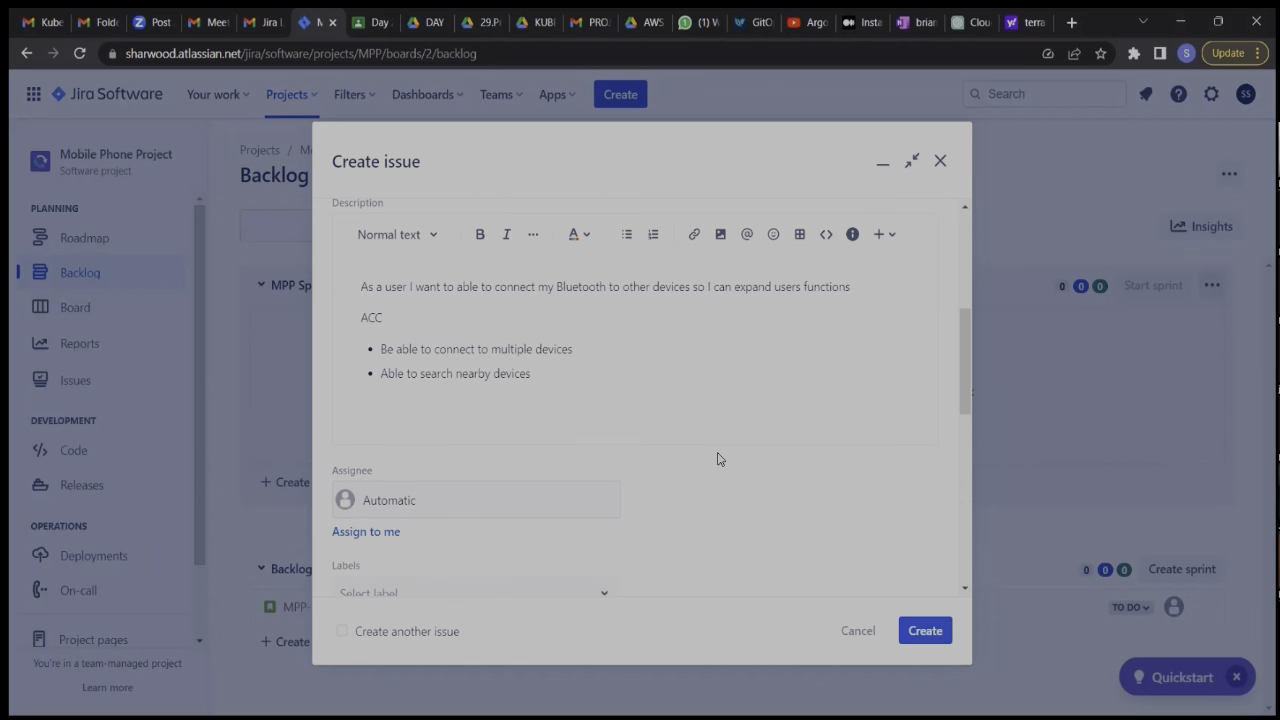
pyautogui.scroll(-6, 751, 303)
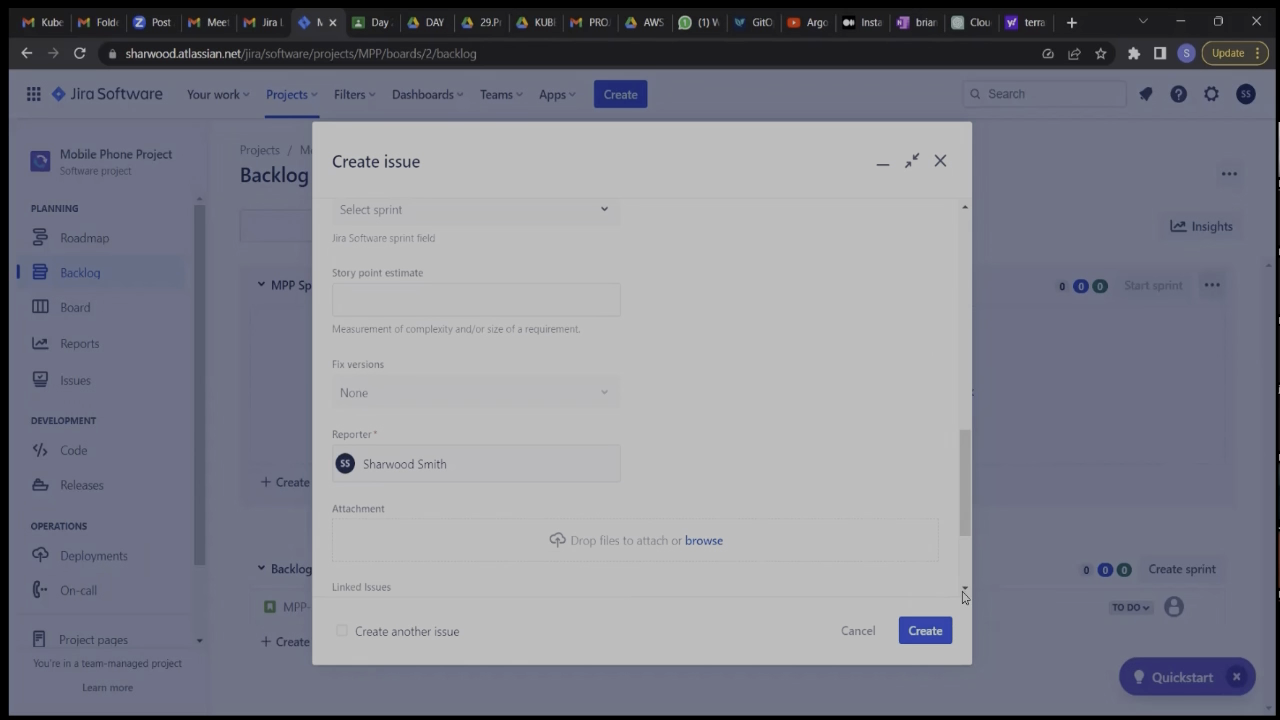
pyautogui.scroll(6, 752, 241)
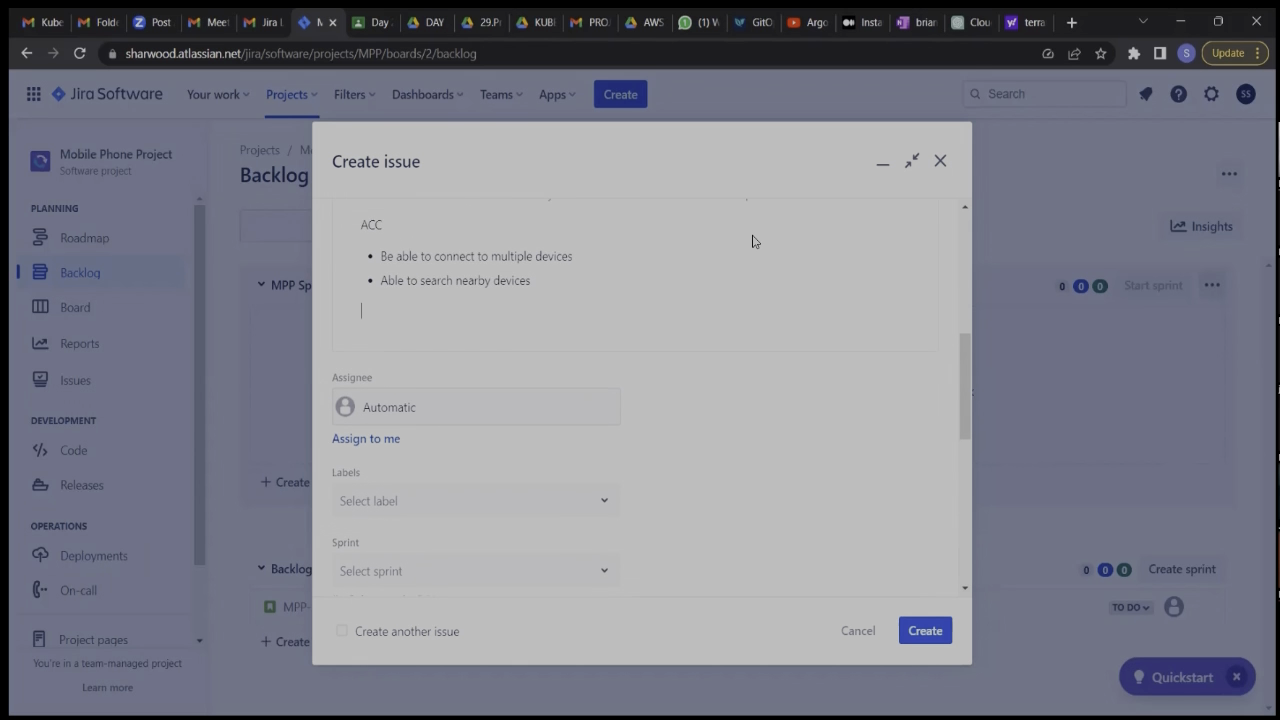
# Create the Bluetooth story in the backlog and dismiss the creation notice.
pyautogui.scroll(2, 752, 241)
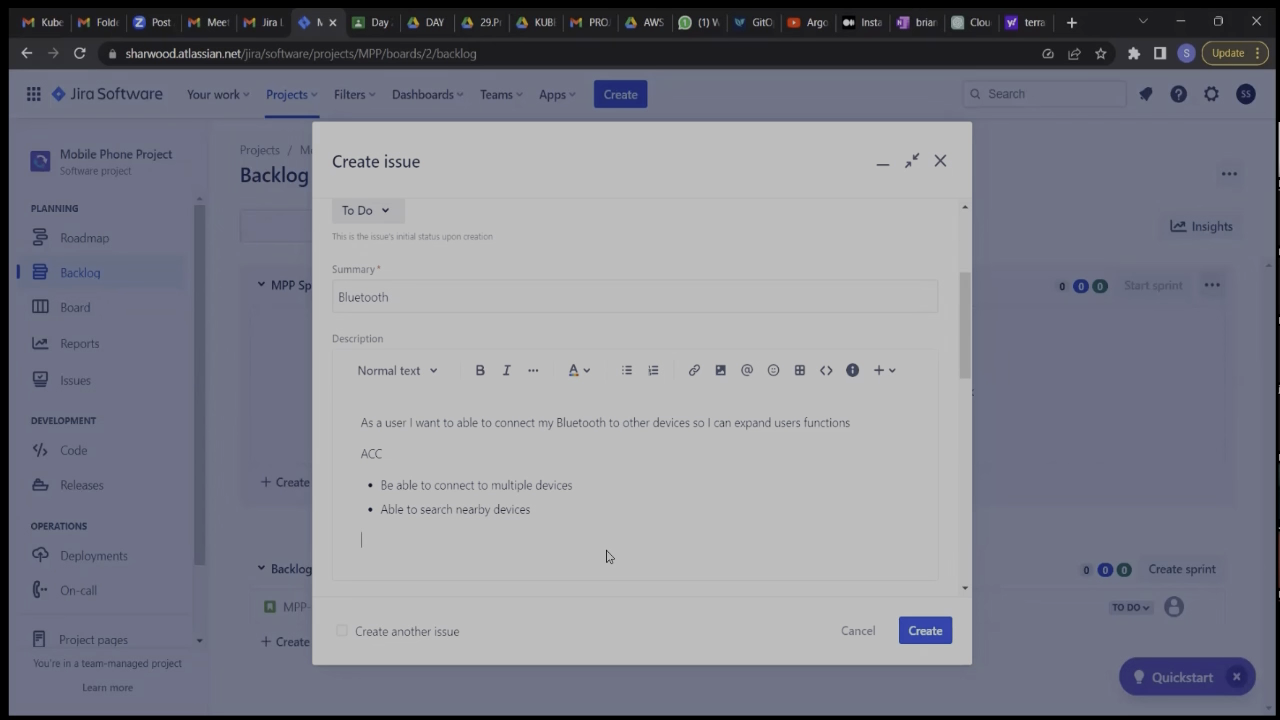
pyautogui.scroll(-10, 606, 556)
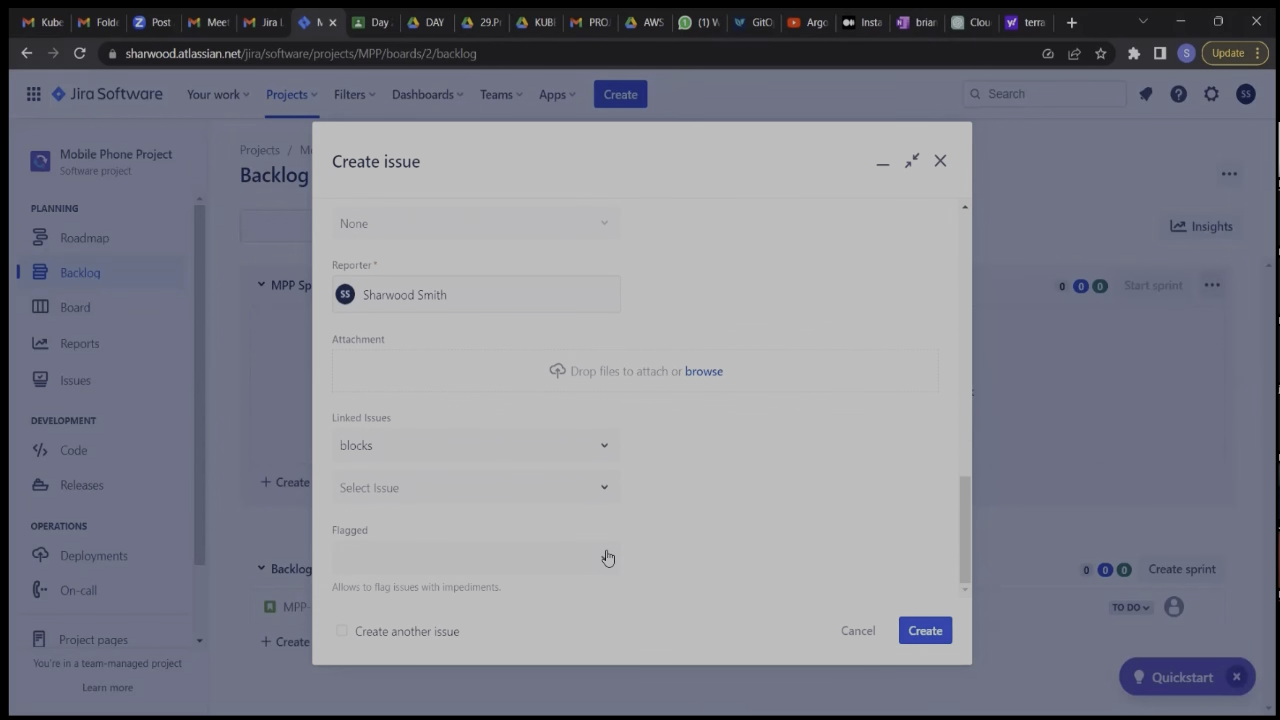
pyautogui.click(922, 632)
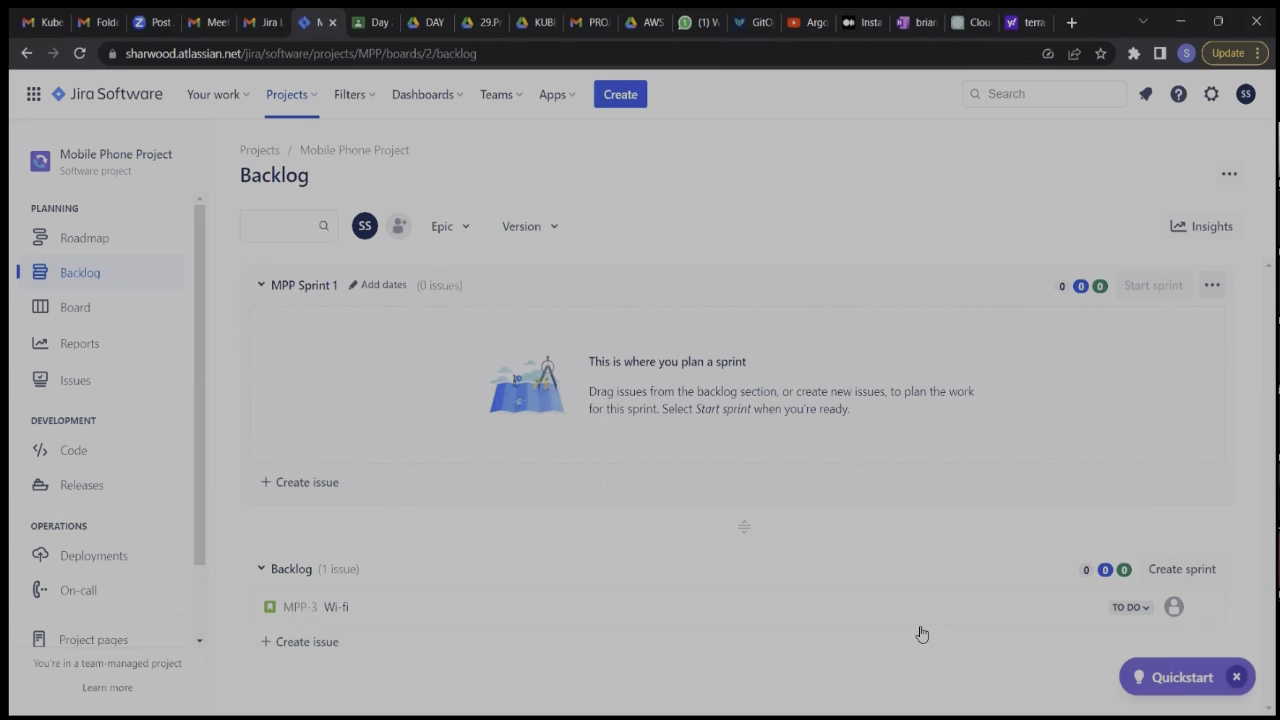
pyautogui.scroll(-1, 838, 536)
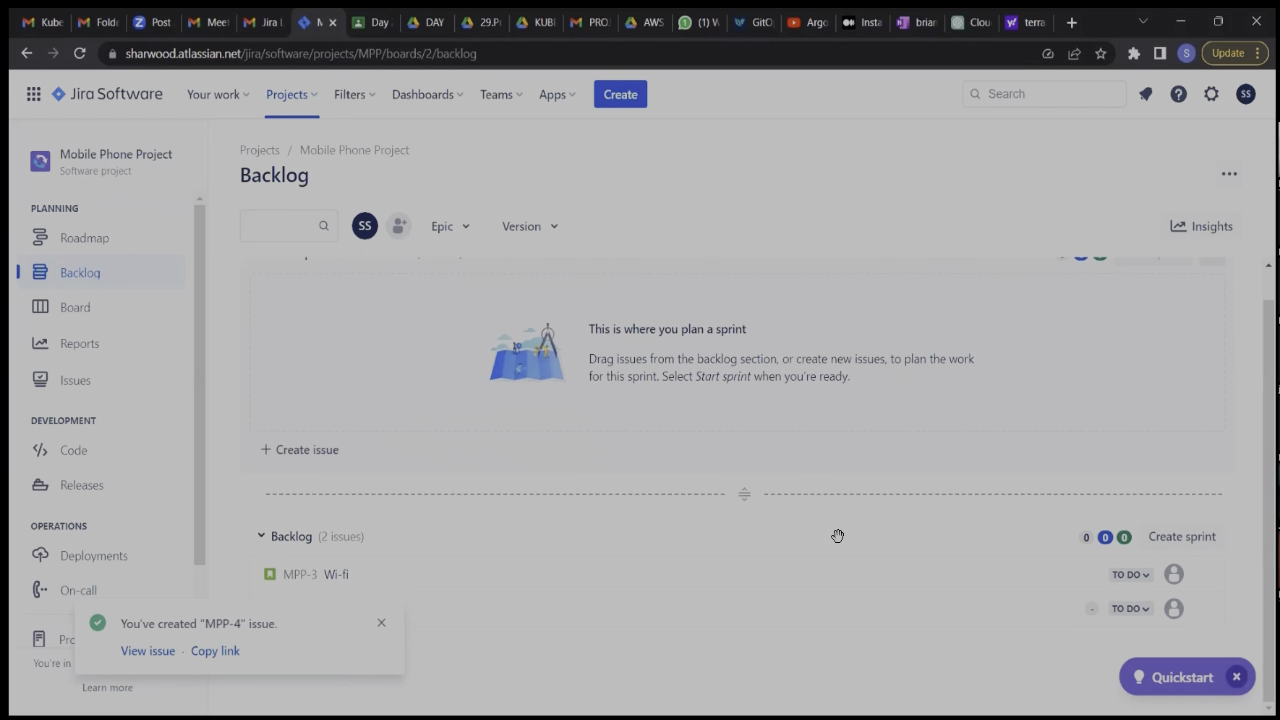
pyautogui.click(381, 623)
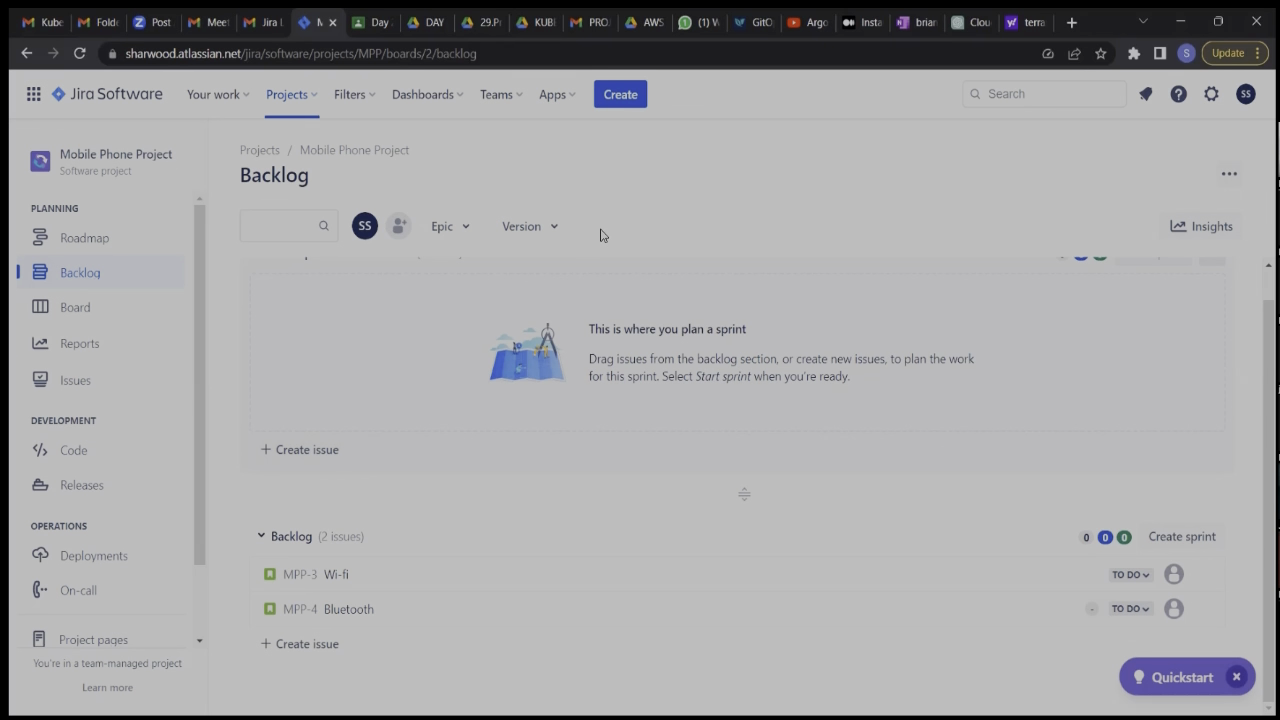
# Start a new story issue and enter "Ringtone" as its summary.
pyautogui.click(620, 100)
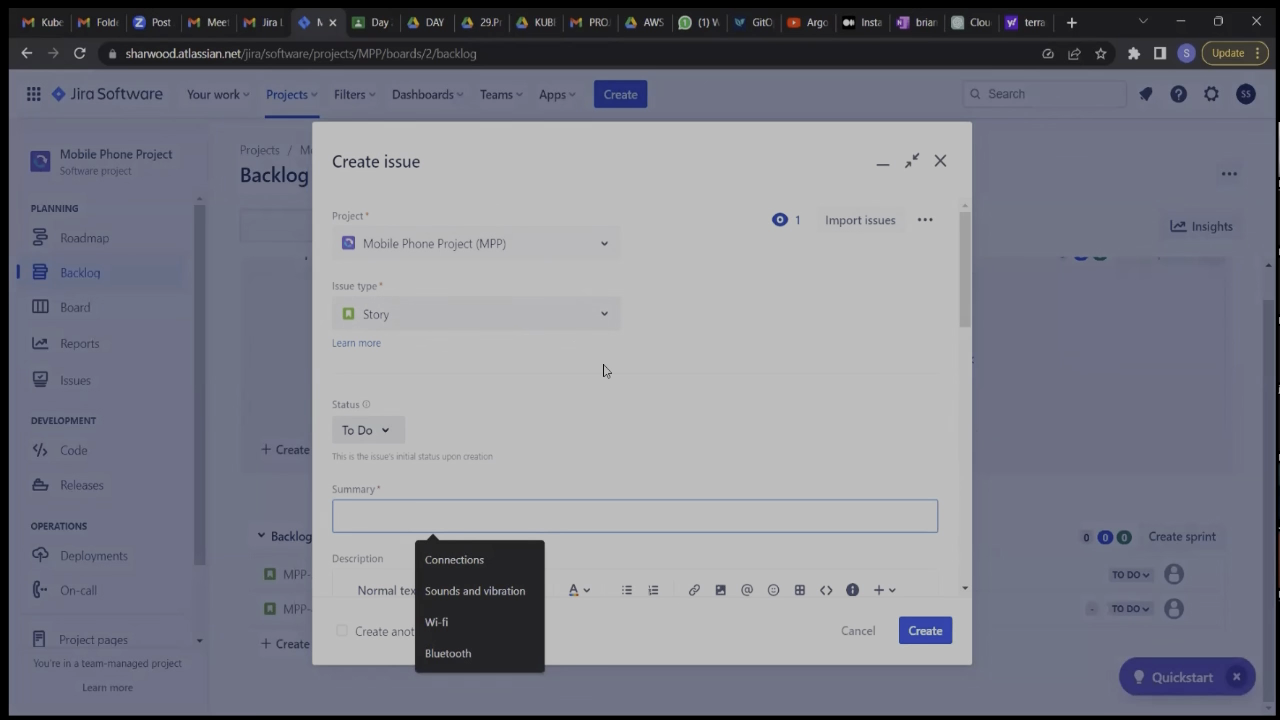
pyautogui.scroll(-1, 551, 417)
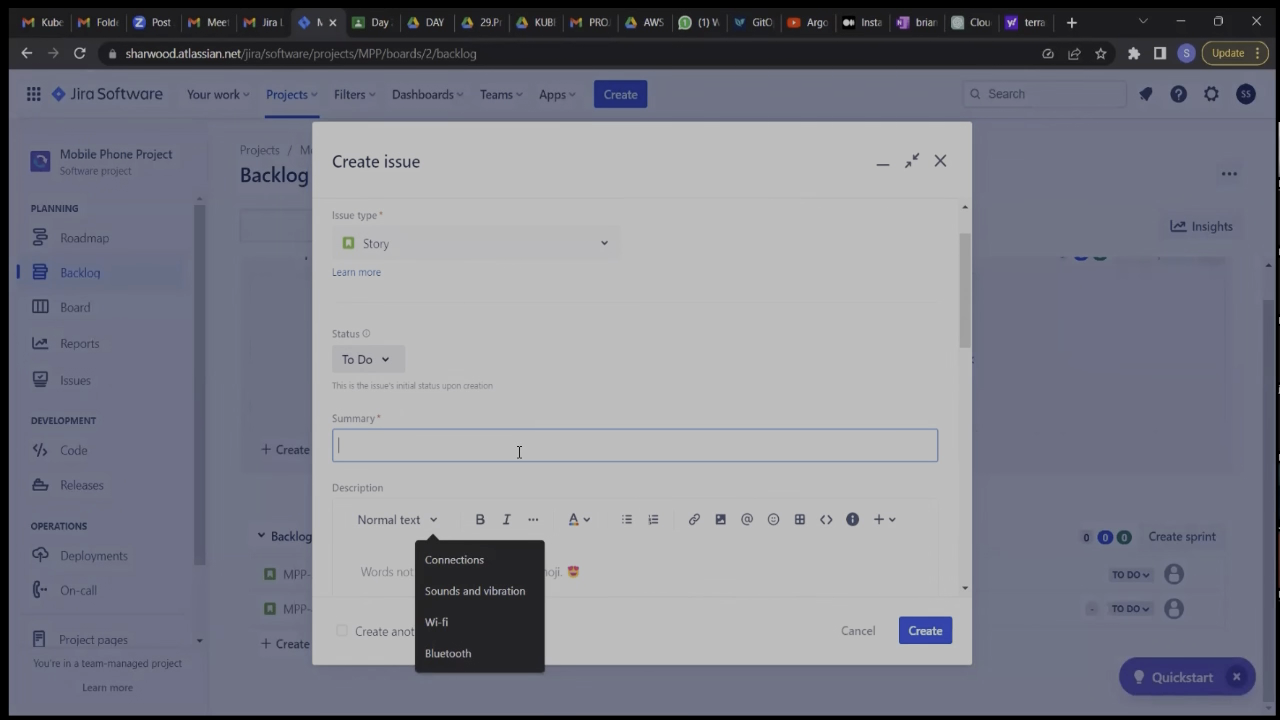
pyautogui.write('Ri')
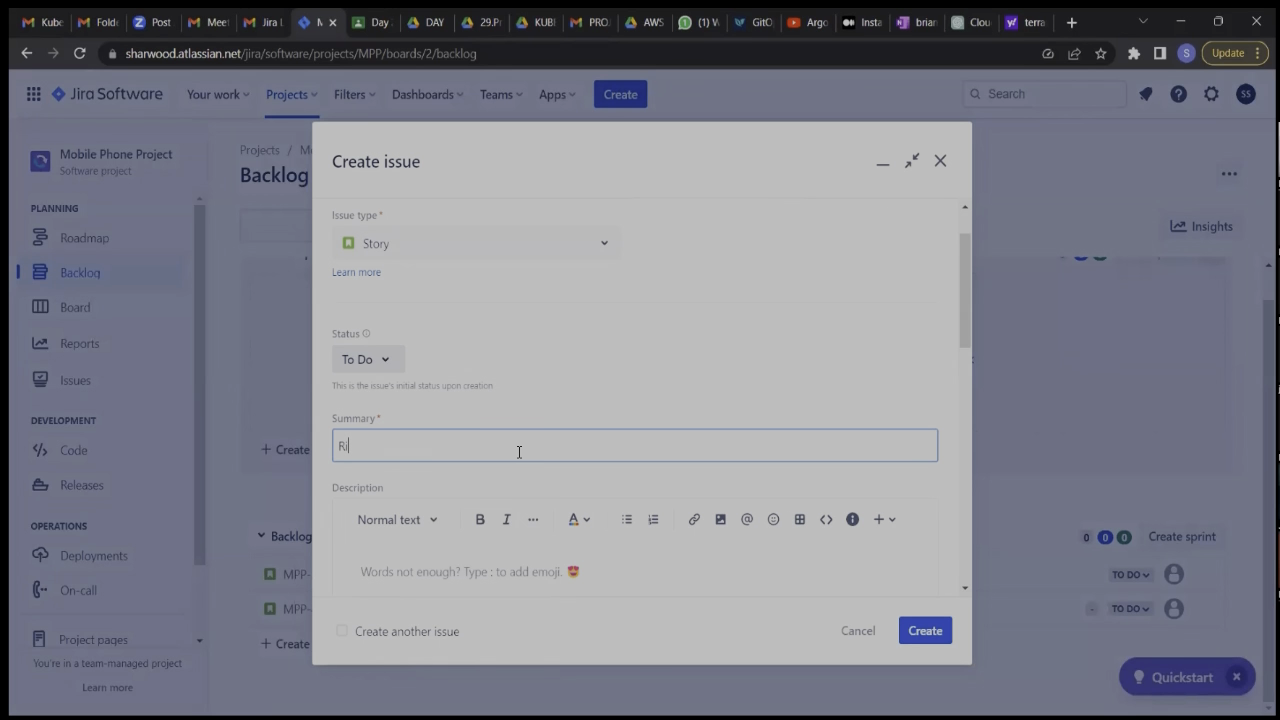
pyautogui.write('ngtone')
pyautogui.scroll(-2, 519, 451)
# Begin the Ringtone story's description with "As a user I want my phone to ring".
pyautogui.click(479, 391)
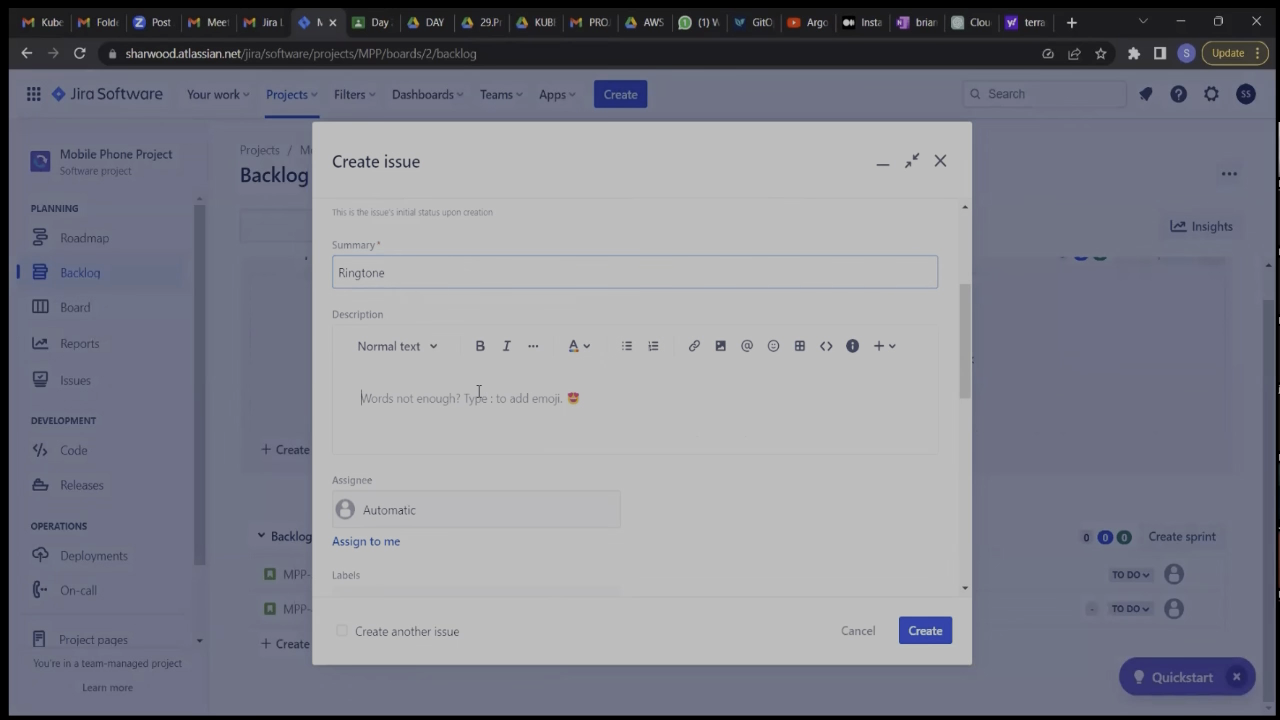
pyautogui.write('As ')
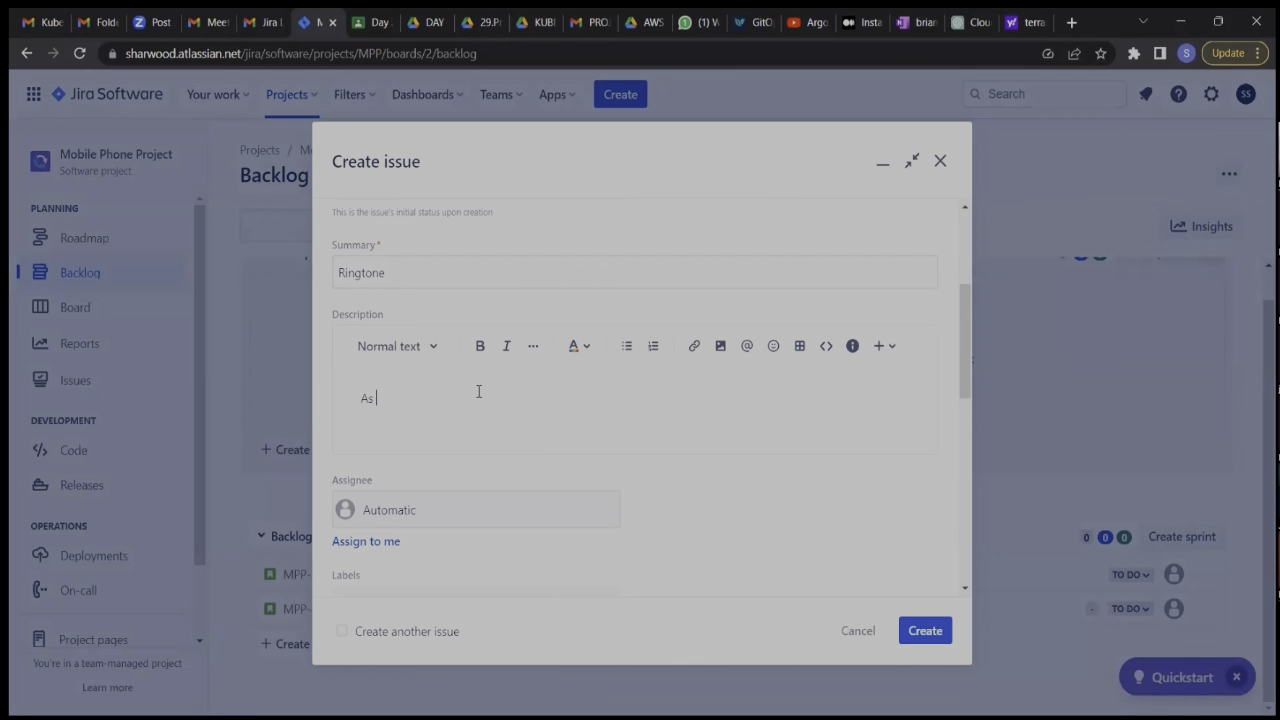
pyautogui.write('a user')
pyautogui.write(' U')
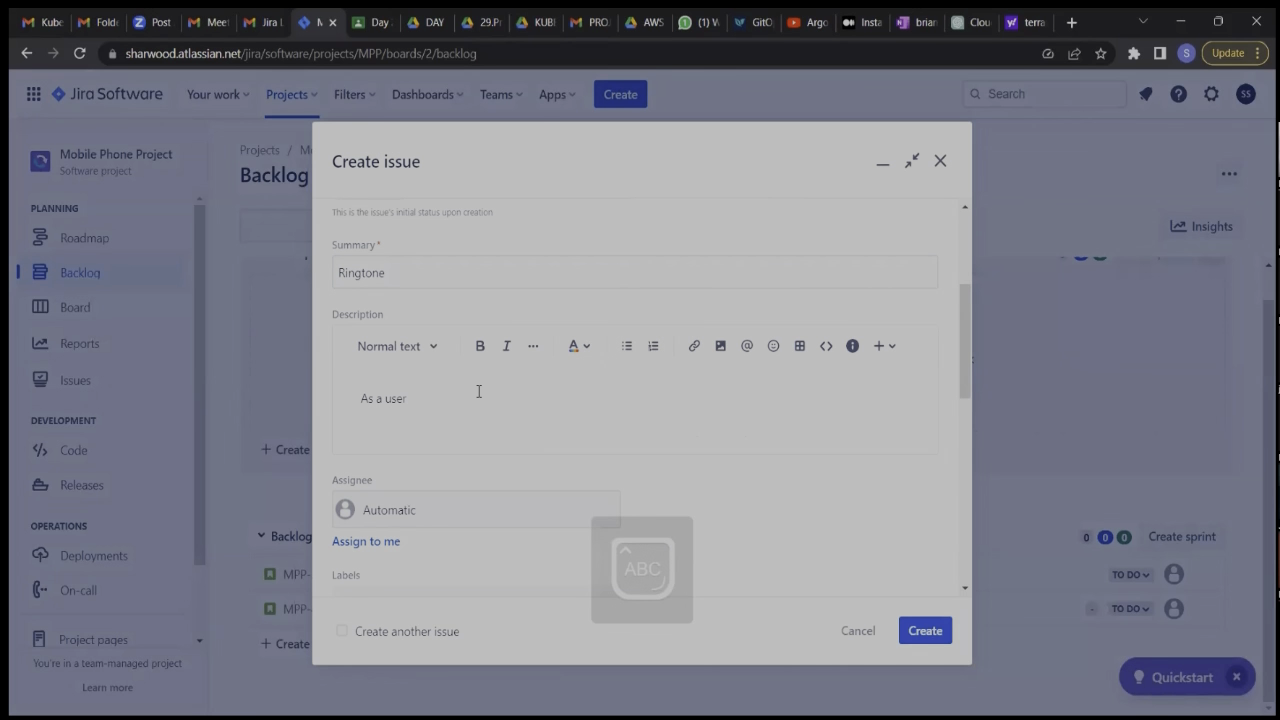
pyautogui.write('i')
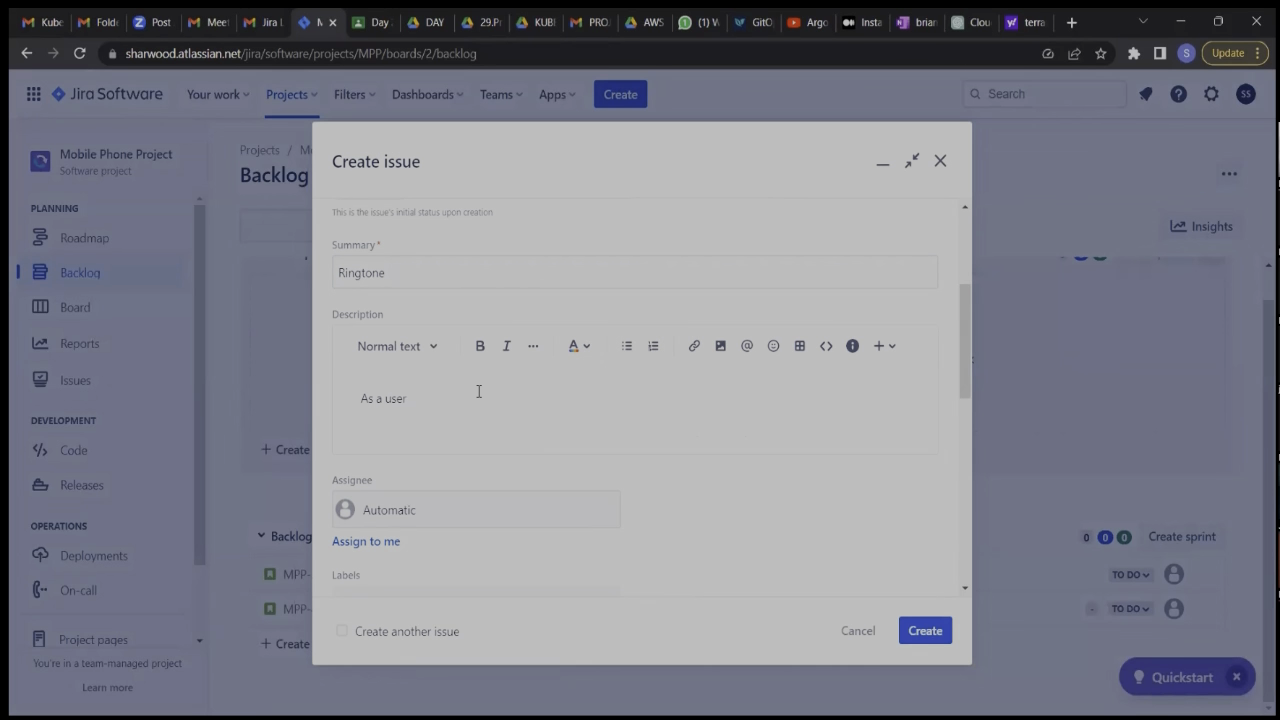
pyautogui.write('I')
pyautogui.write('i')
pyautogui.press('BackSpace')
pyautogui.write('want m')
pyautogui.write('y ')
pyautogui.write('phone t')
pyautogui.write('o ring')
# Continue the Ringtone description sentence with "so that I can be notified", correcting the misspelled word.
pyautogui.write('so I')
pyautogui.write('I')
pyautogui.press('BackSpace')
pyautogui.write('that I can be npt')
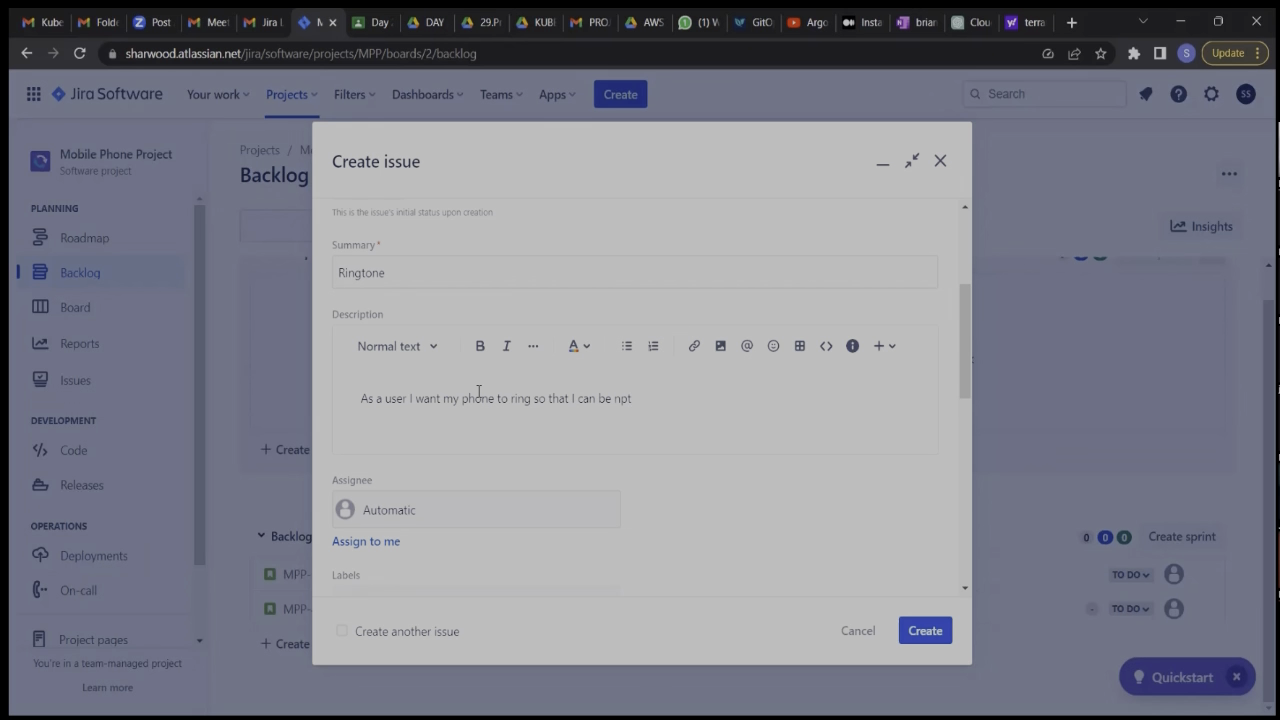
pyautogui.write('ified')
pyautogui.rightClick(664, 411)
pyautogui.click(669, 408)
# Finish the Ringtone user story sentence with "of an incoming call".
pyautogui.write('of an incoming call')
# Add an "ACC" line below the Ringtone user story and start a bulleted list under it.
pyautogui.press('Return')
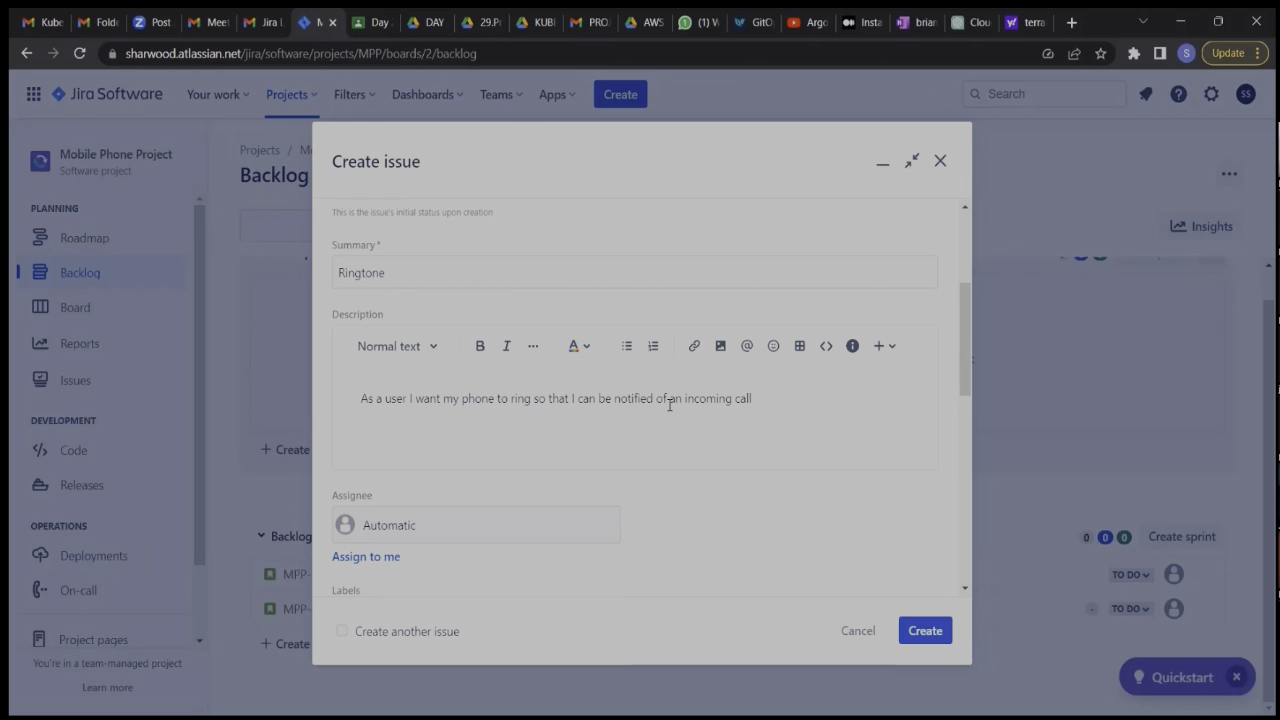
pyautogui.write('ACC')
pyautogui.press('Return')
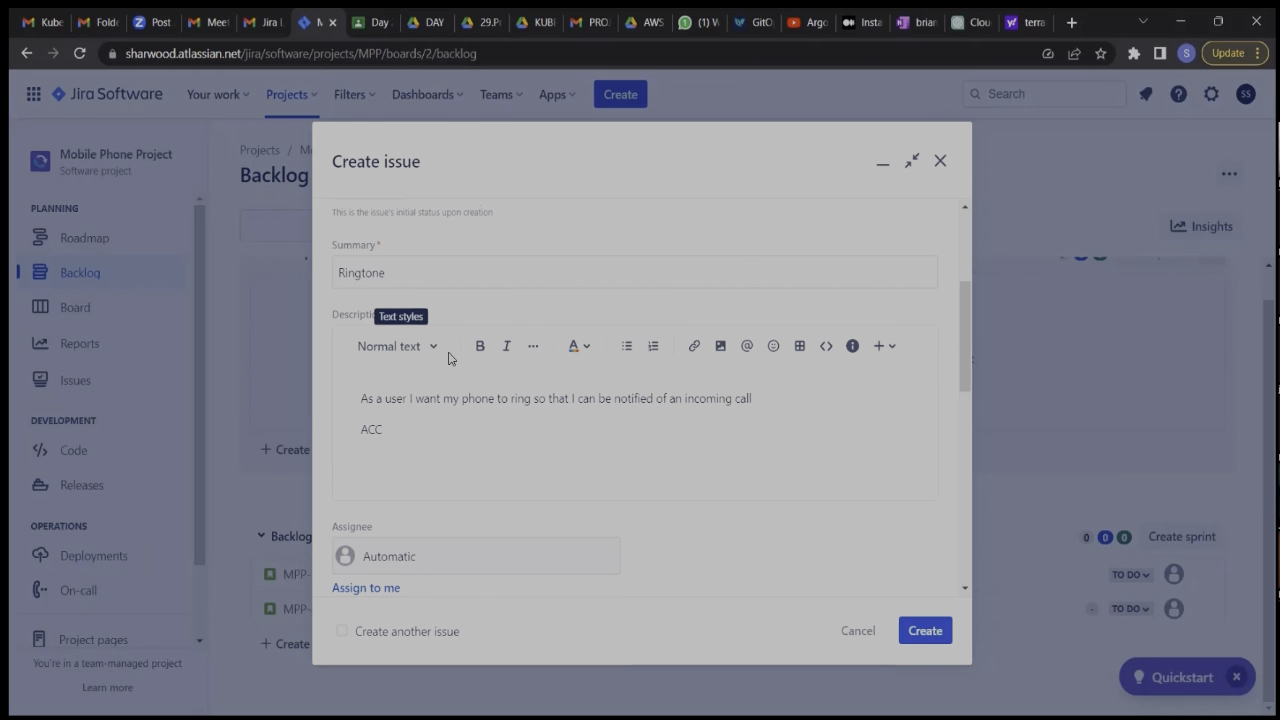
pyautogui.write('-')
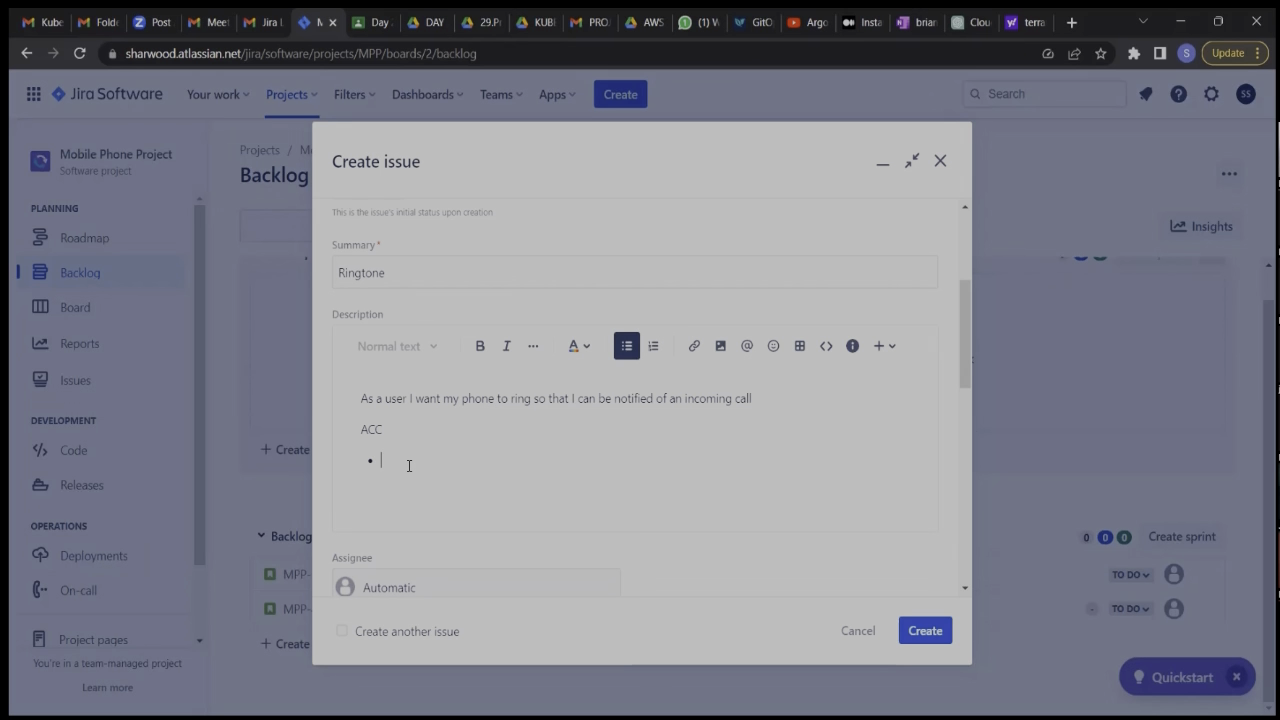
# Enter the ACC bullet "Be able to change ringtones" and create the Ringtone story.
pyautogui.write('Be able to change ringtones')
pyautogui.click(929, 636)
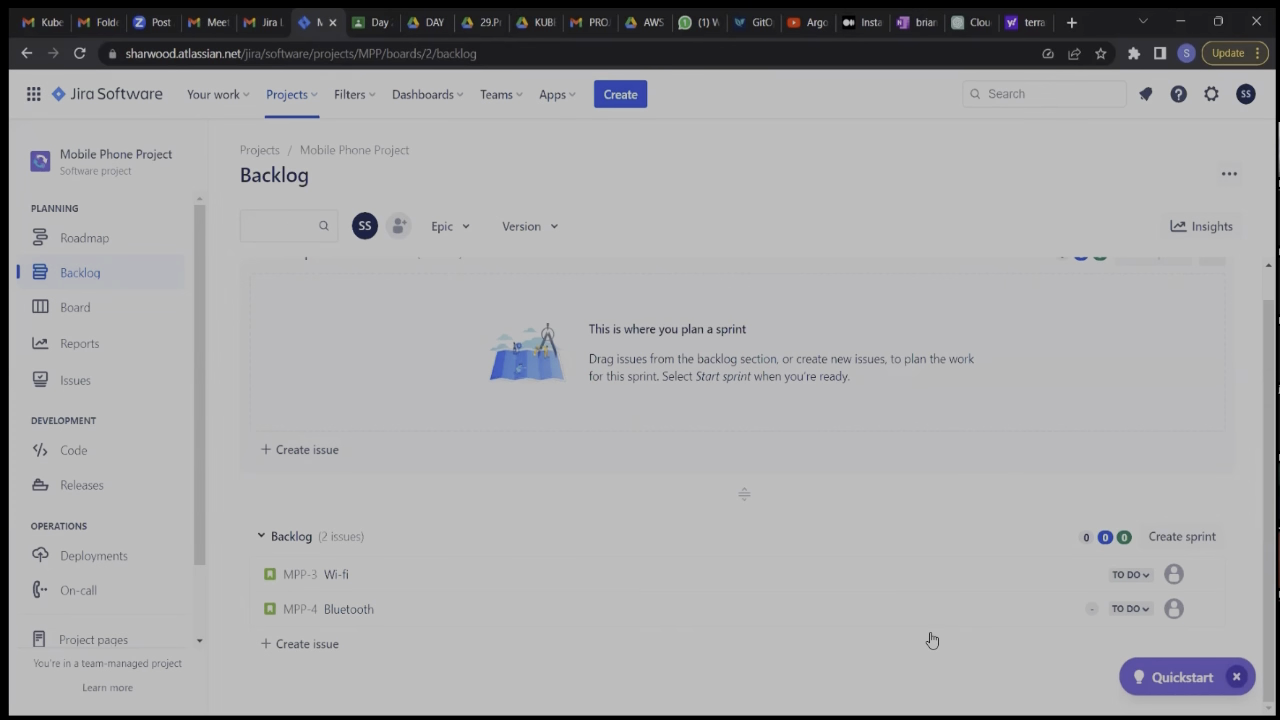
# Start another story issue and enter "Volume" as its summary.
pyautogui.click(610, 95)
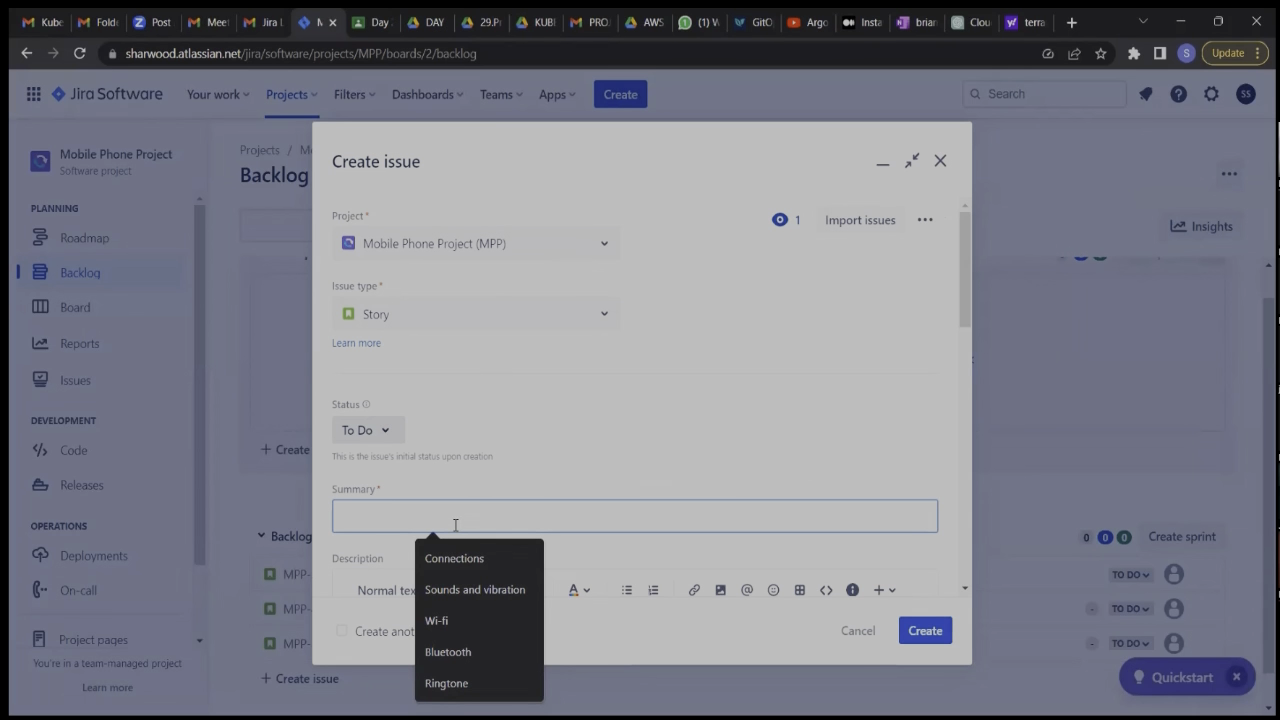
pyautogui.write('Vo')
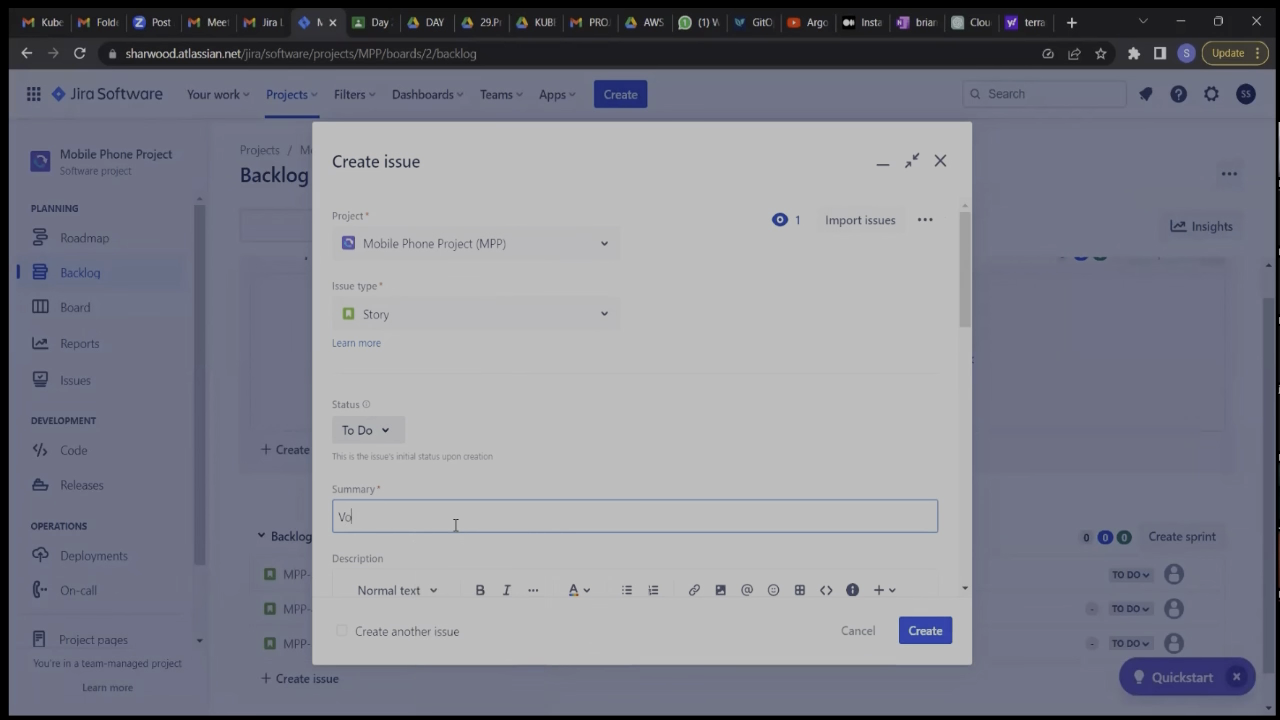
pyautogui.write('lume')
pyautogui.scroll(-2, 453, 527)
# Begin the Volume story's description with "As a user I want to be able to adjust my volume settings".
pyautogui.click(395, 478)
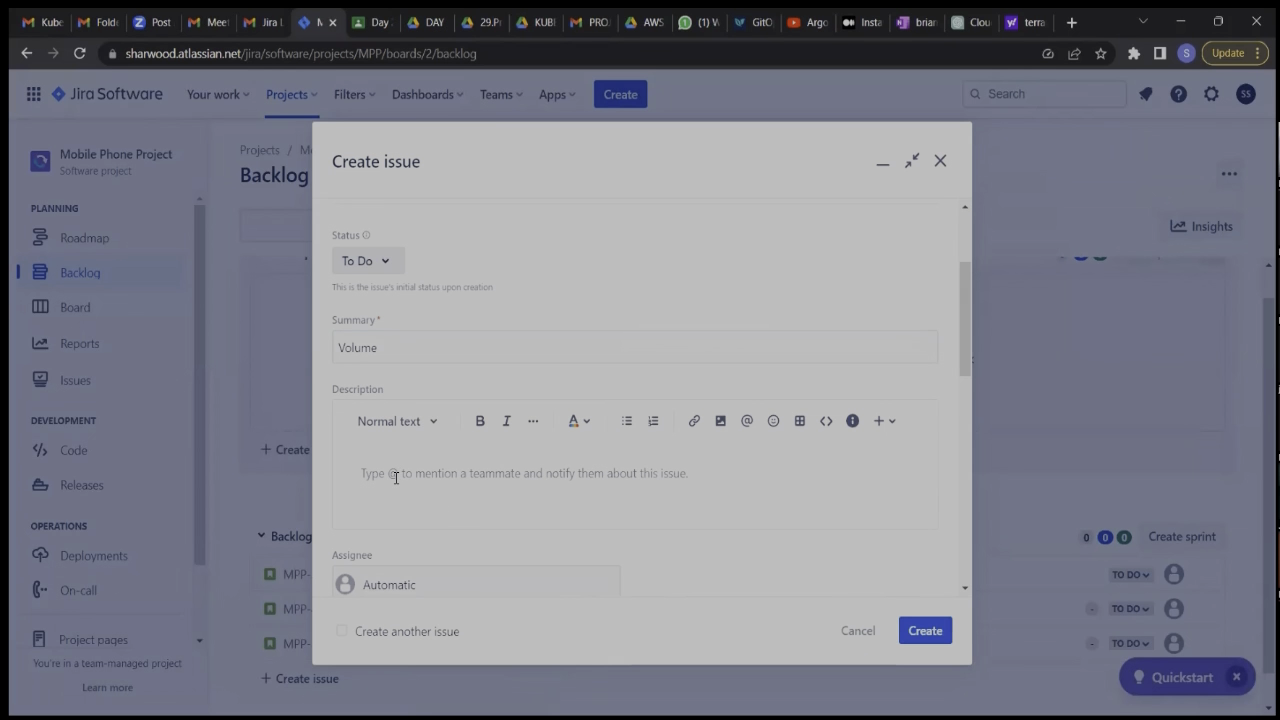
pyautogui.write('A')
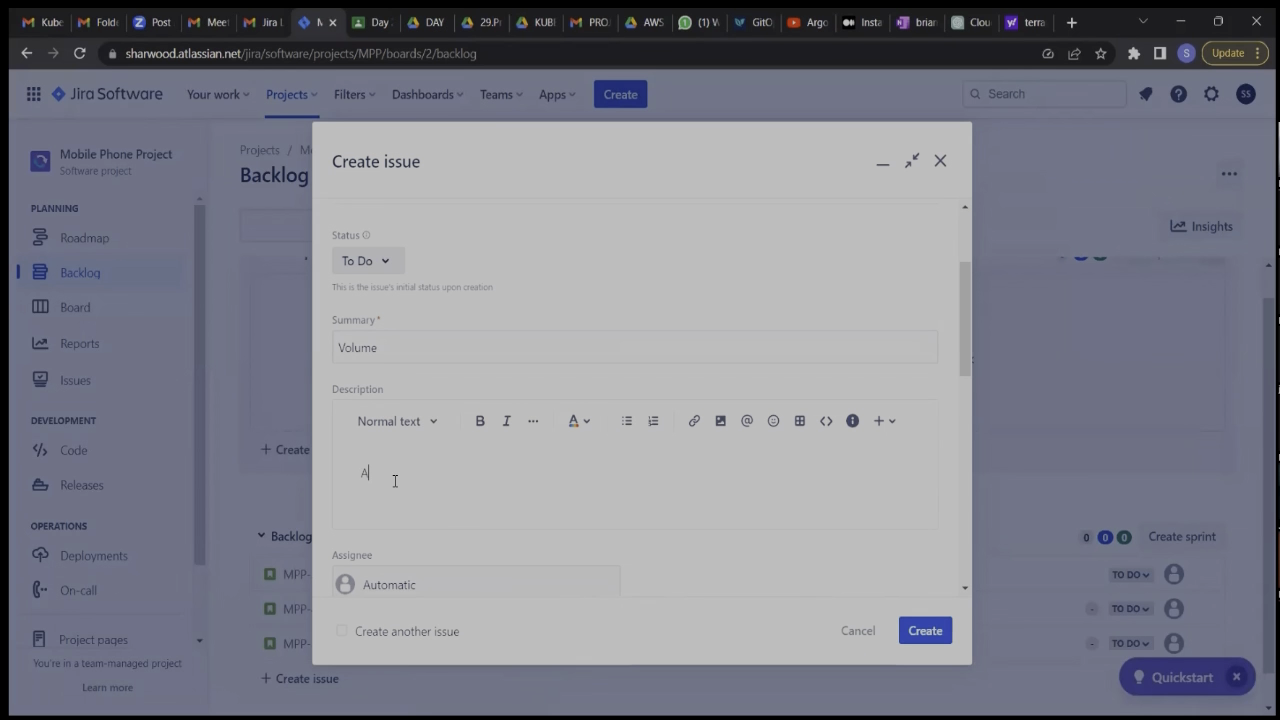
pyautogui.write('s a user I want to be able to adjust my volum')
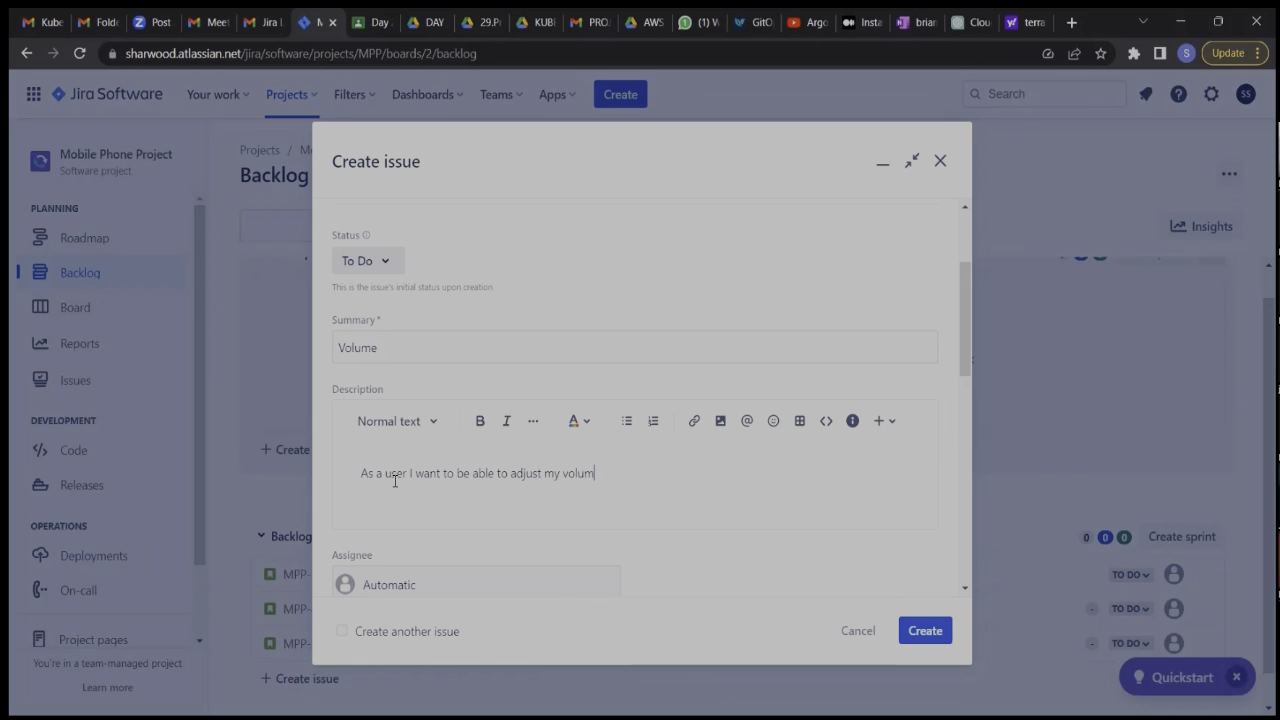
pyautogui.write('e settings so that i dont miss')
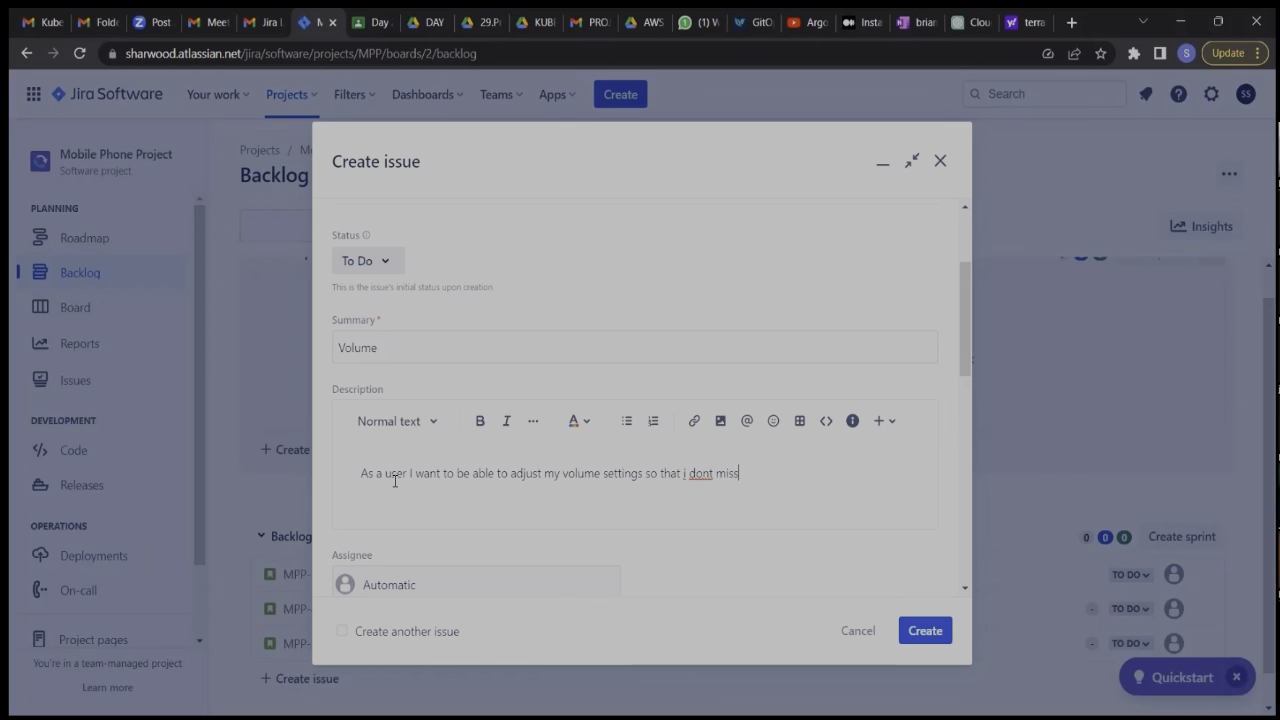
pyautogui.write(' notifications')
# Correct "dont" to "don't" in the Volume description and end the sentence with a period.
pyautogui.click(698, 472)
pyautogui.rightClick(700, 470)
pyautogui.click(744, 247)
pyautogui.click(823, 474)
pyautogui.write('.')
# Add an "ACC" line below the Volume user story and start a bulleted list under it.
pyautogui.press('Return')
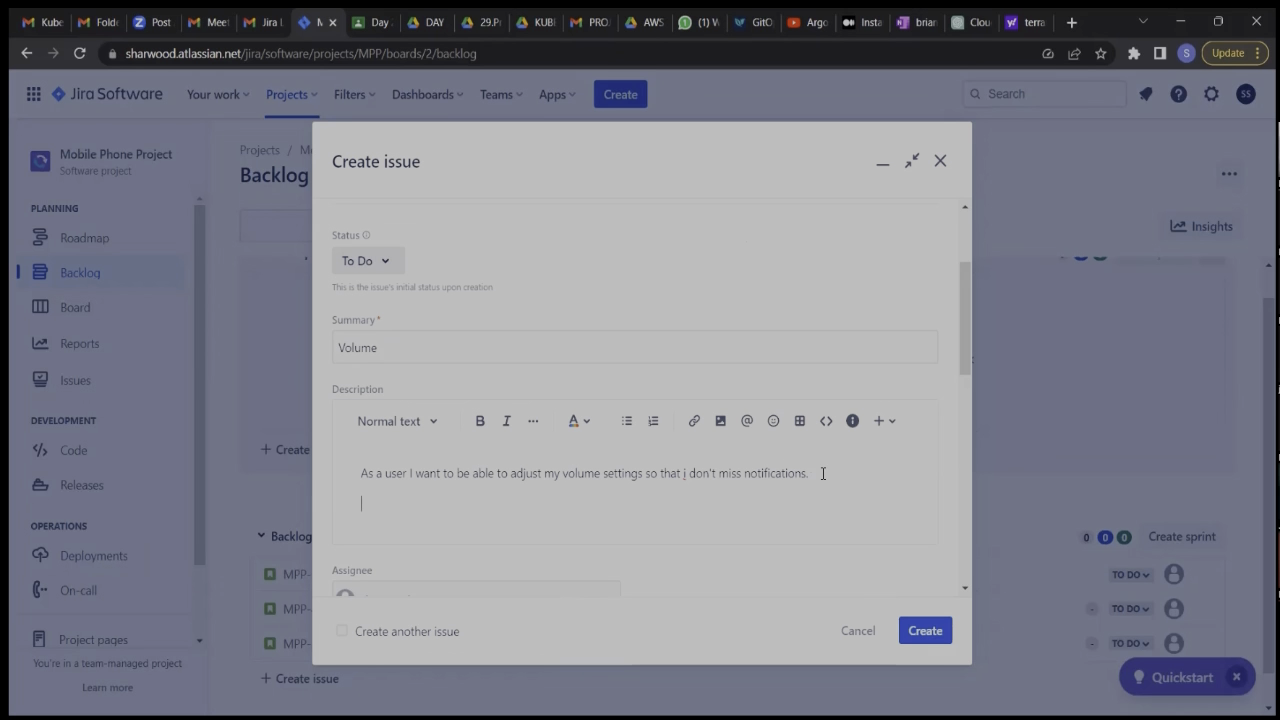
pyautogui.write('ACC')
pyautogui.press('Return')
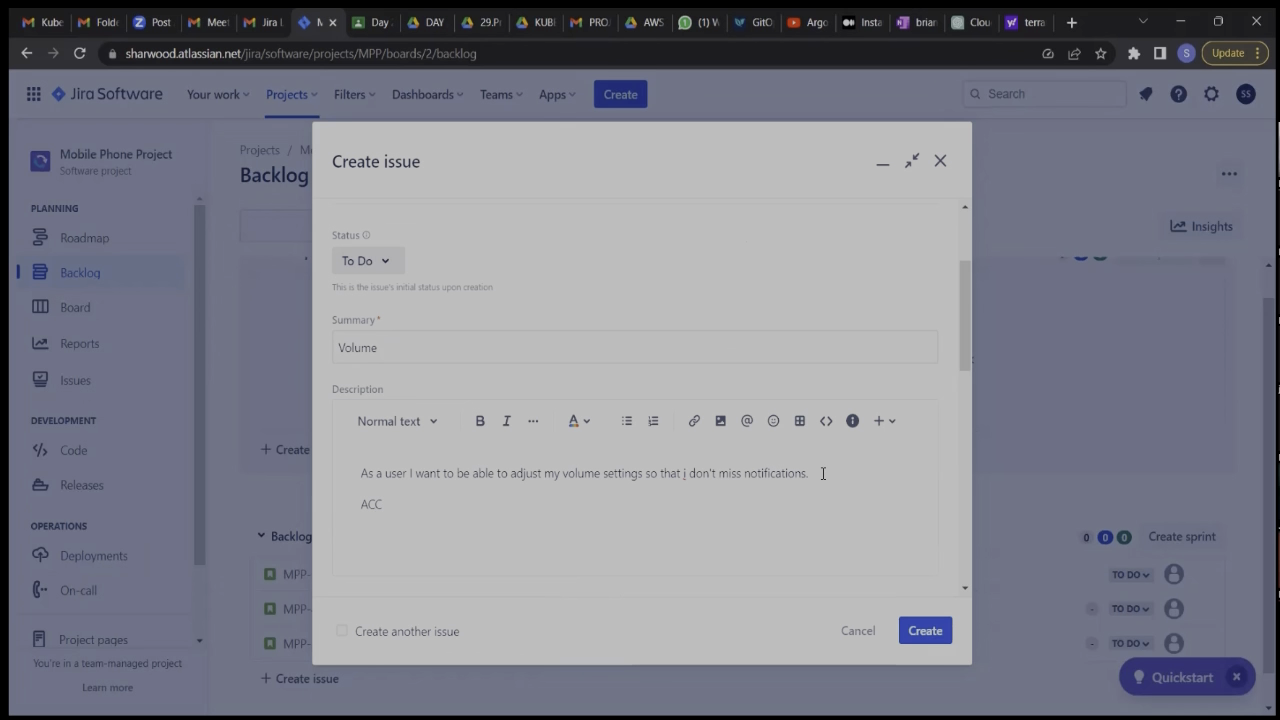
pyautogui.write('-')
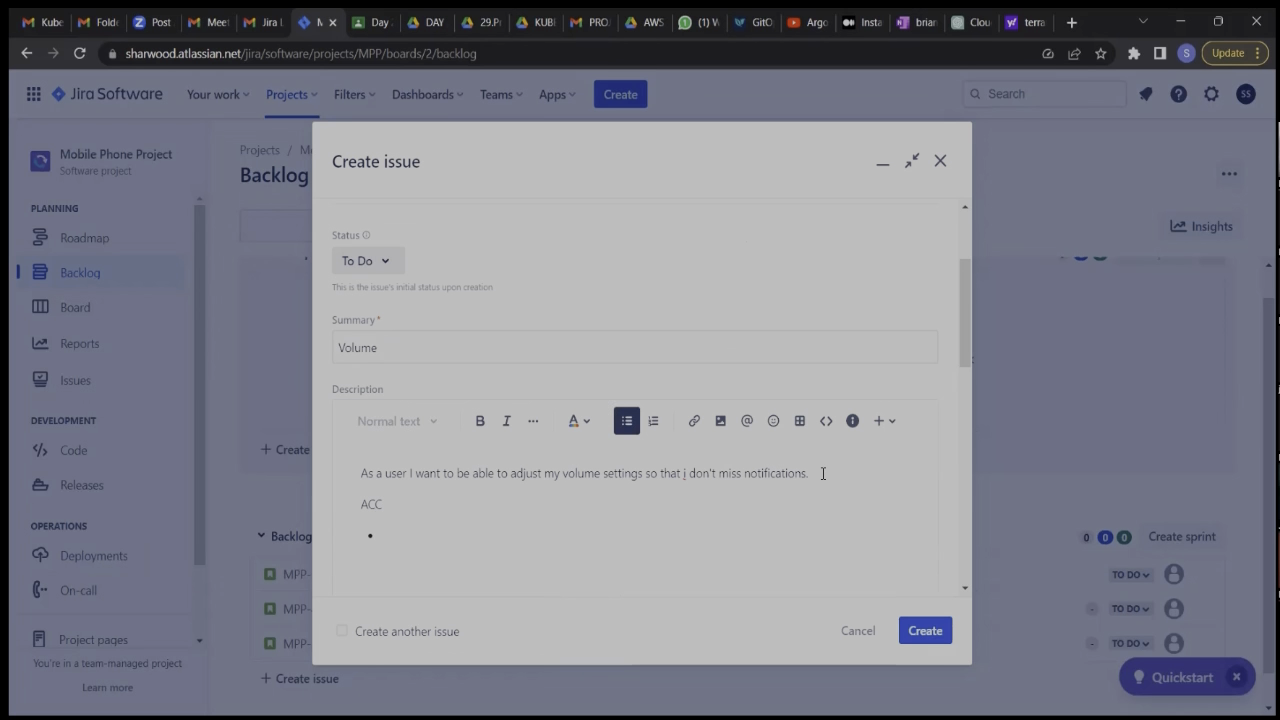
pyautogui.write(' BE')
pyautogui.write('e ab')
pyautogui.write('le to dec')
pyautogui.write('rese')
# Enter the ACC bullet "Be able to decrease and increase the volume" in the Volume description.
pyautogui.press('BackSpace')
pyautogui.press('BackSpace')
pyautogui.press('BackSpace')
pyautogui.write('ase and increase the ')
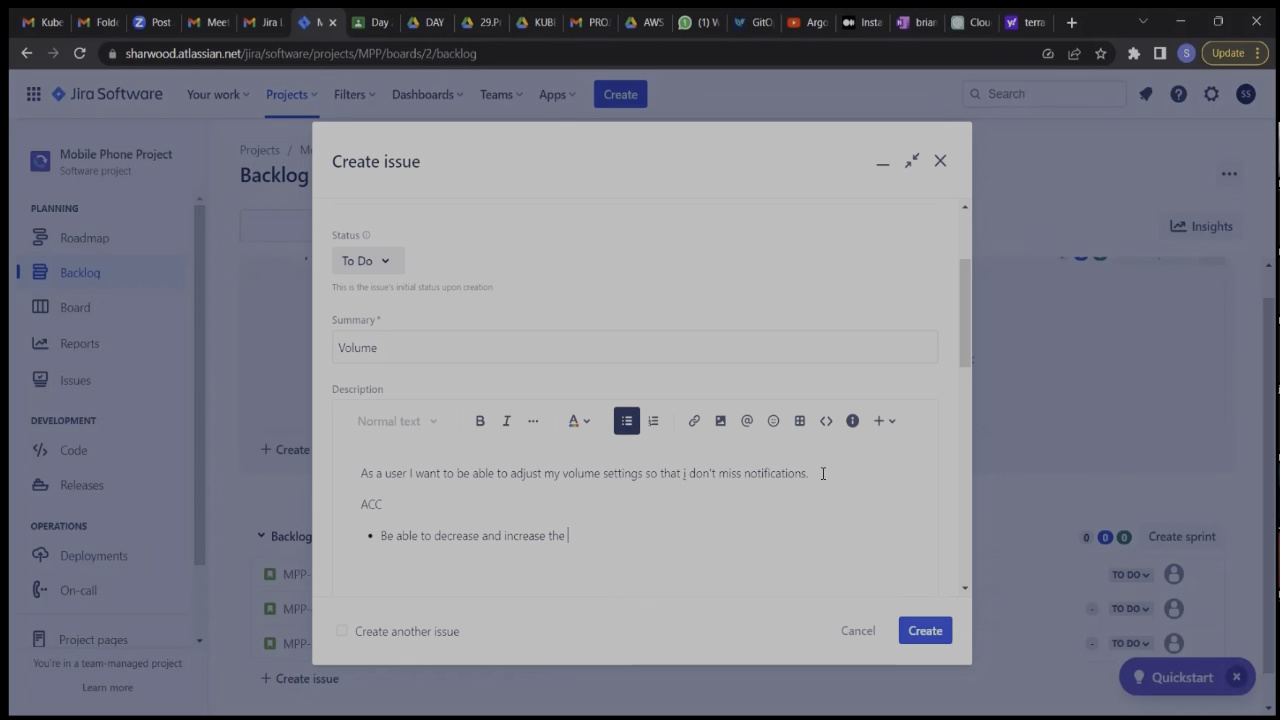
pyautogui.write('volume')
# Review the Volume story's fields, create the story in the backlog and dismiss the creation notice.
pyautogui.scroll(-4, 822, 475)
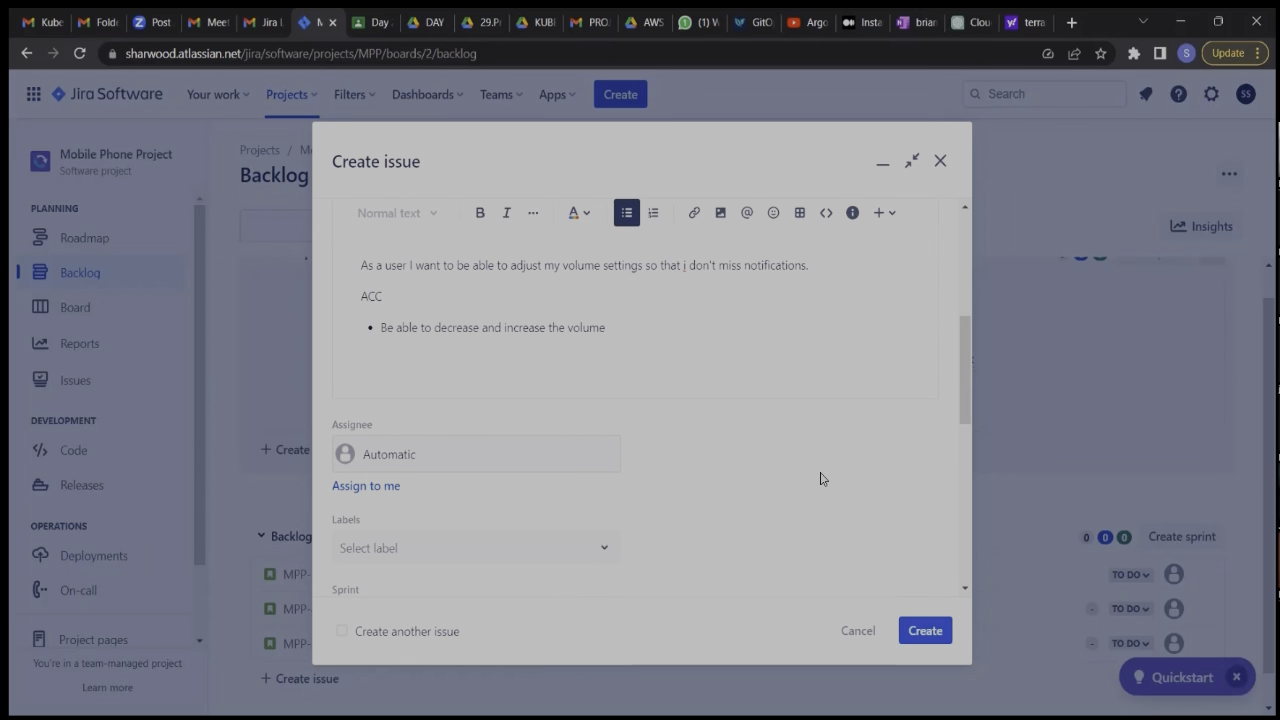
pyautogui.scroll(-2, 820, 476)
pyautogui.scroll(5, 820, 476)
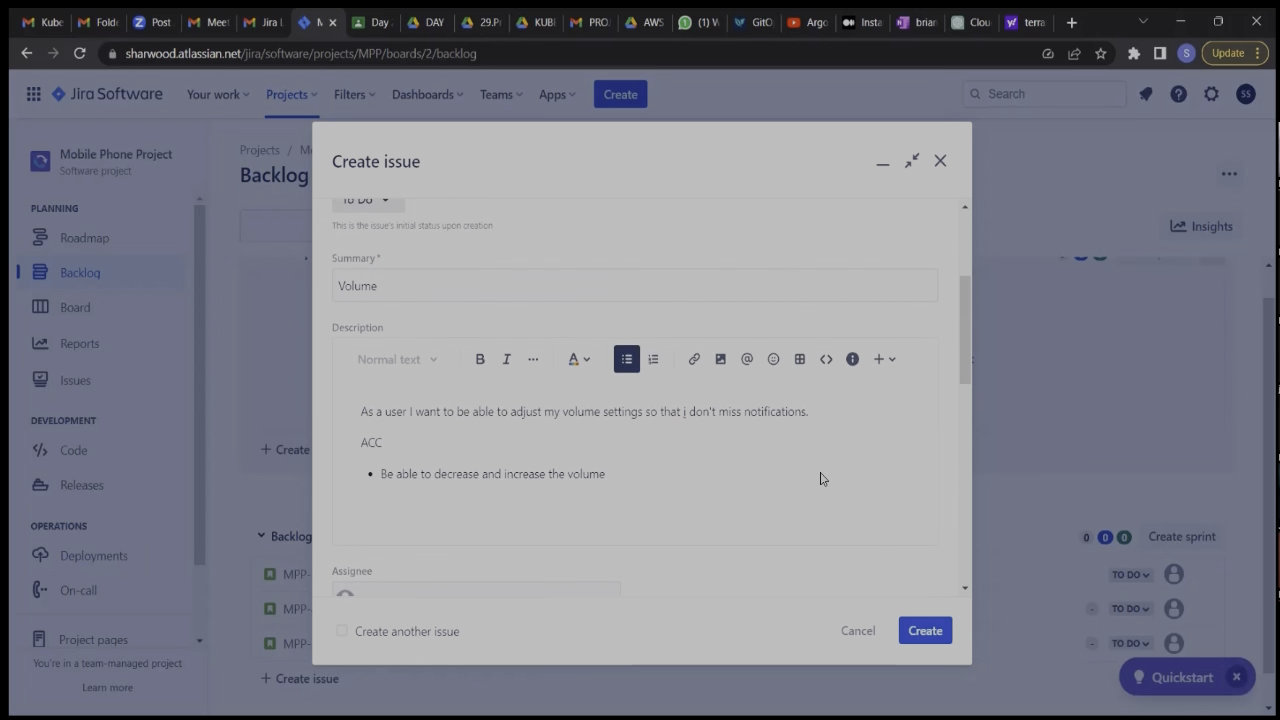
pyautogui.scroll(1, 822, 473)
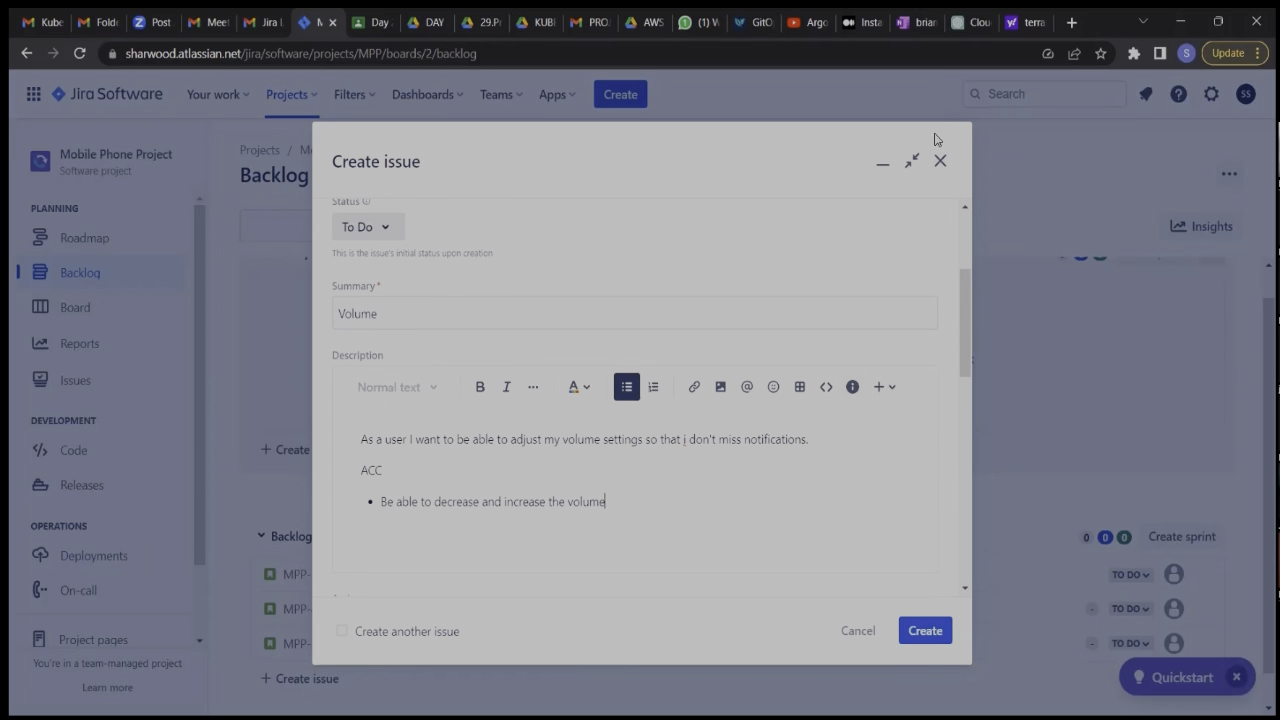
pyautogui.click(922, 632)
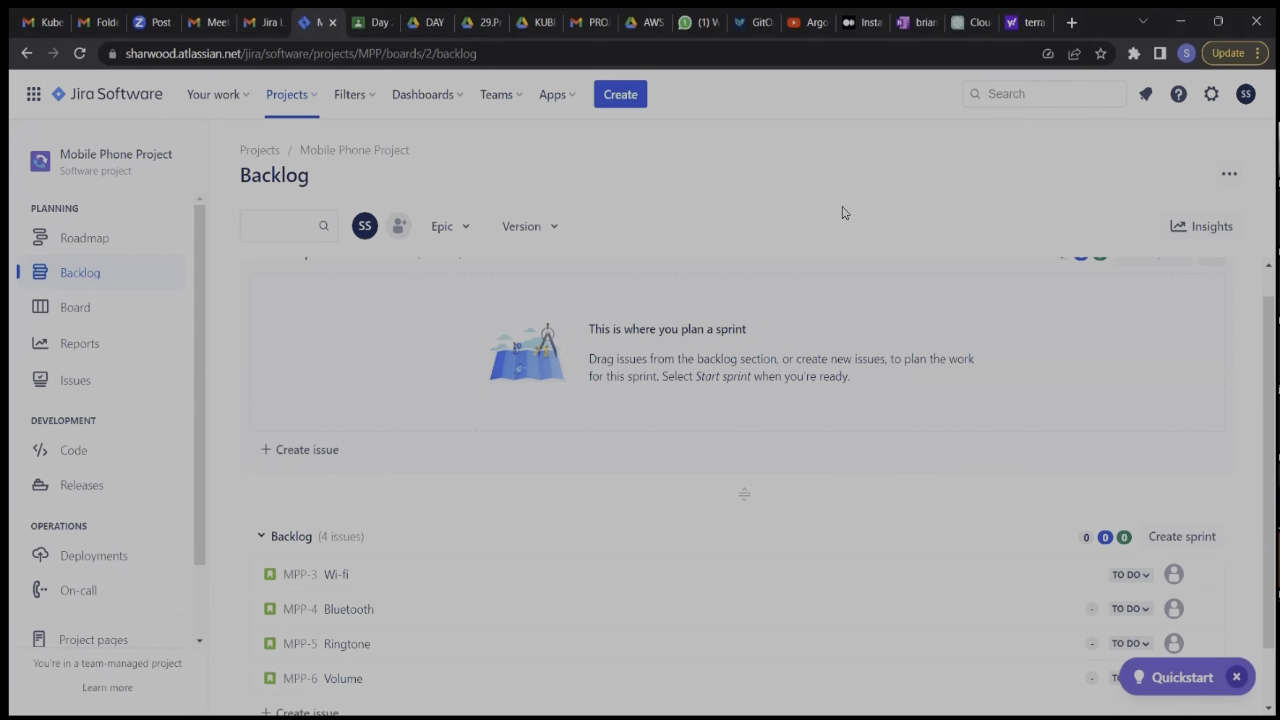
pyautogui.scroll(-1, 900, 536)
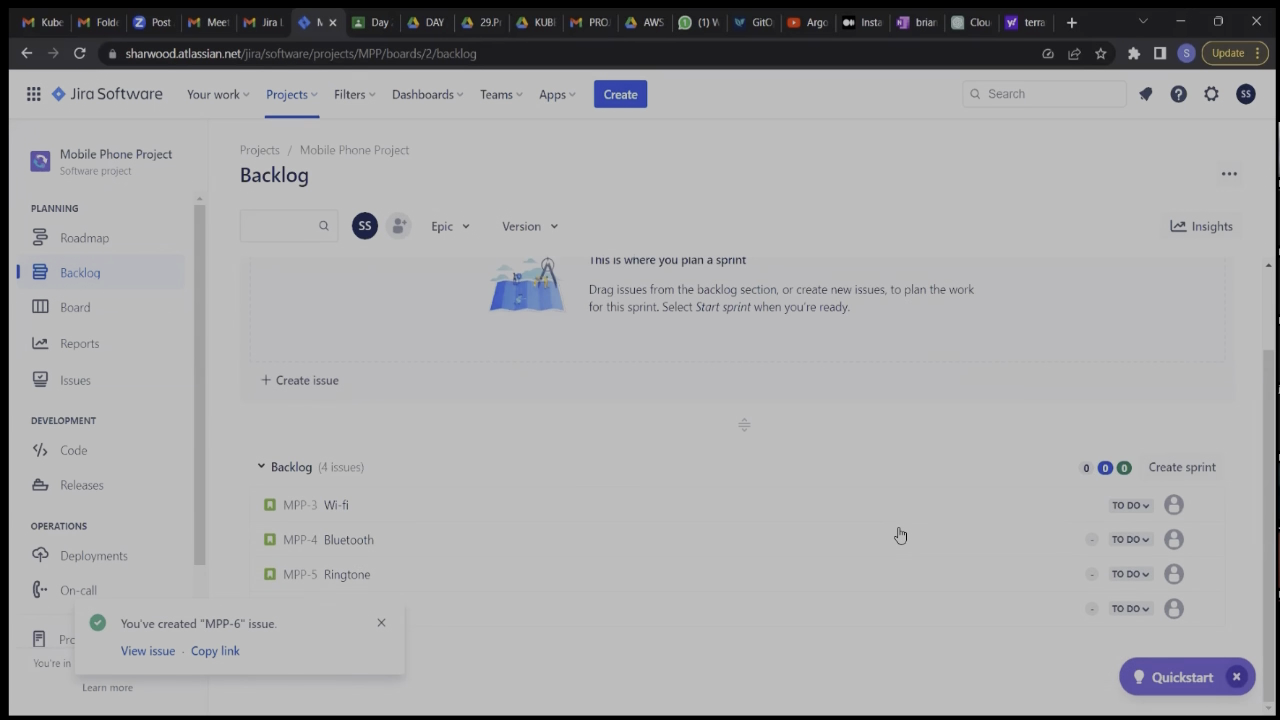
pyautogui.click(380, 624)
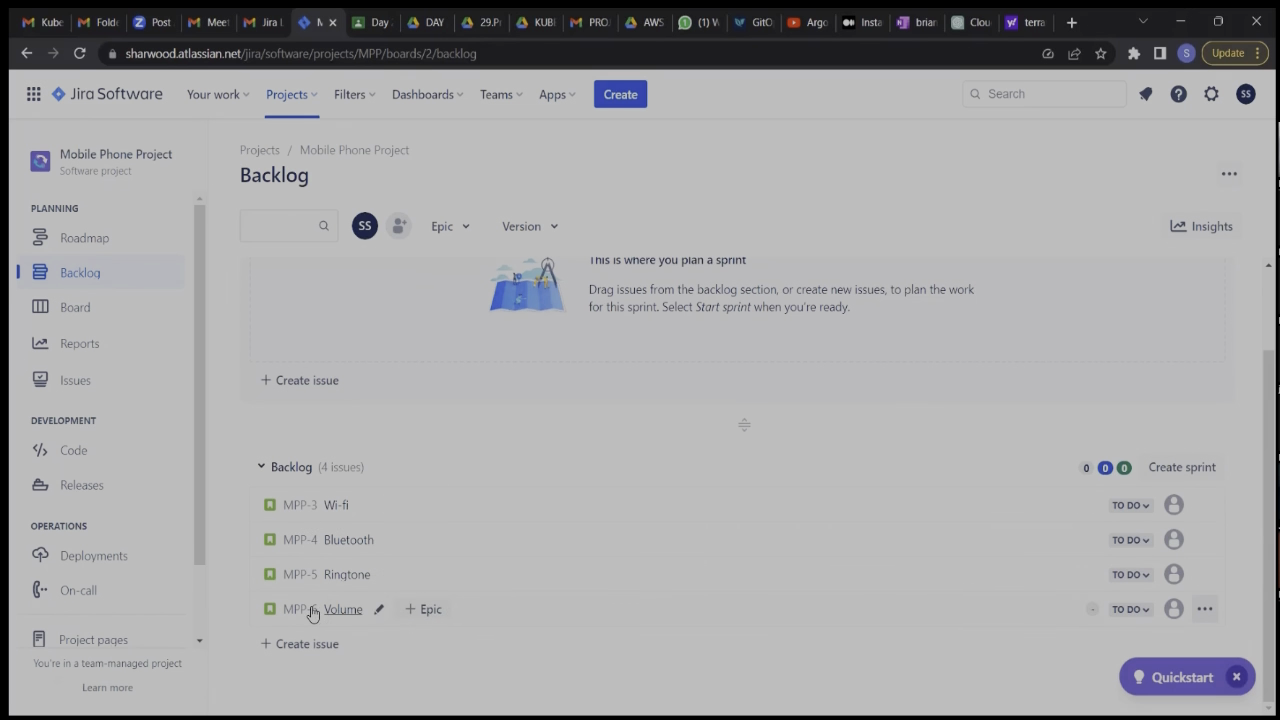
# Open the Wi-fi story from the backlog on its own full issue page in a separate browser tab.
pyautogui.click(315, 508)
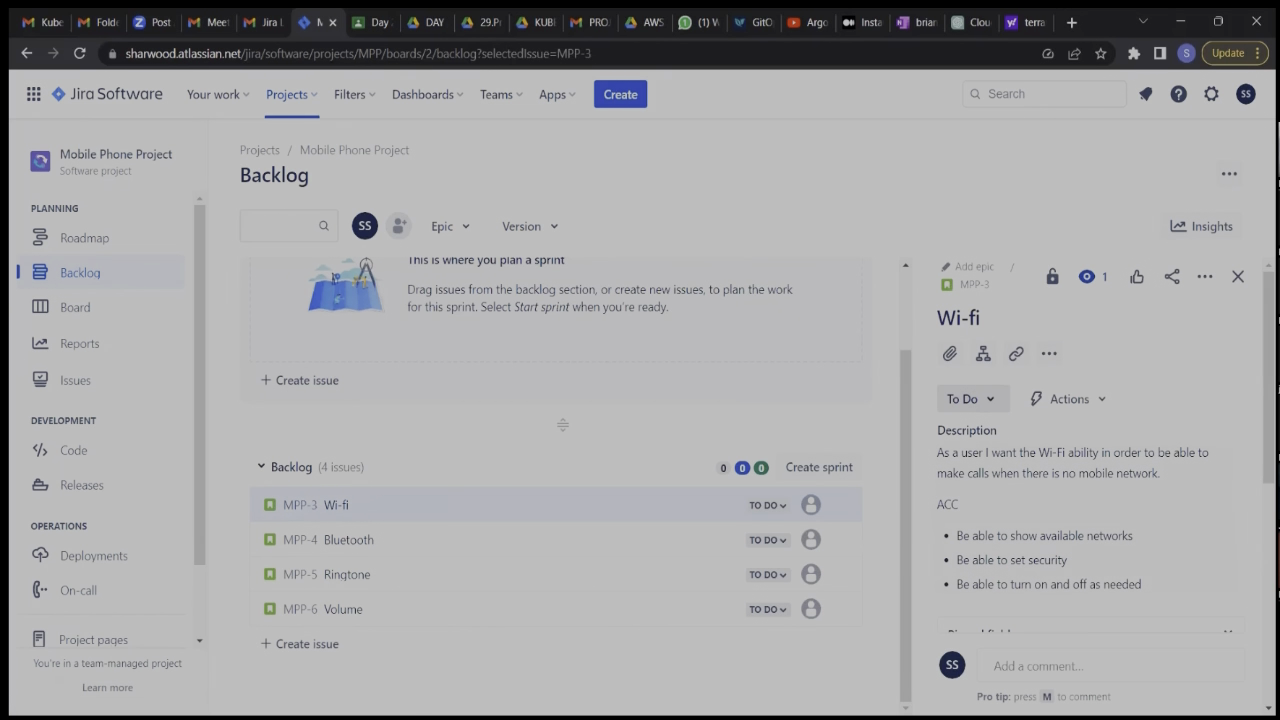
pyautogui.click(948, 285)
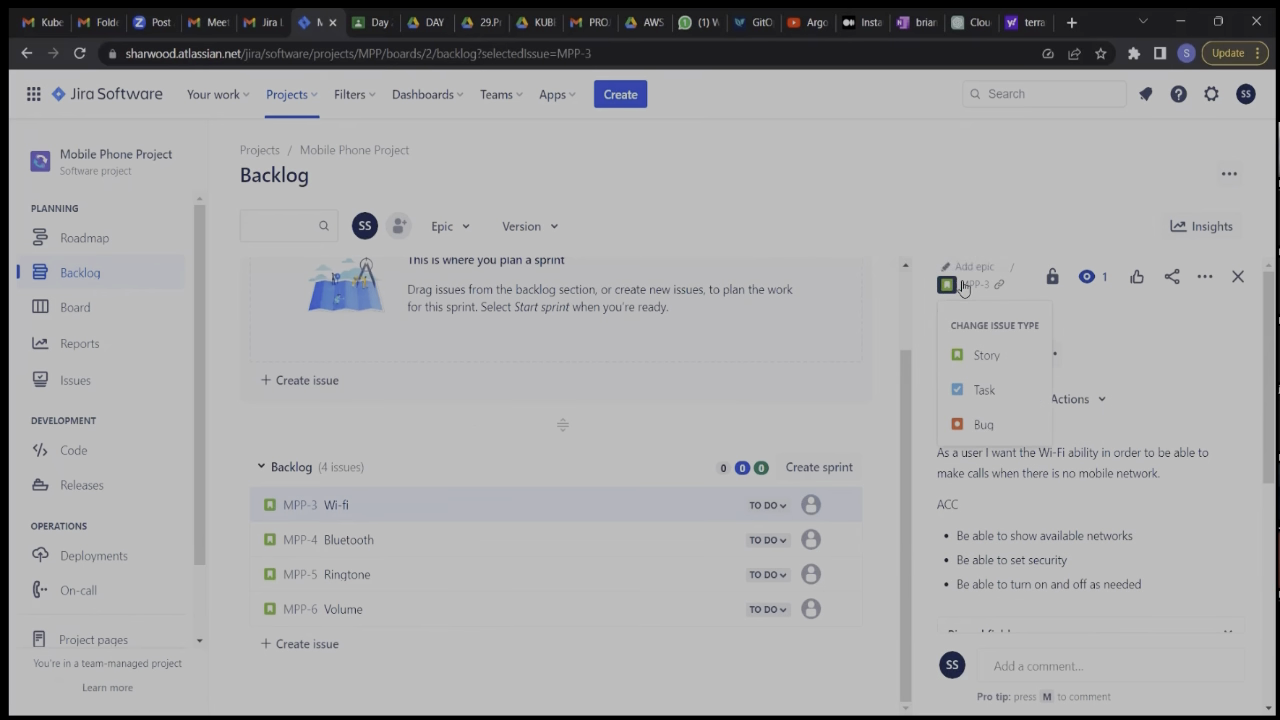
pyautogui.click(963, 284)
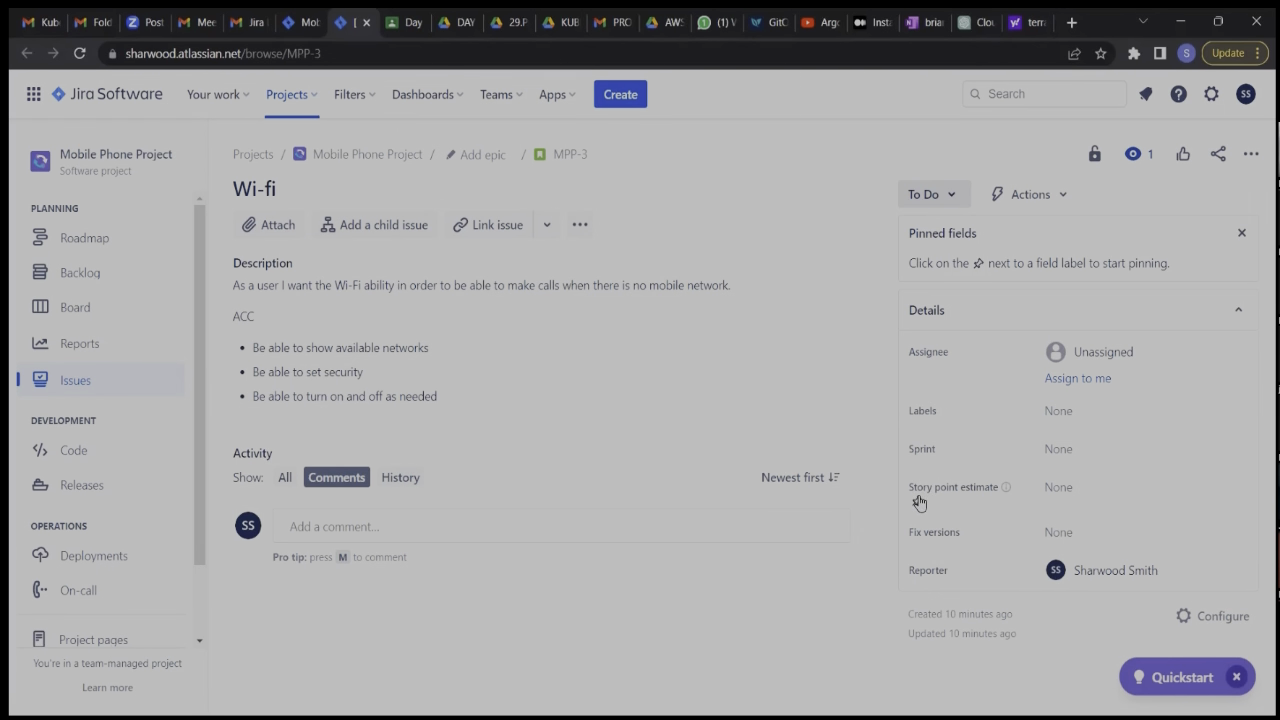
# Set the Wi-fi story's story point estimate to 5 and save it.
pyautogui.click(1086, 489)
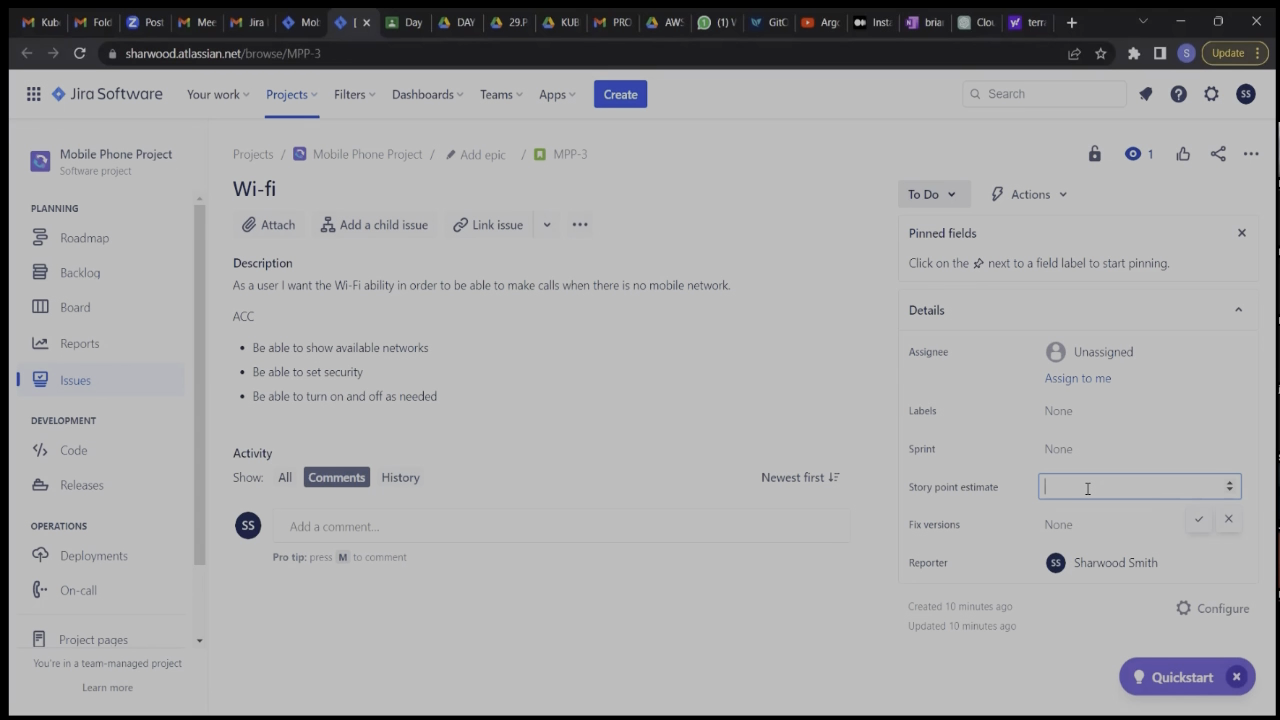
pyautogui.write('5')
pyautogui.click(1230, 483)
pyautogui.click(1230, 483)
pyautogui.click(1230, 491)
pyautogui.click(1230, 491)
pyautogui.click(1230, 491)
pyautogui.click(1230, 491)
pyautogui.click(1198, 518)
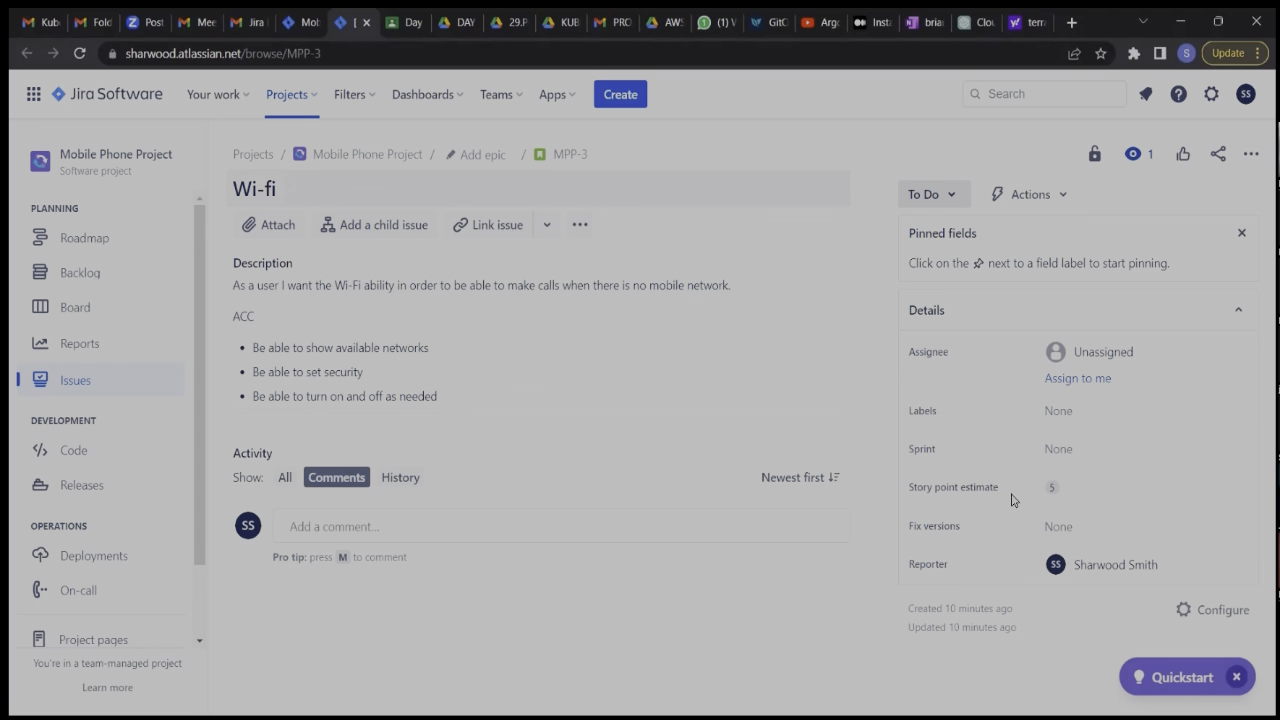
# Change the Wi-fi story's story point estimate to 3 and hide the pinned fields message.
pyautogui.click(1057, 489)
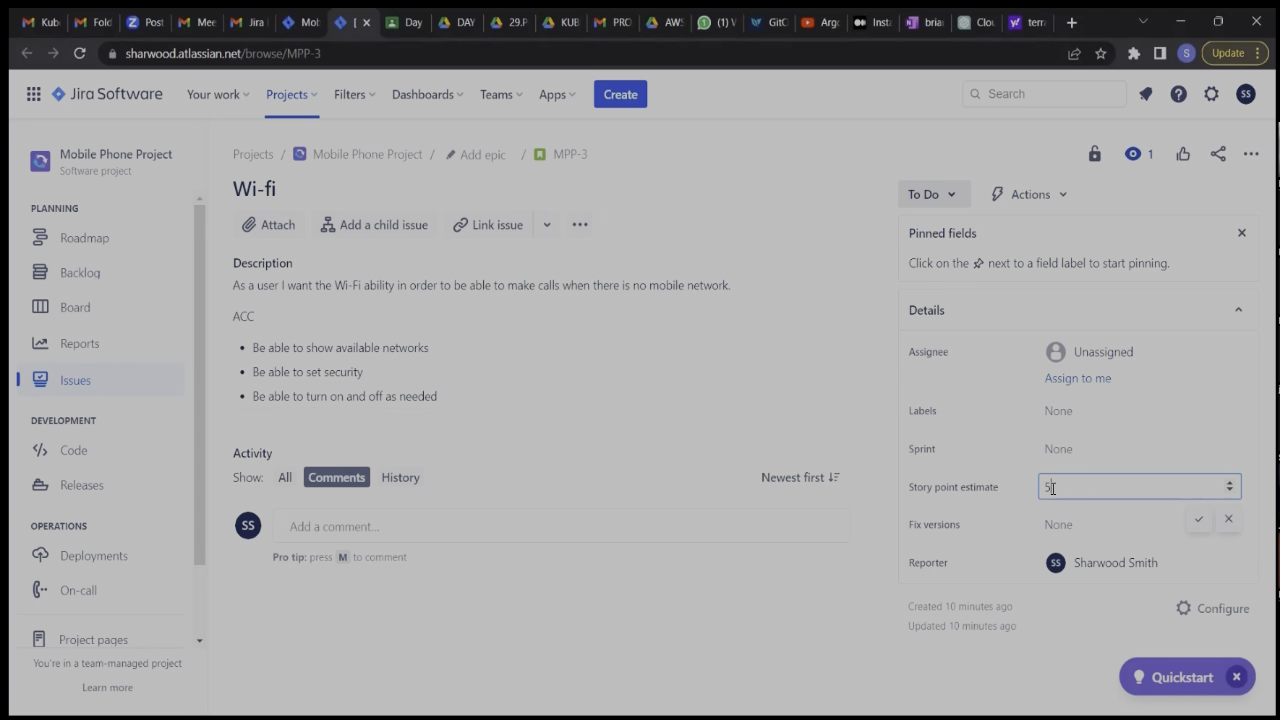
pyautogui.press('BackSpace')
pyautogui.write('3')
pyautogui.press('Return')
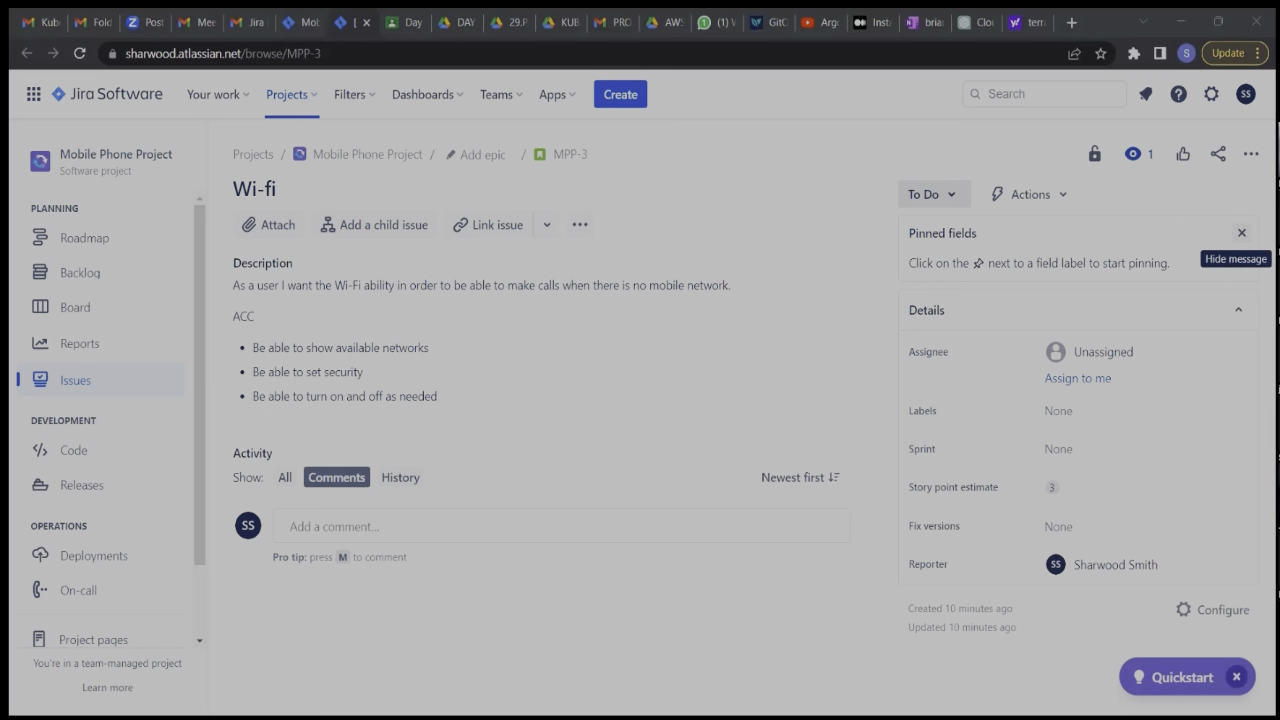
pyautogui.click(1241, 233)
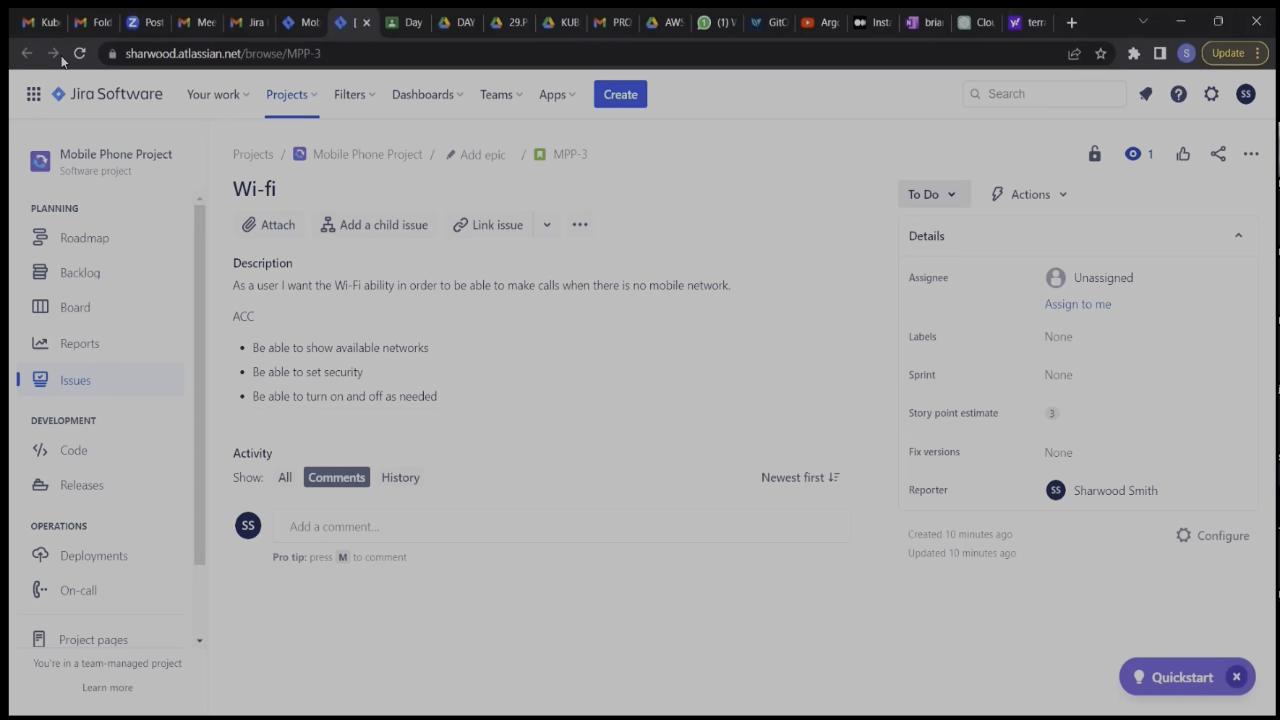
# Return to the project backlog and link the Wi-fi story to the Connections epic.
pyautogui.click(305, 30)
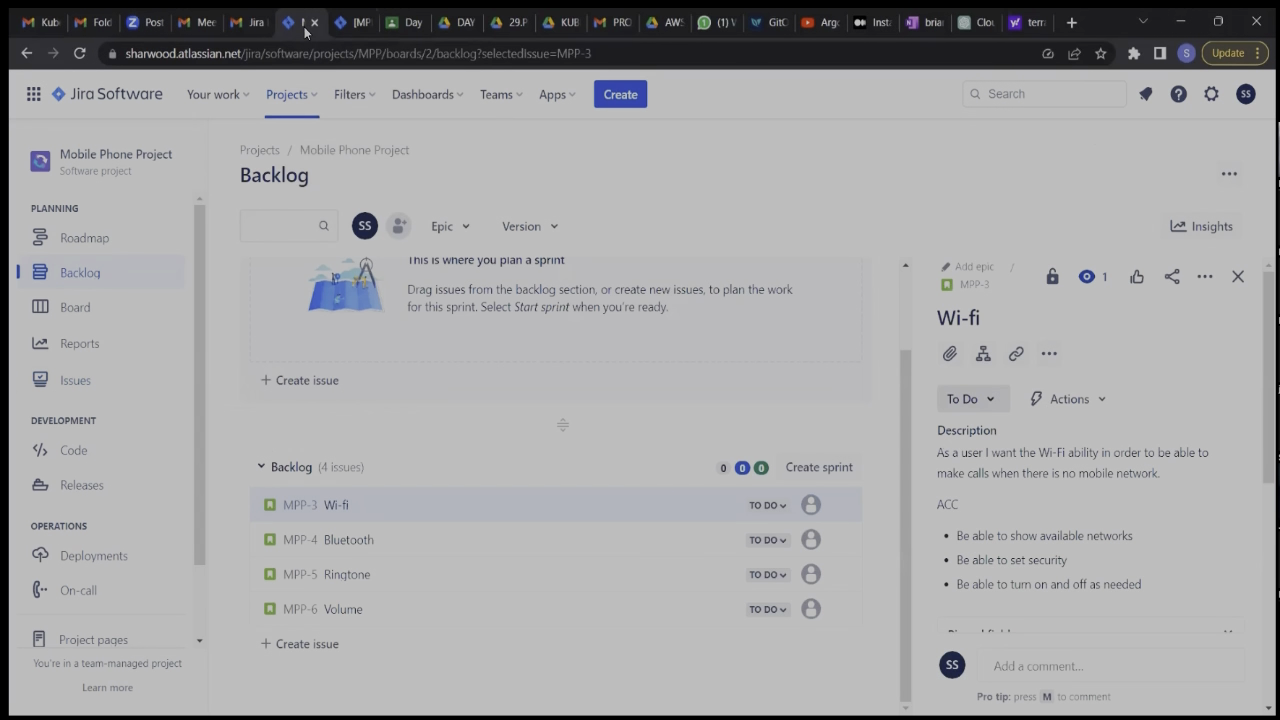
pyautogui.click(354, 24)
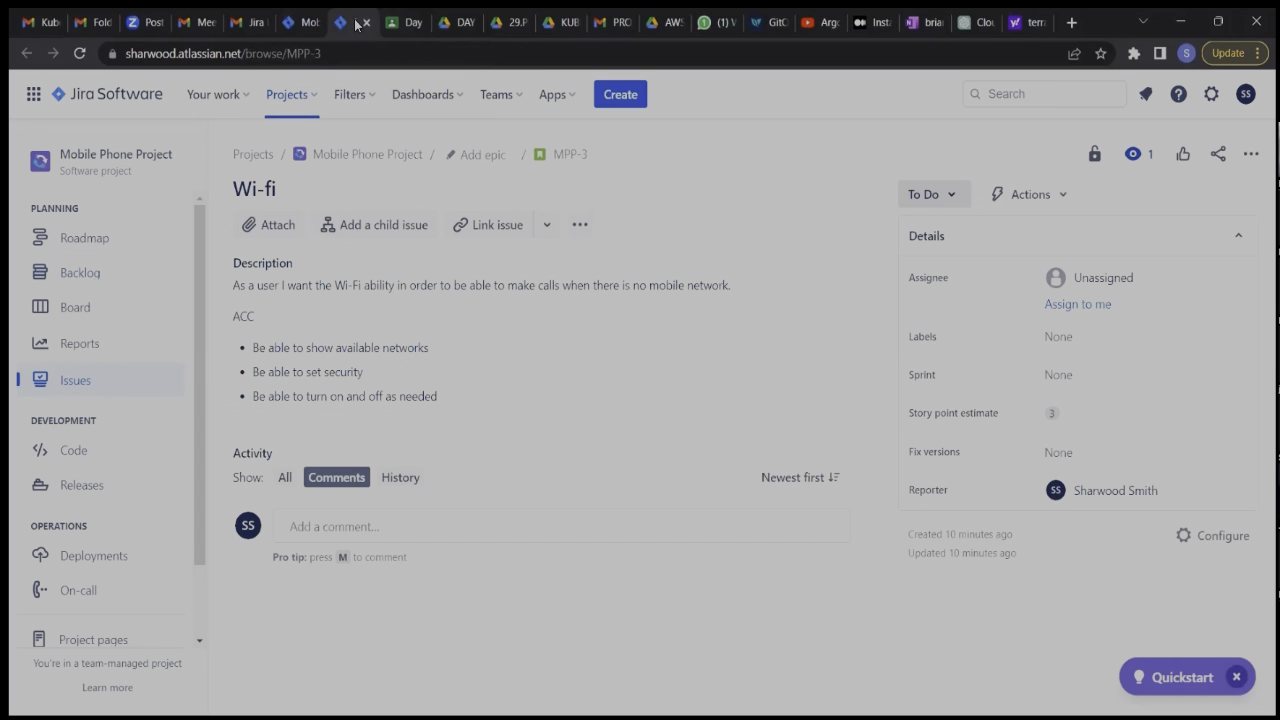
pyautogui.click(307, 24)
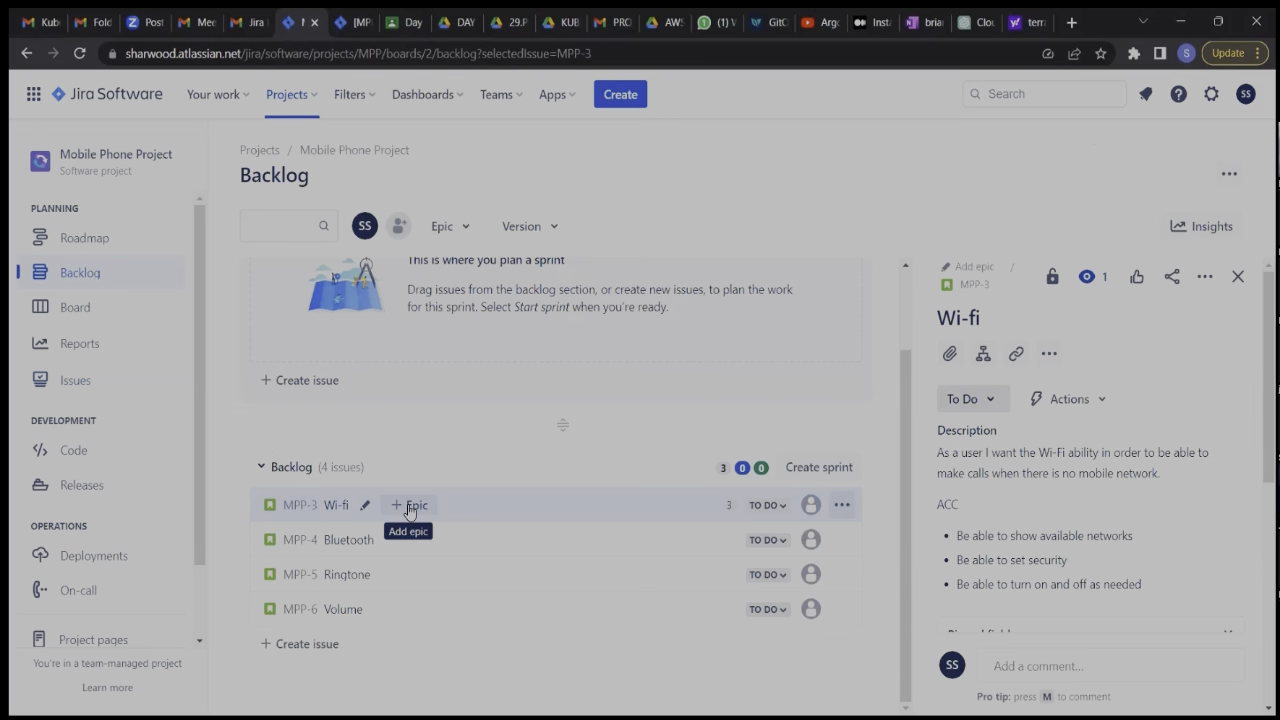
pyautogui.click(409, 507)
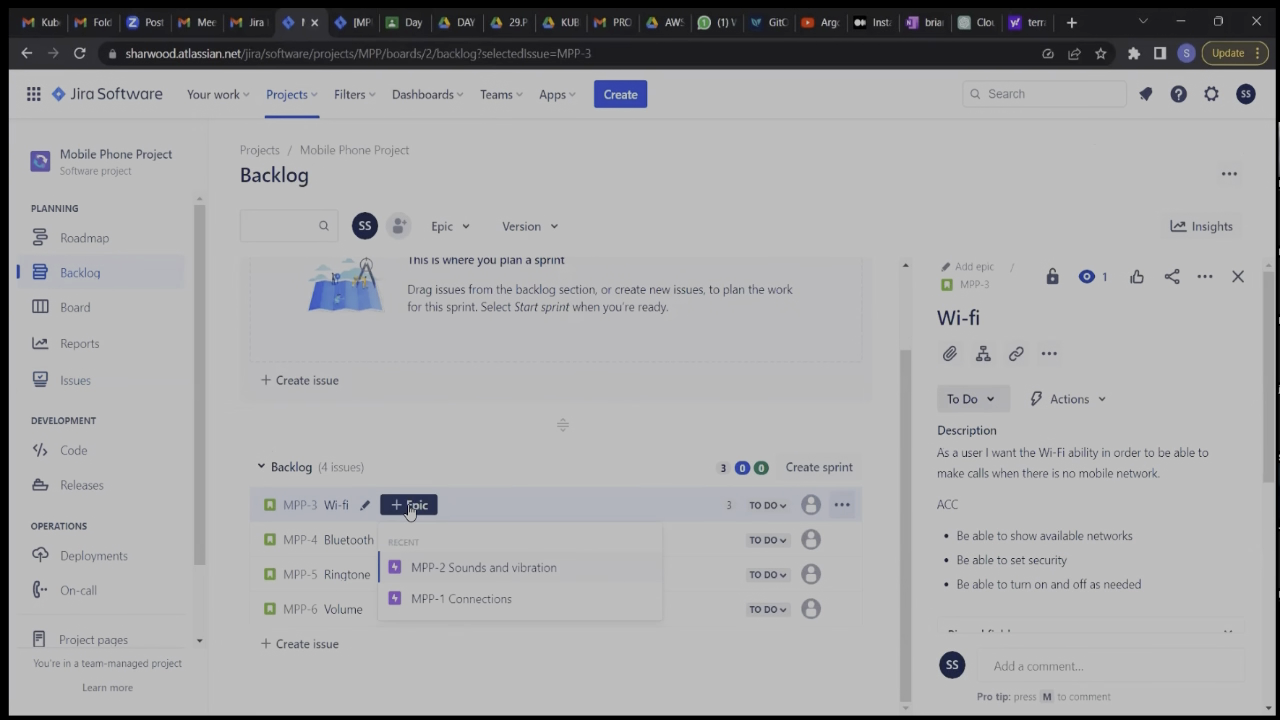
pyautogui.click(466, 600)
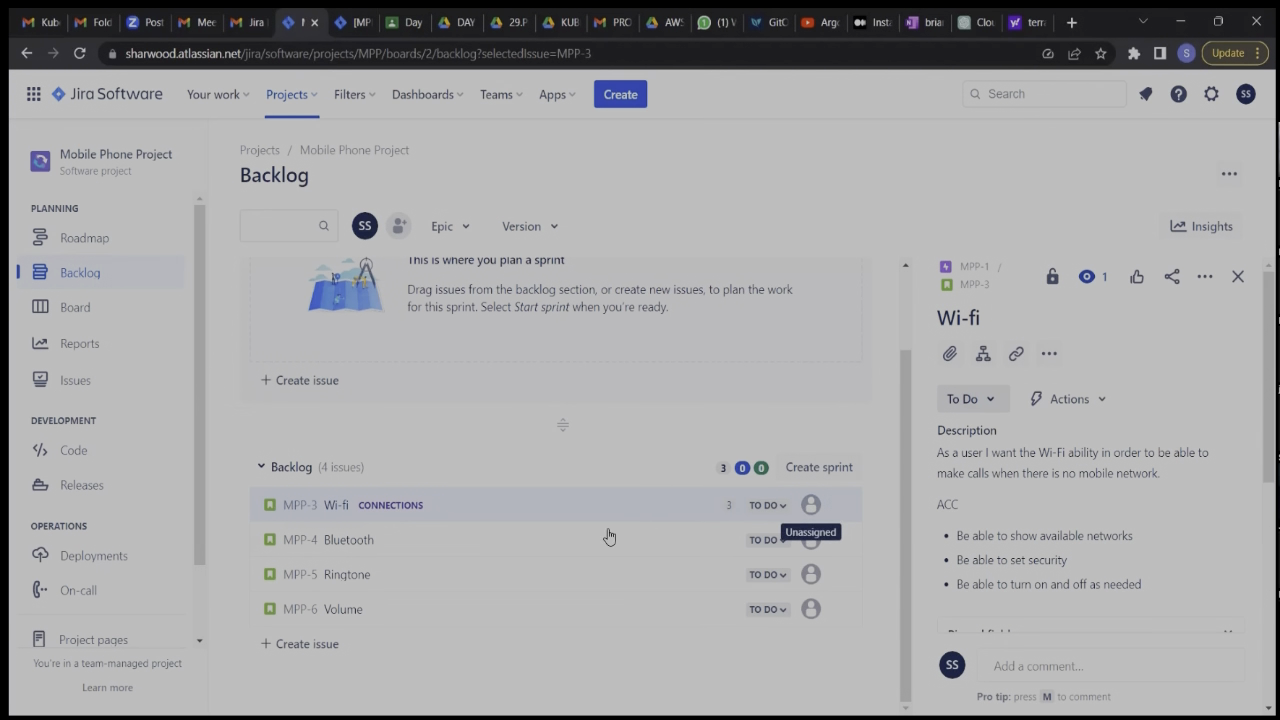
# Set the Bluetooth story's story point estimate to 3 and close its details.
pyautogui.click(352, 541)
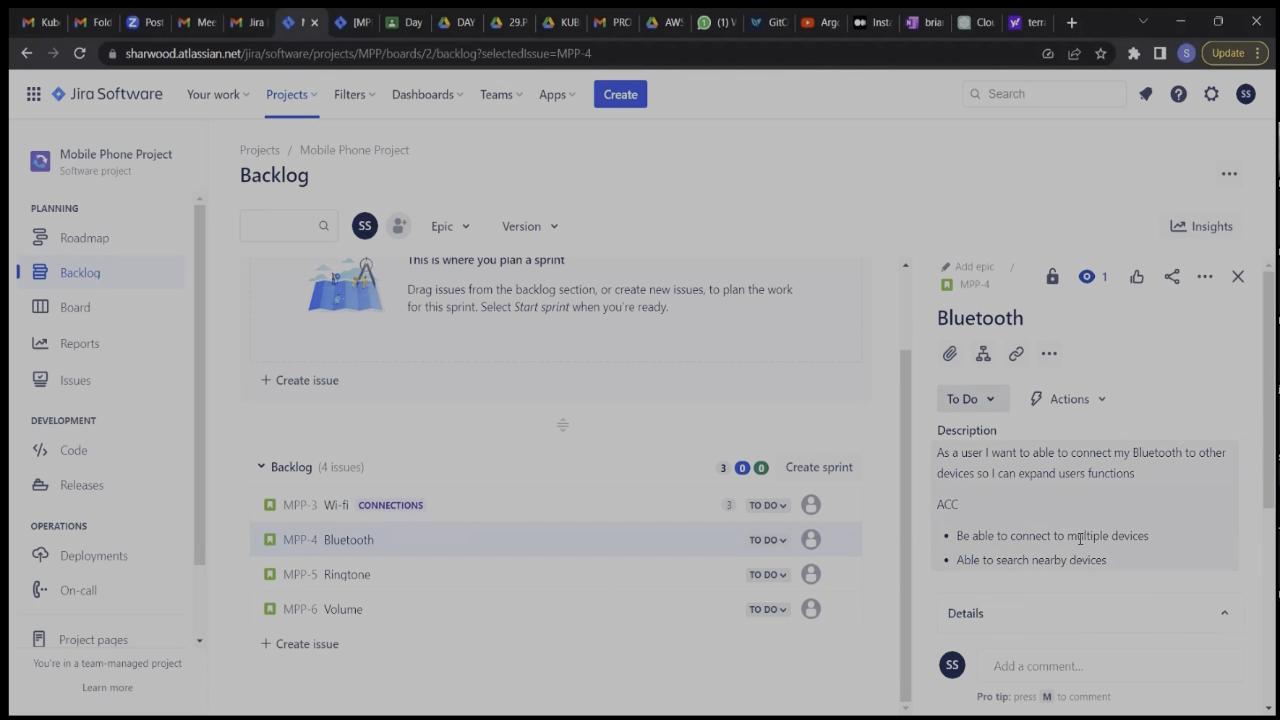
pyautogui.scroll(-3, 1080, 540)
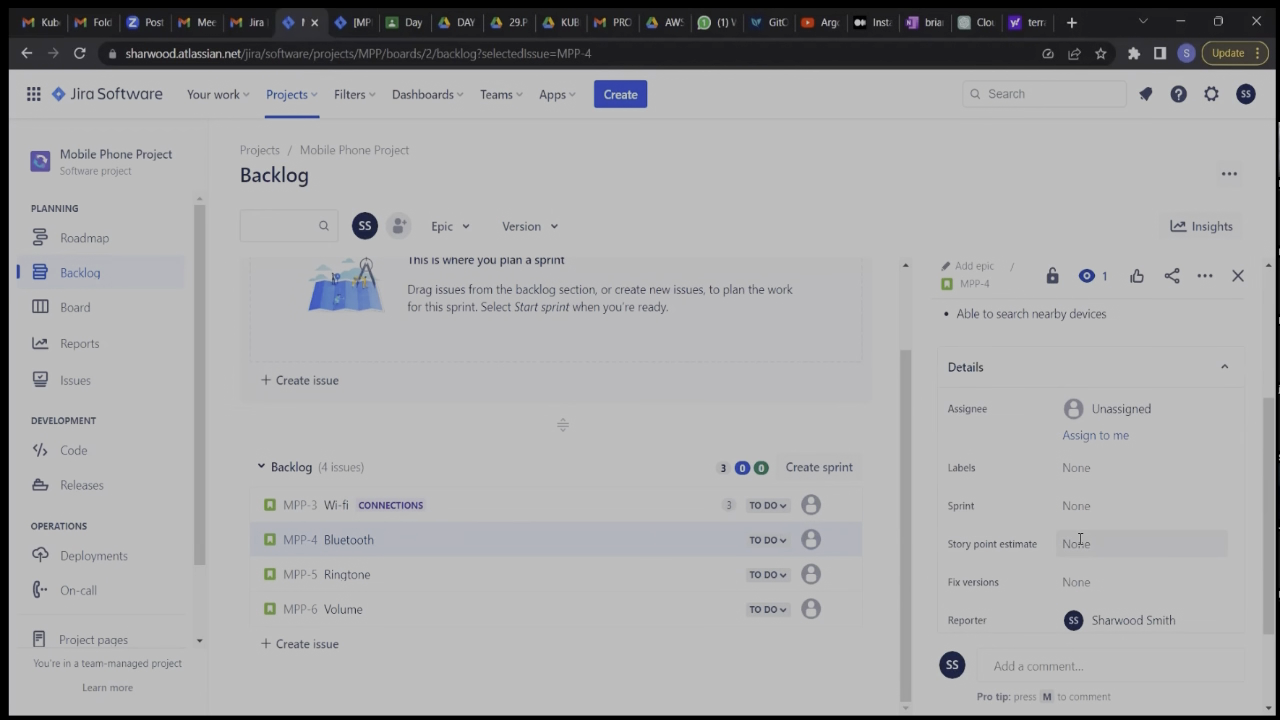
pyautogui.scroll(-2, 1080, 540)
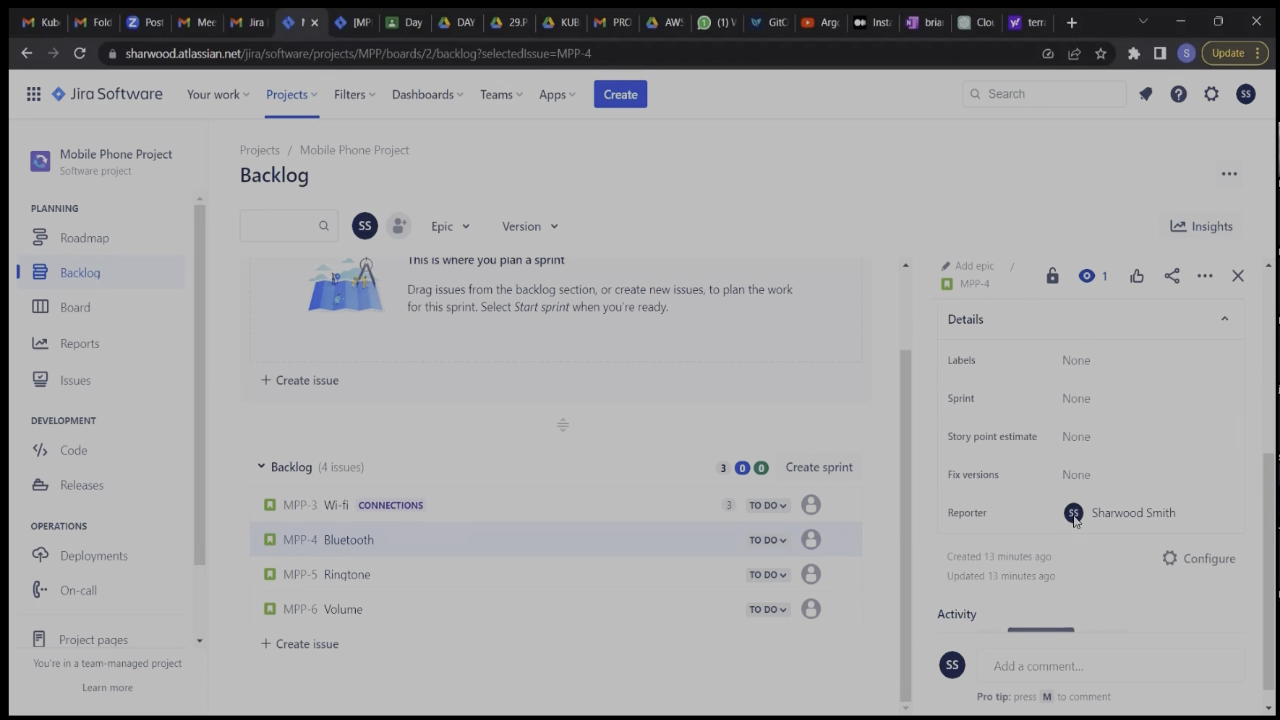
pyautogui.click(1078, 437)
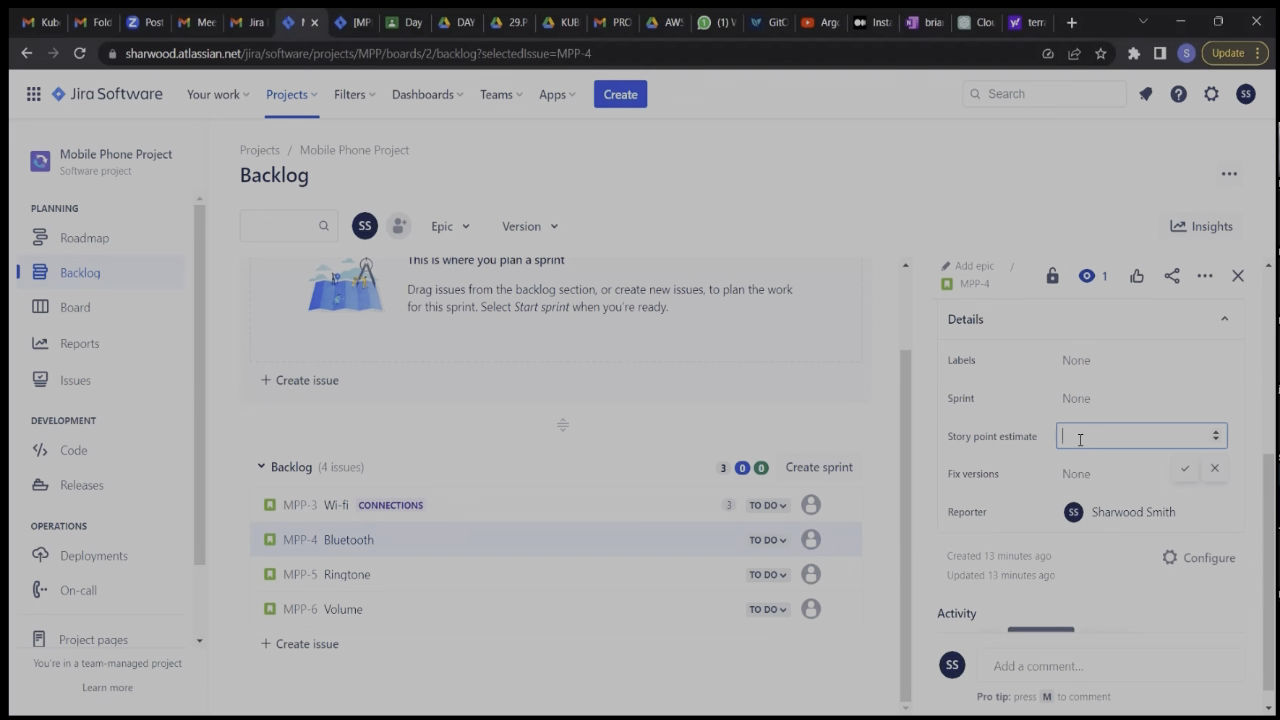
pyautogui.write('3')
pyautogui.press('Return')
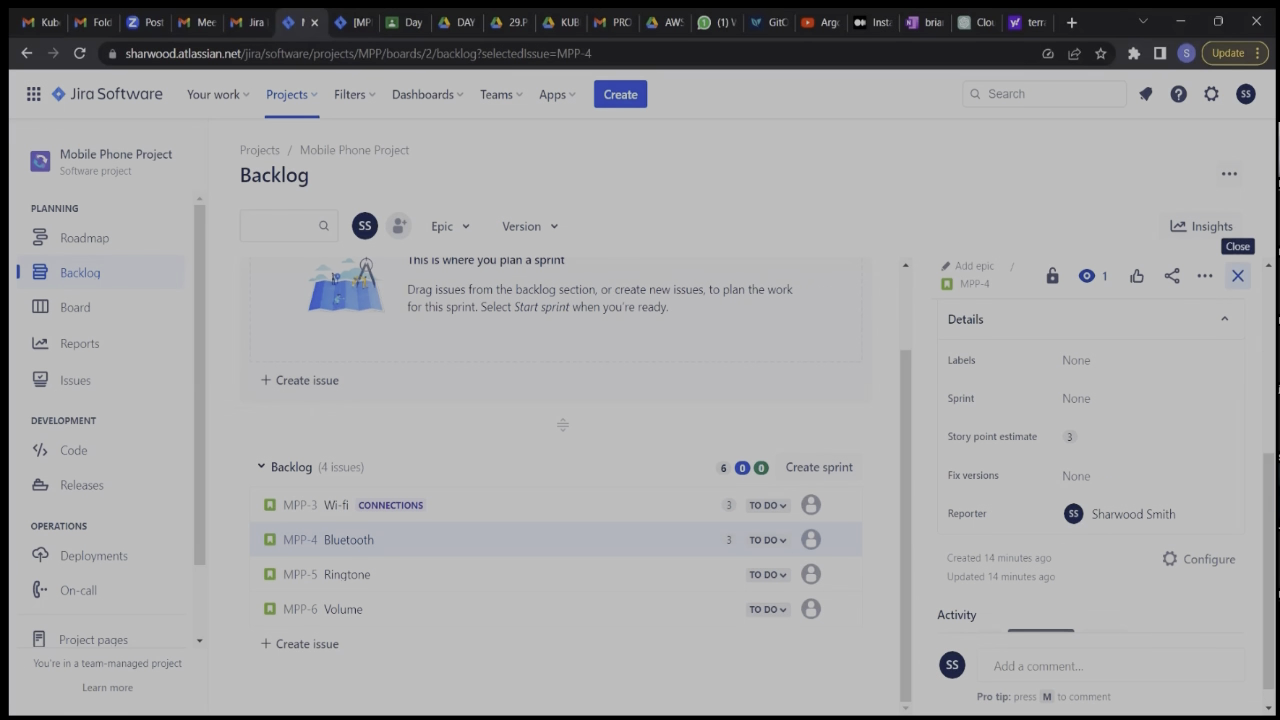
pyautogui.click(1237, 276)
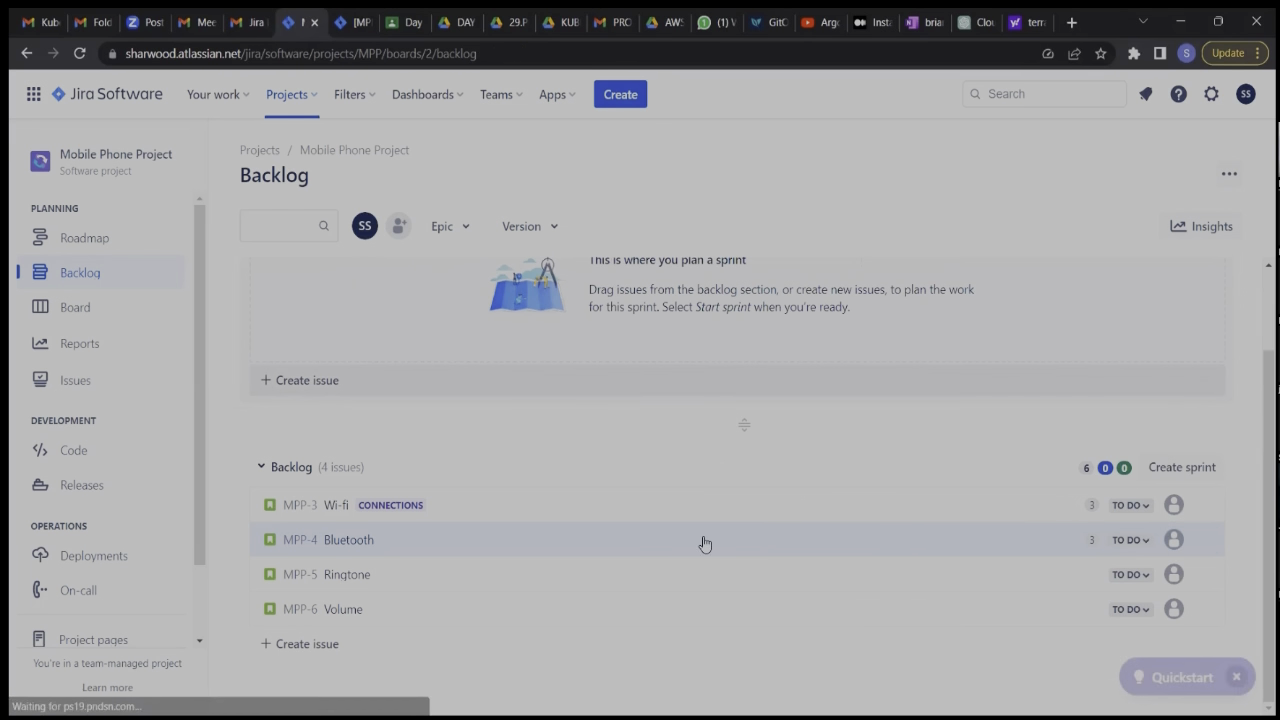
# Link the Bluetooth story to the Connections epic.
pyautogui.click(366, 539)
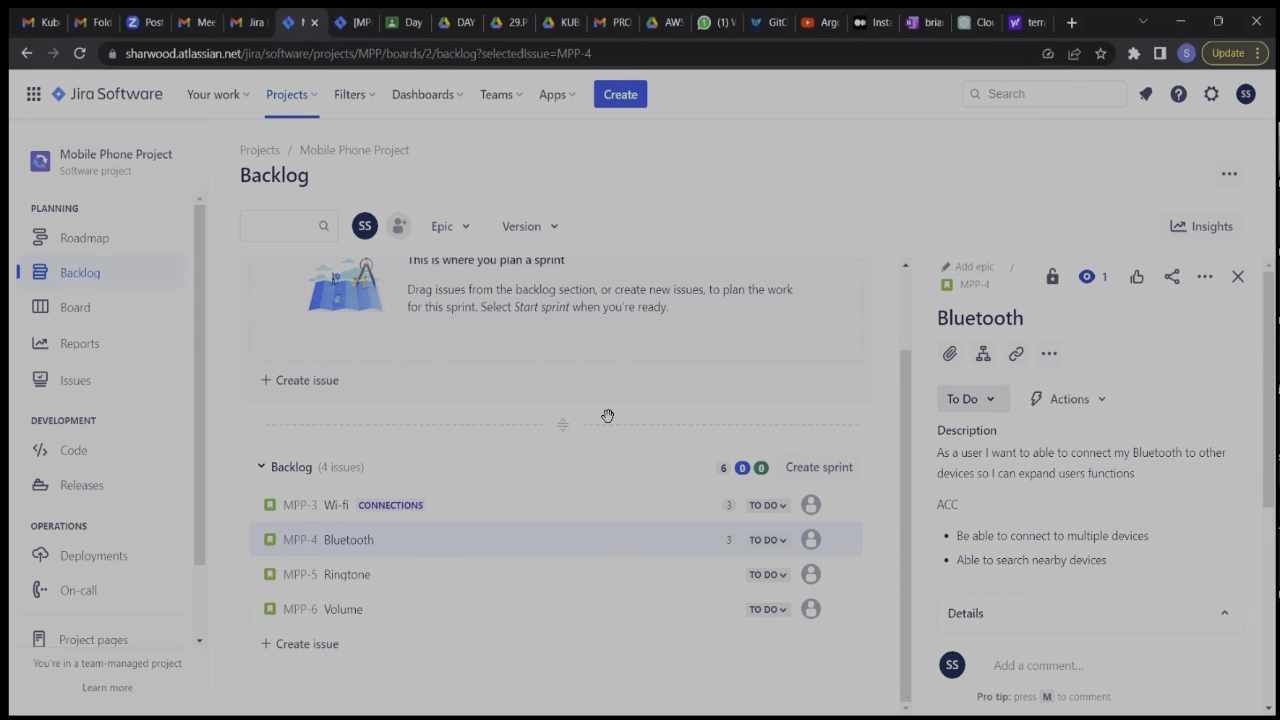
pyautogui.moveTo(403, 550)
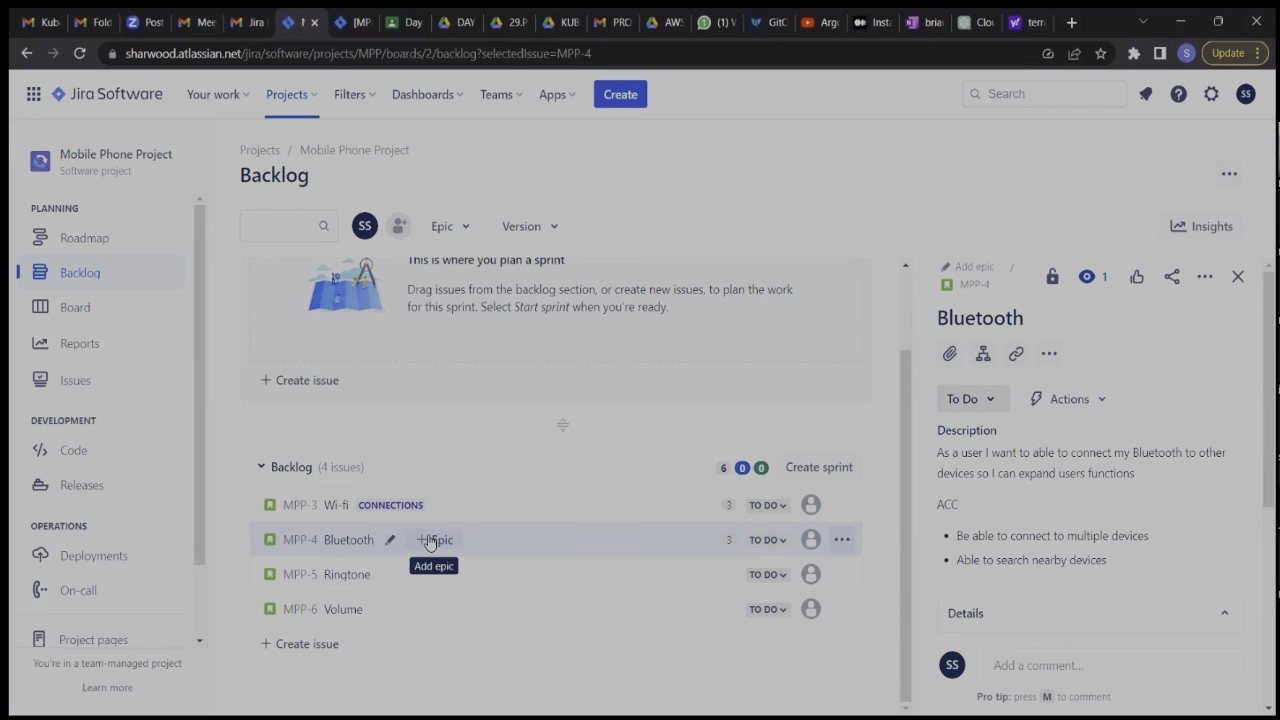
pyautogui.click(431, 541)
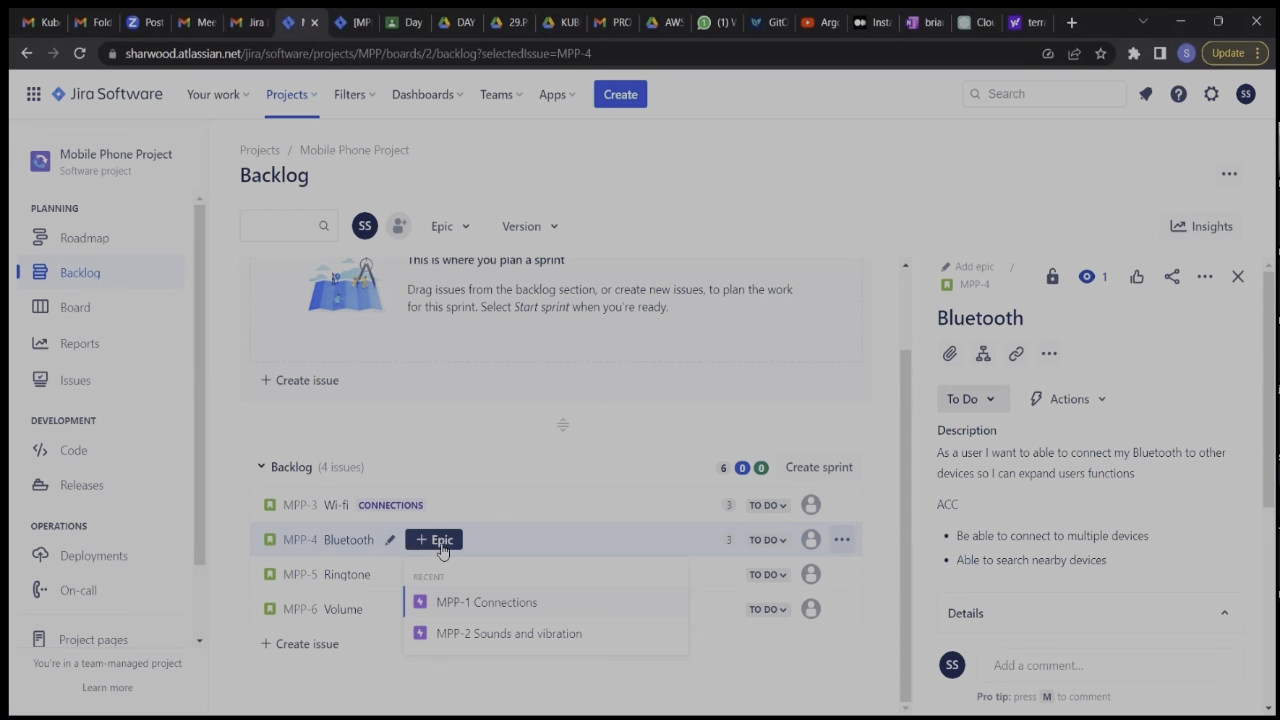
pyautogui.click(510, 613)
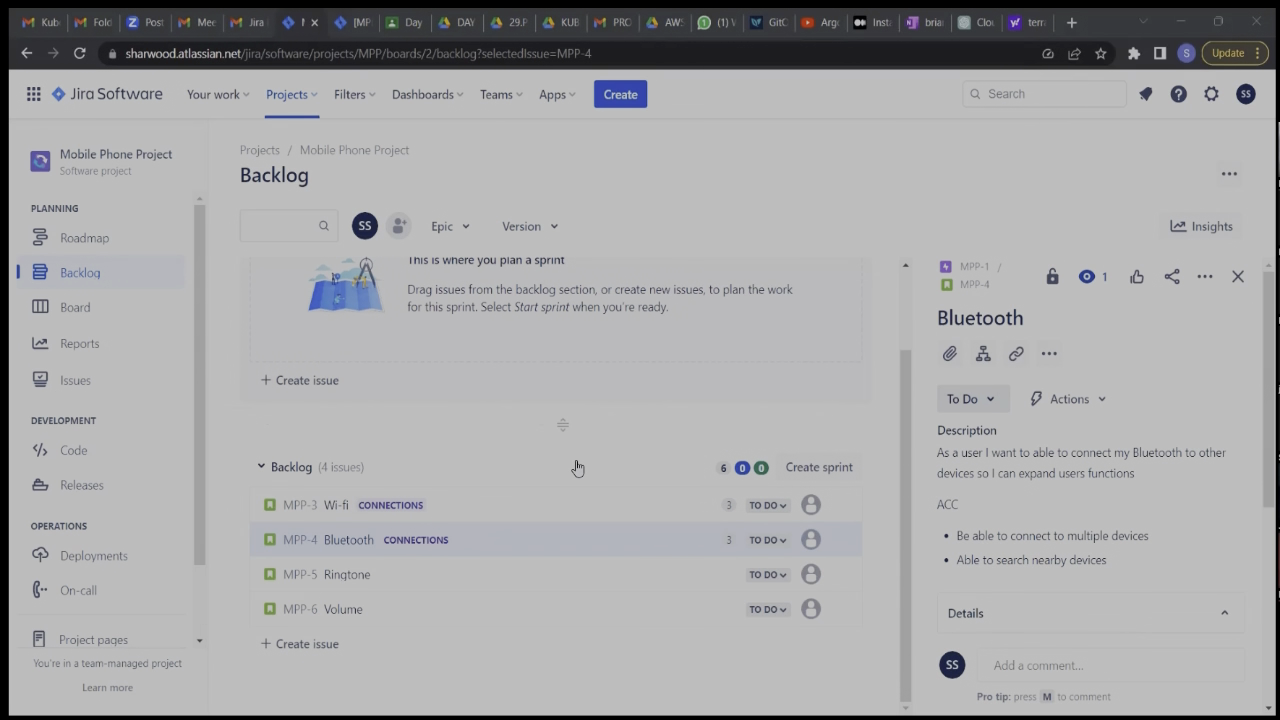
# Open the Ringtone story's details and set its story point estimate to 5.
pyautogui.click(354, 578)
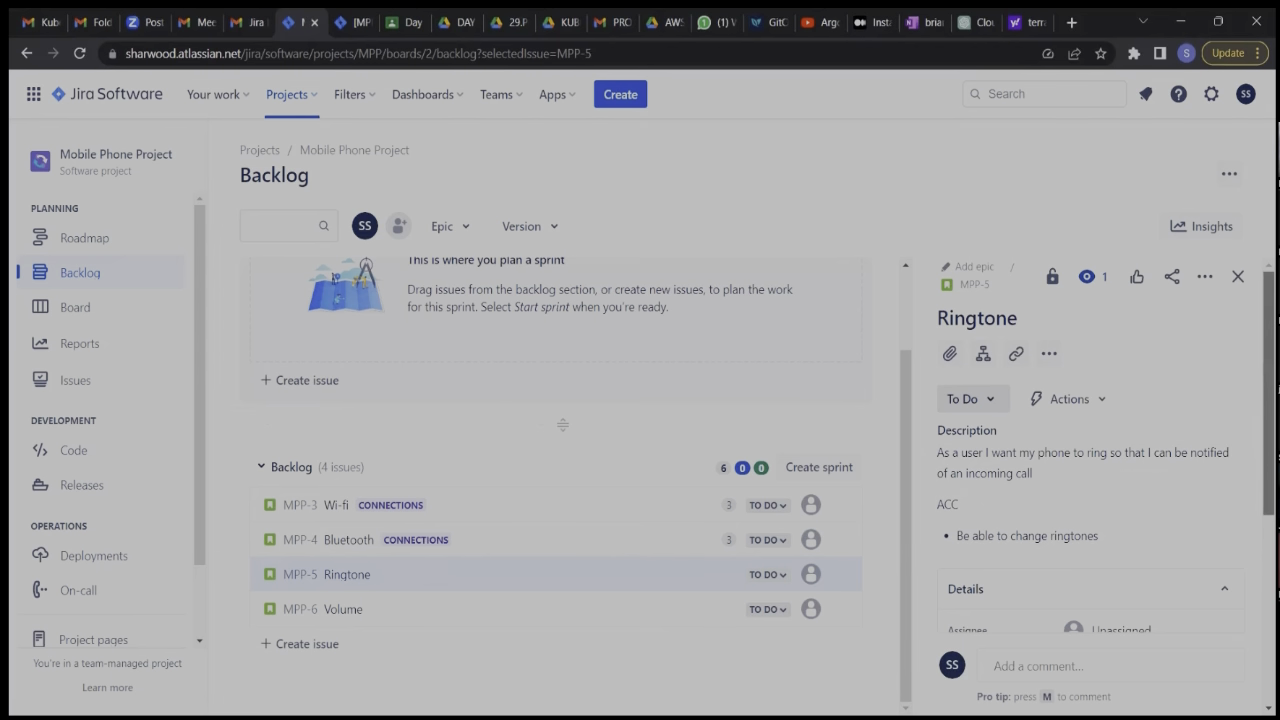
pyautogui.scroll(-3, 1090, 450)
pyautogui.scroll(-1, 1100, 480)
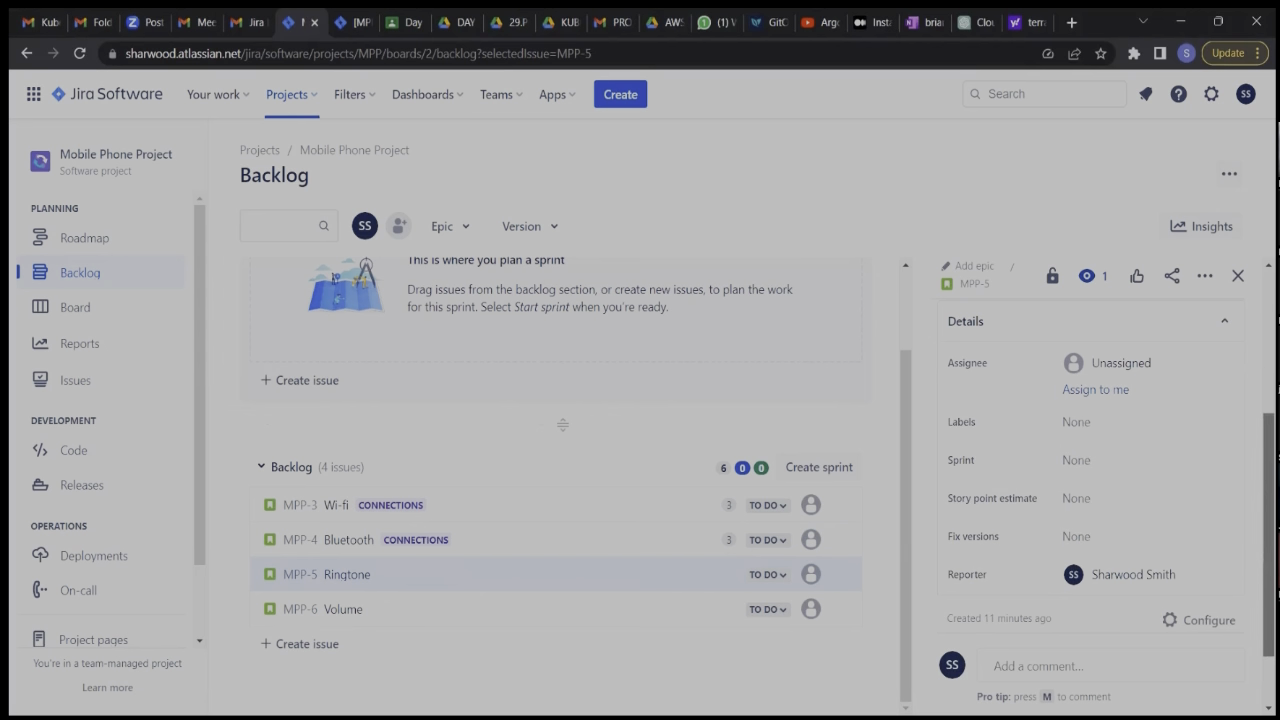
pyautogui.scroll(2, 1090, 450)
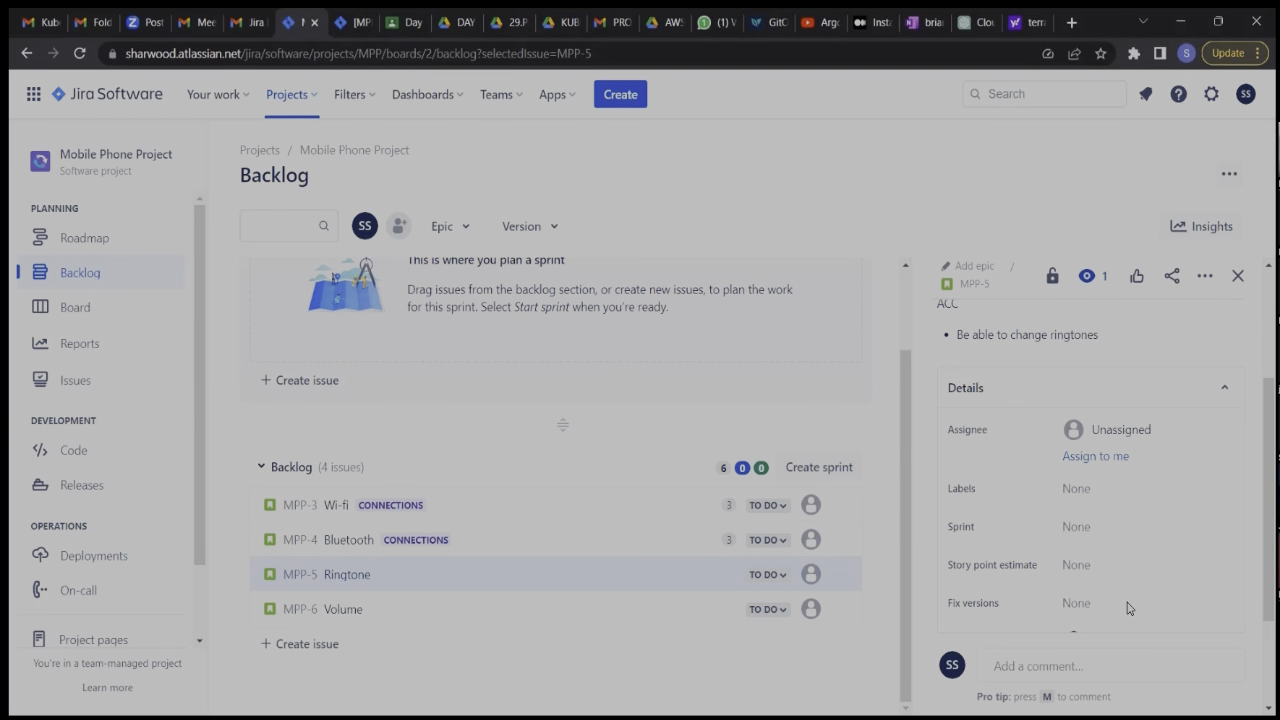
pyautogui.click(1063, 566)
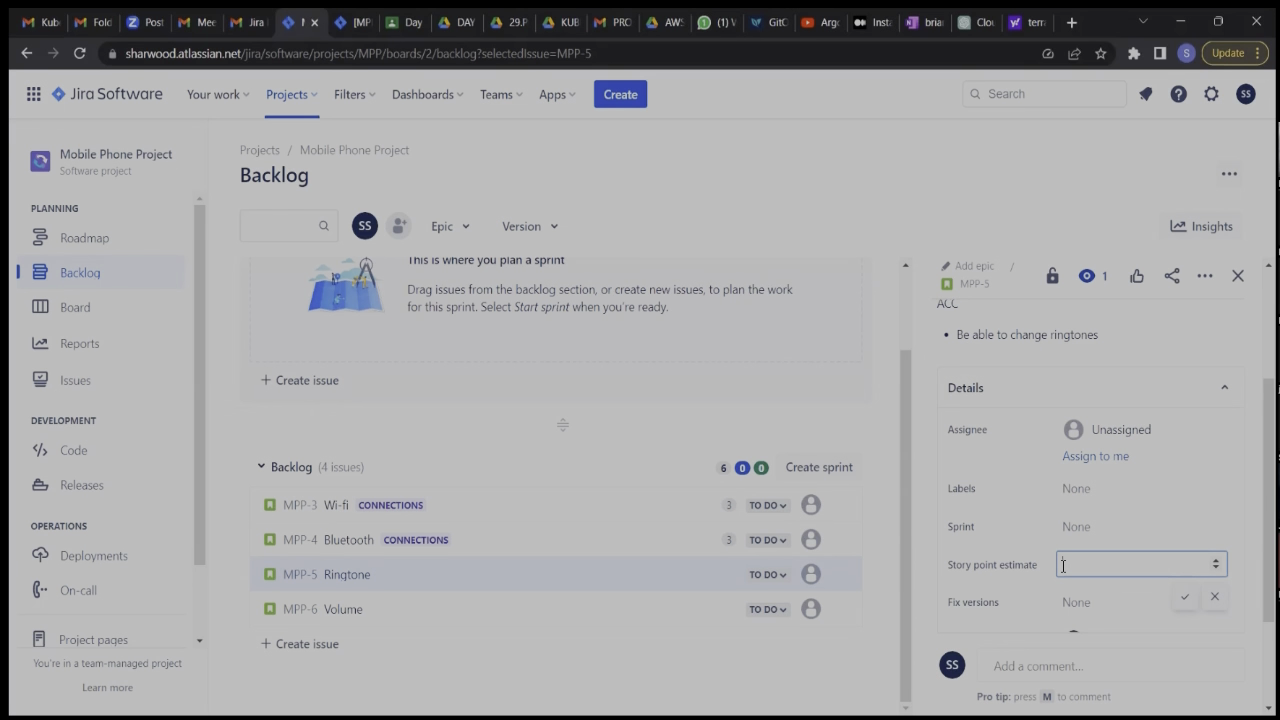
pyautogui.write('5')
pyautogui.press('Return')
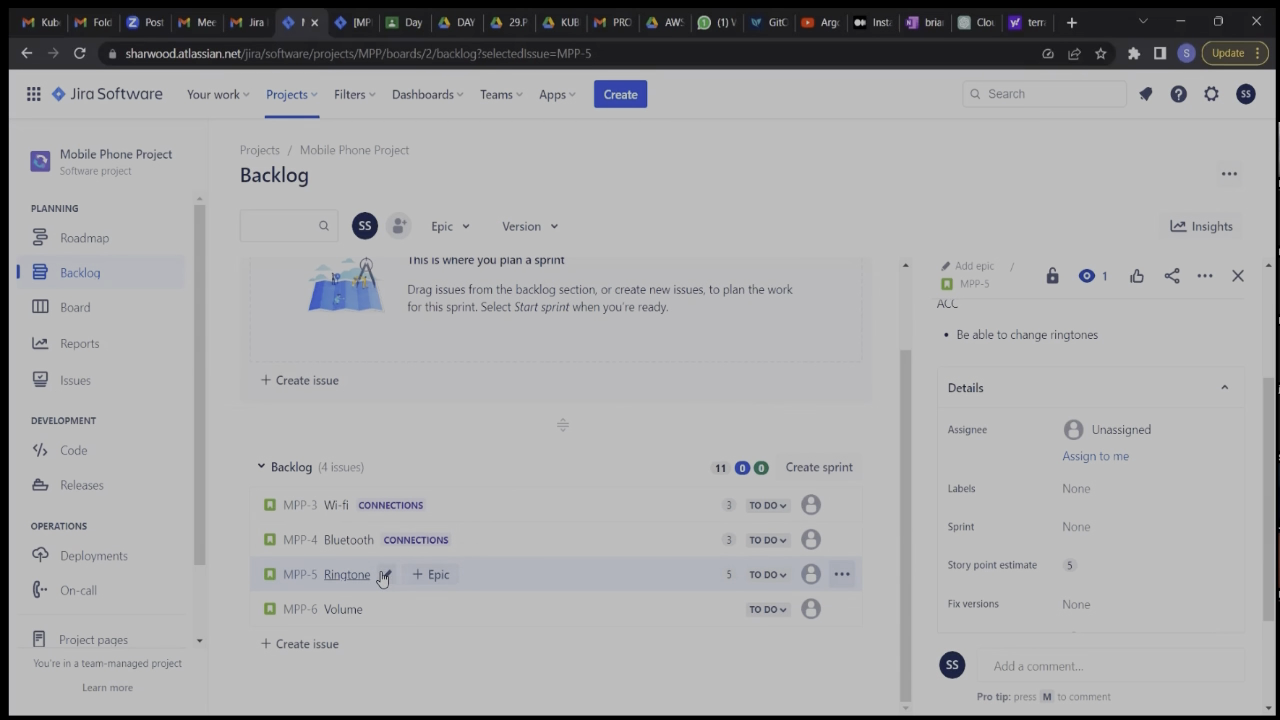
# Link the Ringtone story to the Sounds and vibration epic.
pyautogui.click(436, 576)
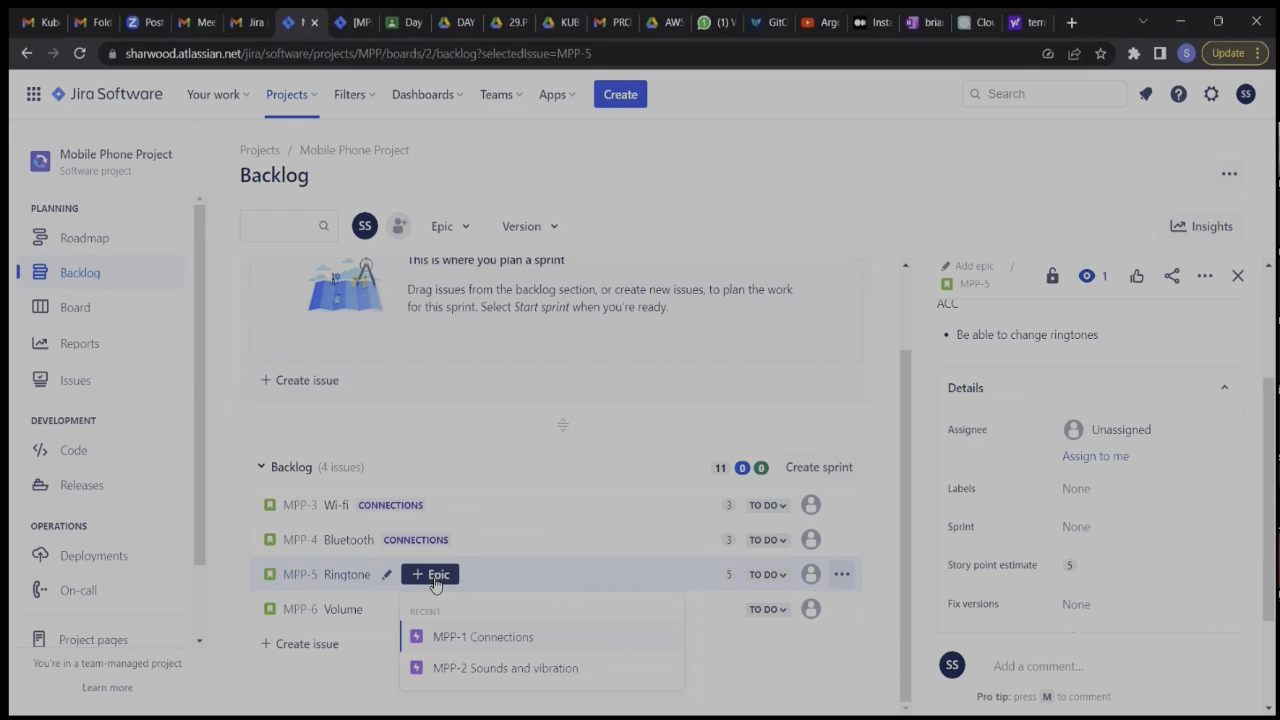
pyautogui.click(412, 654)
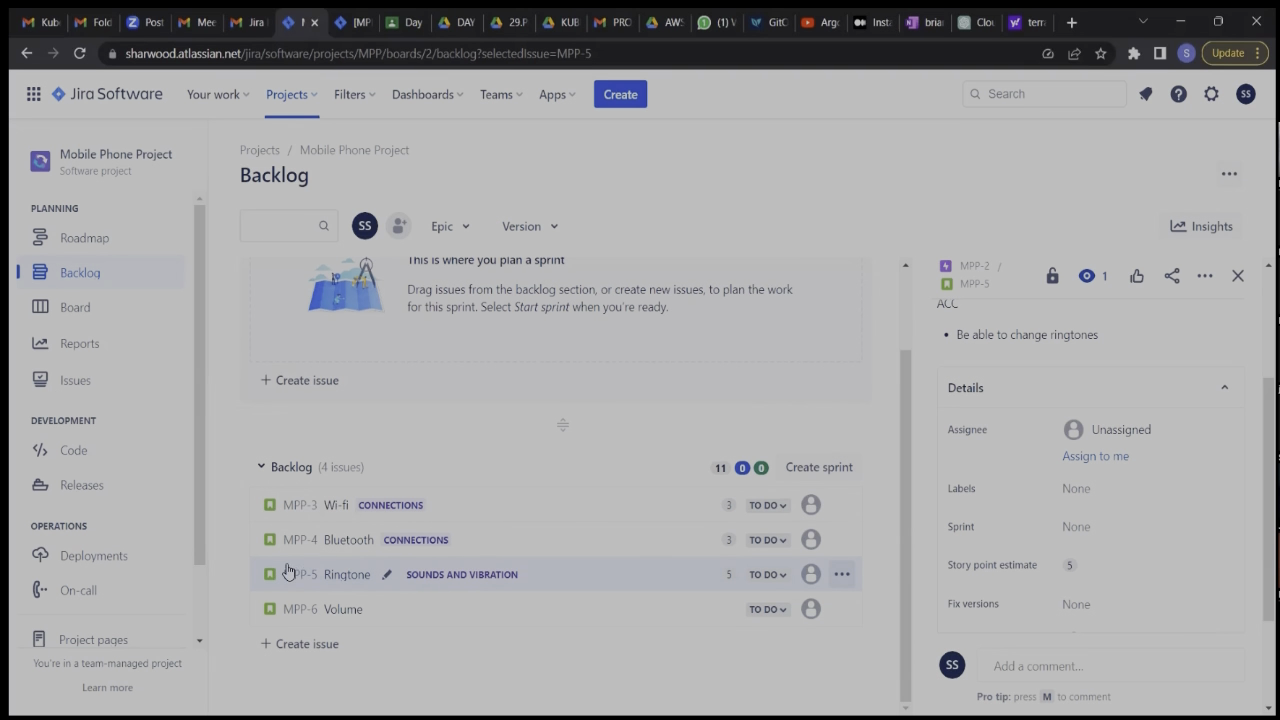
pyautogui.moveTo(242, 497)
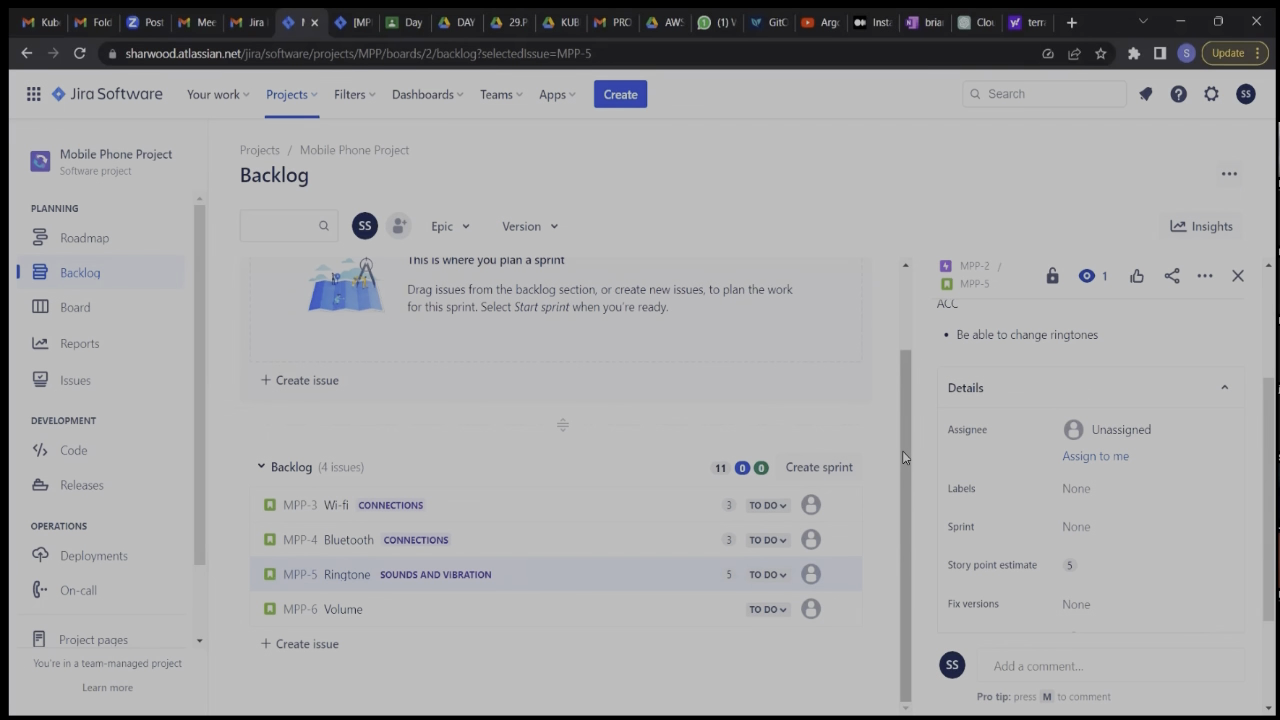
# Open the Volume story's details and set its story point estimate to 8.
pyautogui.moveTo(1269, 440); pyautogui.dragTo(1269, 476)
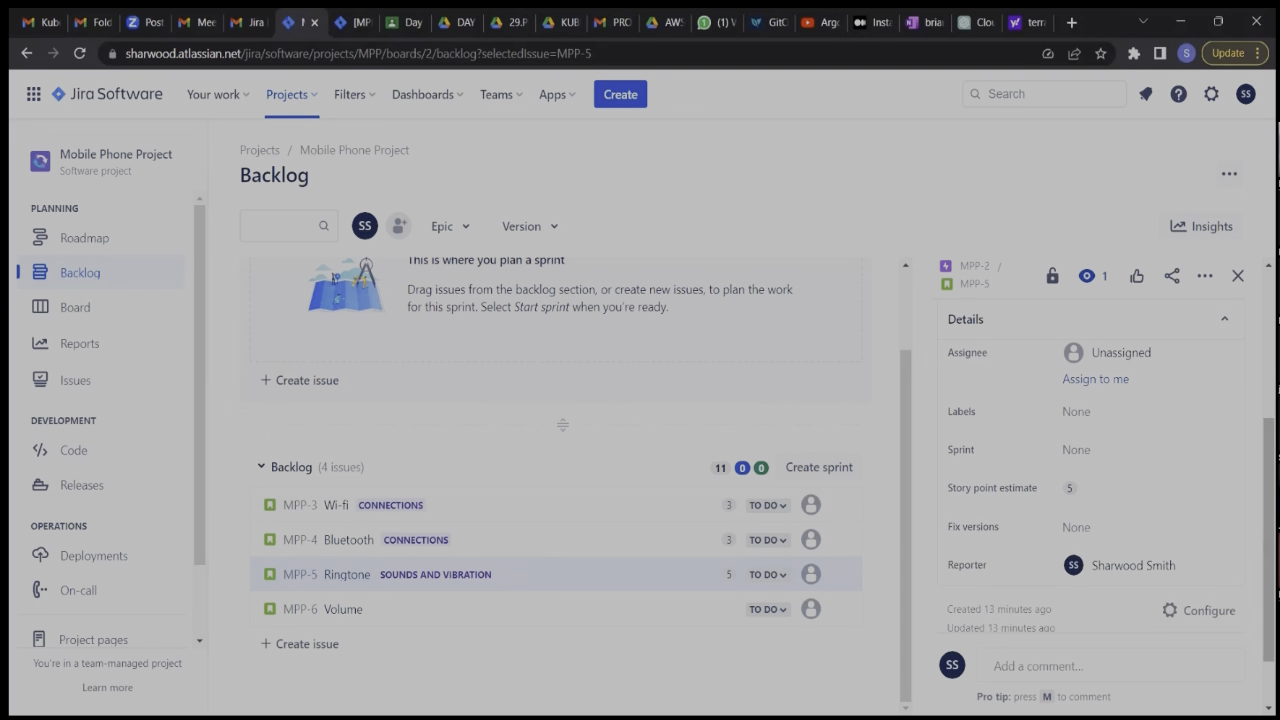
pyautogui.click(334, 609)
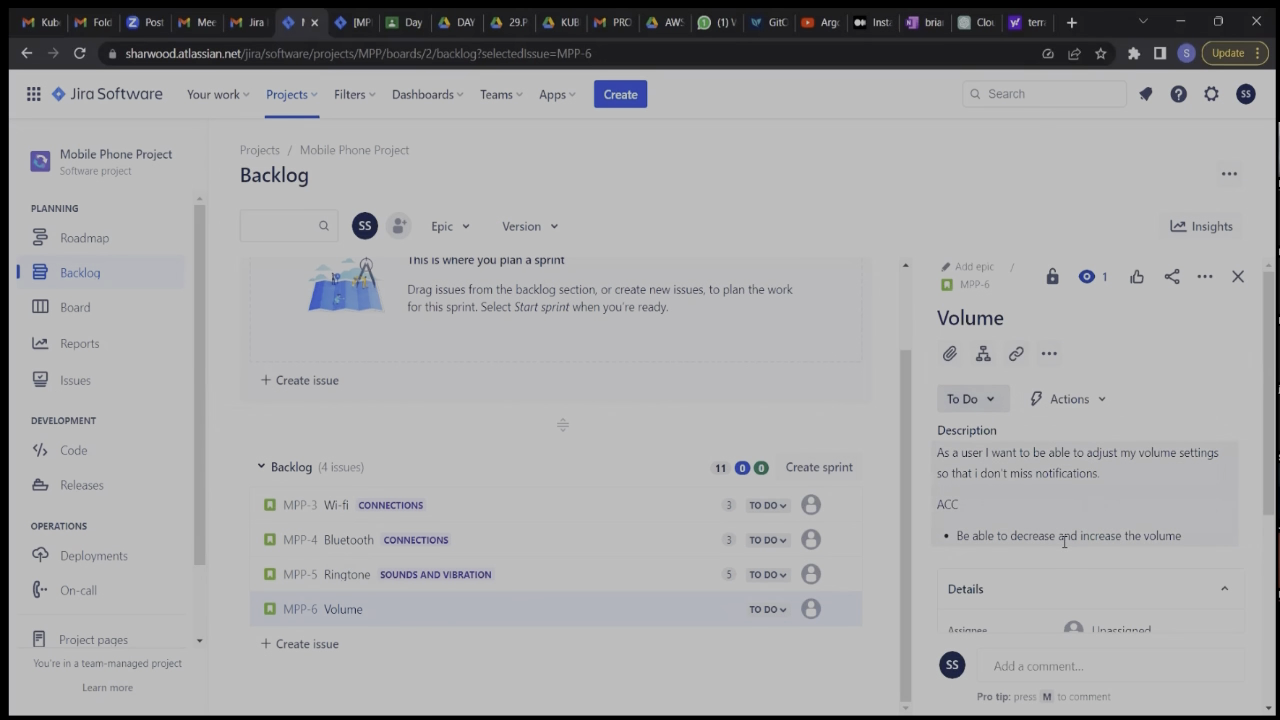
pyautogui.scroll(-3, 1064, 541)
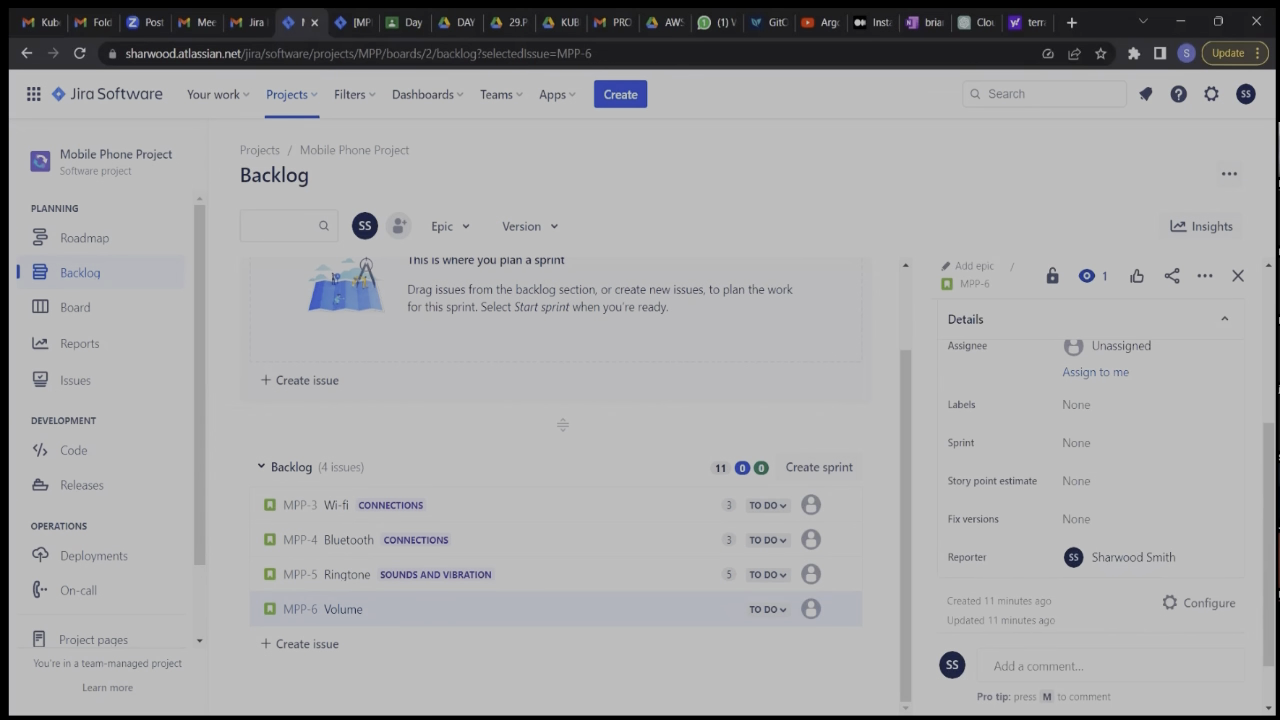
pyautogui.click(1080, 481)
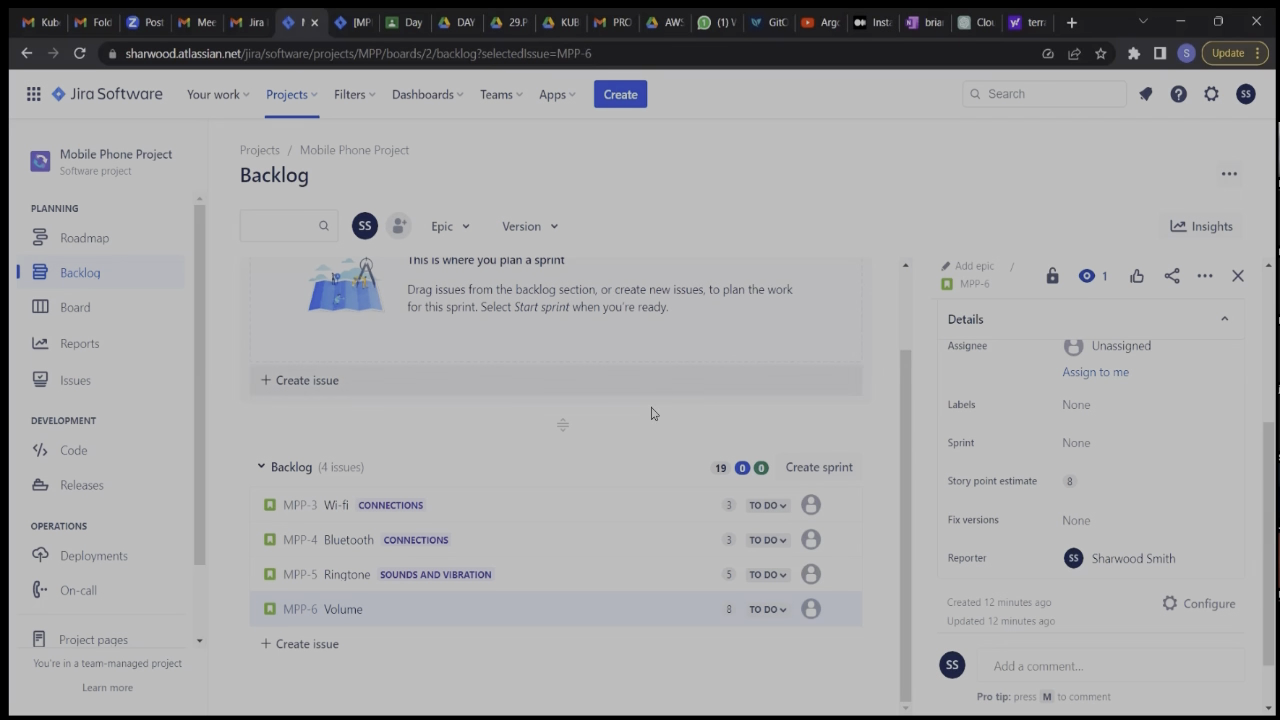
# Link the Volume story to the Sounds and vibration epic.
pyautogui.click(424, 609)
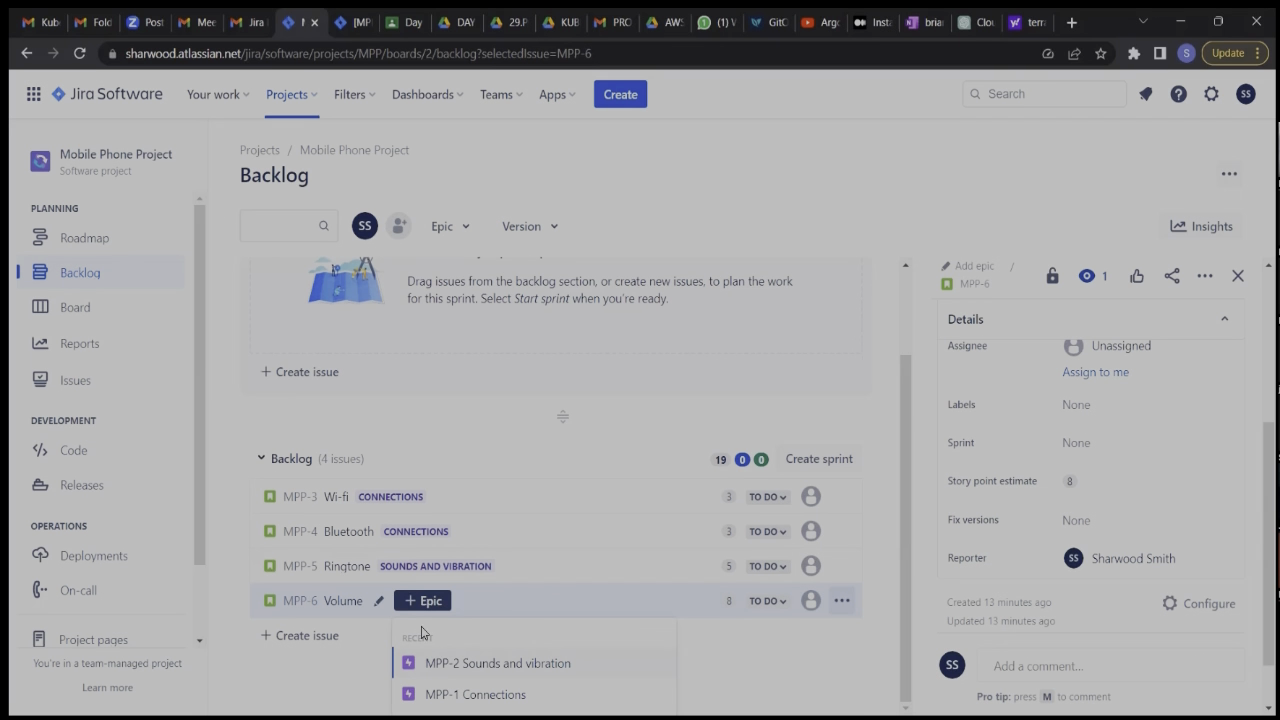
pyautogui.click(965, 270)
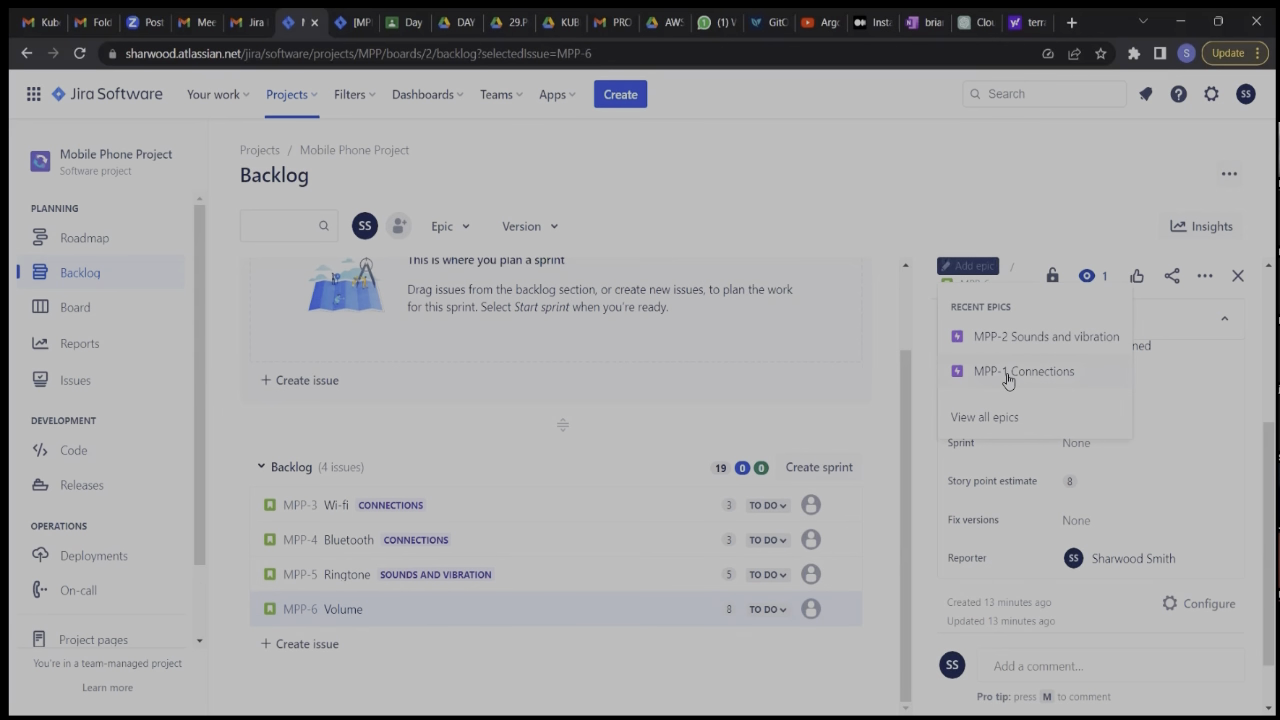
pyautogui.click(988, 336)
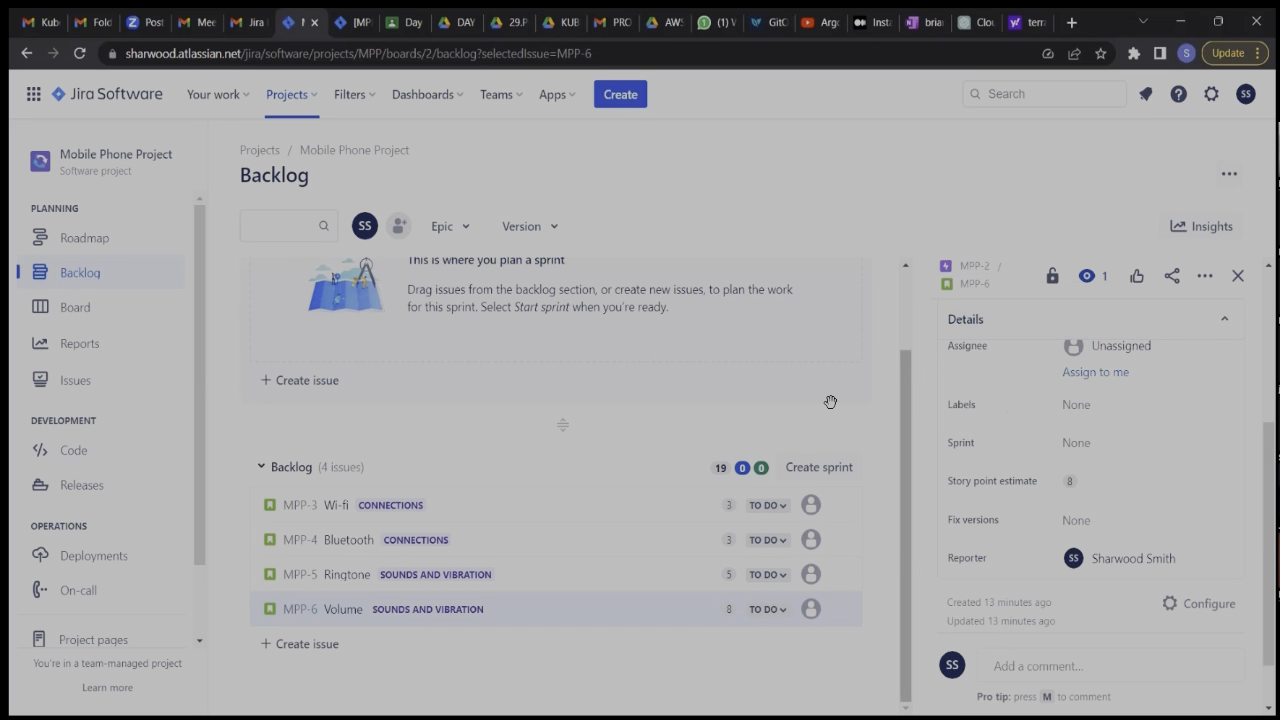
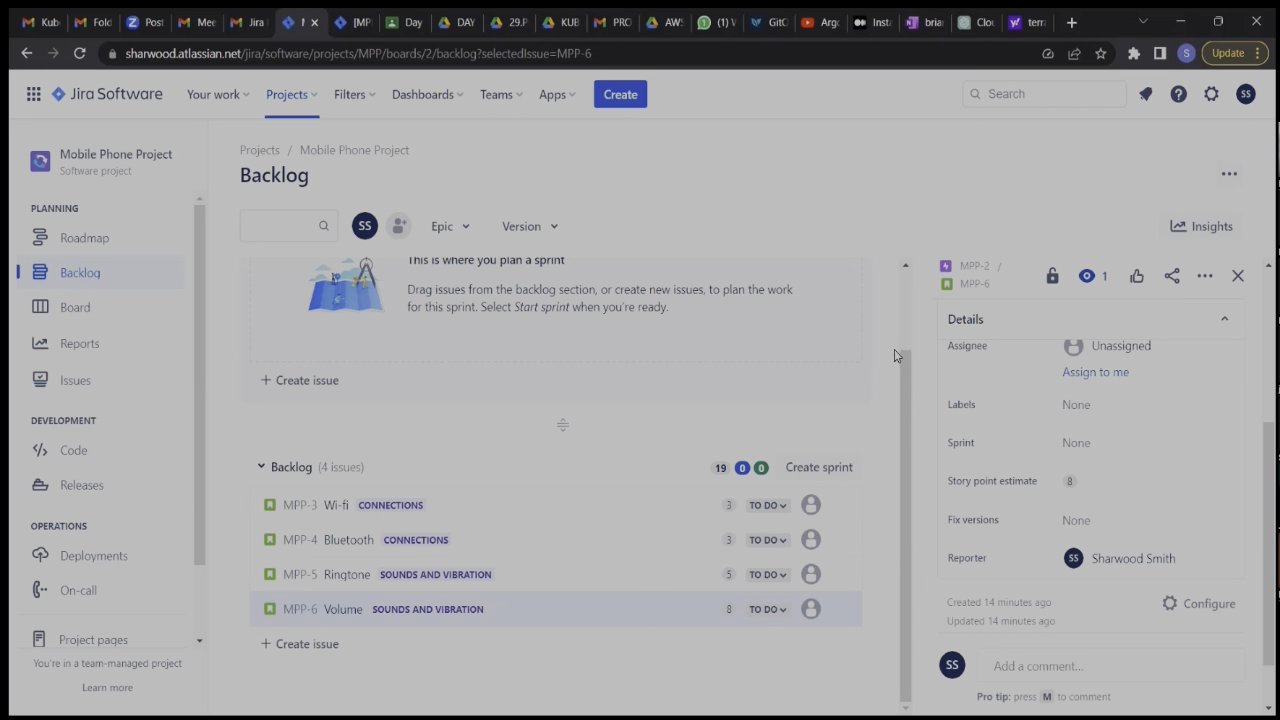
pyautogui.scroll(2, 874, 357)
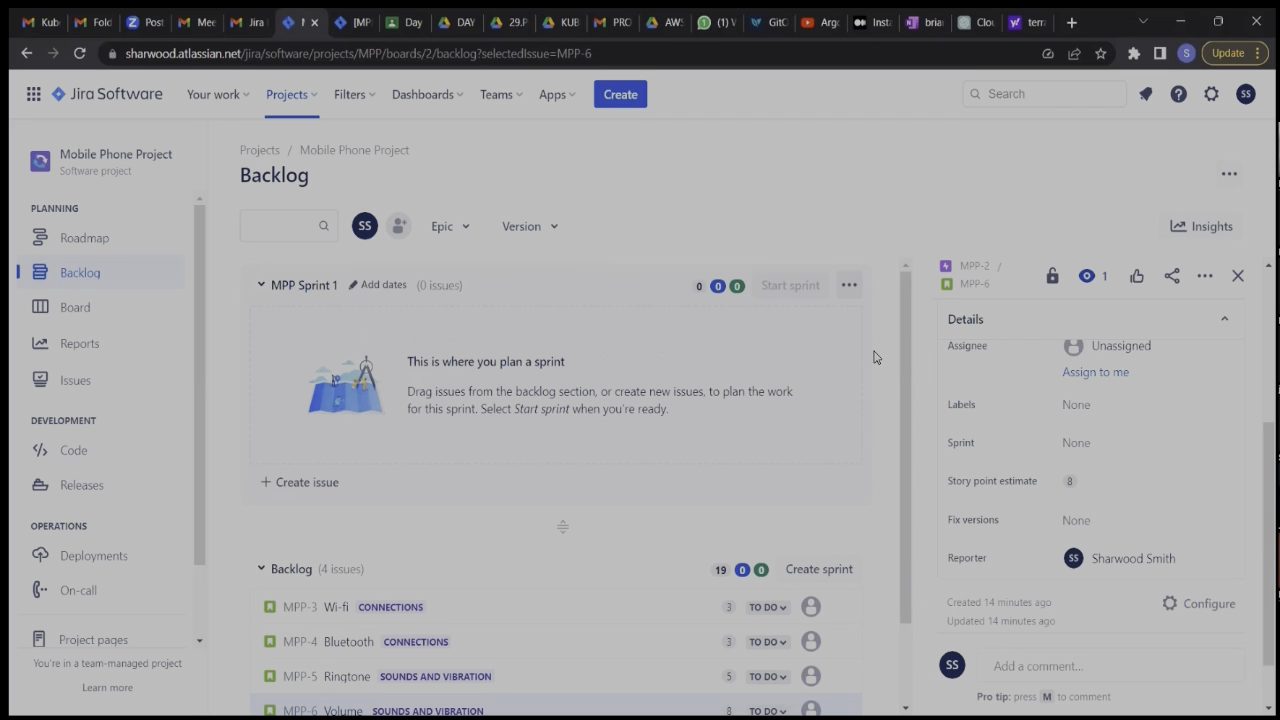
pyautogui.scroll(-2, 874, 357)
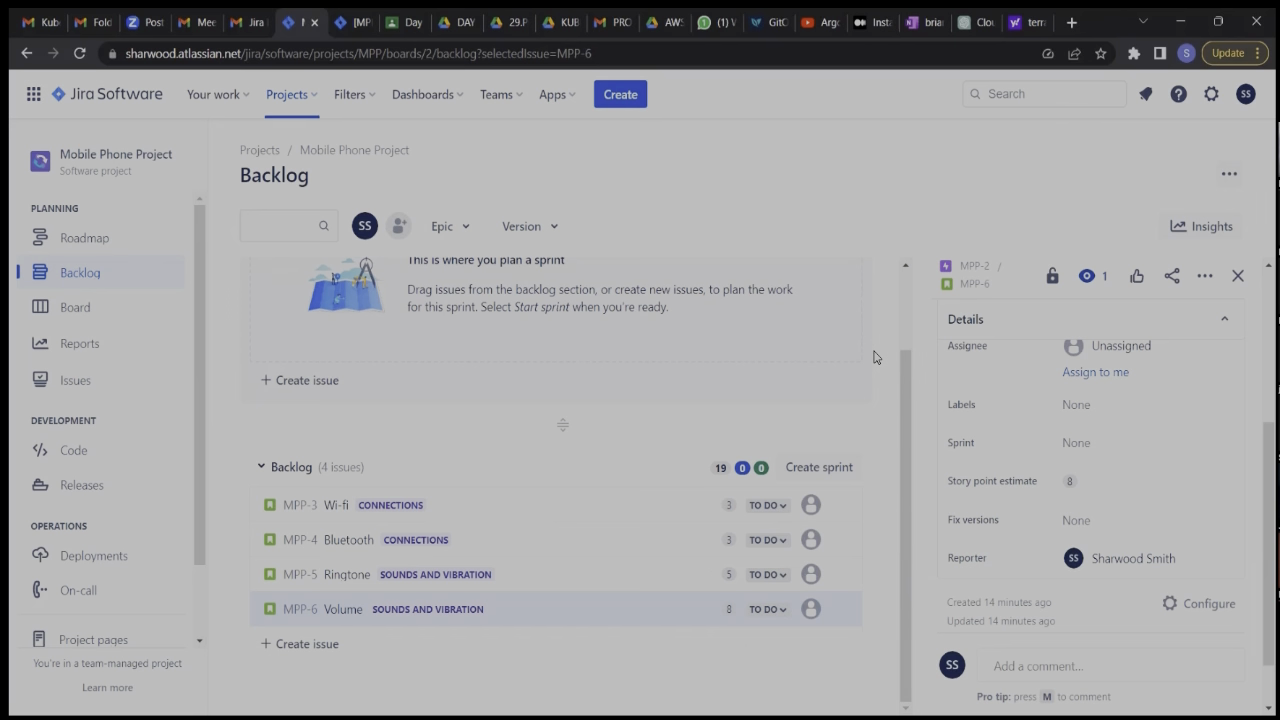
pyautogui.moveTo(700, 496)
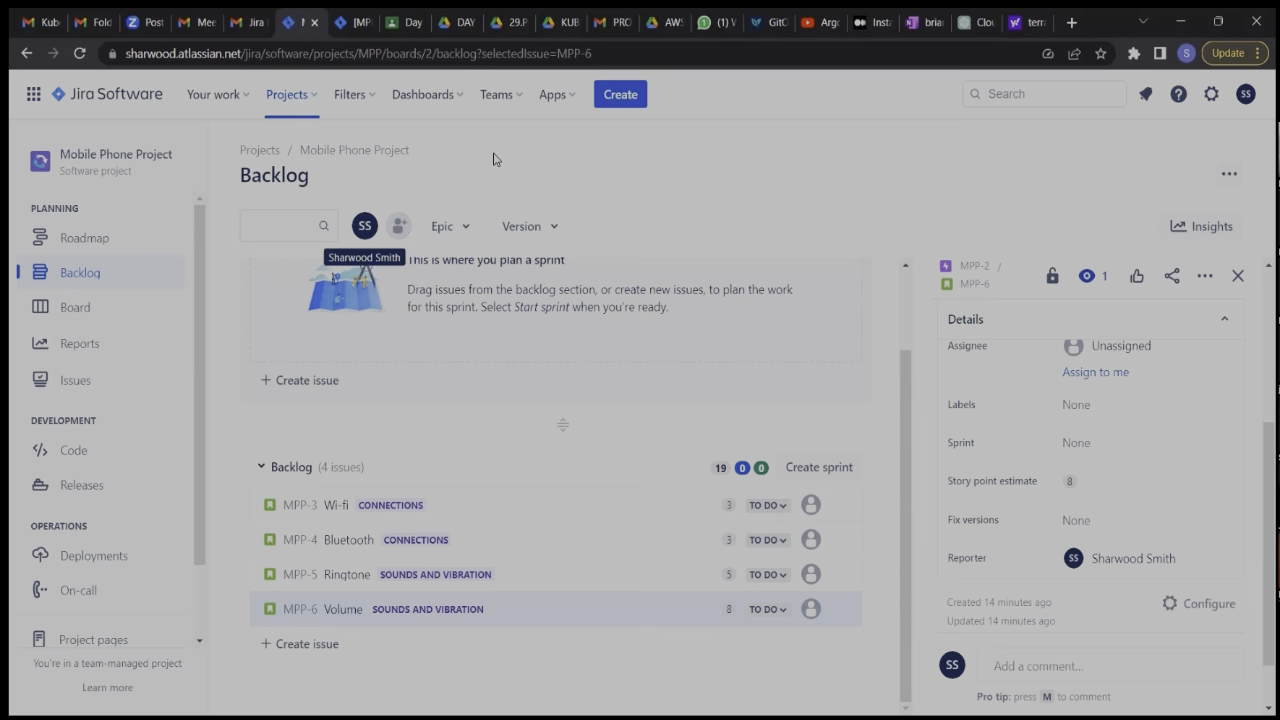
pyautogui.click(398, 231)
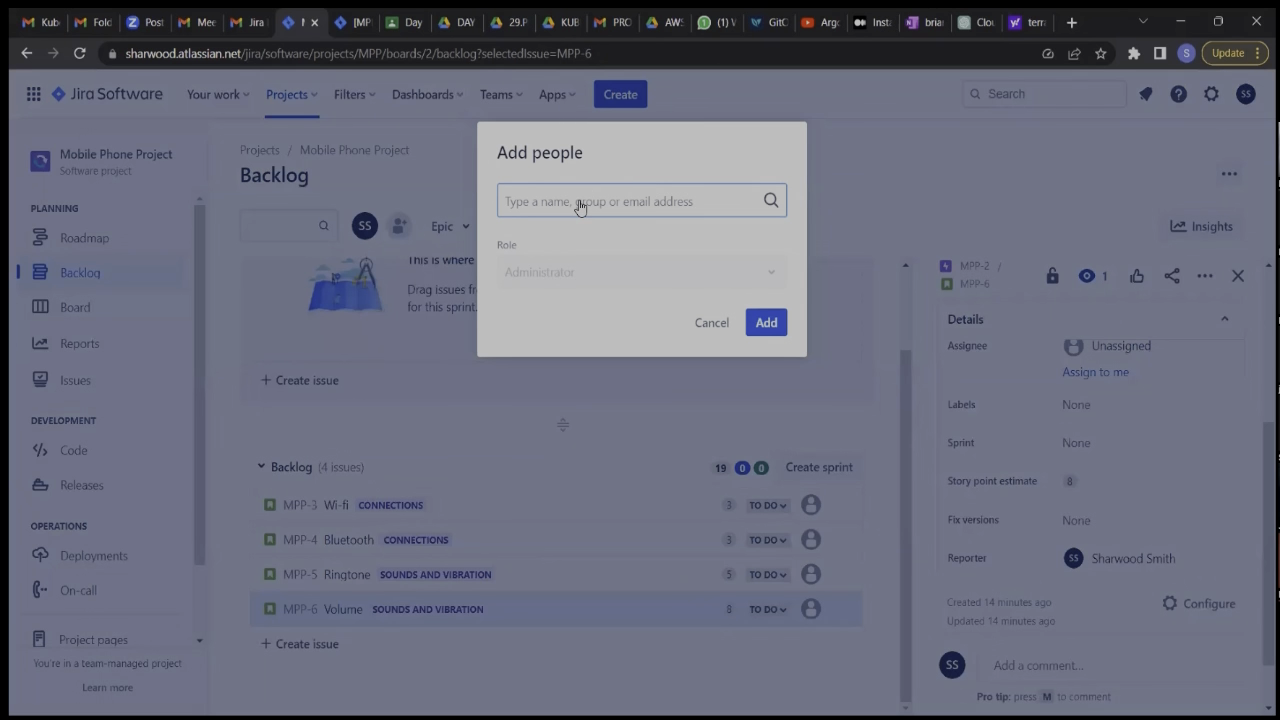
pyautogui.write('ng')
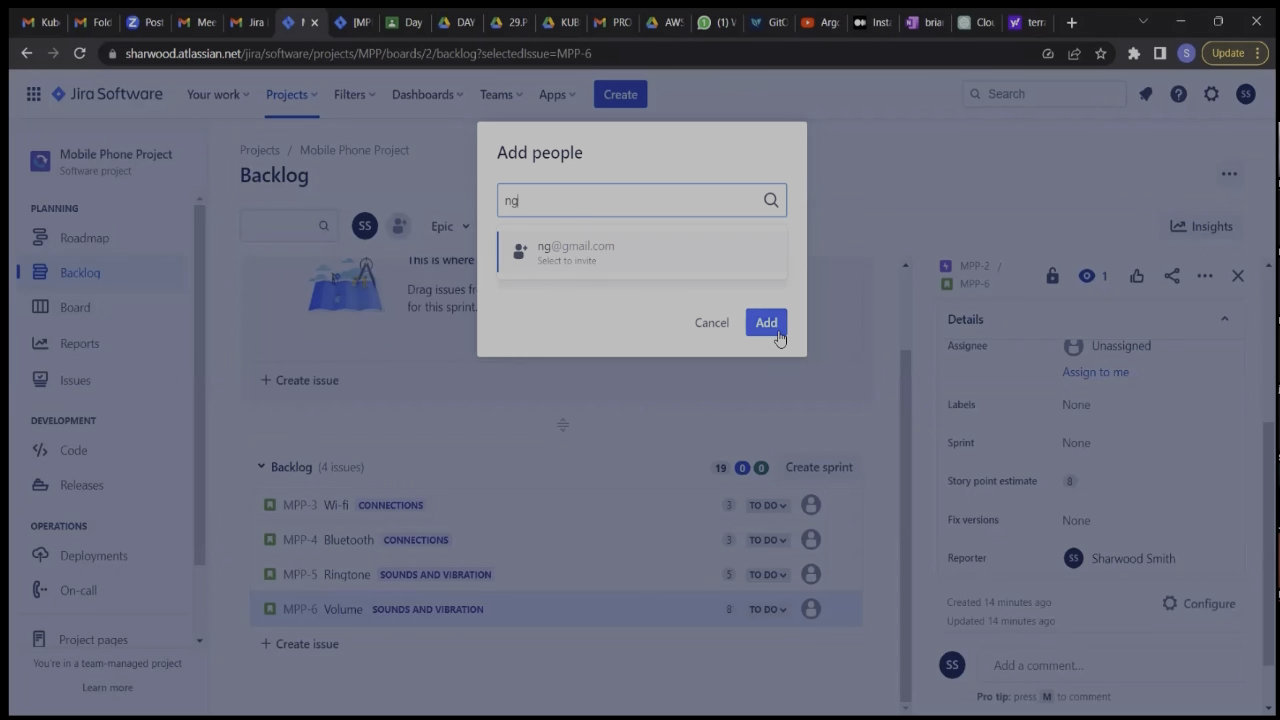
pyautogui.click(712, 324)
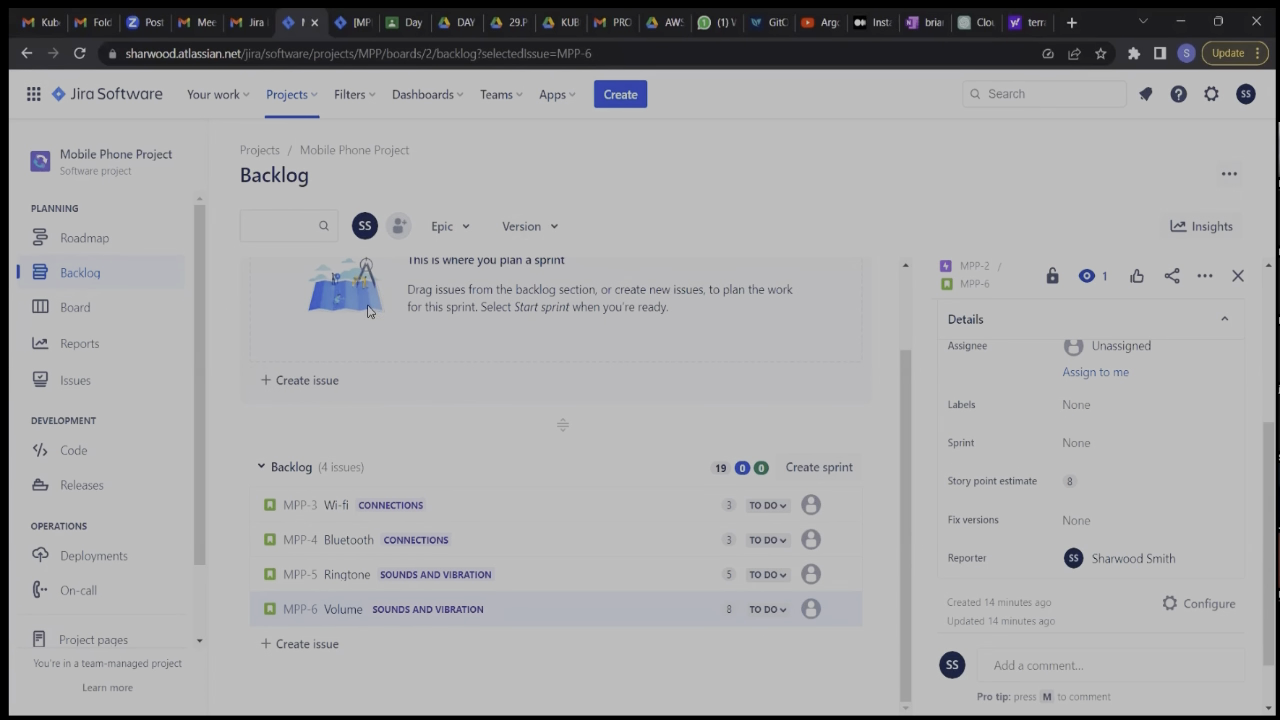
# Assign the Wi-fi and Bluetooth stories in the backlog to your own account.
pyautogui.click(811, 505)
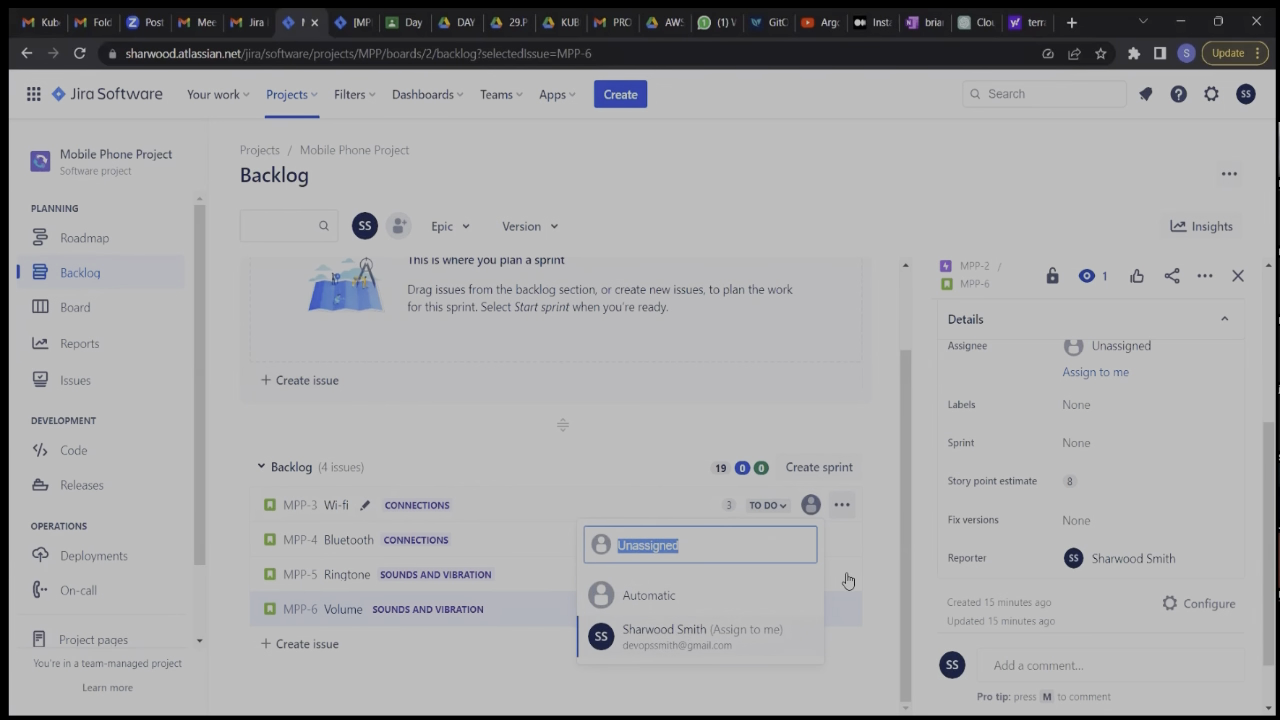
pyautogui.scroll(-2, 1070, 525)
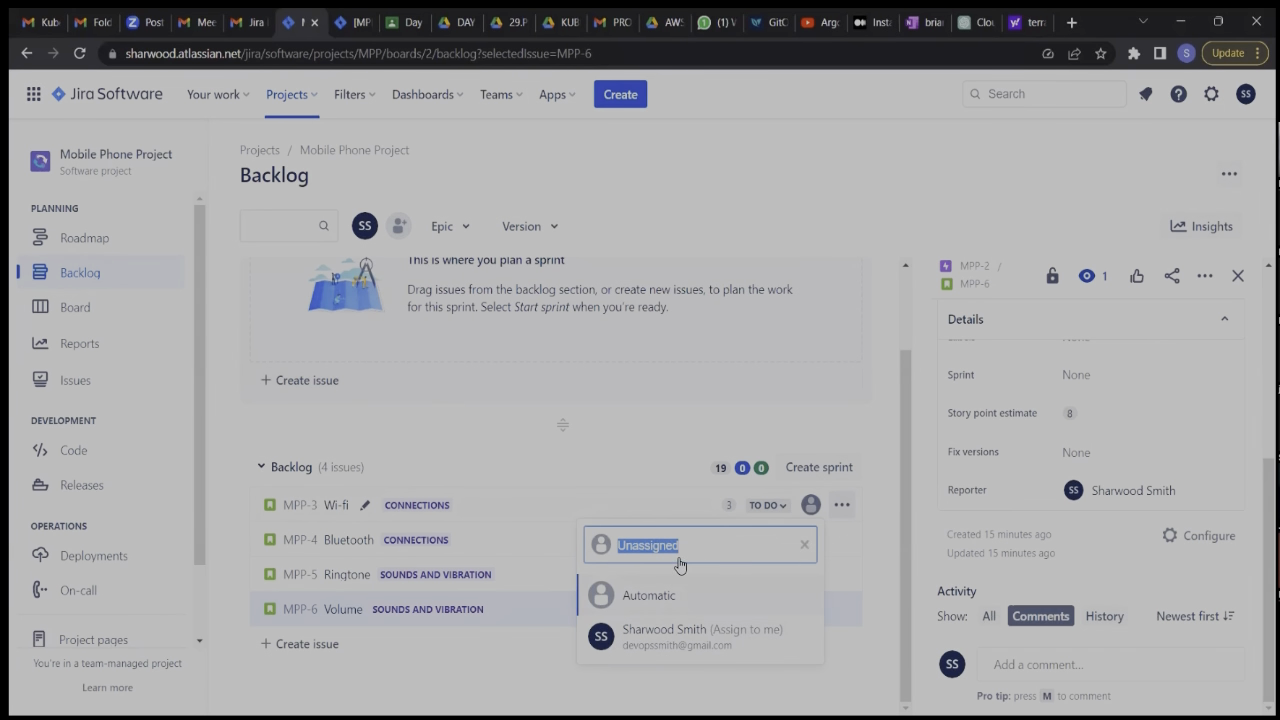
pyautogui.click(743, 642)
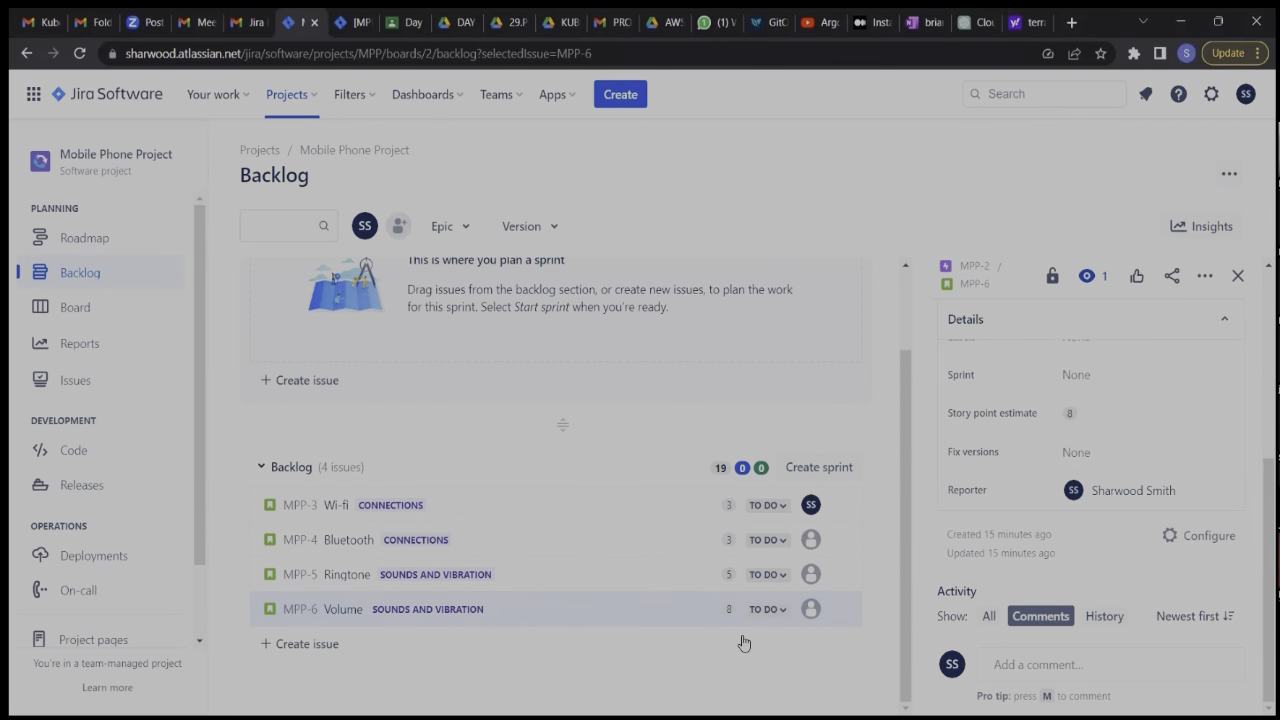
pyautogui.click(811, 540)
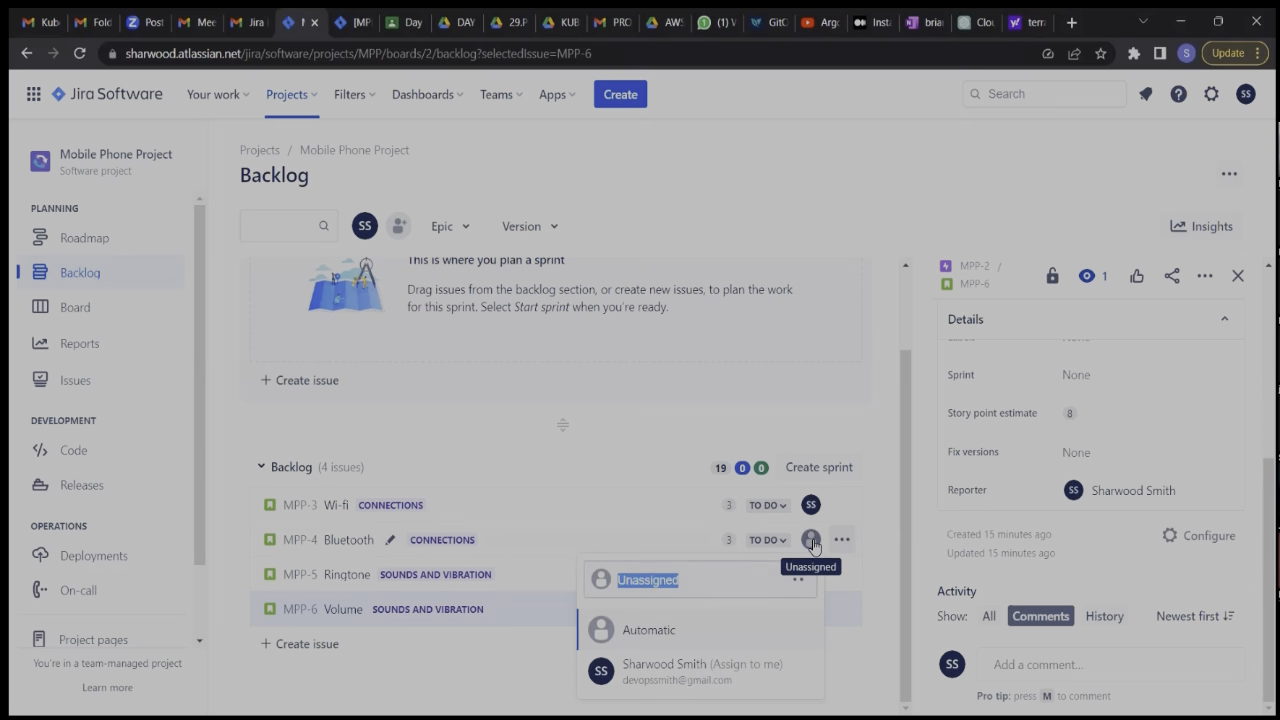
pyautogui.click(757, 646)
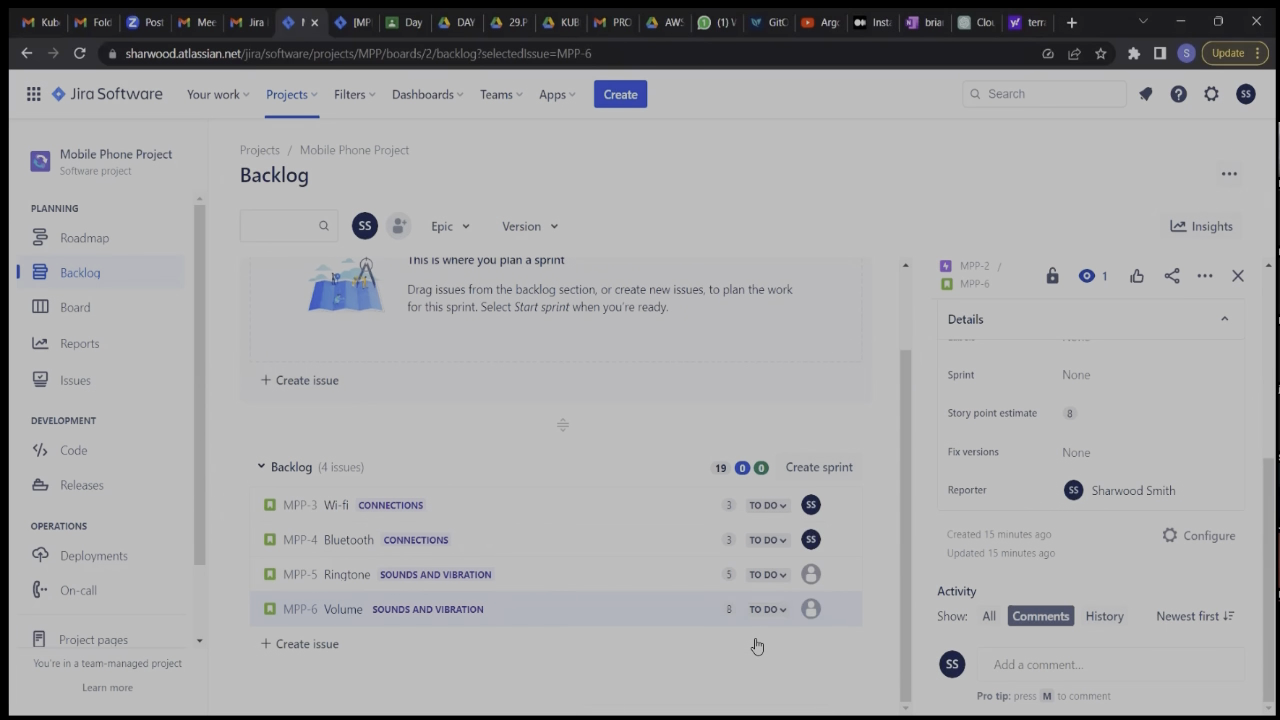
pyautogui.click(811, 574)
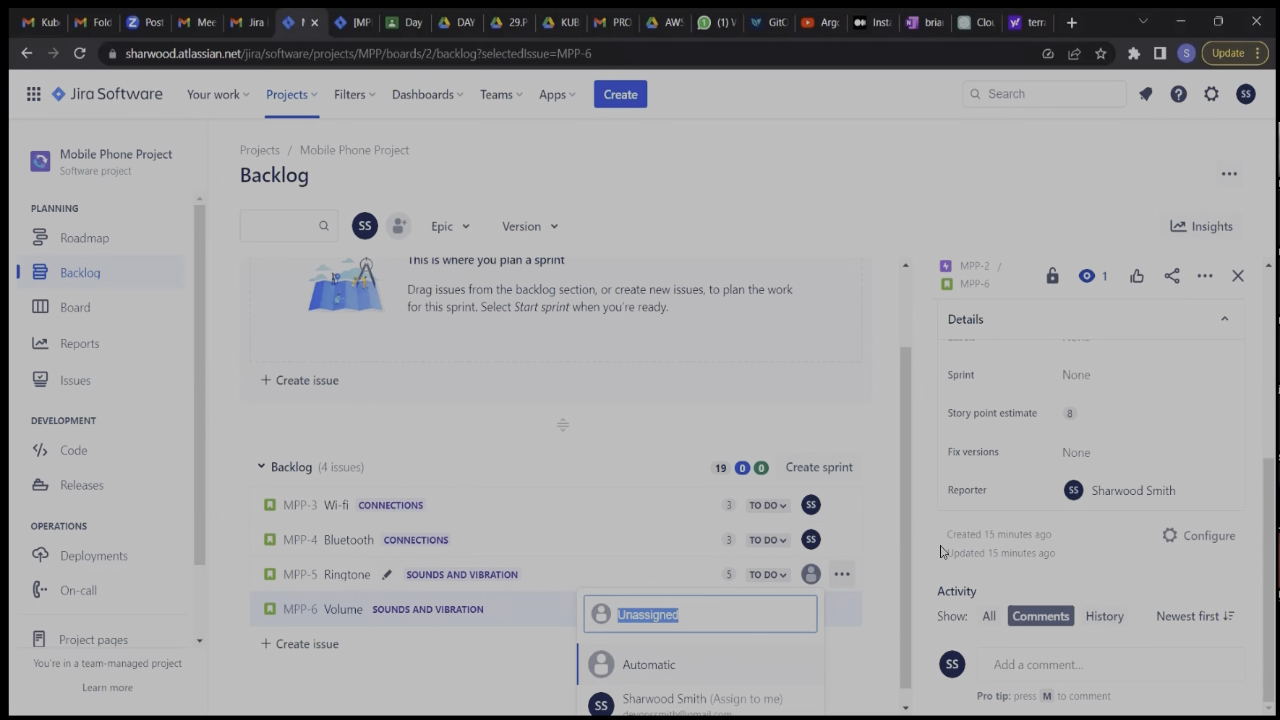
pyautogui.click(816, 651)
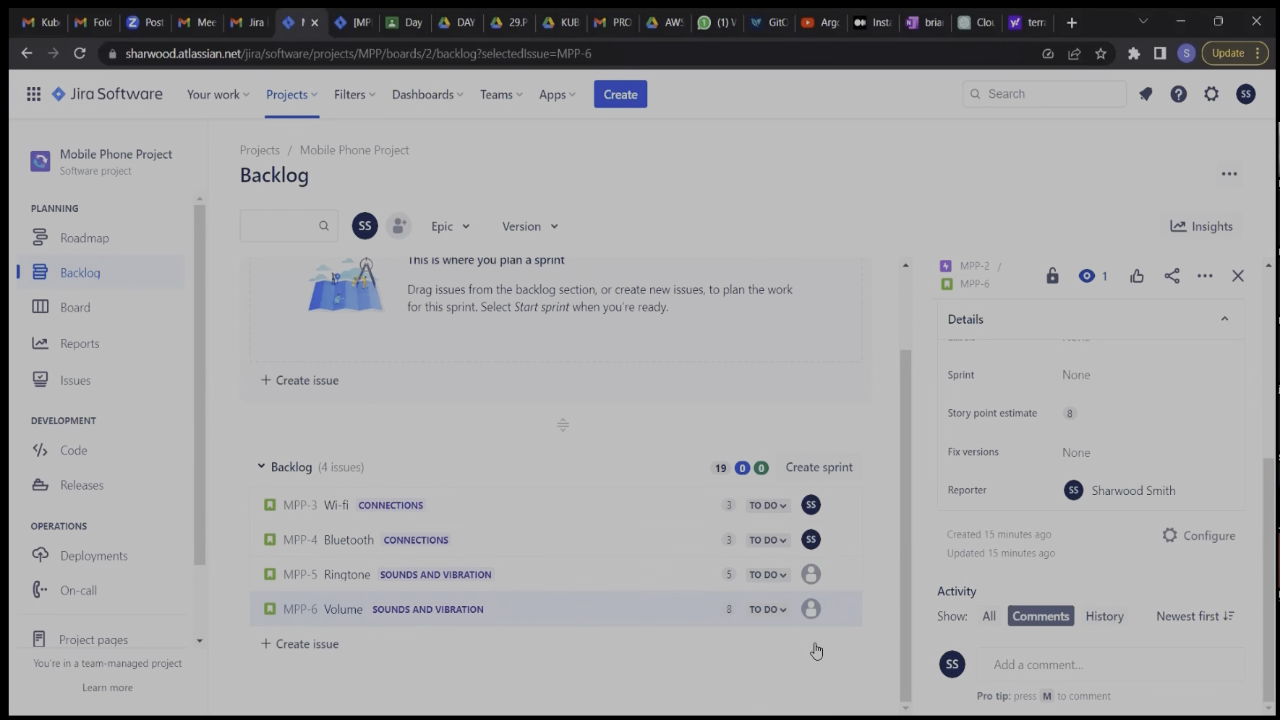
pyautogui.click(810, 578)
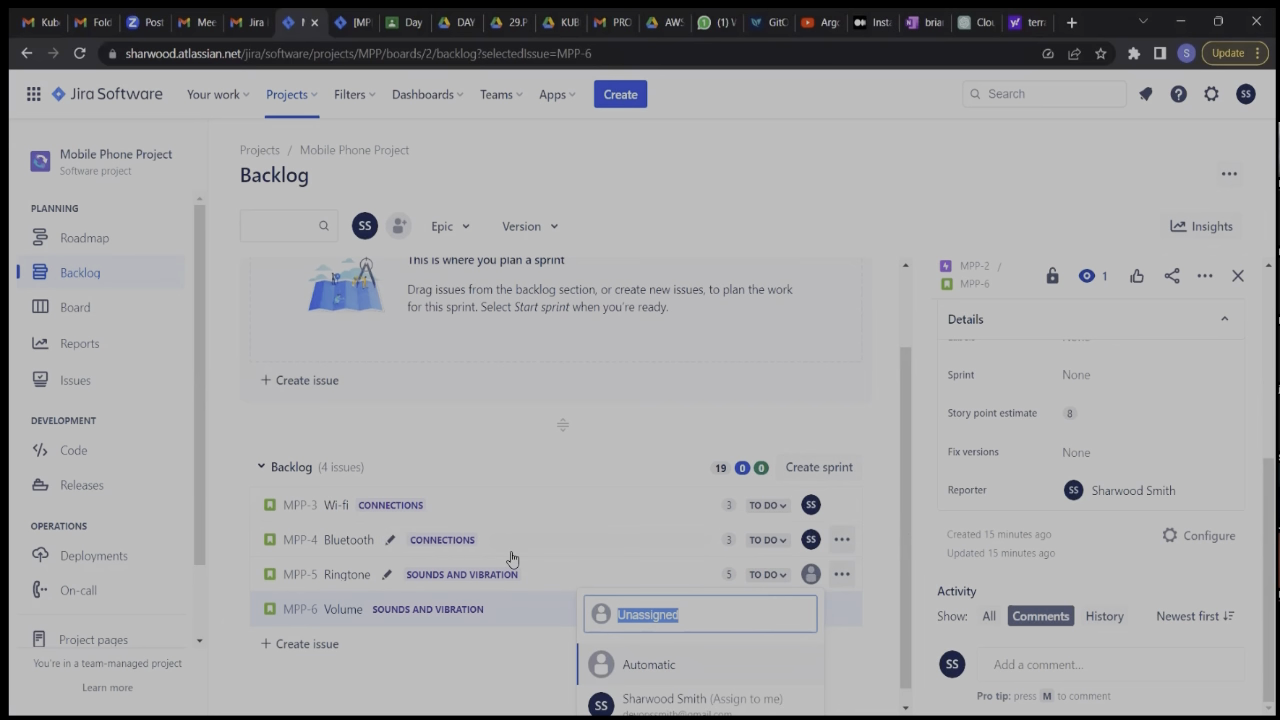
# Open the Ringtone story's details and assign the story to your own account.
pyautogui.click(340, 575)
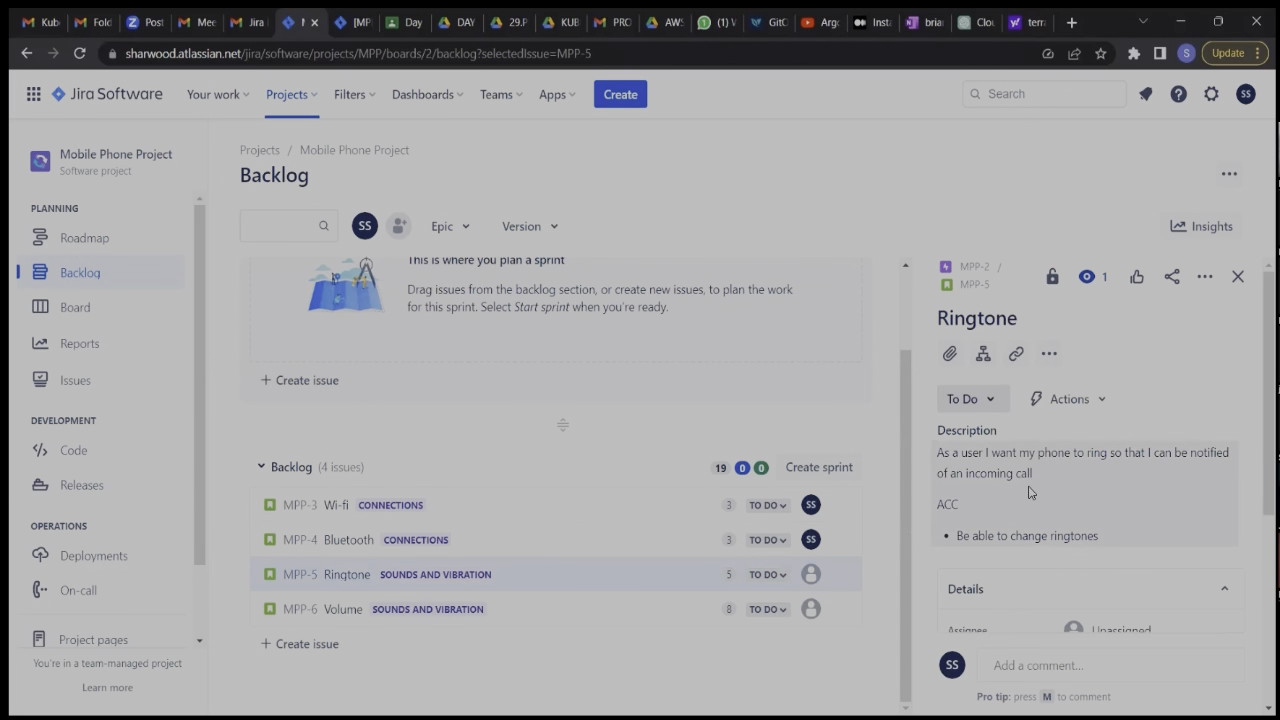
pyautogui.scroll(-2, 1083, 519)
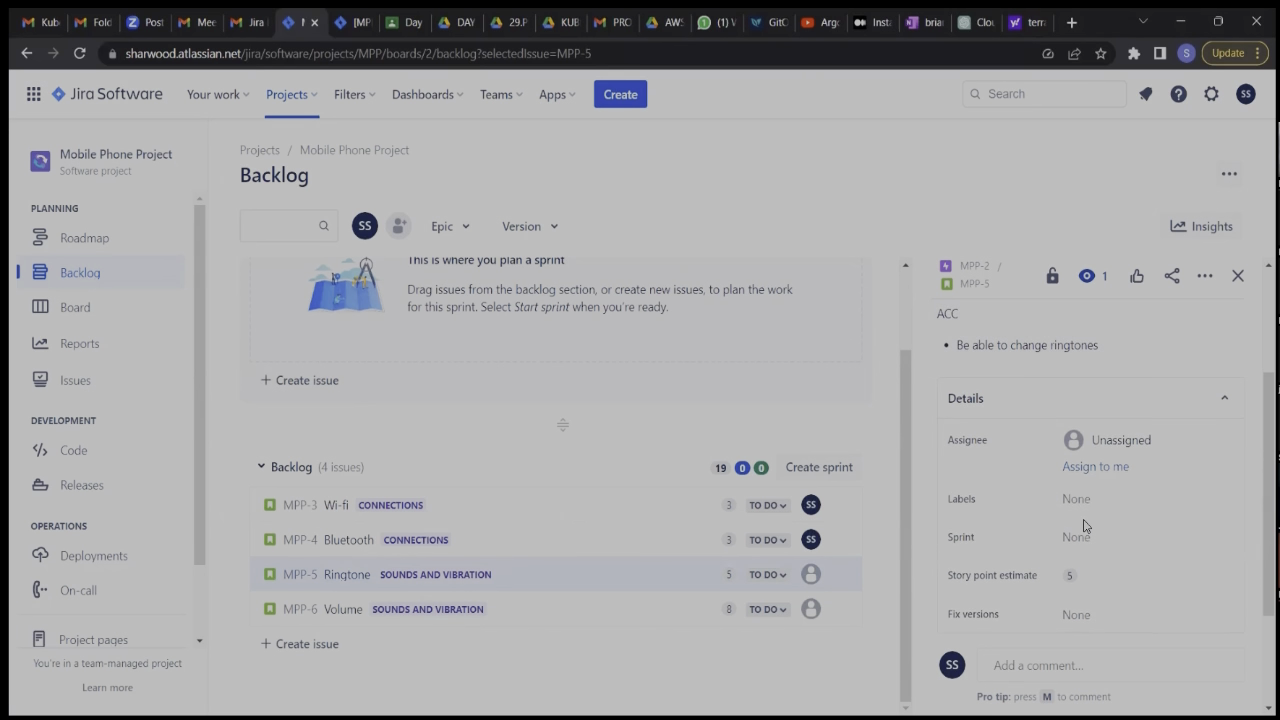
pyautogui.click(1097, 467)
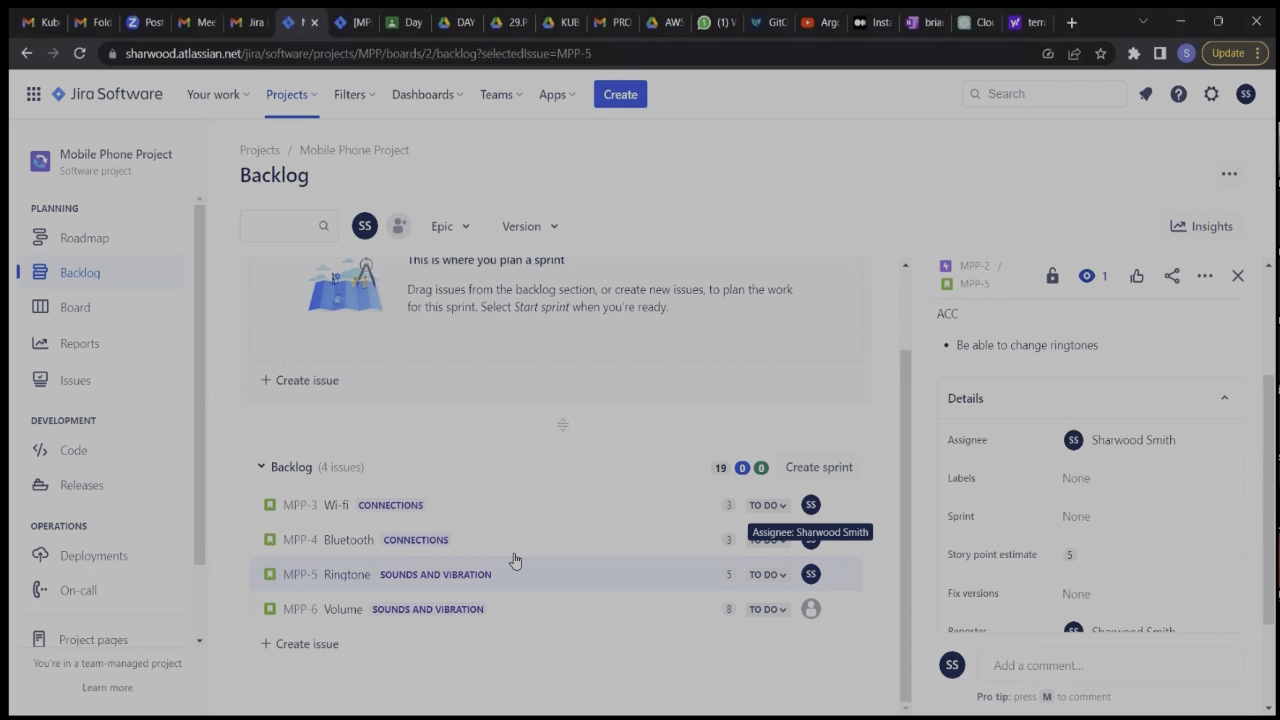
# Open the Volume story's details and assign the story to your own account.
pyautogui.click(331, 608)
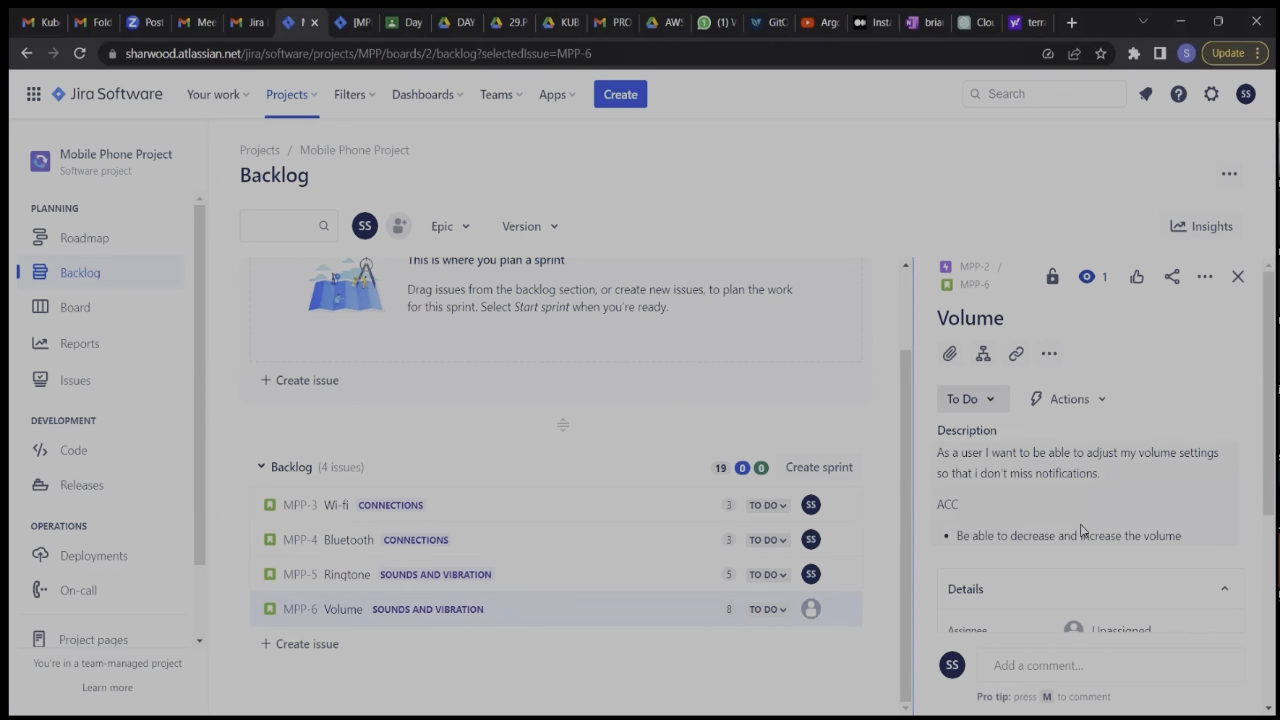
pyautogui.scroll(-5, 1081, 530)
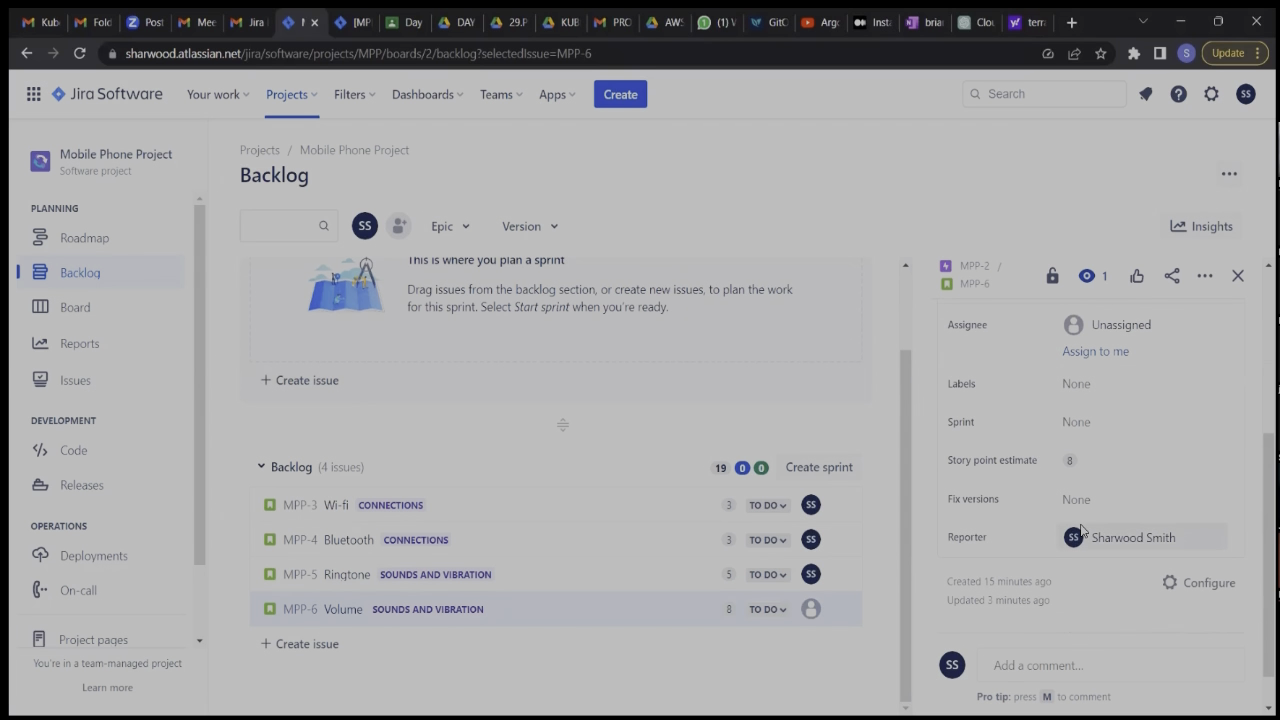
pyautogui.click(1098, 352)
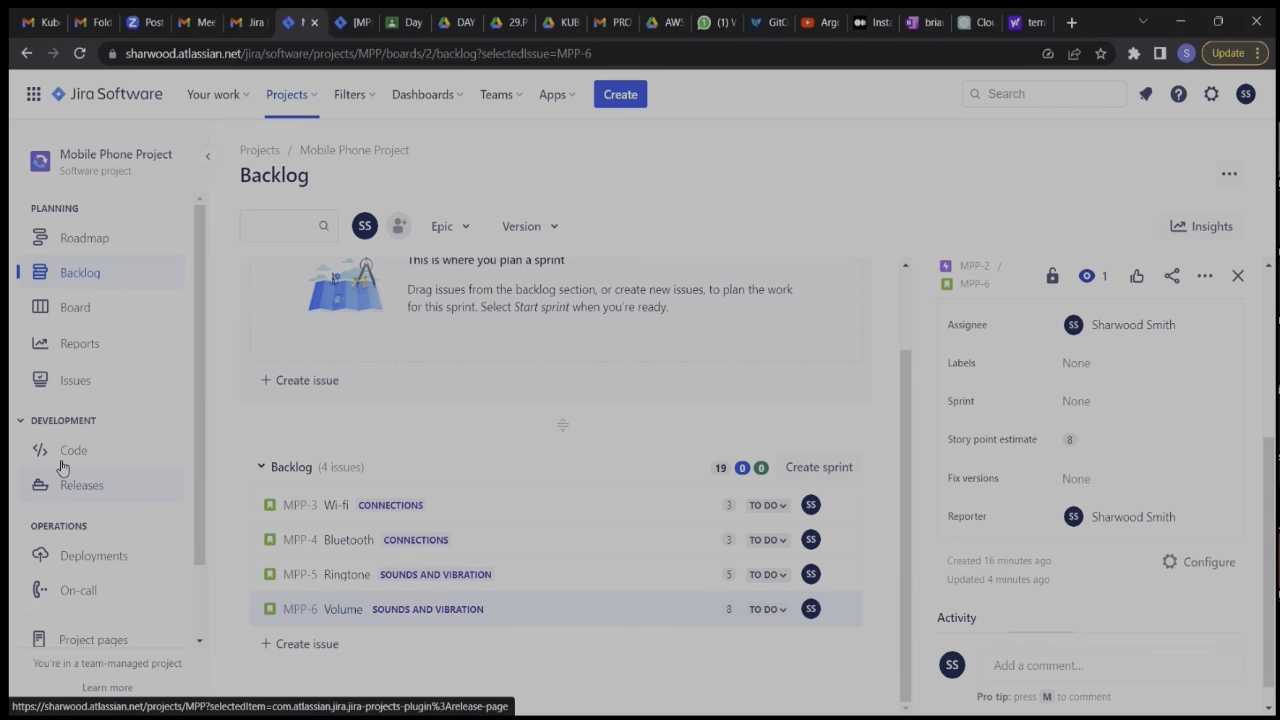
# Go to the project's releases and start a new version named Version 0.1.
pyautogui.click(71, 488)
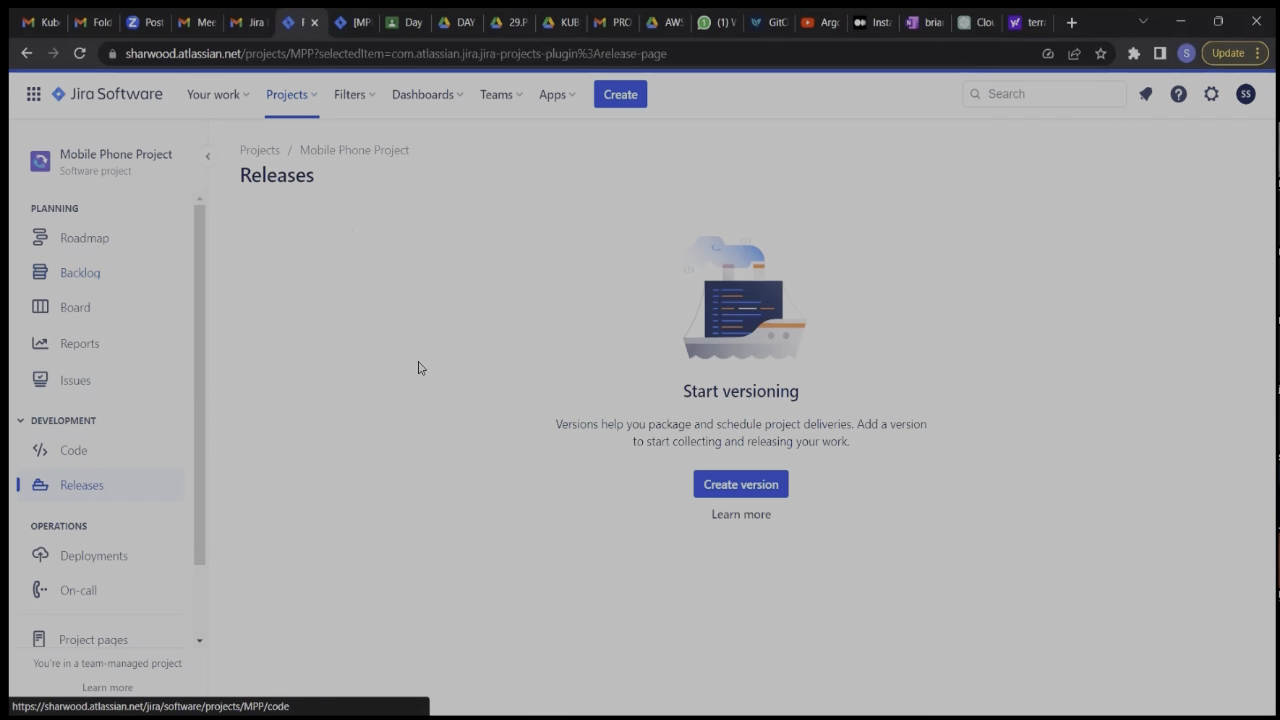
pyautogui.click(85, 491)
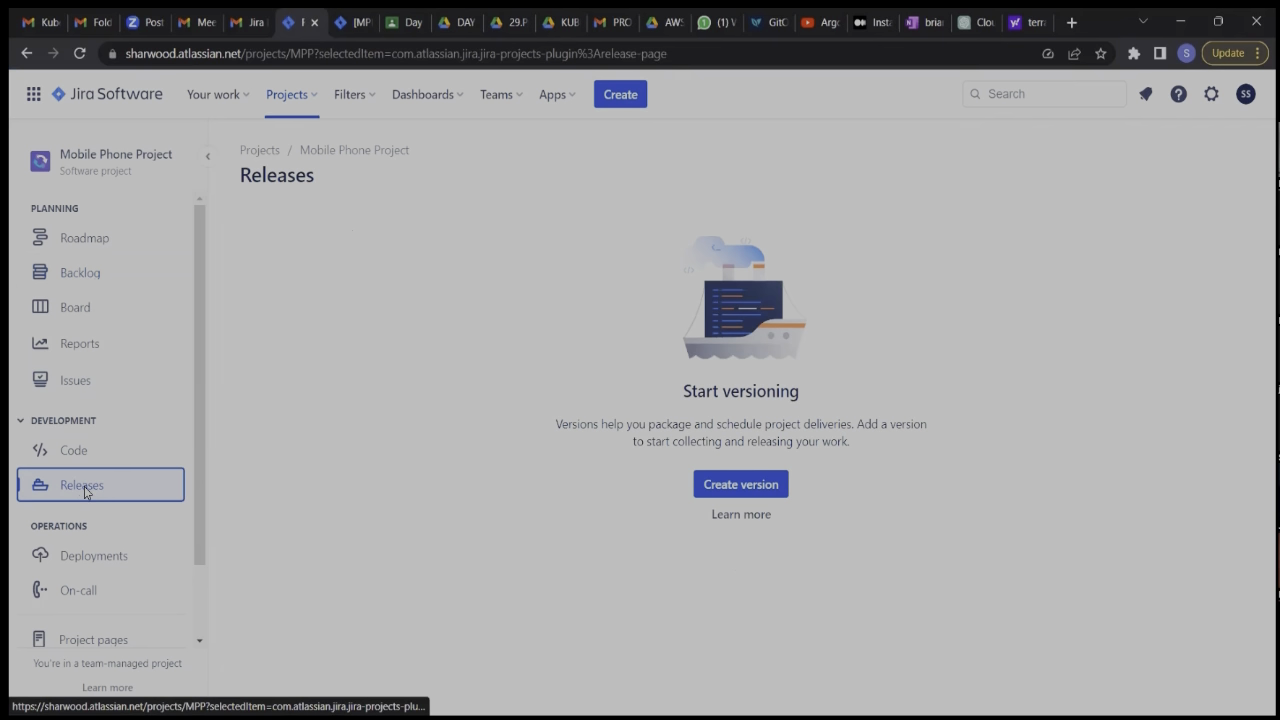
pyautogui.click(740, 494)
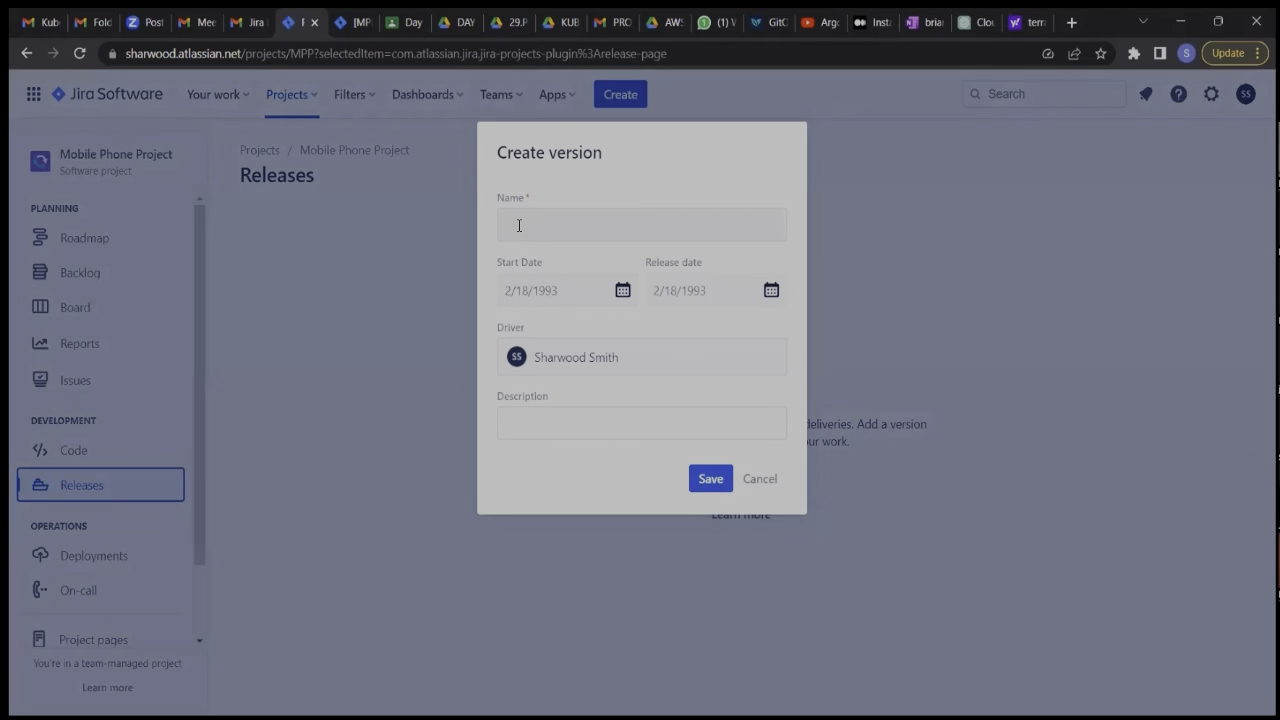
pyautogui.click(519, 225)
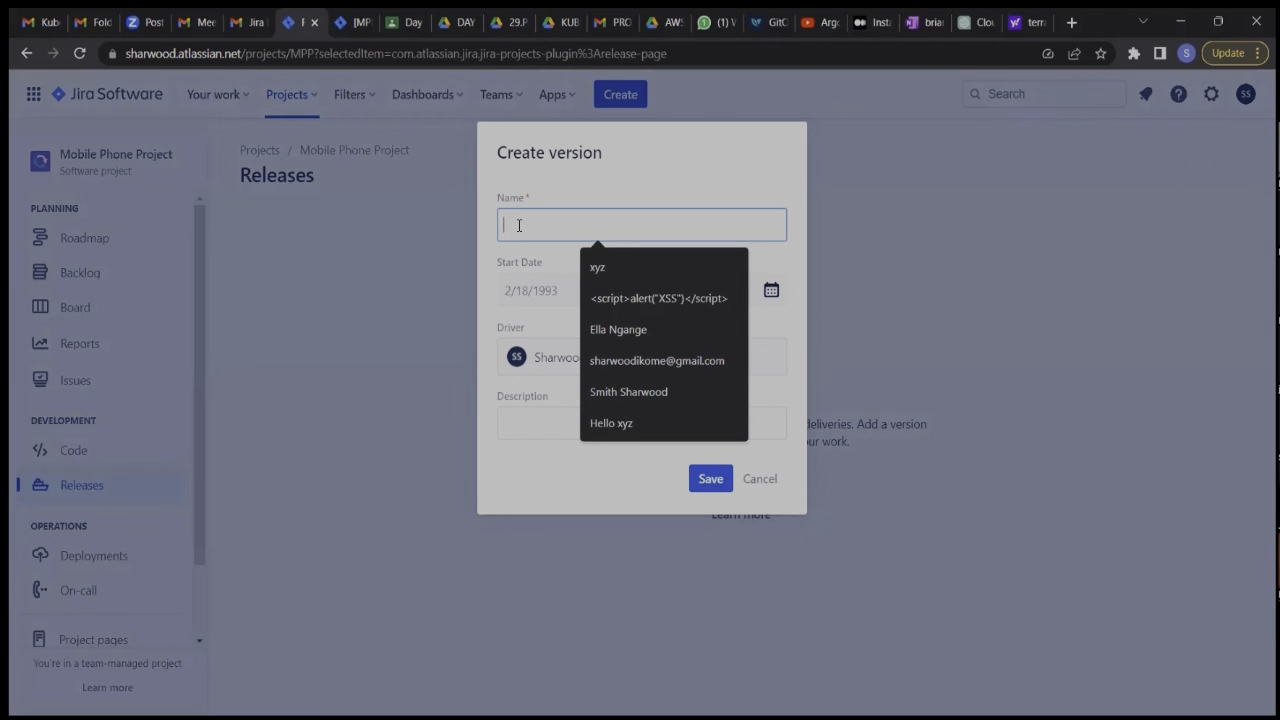
pyautogui.write('VE')
pyautogui.press('BackSpace')
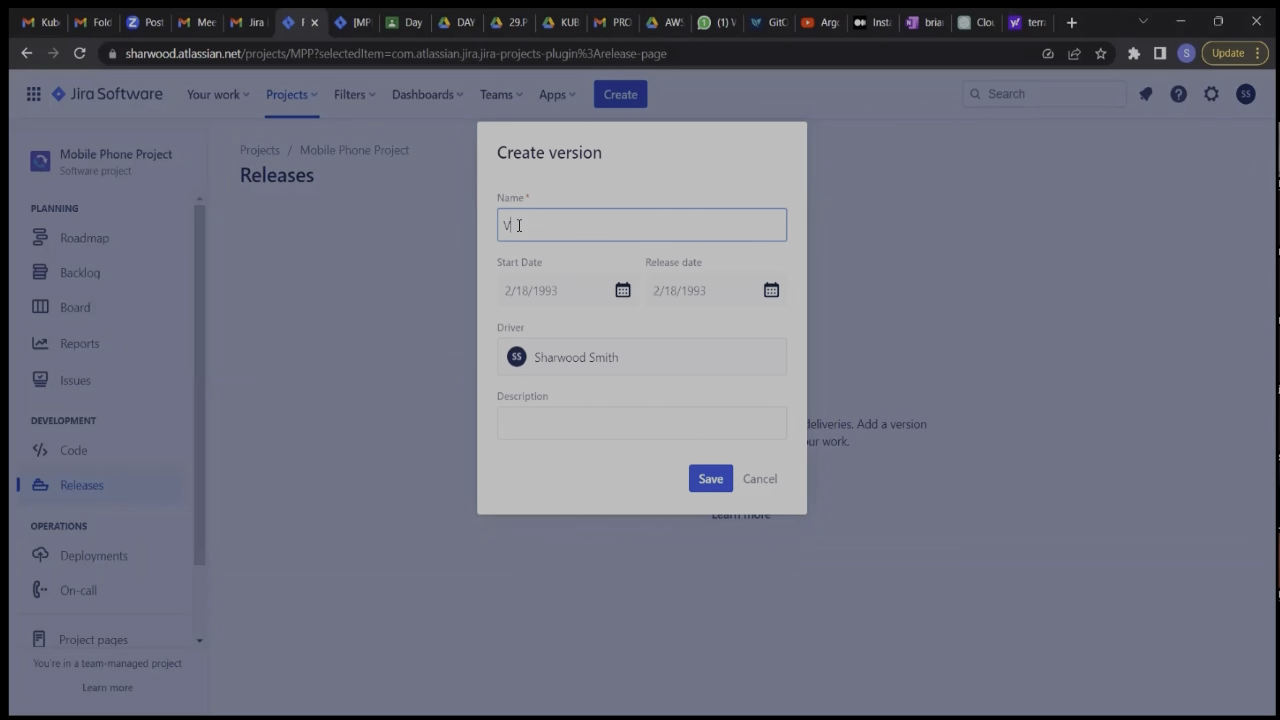
pyautogui.write('ersion 0.1')
# Set the new version's release date to 6/20/2023 and its start date to 5/20/2023.
pyautogui.click(770, 292)
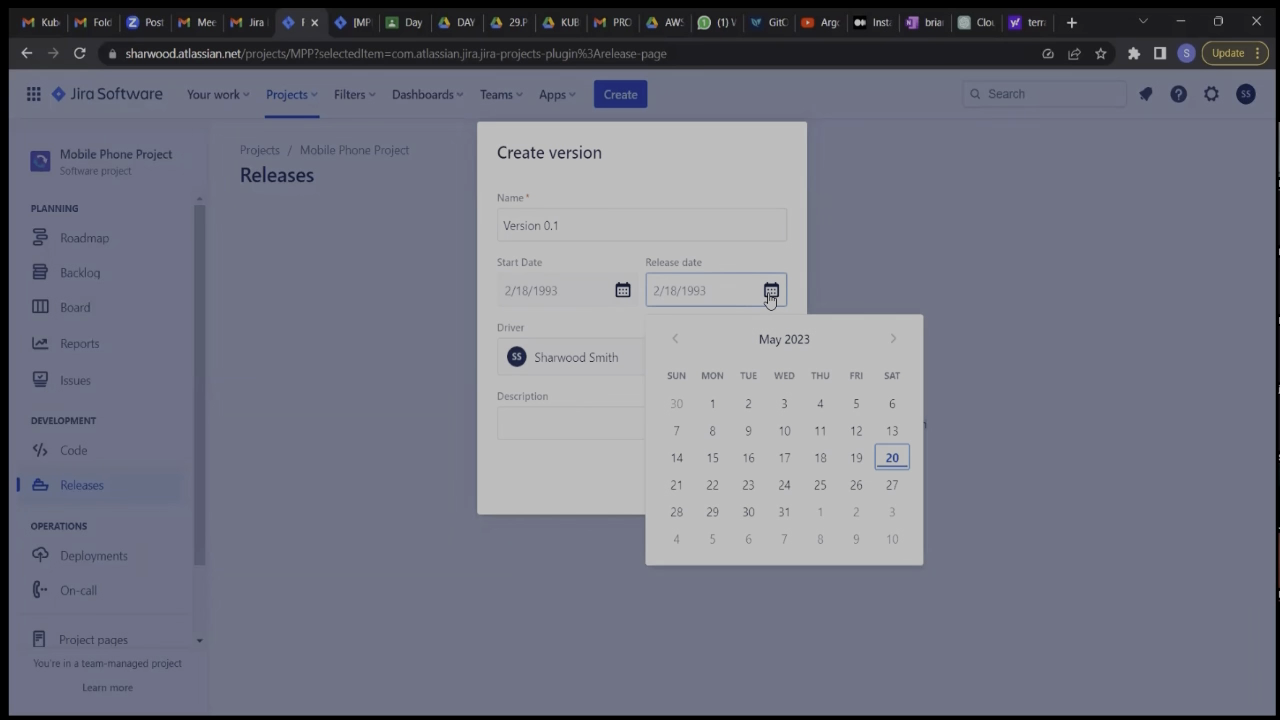
pyautogui.click(896, 341)
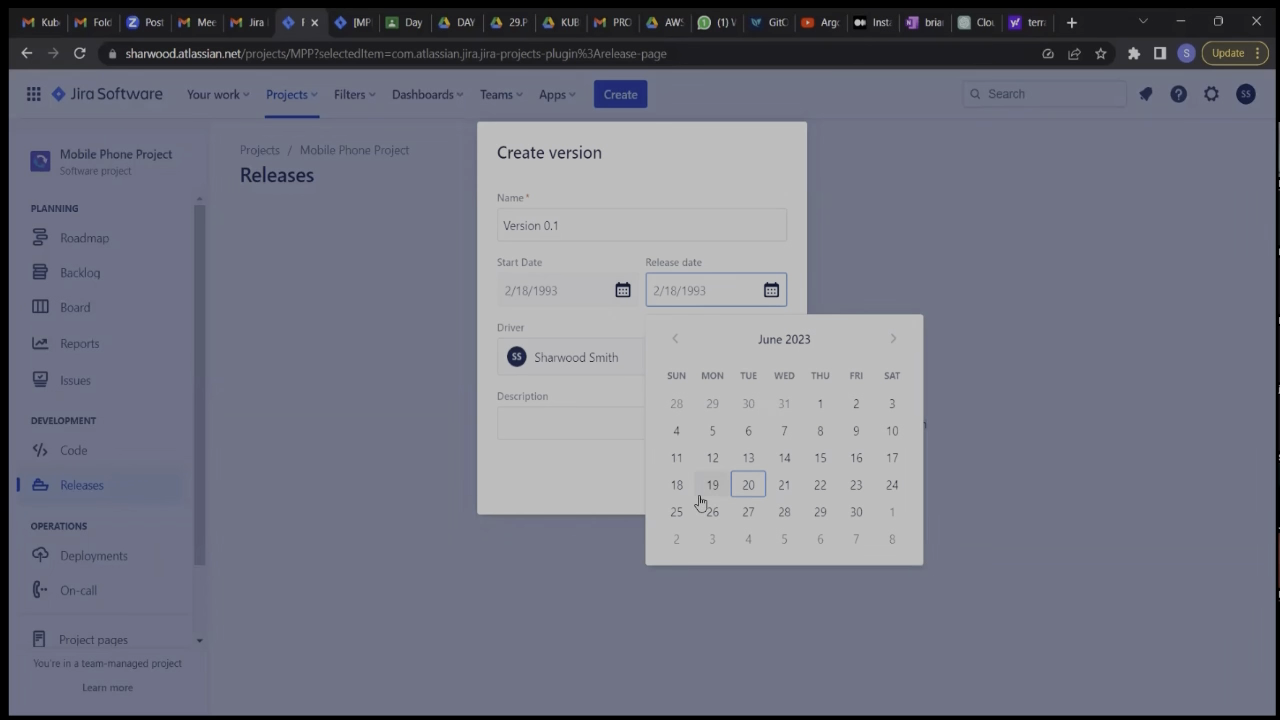
pyautogui.click(748, 485)
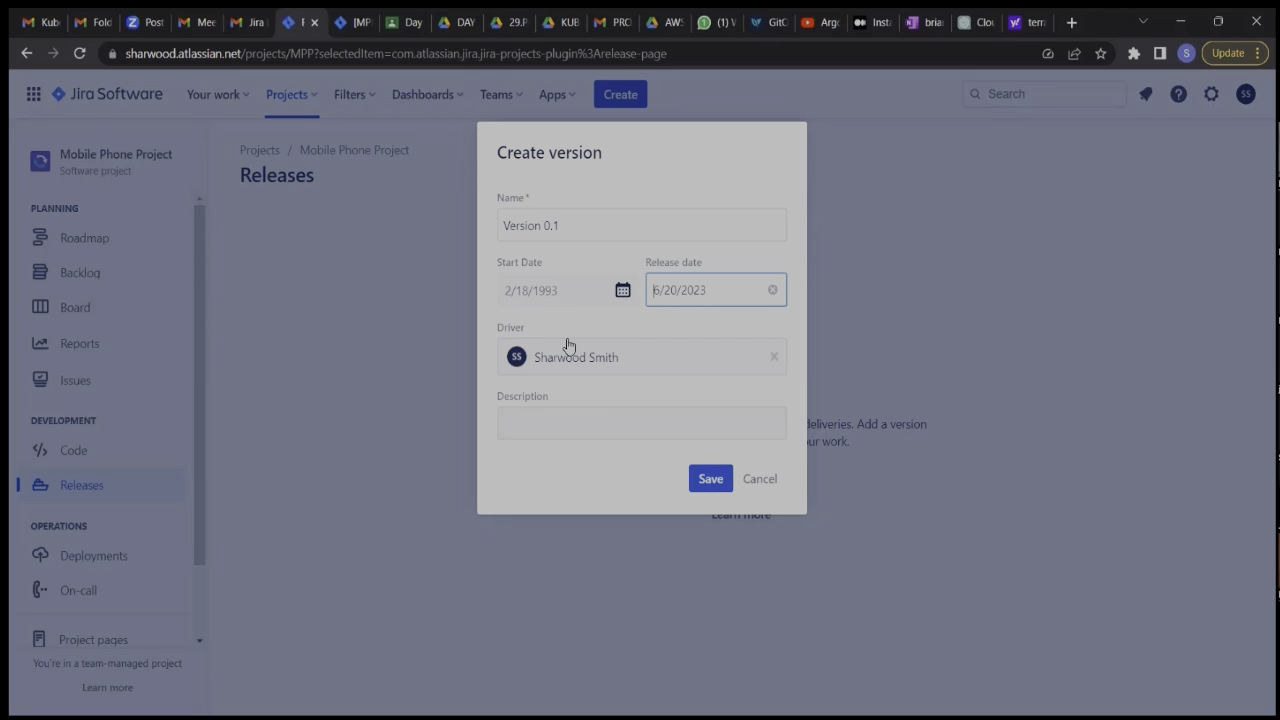
pyautogui.click(623, 291)
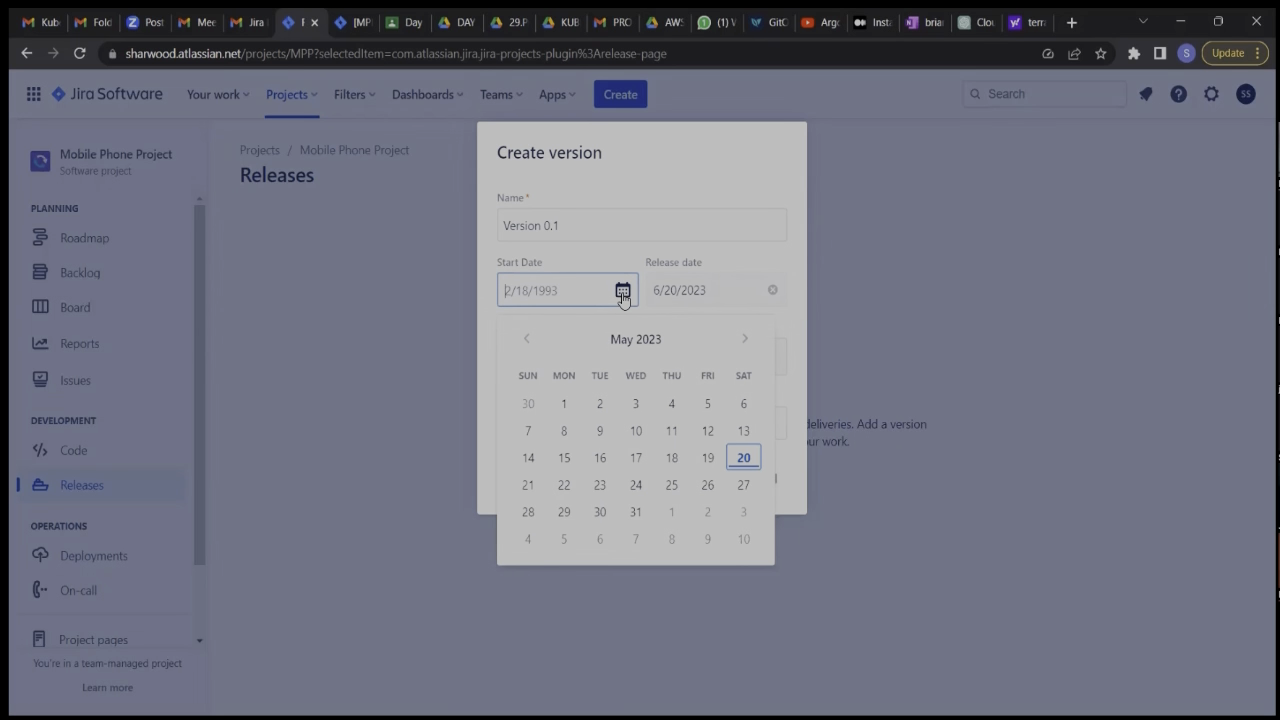
pyautogui.click(747, 460)
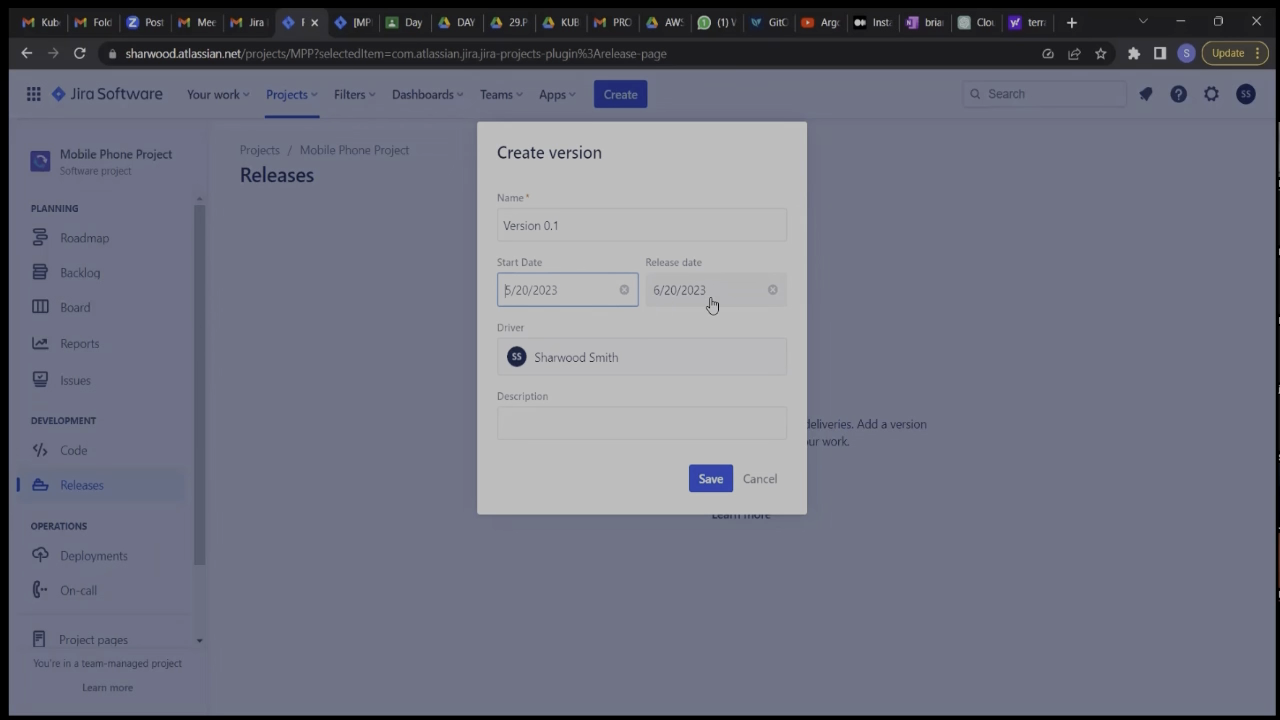
# Enter the version description "Releasing everything under connection and sound & Vibration".
pyautogui.click(568, 422)
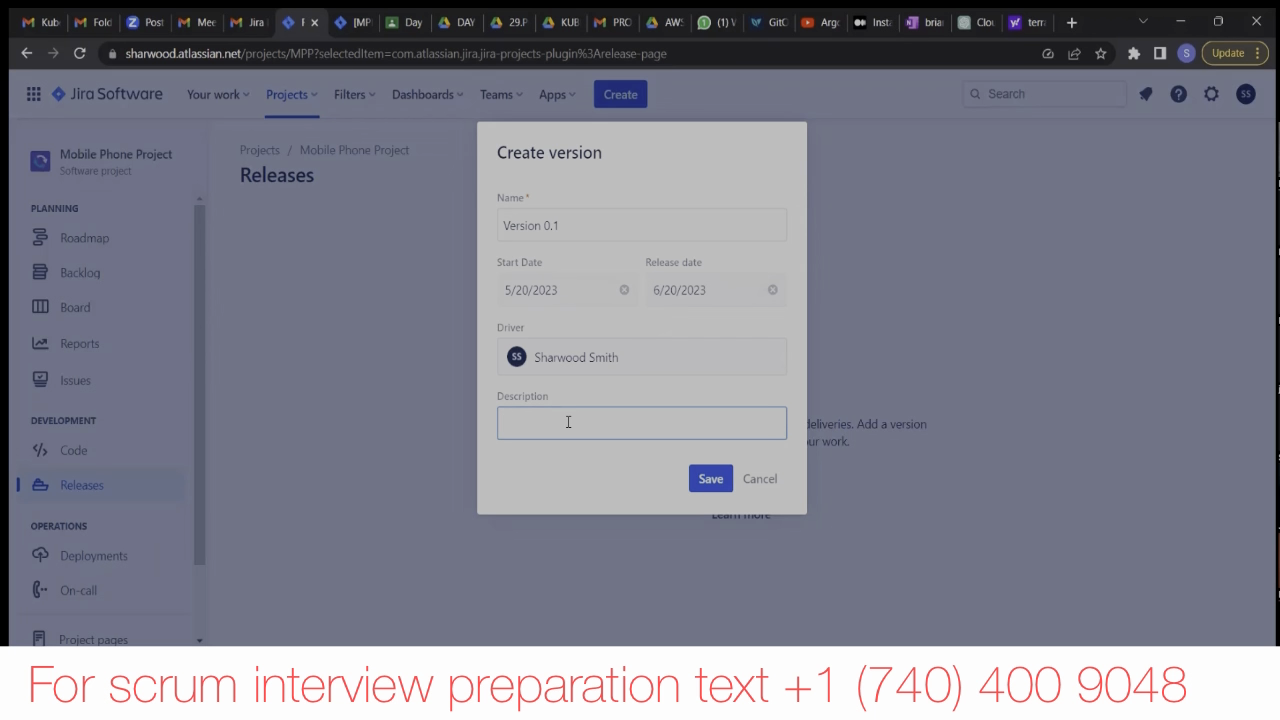
pyautogui.write('Releasing every')
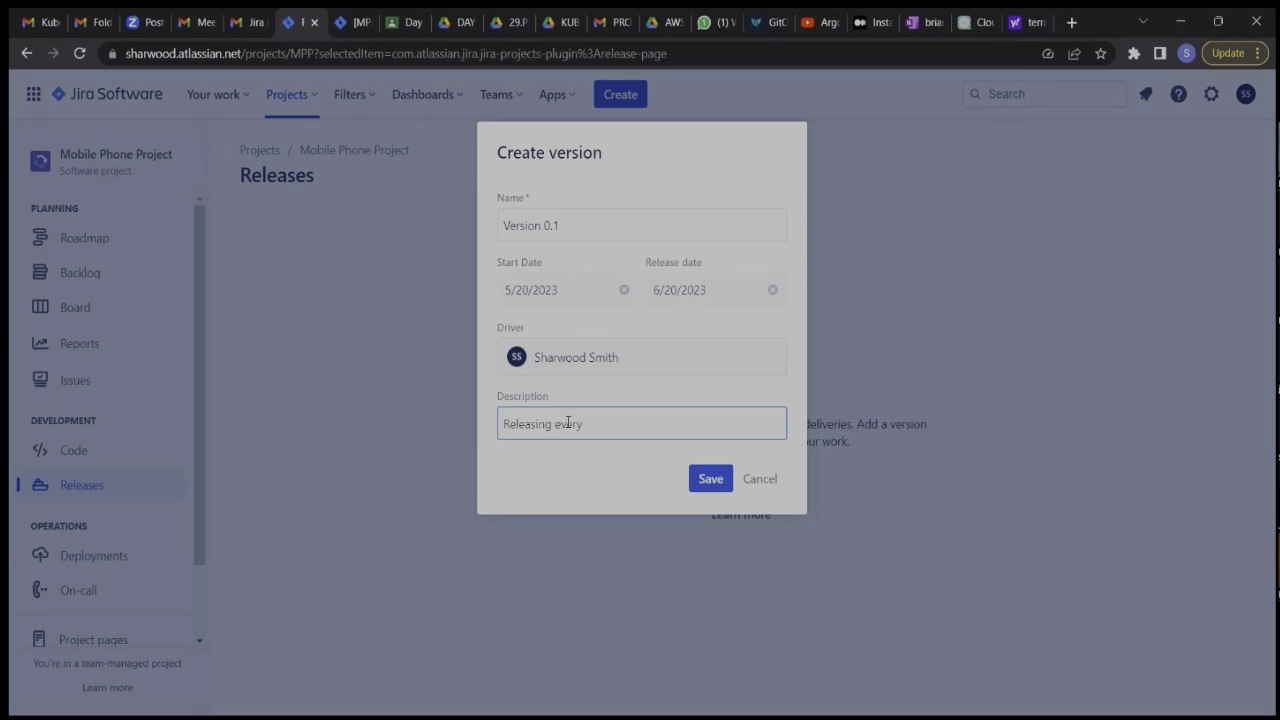
pyautogui.write('thing under connection and sou')
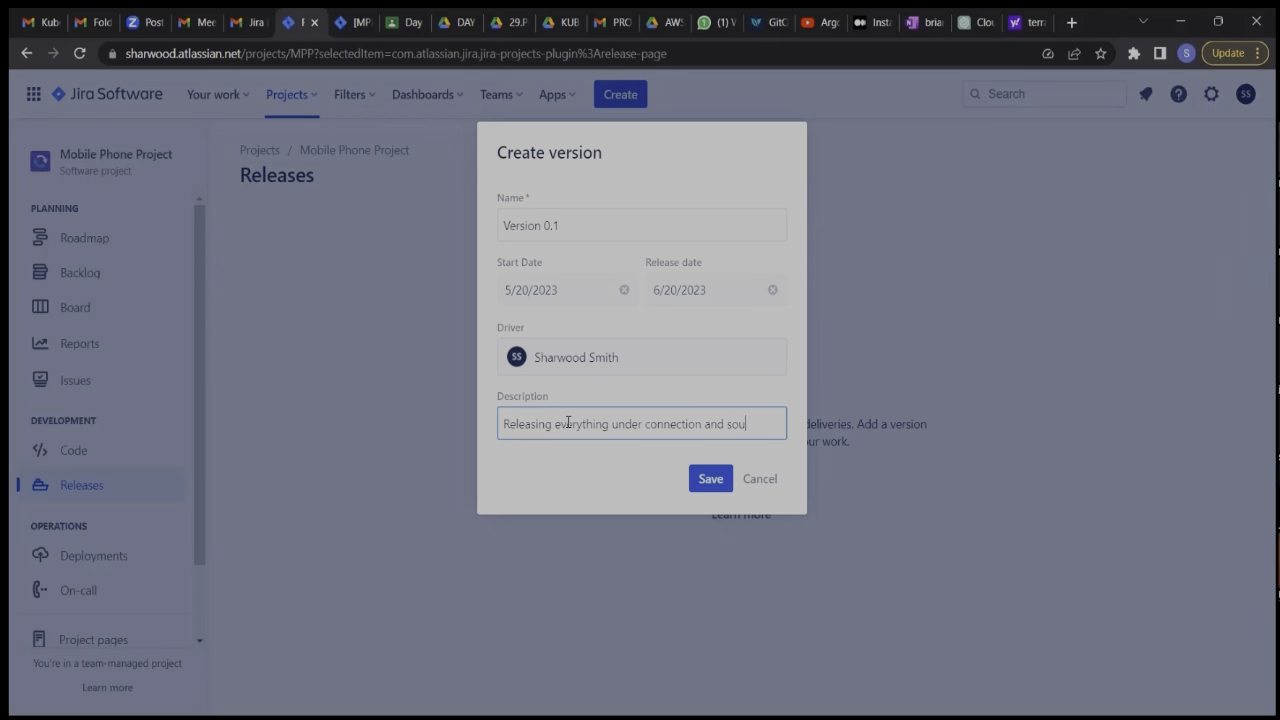
pyautogui.write('nd&Vibration')
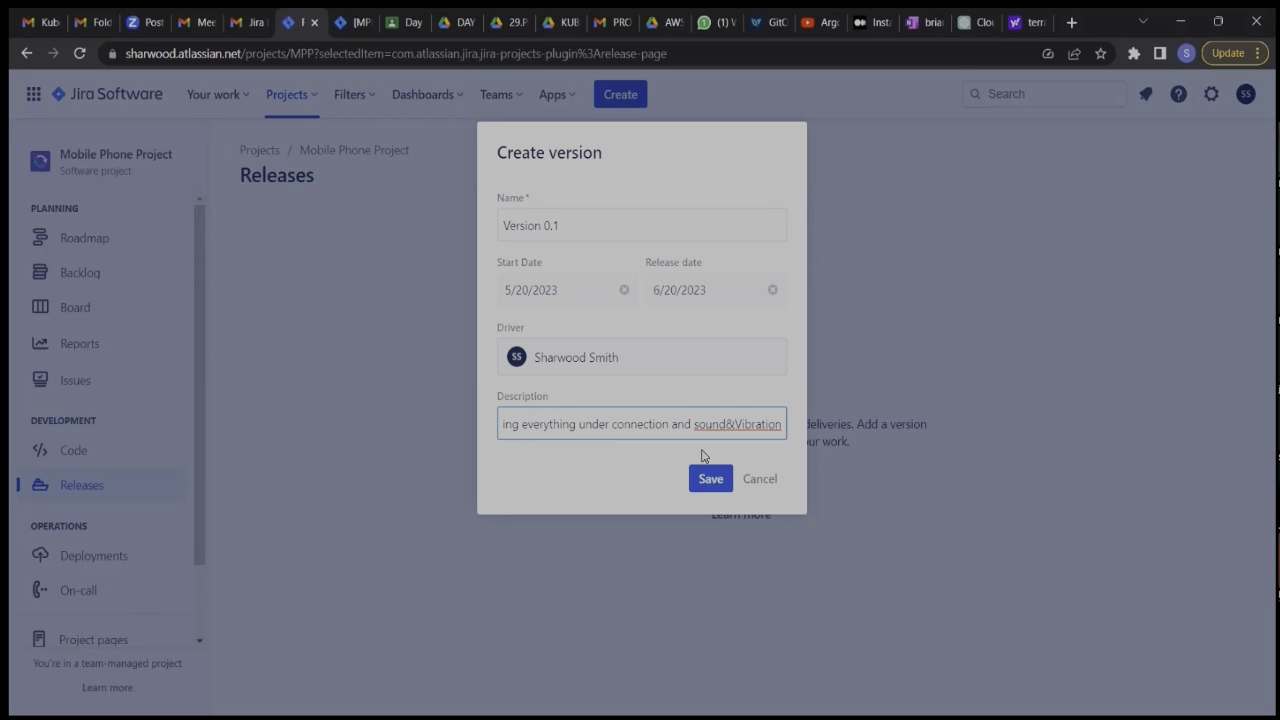
pyautogui.click(726, 424)
pyautogui.click(740, 425)
# Save the new version and return to the project's backlog.
pyautogui.click(711, 481)
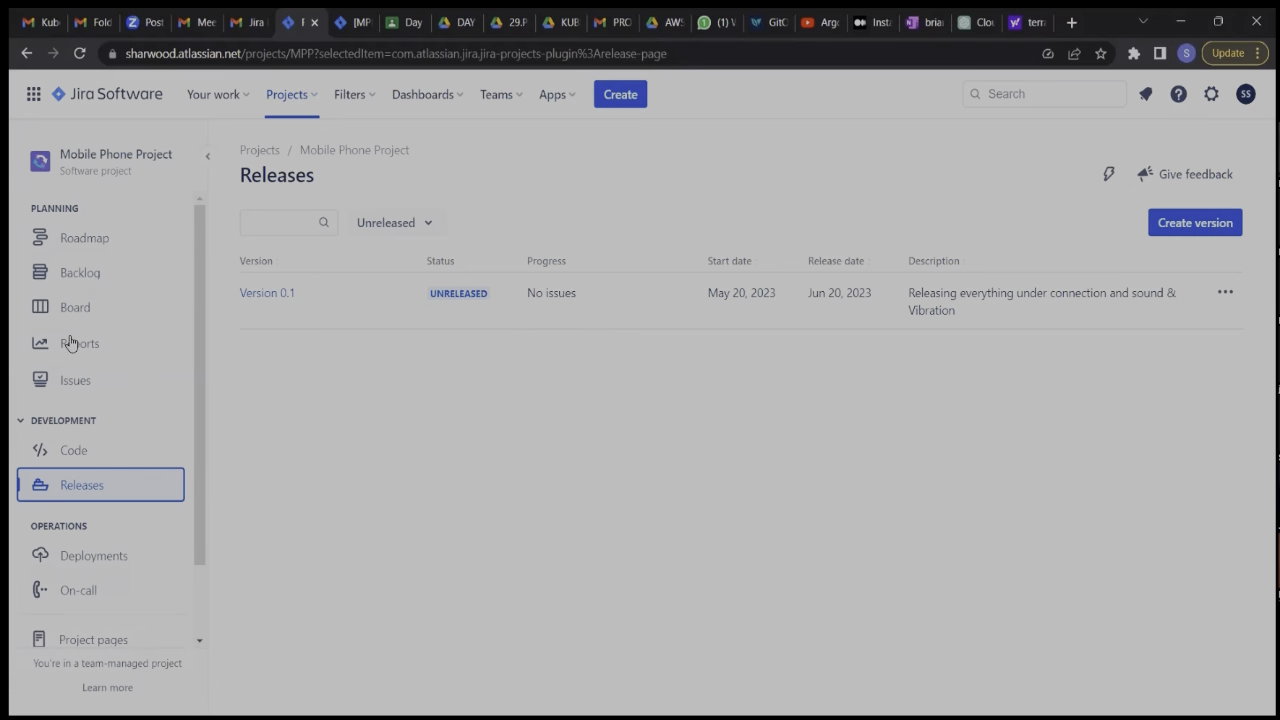
pyautogui.click(110, 280)
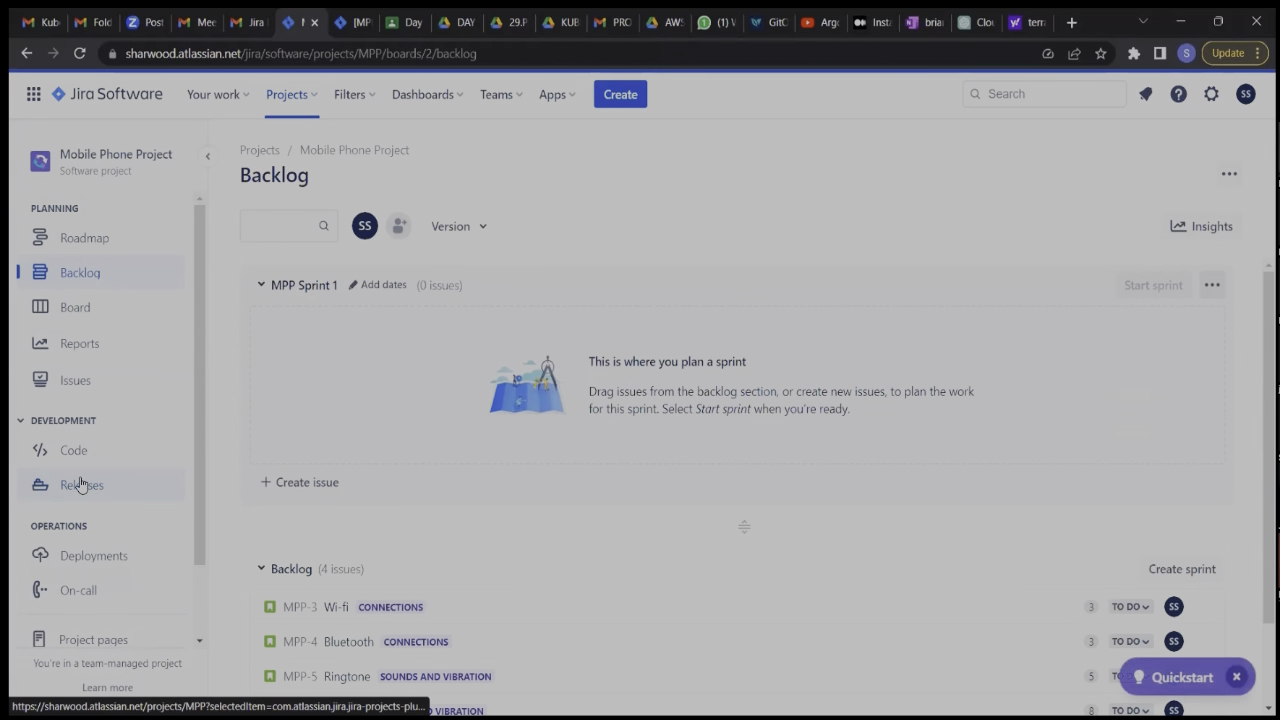
pyautogui.scroll(-1, 490, 492)
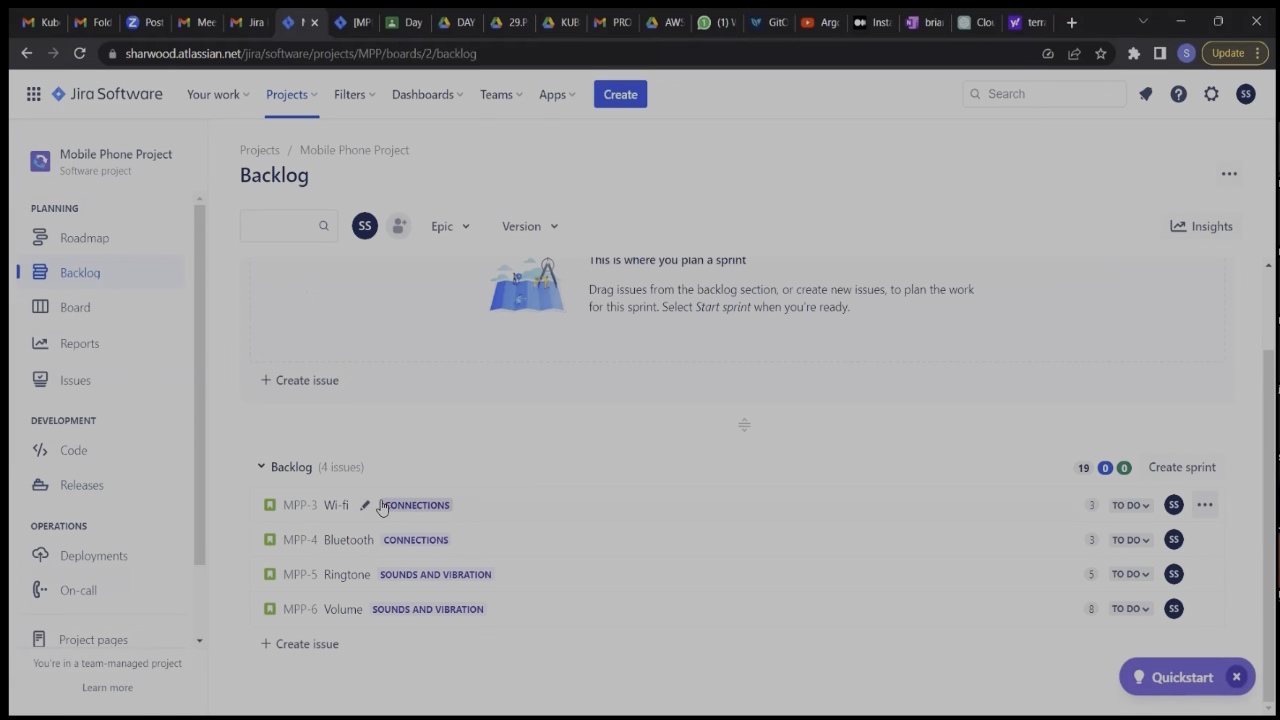
# Open the Wi-fi story's details and set its fix version to Version 0.1.
pyautogui.click(300, 507)
pyautogui.scroll(-5, 993, 497)
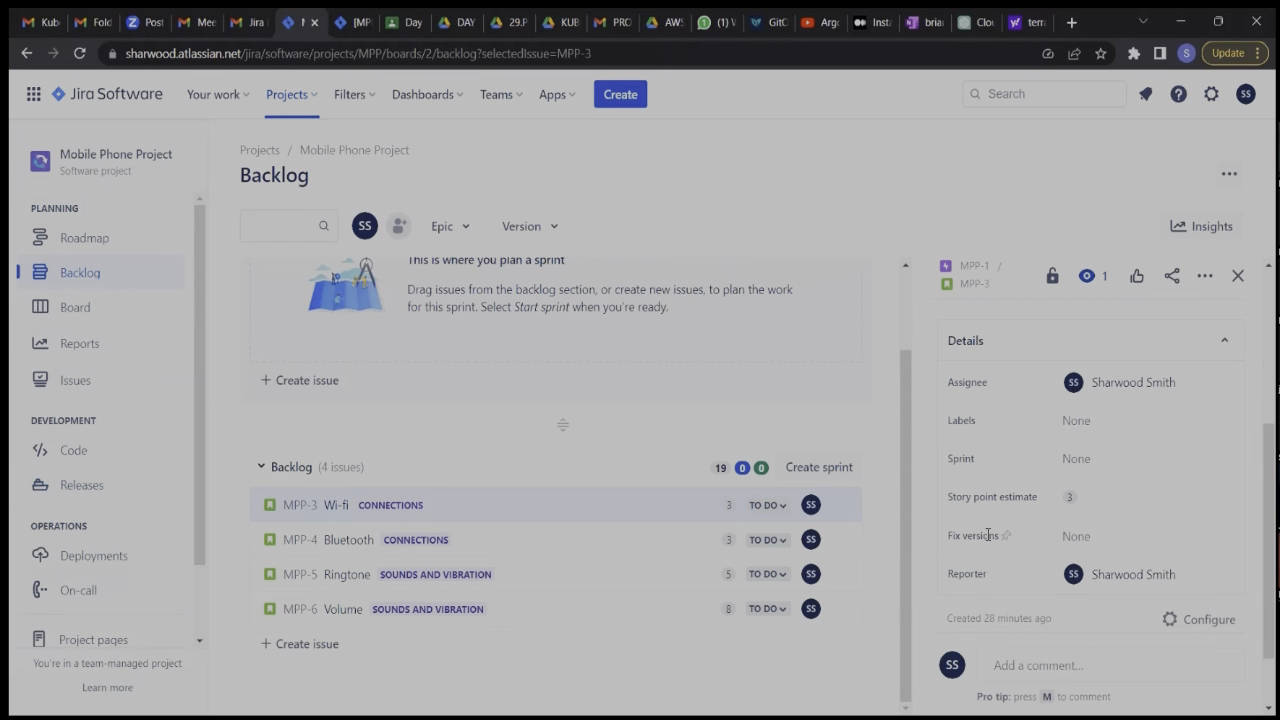
pyautogui.click(1092, 535)
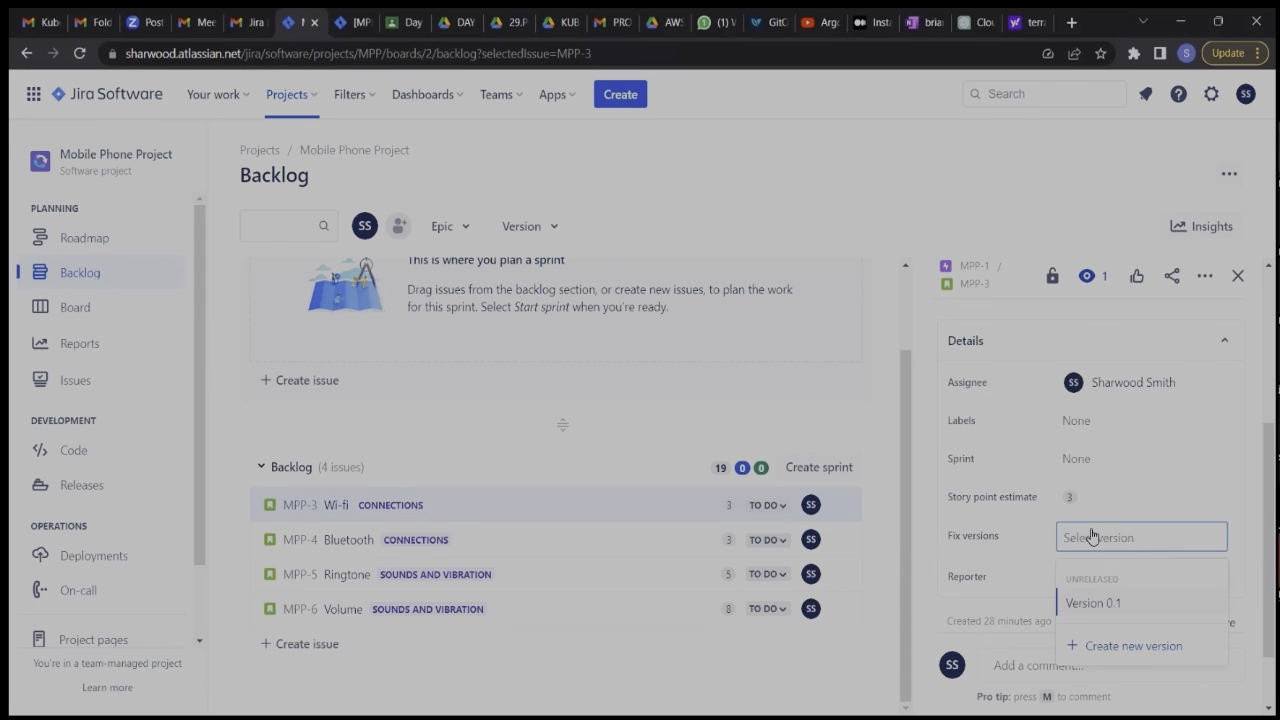
pyautogui.click(1108, 605)
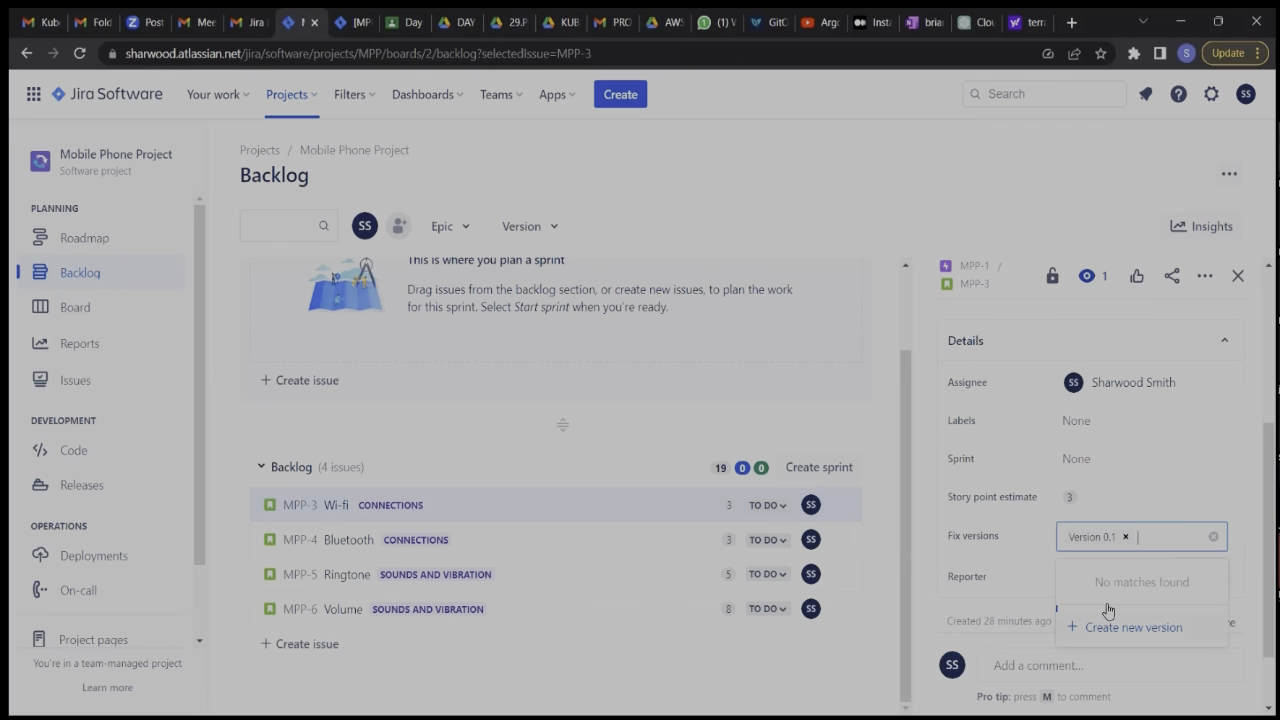
pyautogui.click(1141, 421)
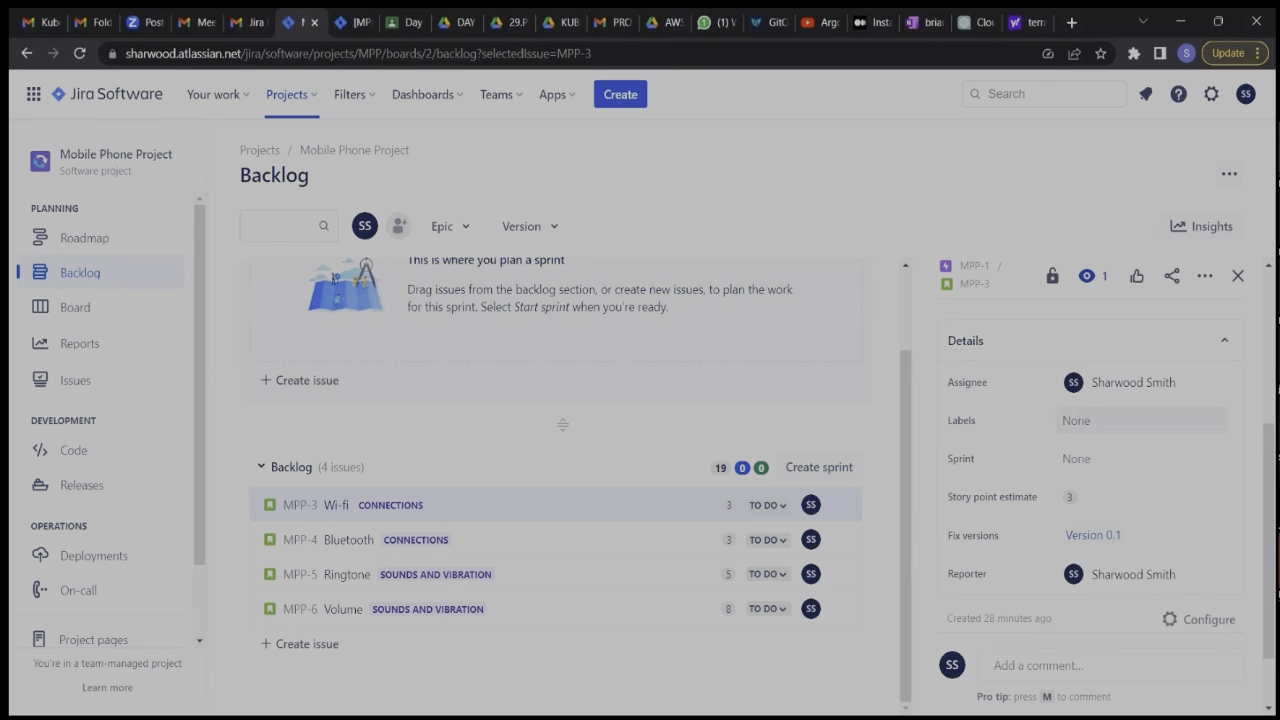
pyautogui.click(1141, 421)
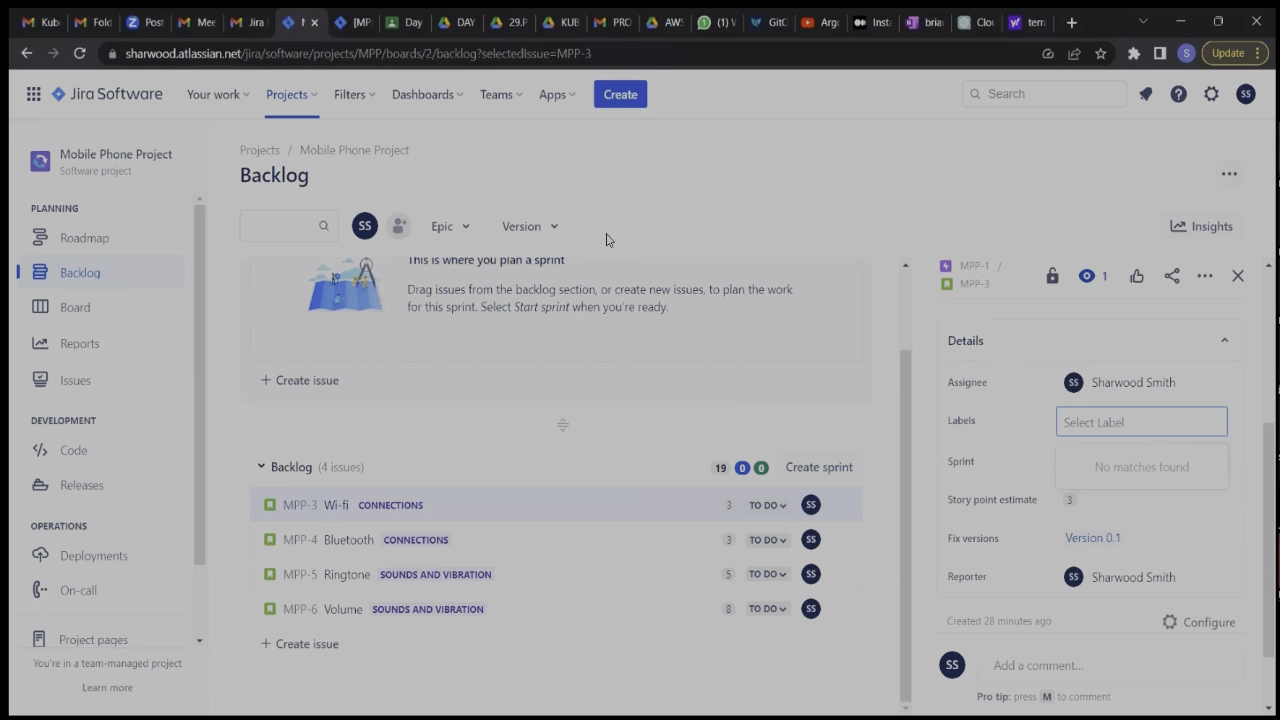
# Open the Bluetooth story's details and set its fix version to Version 0.1.
pyautogui.click(447, 542)
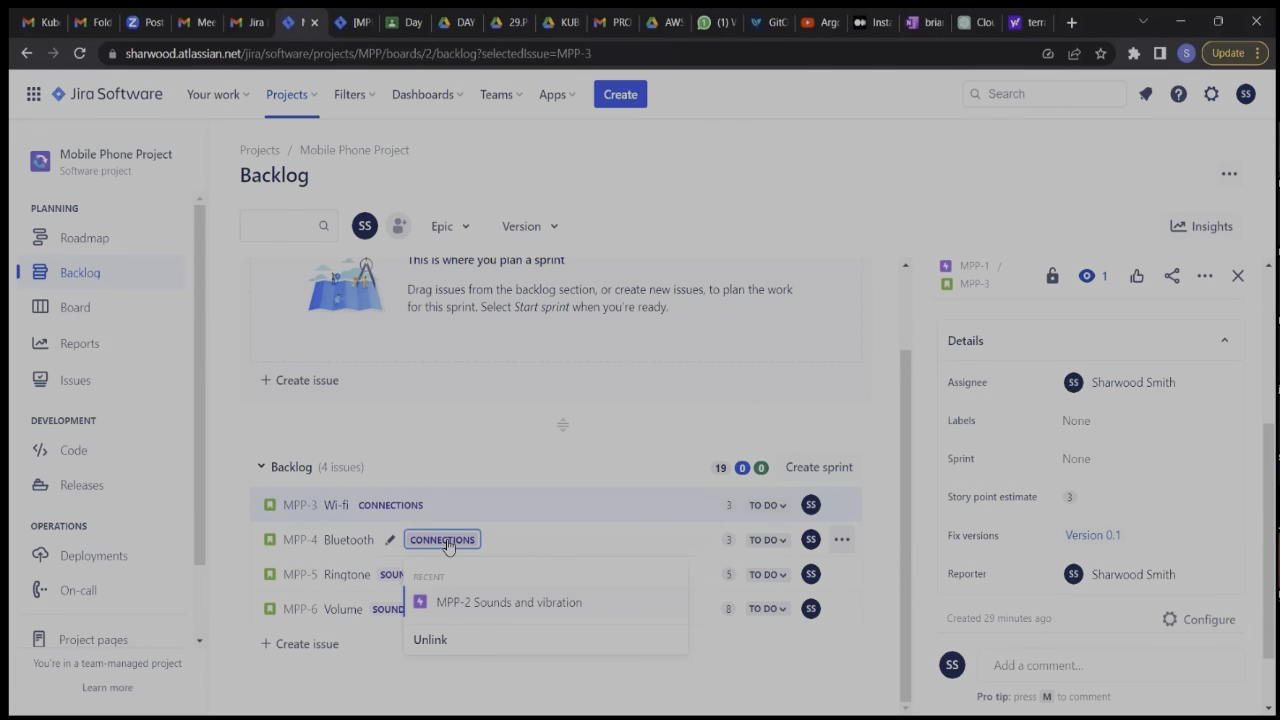
pyautogui.click(343, 540)
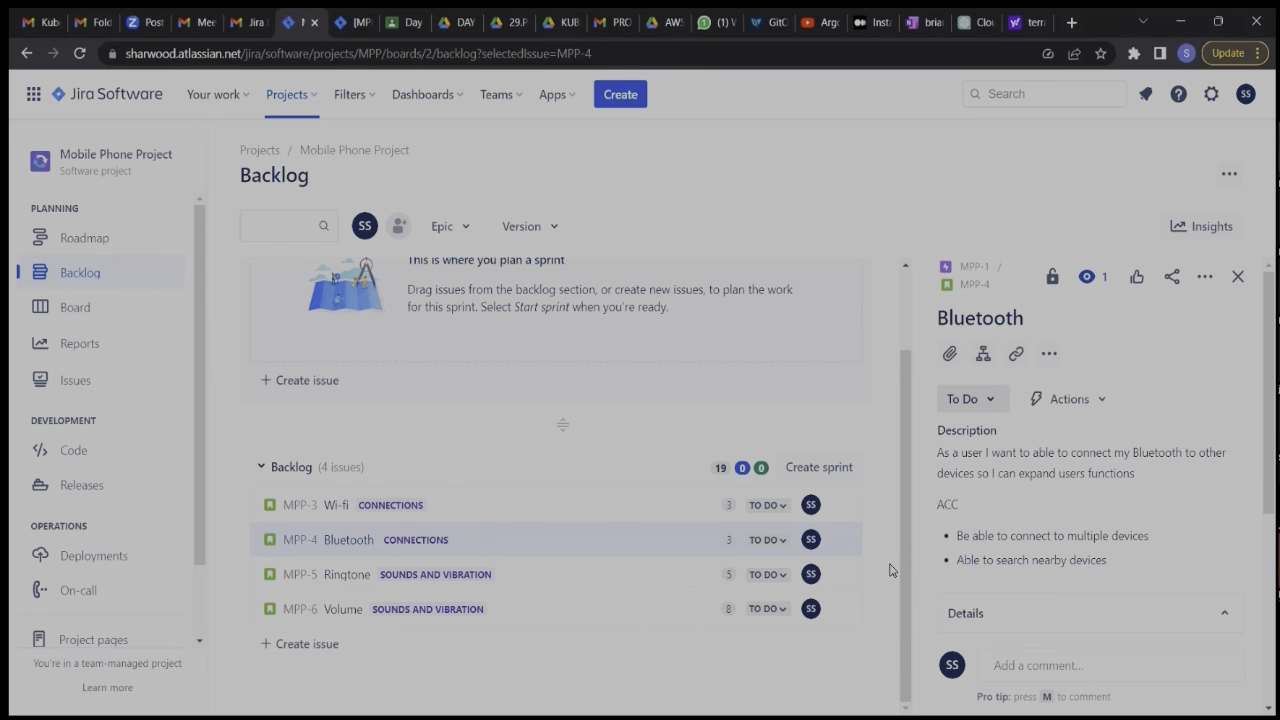
pyautogui.scroll(-5, 1035, 535)
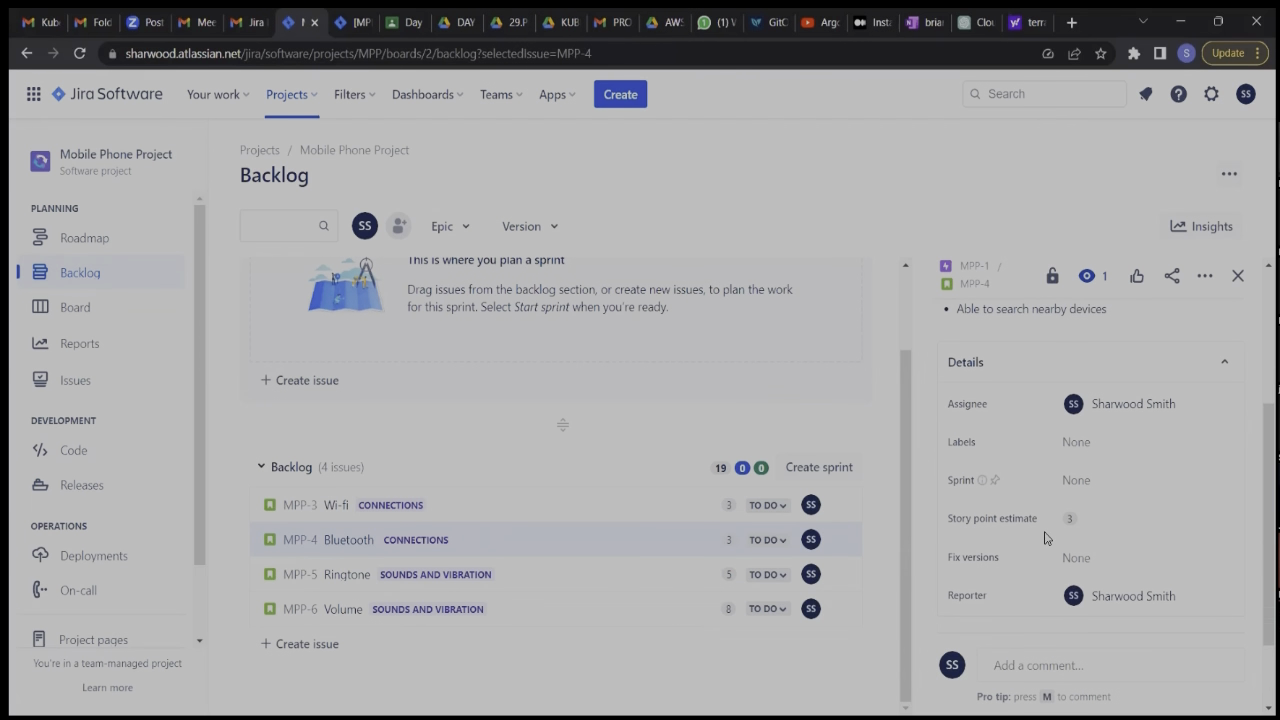
pyautogui.click(1095, 563)
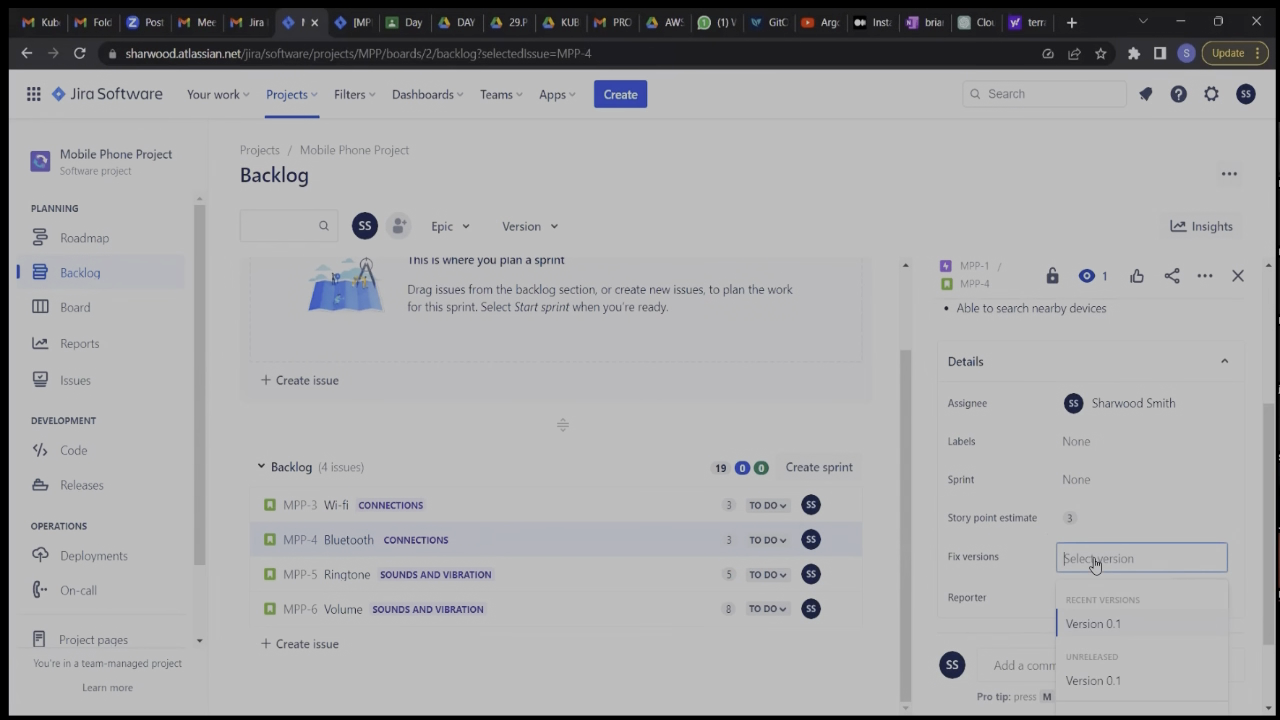
pyautogui.click(1109, 627)
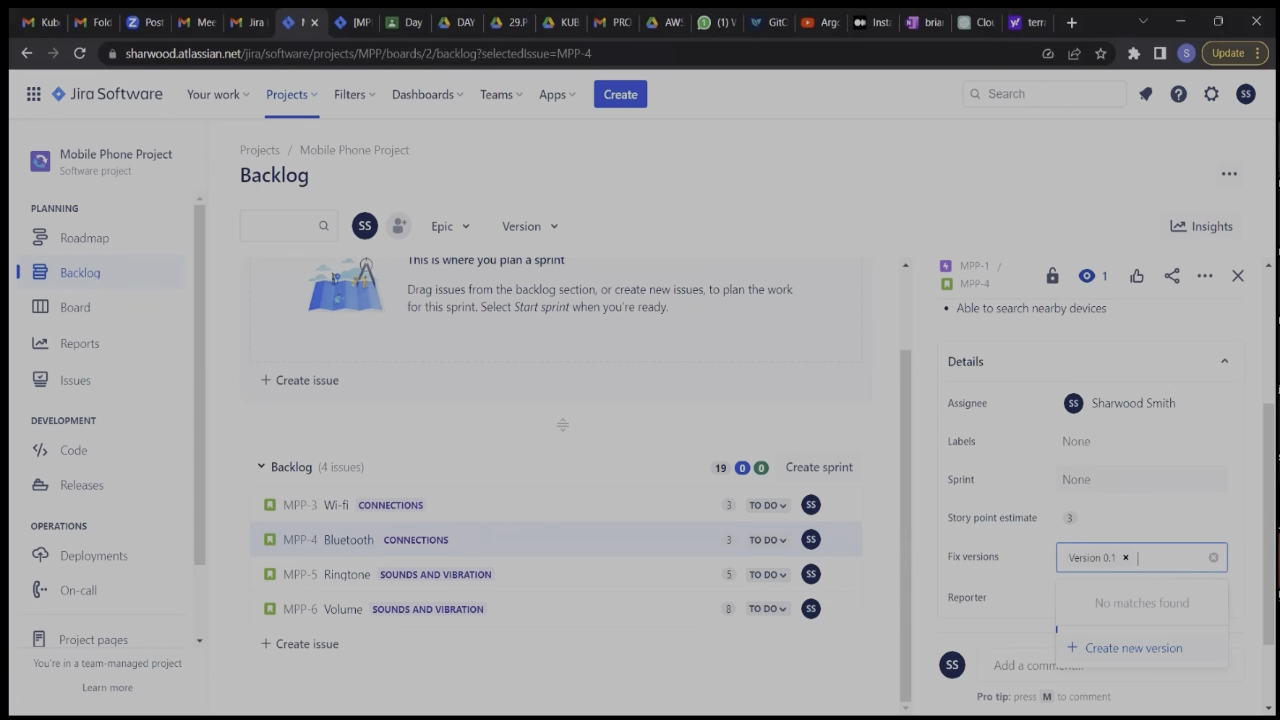
pyautogui.press('Return')
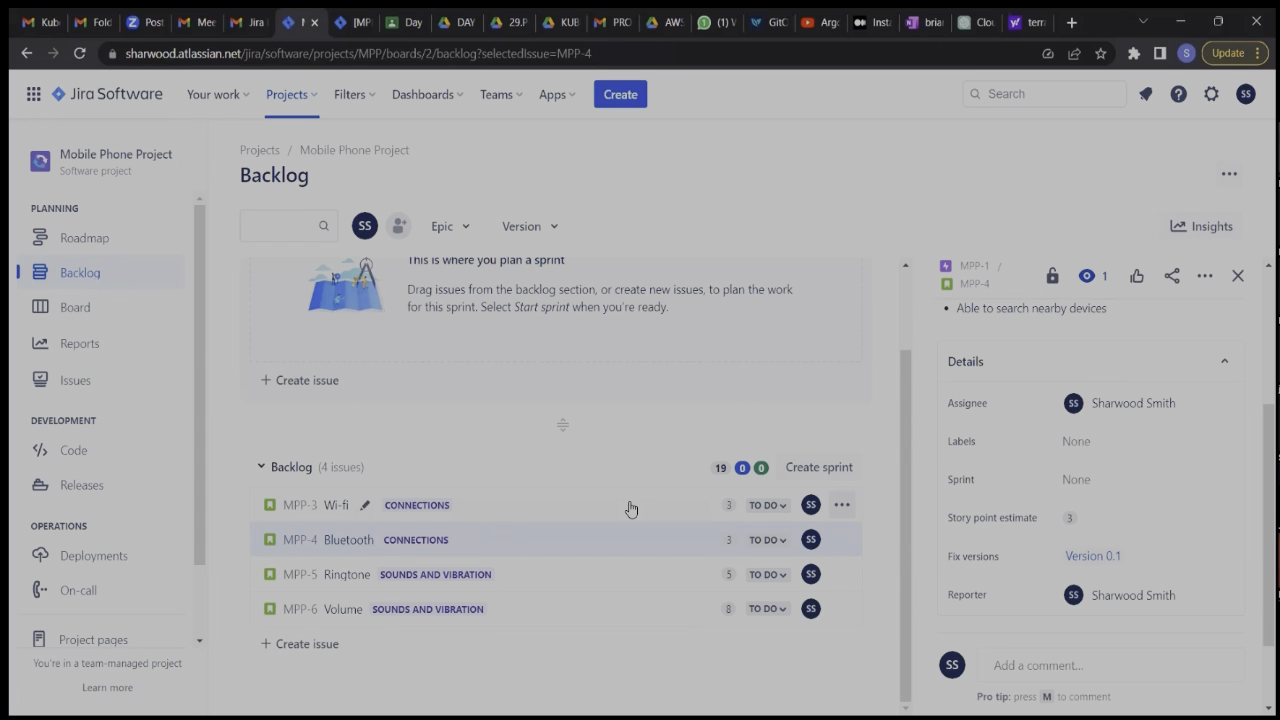
# Open the Ringtone story's details and set its fix version to Version 0.1.
pyautogui.click(286, 577)
pyautogui.scroll(-5, 1006, 573)
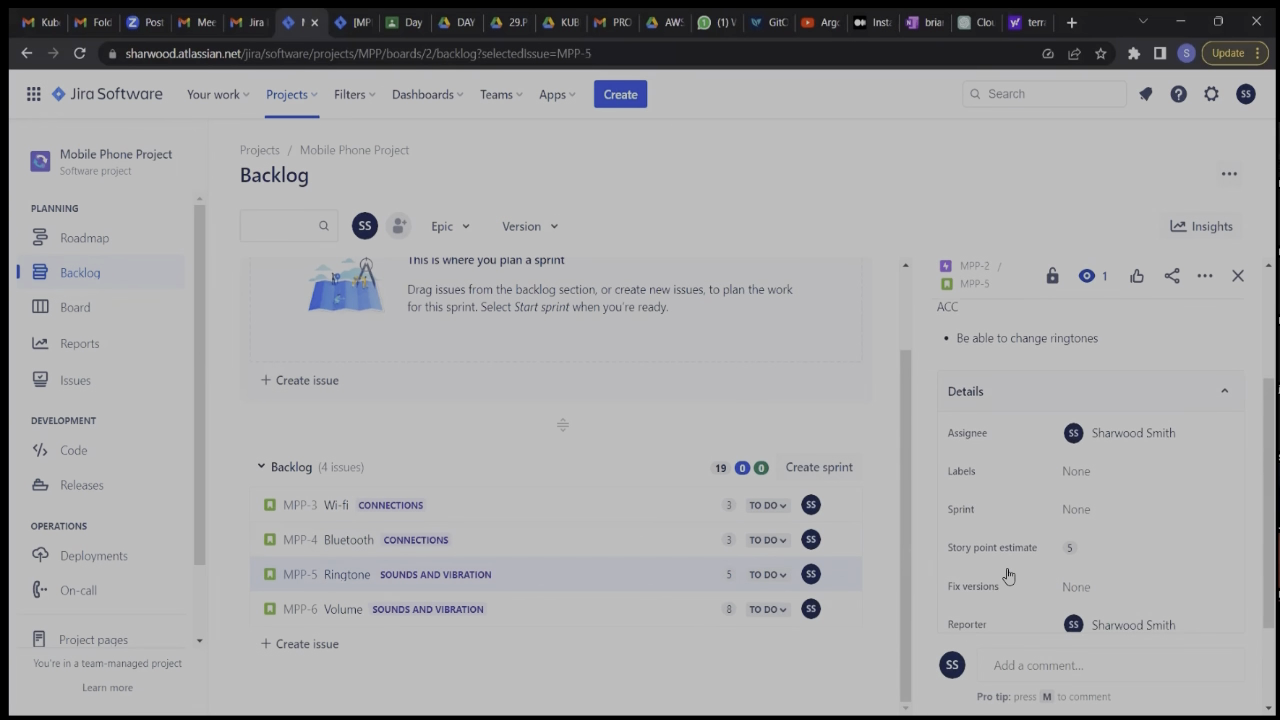
pyautogui.click(1105, 584)
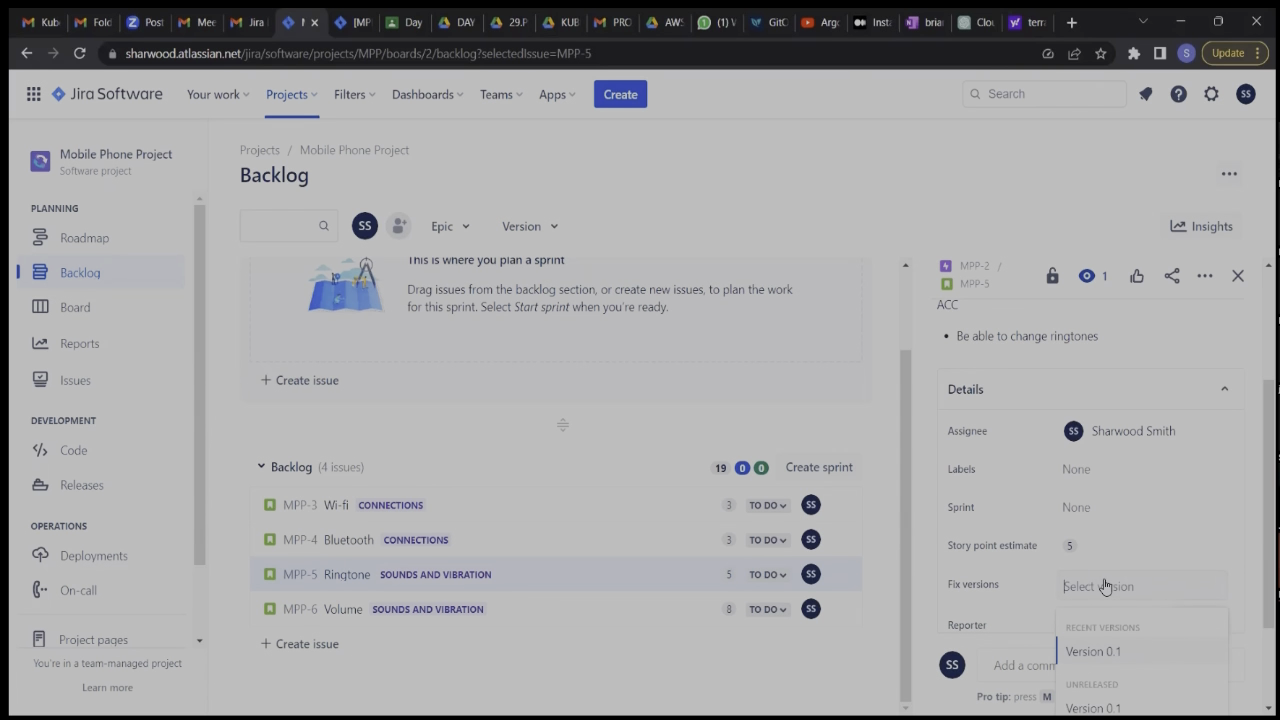
pyautogui.click(1111, 652)
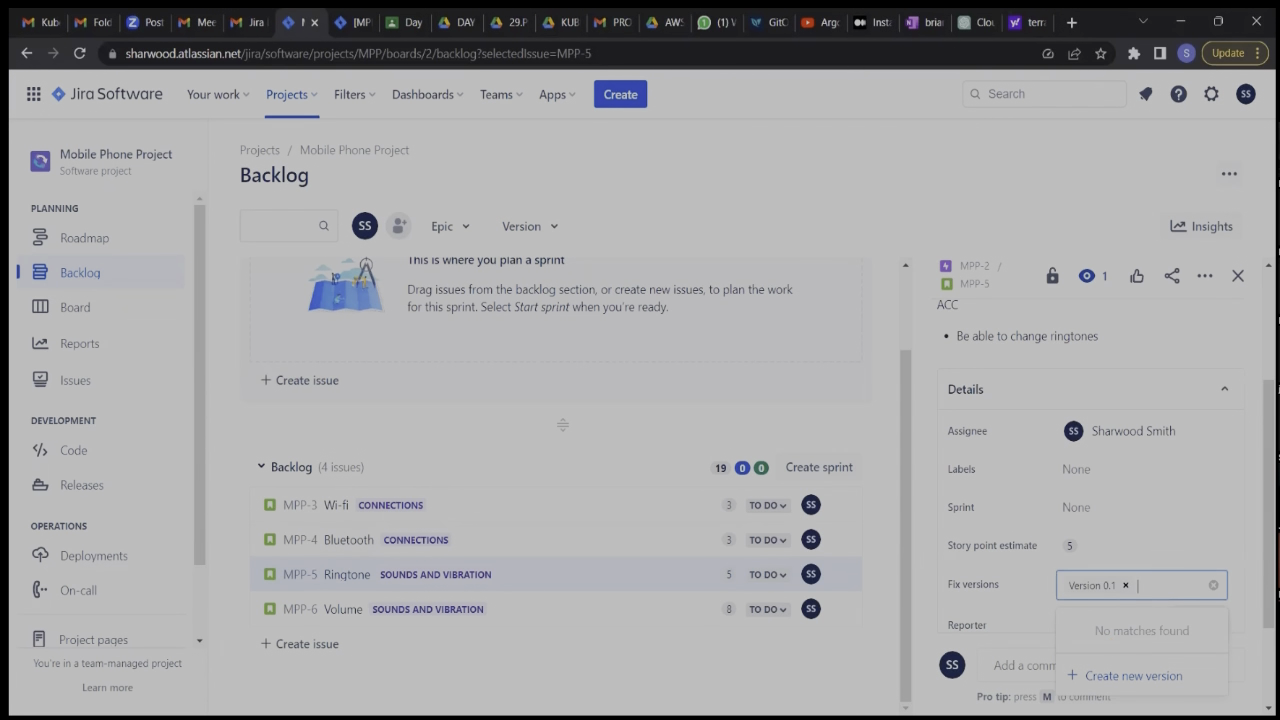
pyautogui.press('Return')
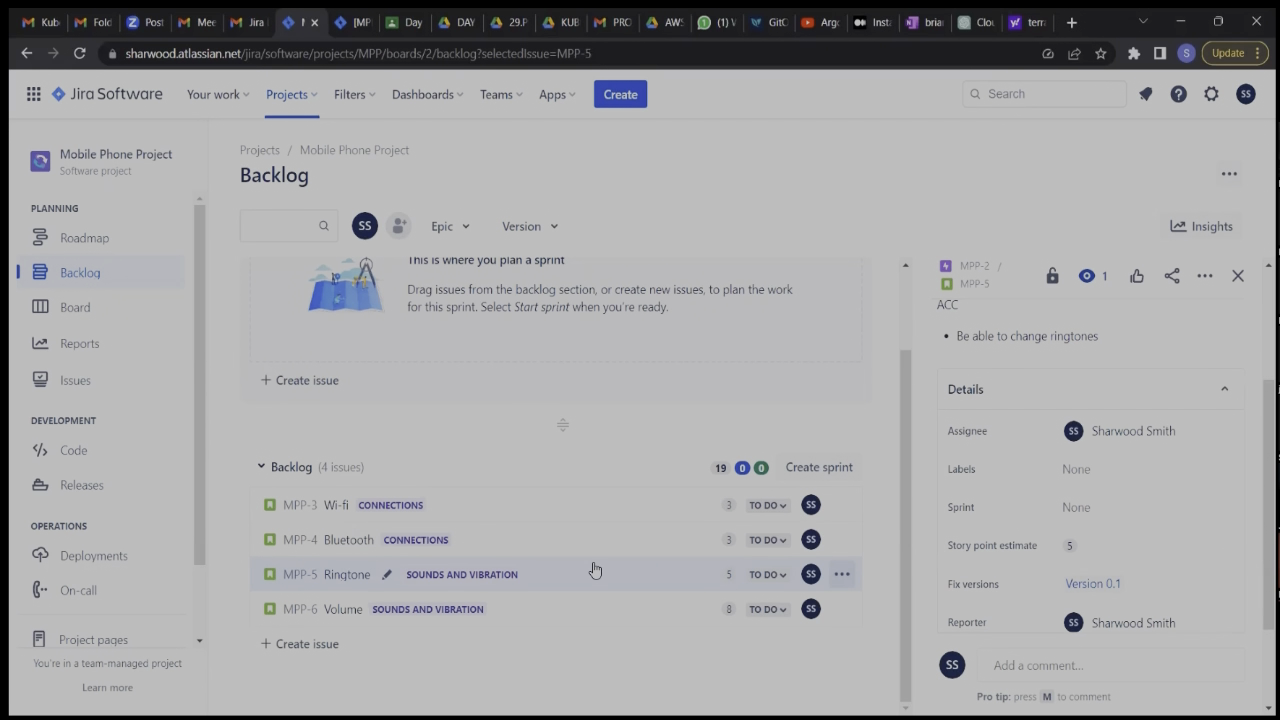
# Set the Volume story's fix version to Version 0.1 and close the story's details.
pyautogui.click(314, 613)
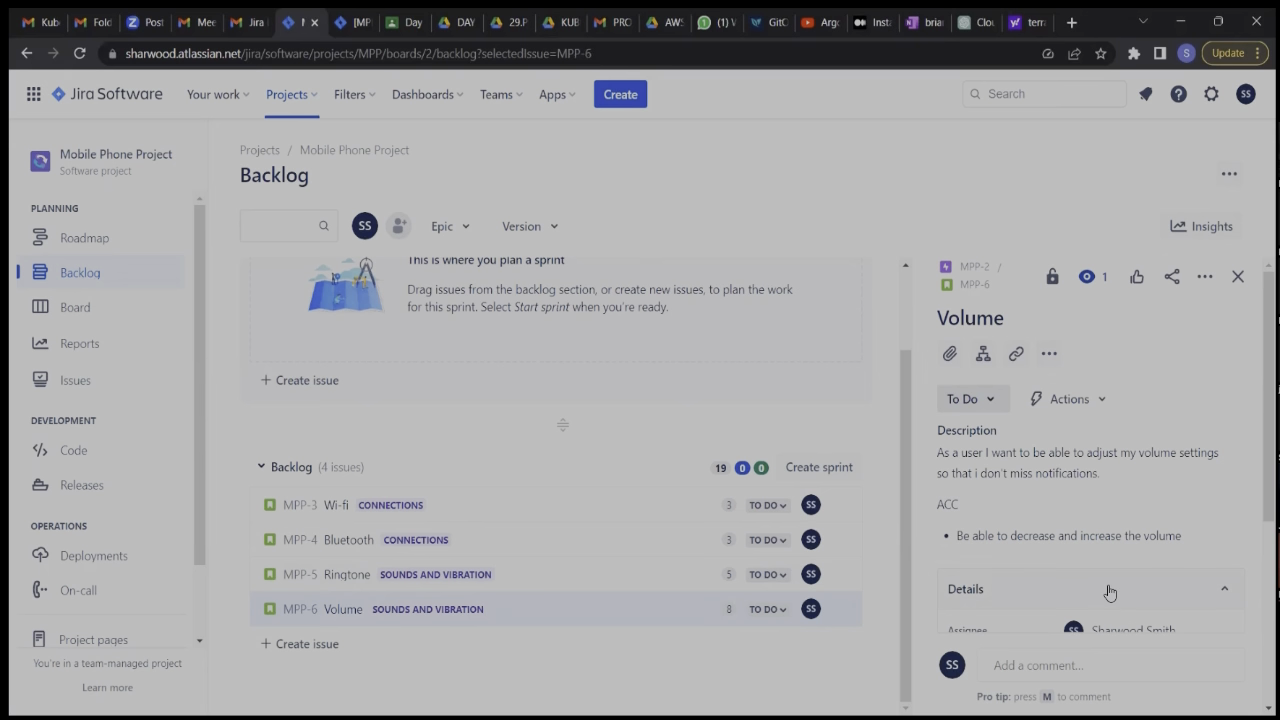
pyautogui.scroll(-2, 1110, 595)
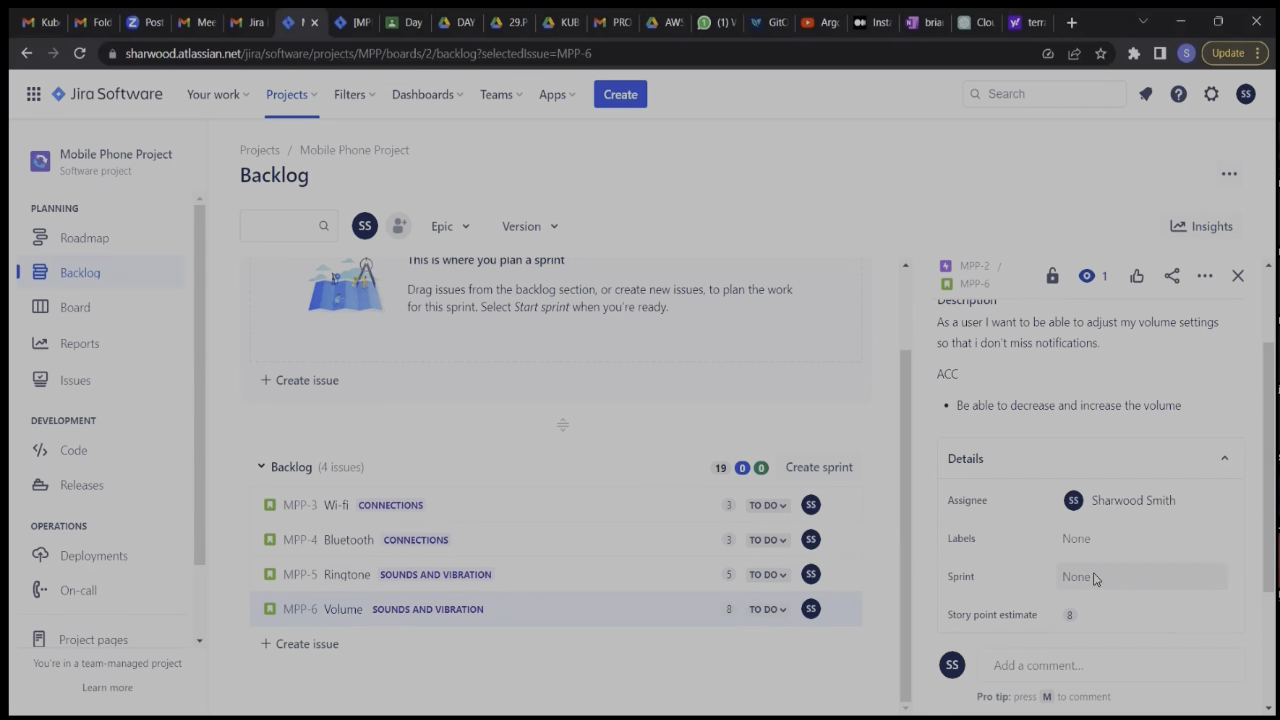
pyautogui.scroll(-1, 1098, 582)
pyautogui.click(1078, 592)
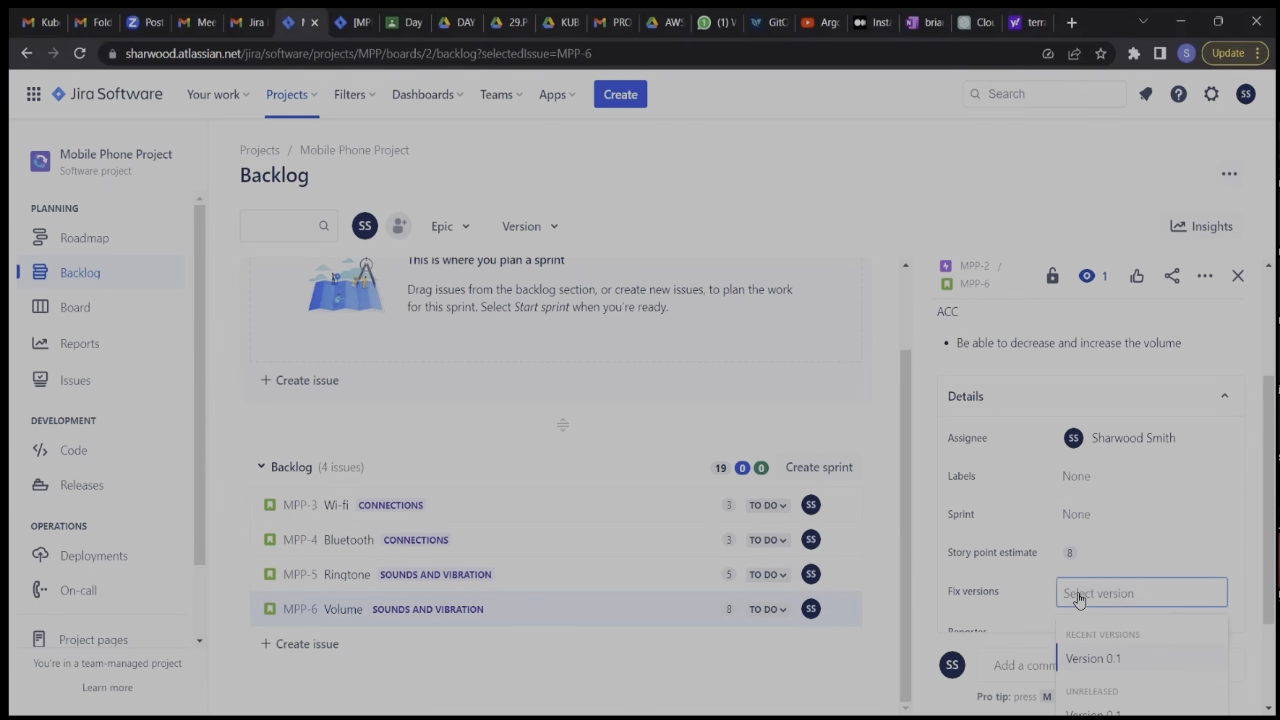
pyautogui.click(1099, 660)
pyautogui.click(1100, 676)
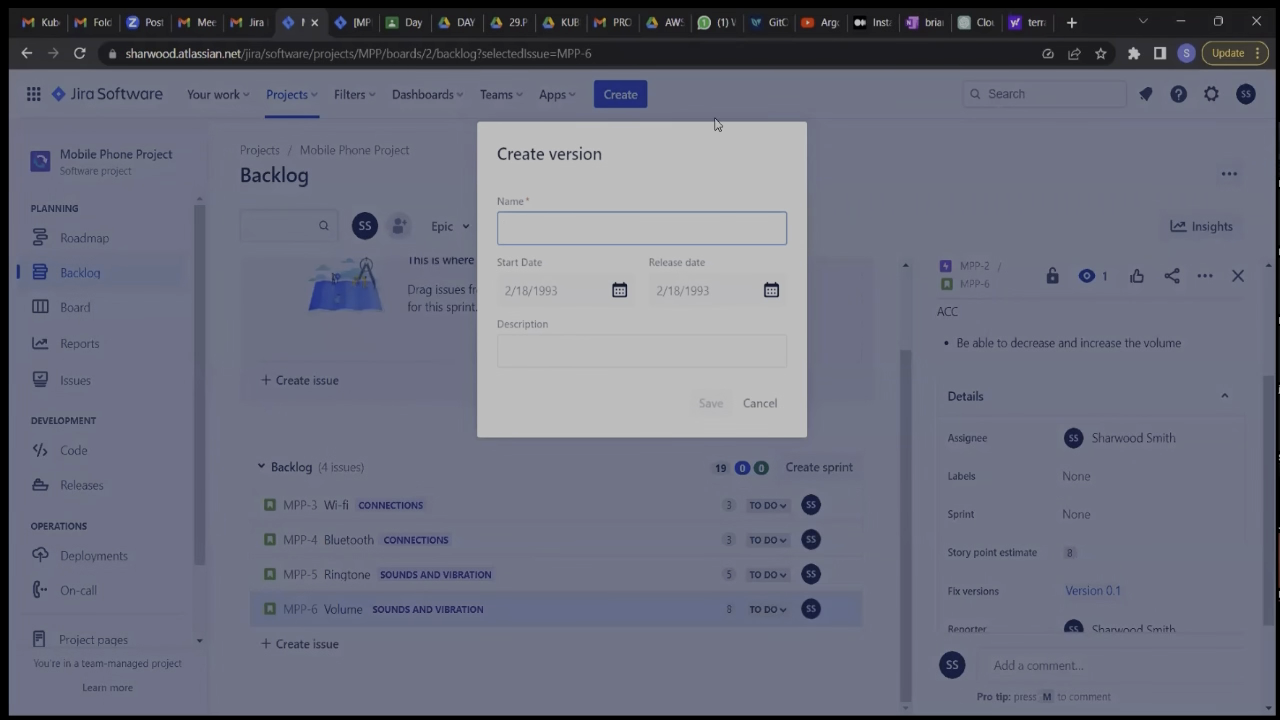
pyautogui.click(758, 405)
pyautogui.scroll(-2, 1013, 579)
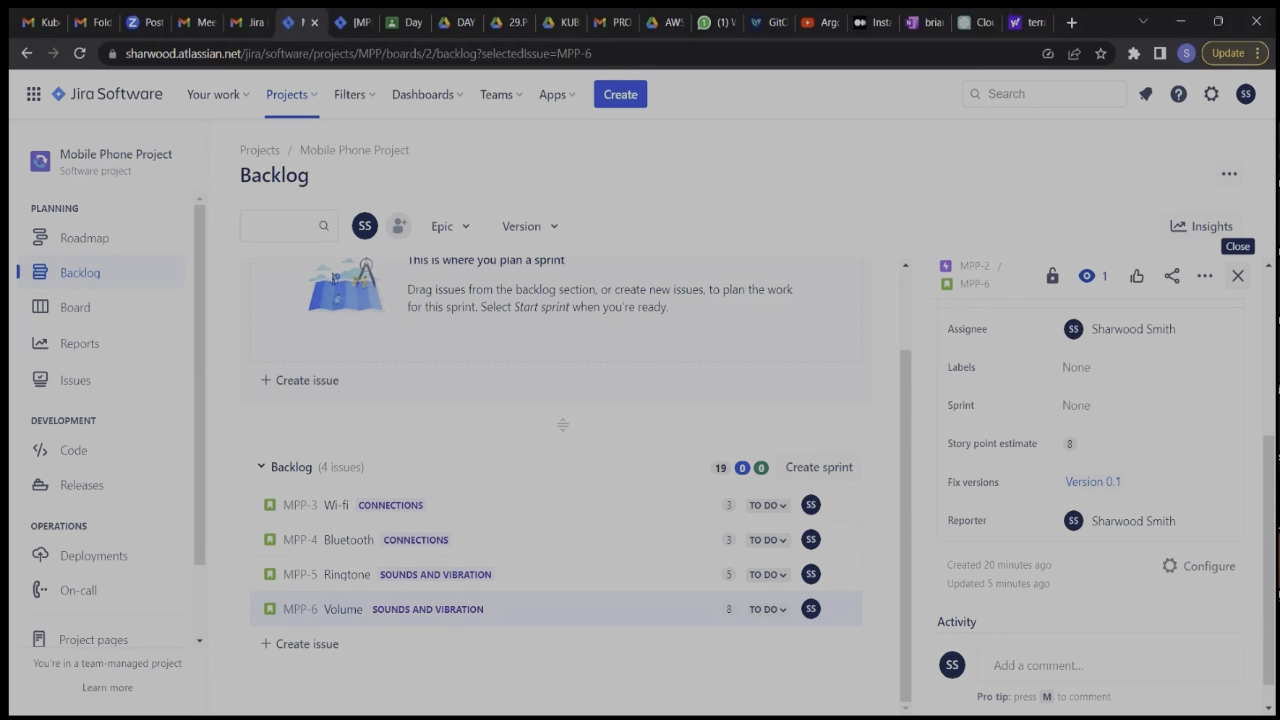
pyautogui.click(1238, 275)
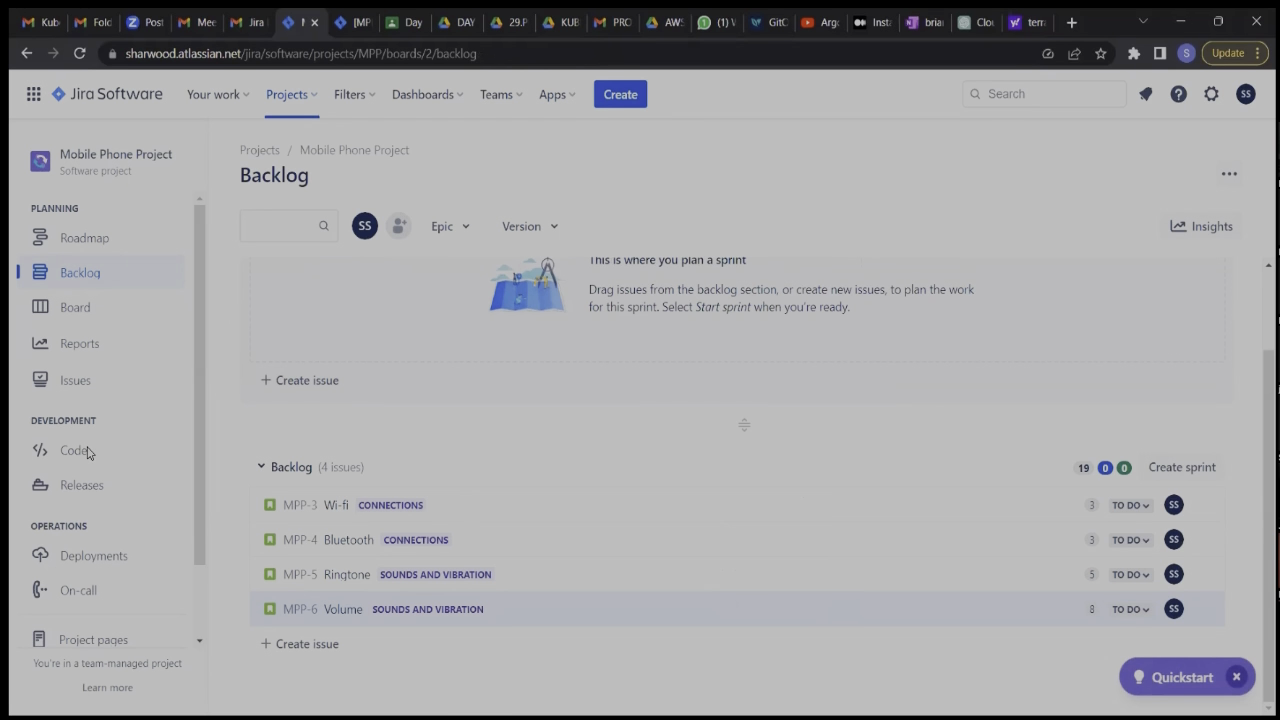
# Go to the project's releases and check the progress of Version 0.1.
pyautogui.click(82, 495)
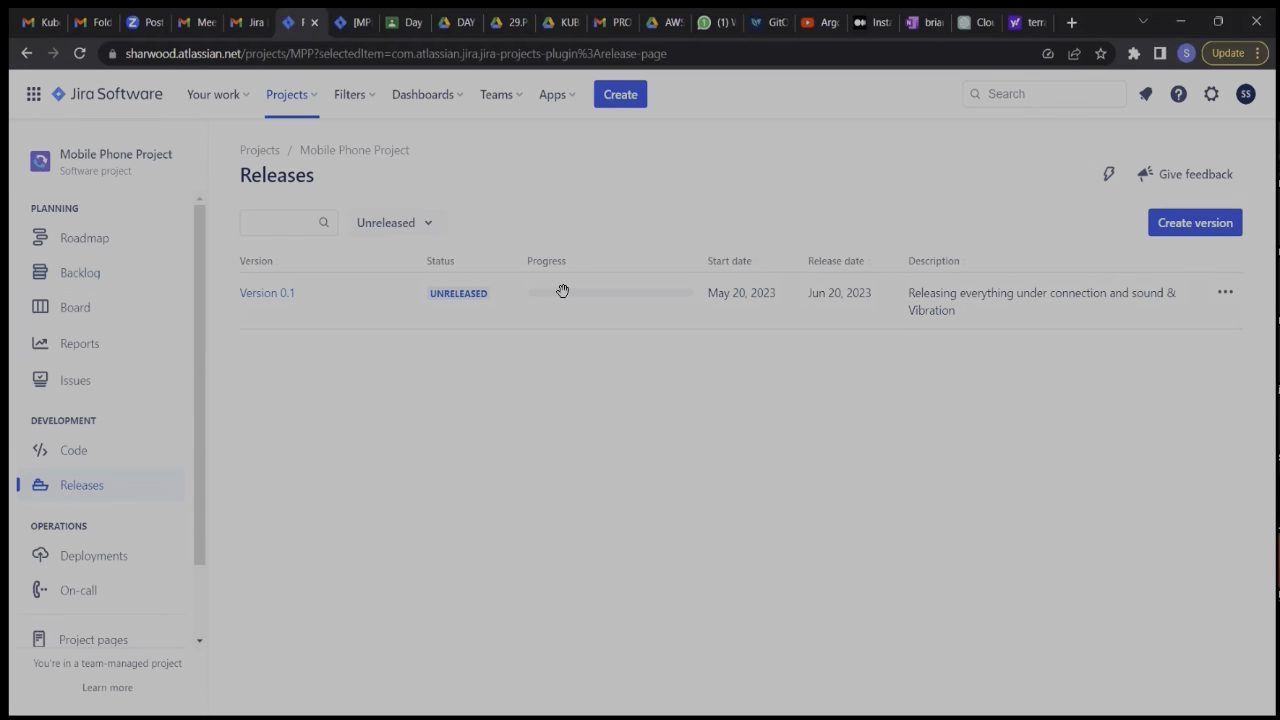
pyautogui.moveTo(565, 290)
# Return to the backlog and move the Wi-fi, Bluetooth, Ringtone and Volume stories into MPP Sprint 1.
pyautogui.click(88, 285)
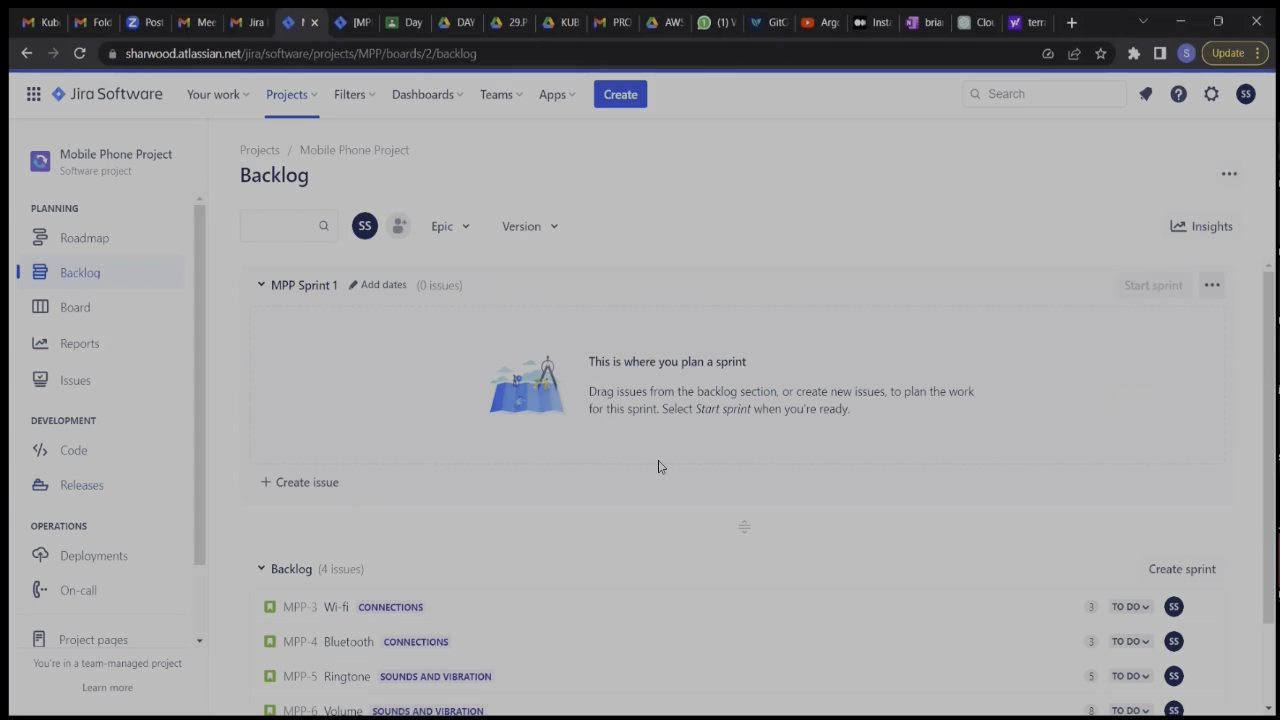
pyautogui.scroll(-2, 634, 500)
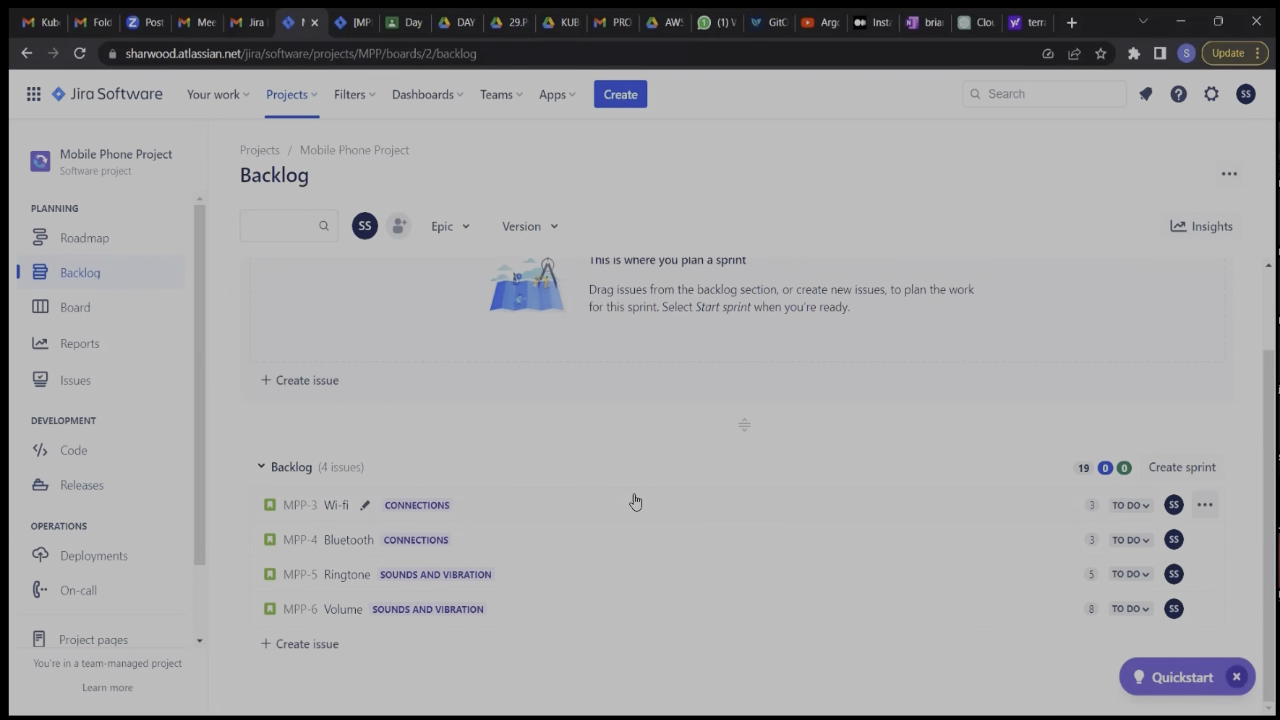
pyautogui.scroll(2, 634, 500)
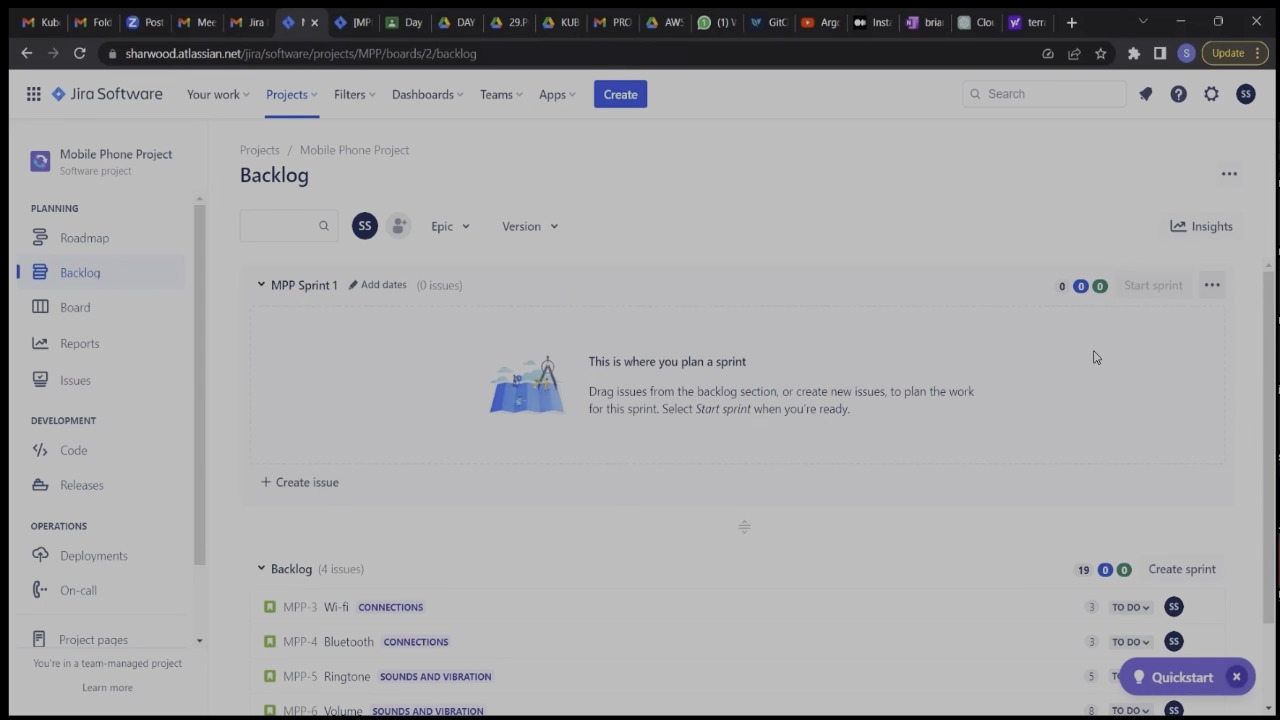
pyautogui.scroll(-1, 1095, 357)
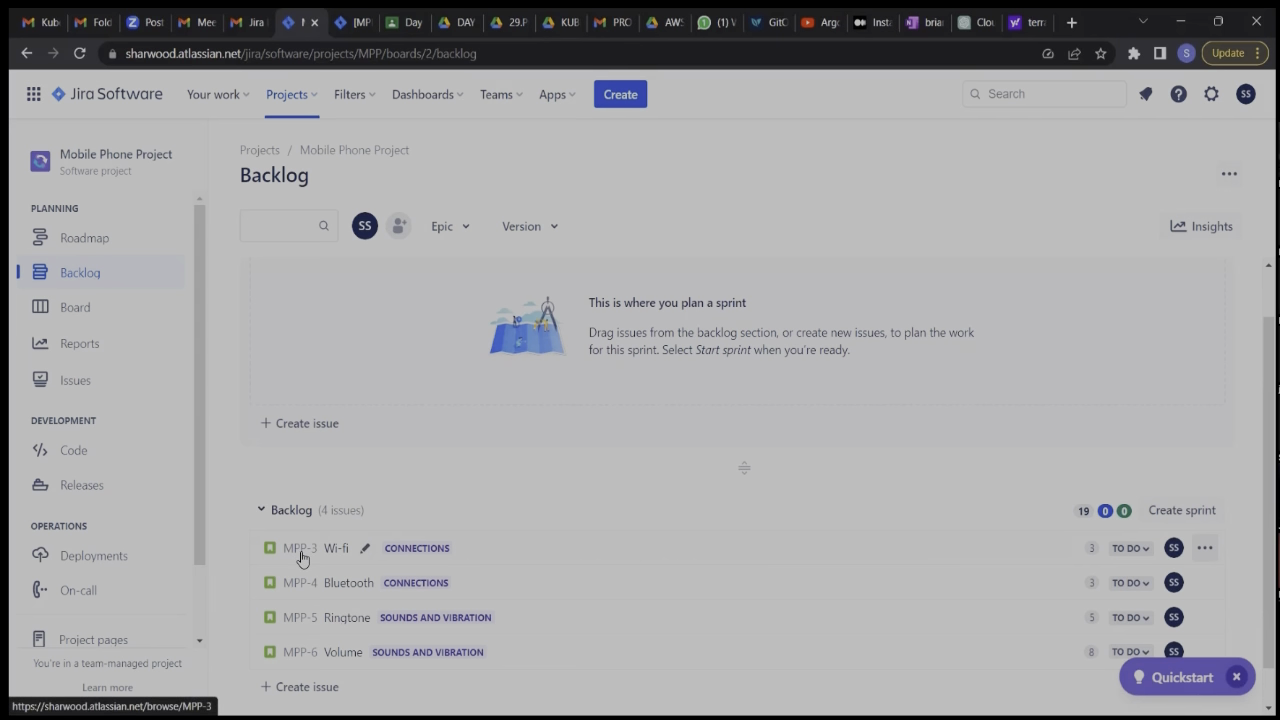
pyautogui.moveTo(302, 558); pyautogui.dragTo(322, 345)
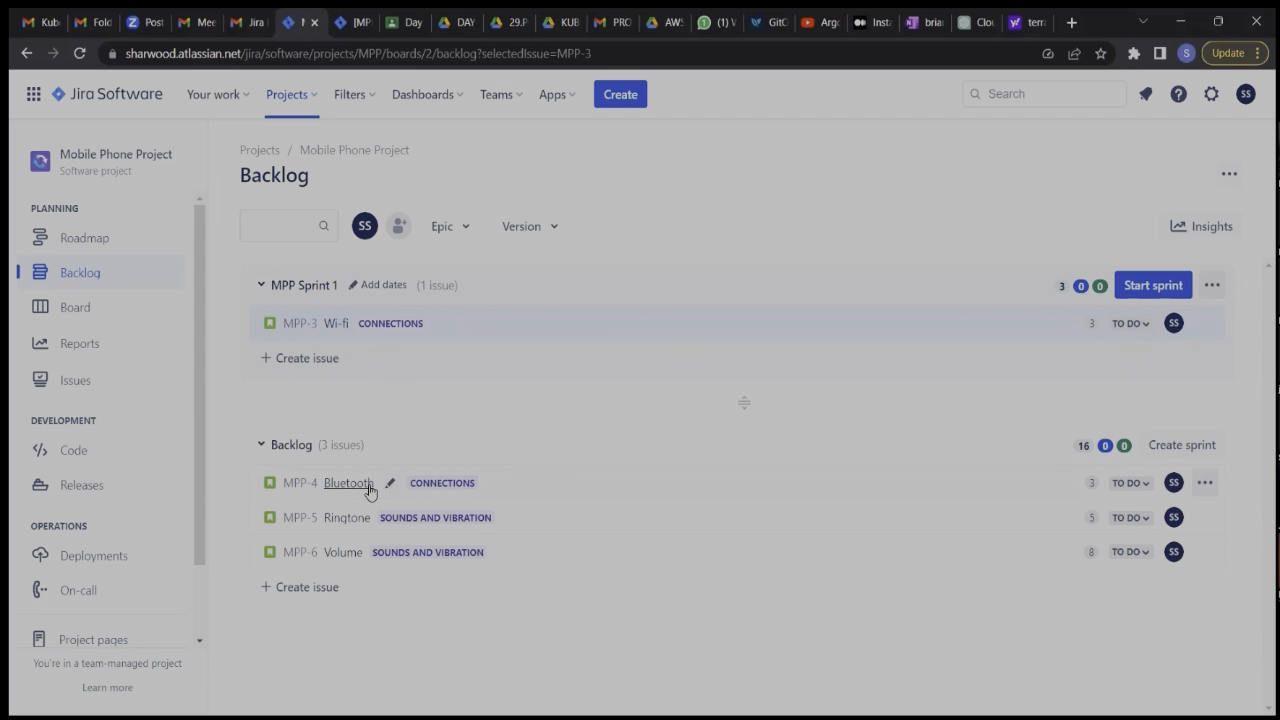
pyautogui.moveTo(362, 492); pyautogui.dragTo(391, 342)
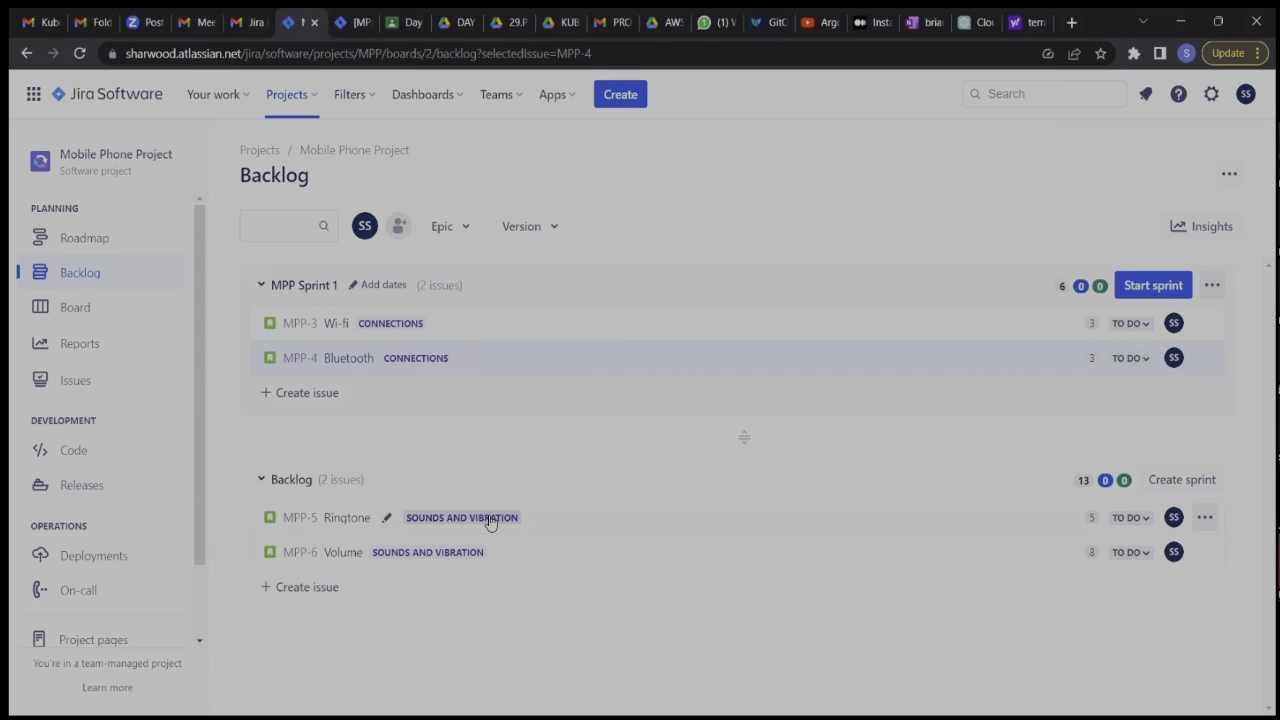
pyautogui.moveTo(531, 531); pyautogui.dragTo(522, 370)
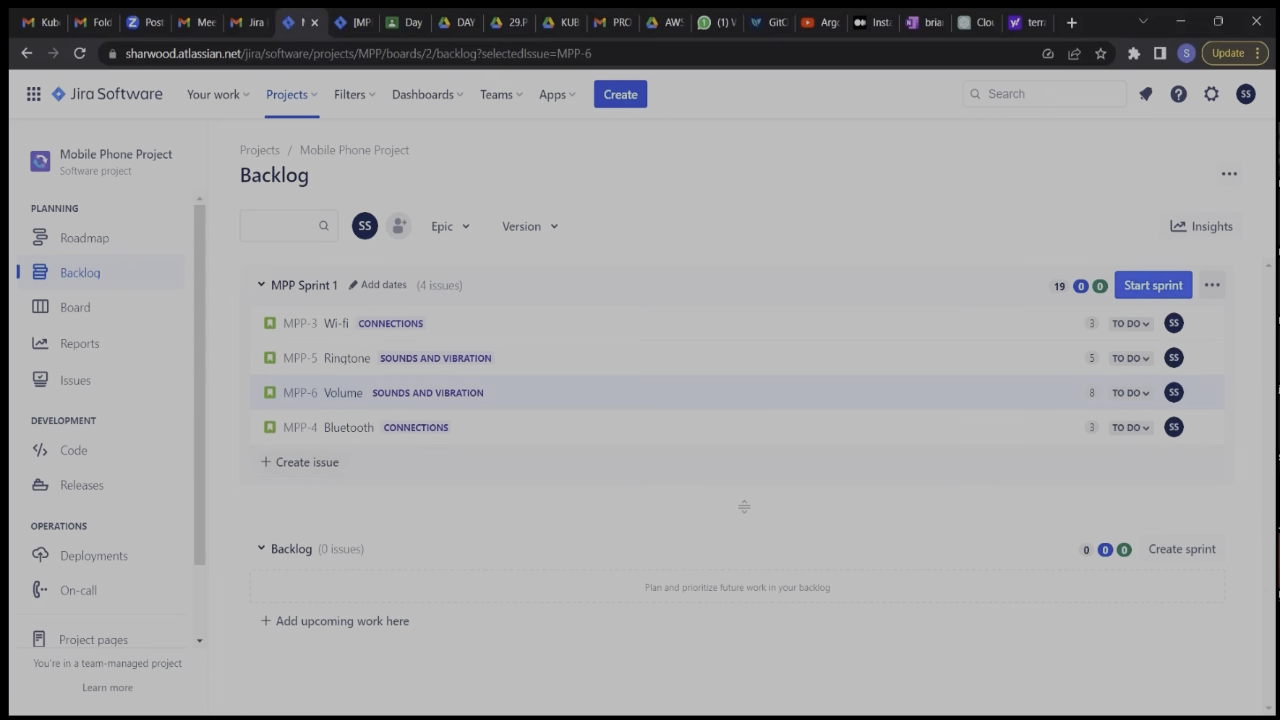
# Begin starting MPP Sprint 1 and choose a duration of 2 weeks for it.
pyautogui.click(1137, 285)
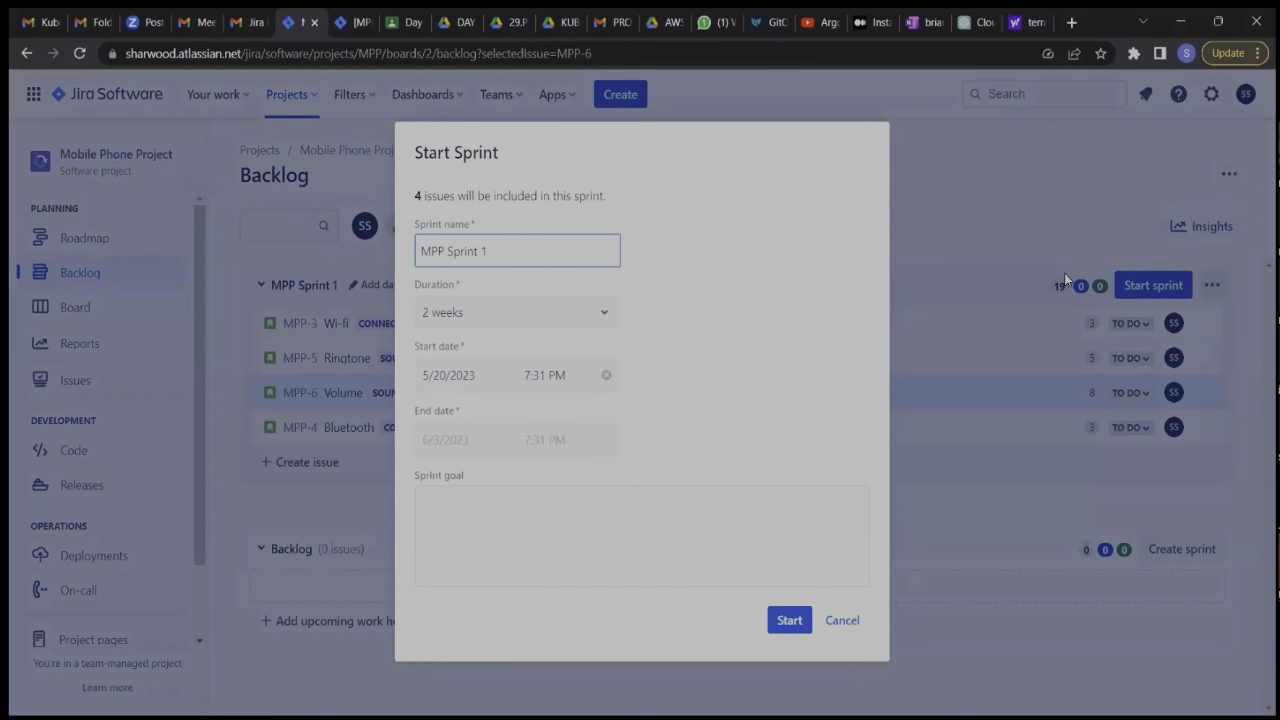
pyautogui.click(604, 312)
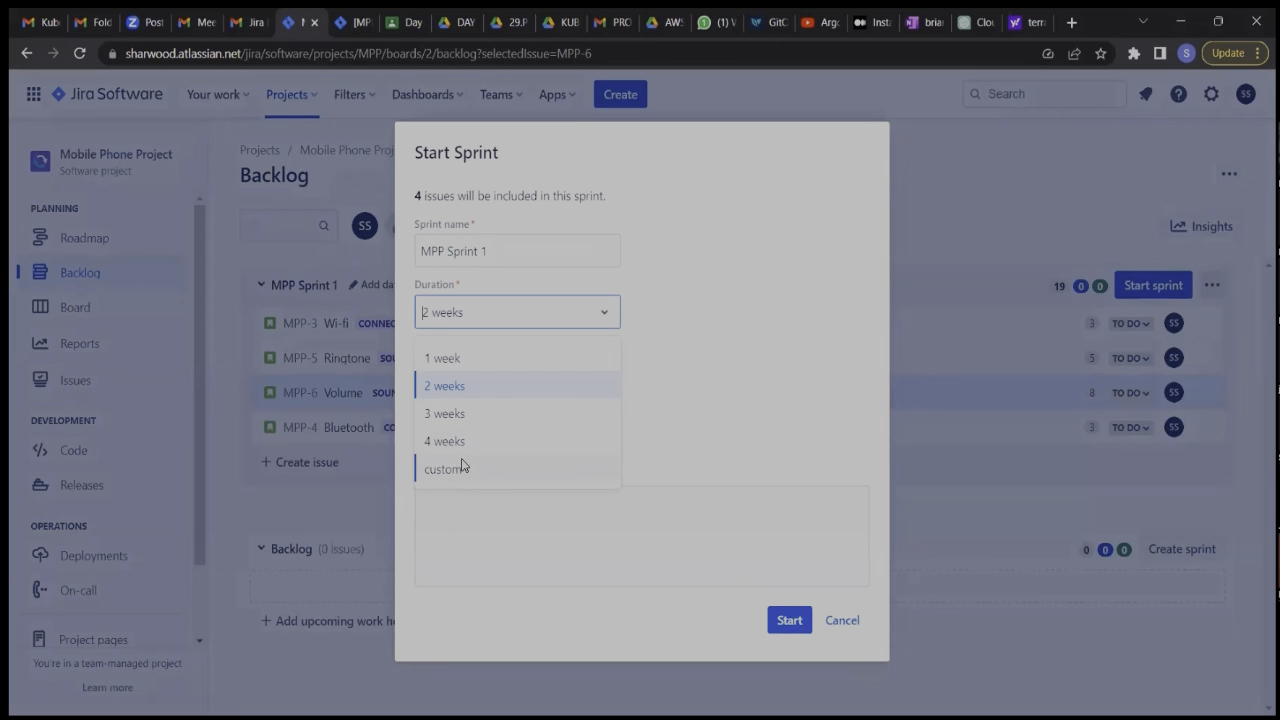
pyautogui.click(448, 388)
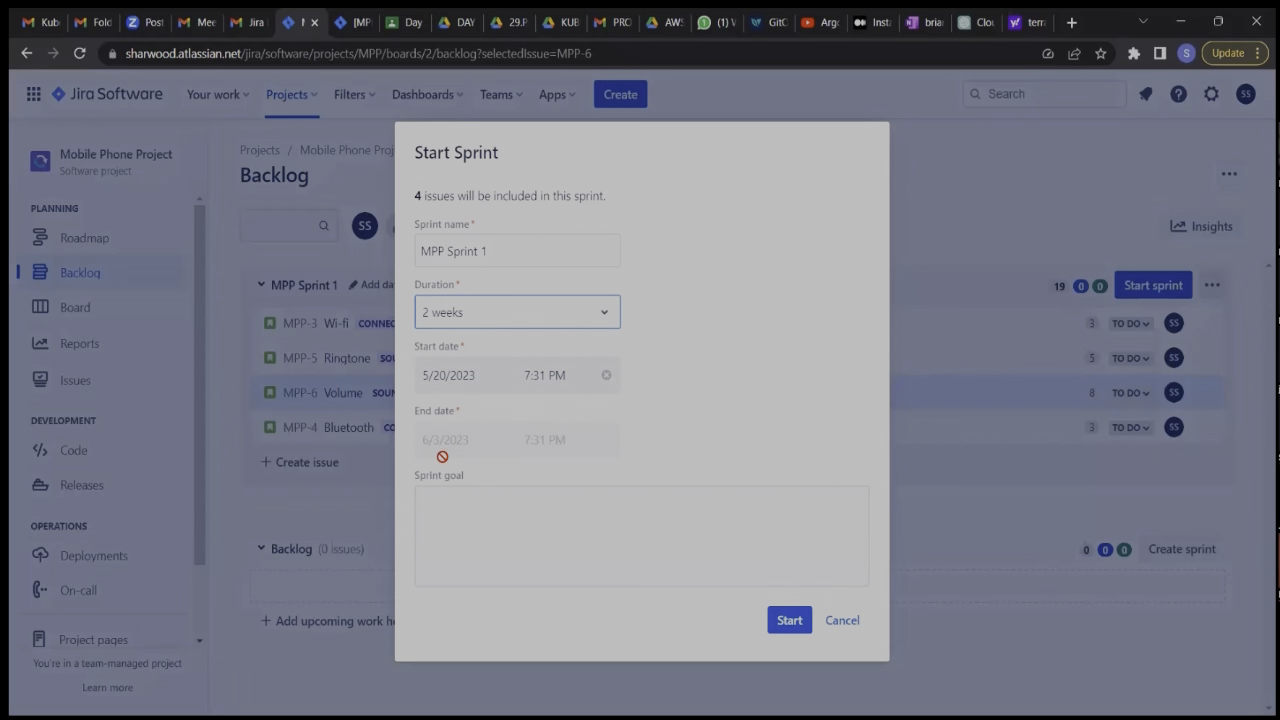
# Enter the sprint goal "Complete functionalities under Connections and Sound and Vibration" and start MPP Sprint 1.
pyautogui.click(520, 513)
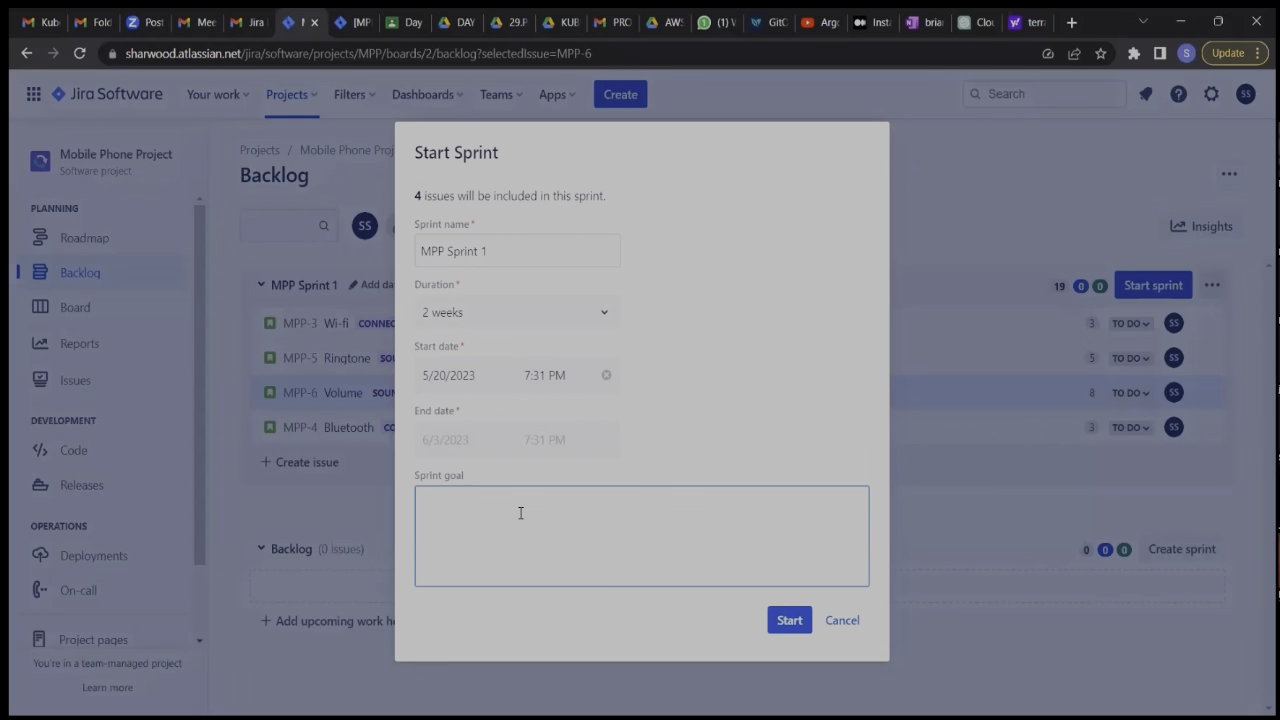
pyautogui.write('Complete functionalities under')
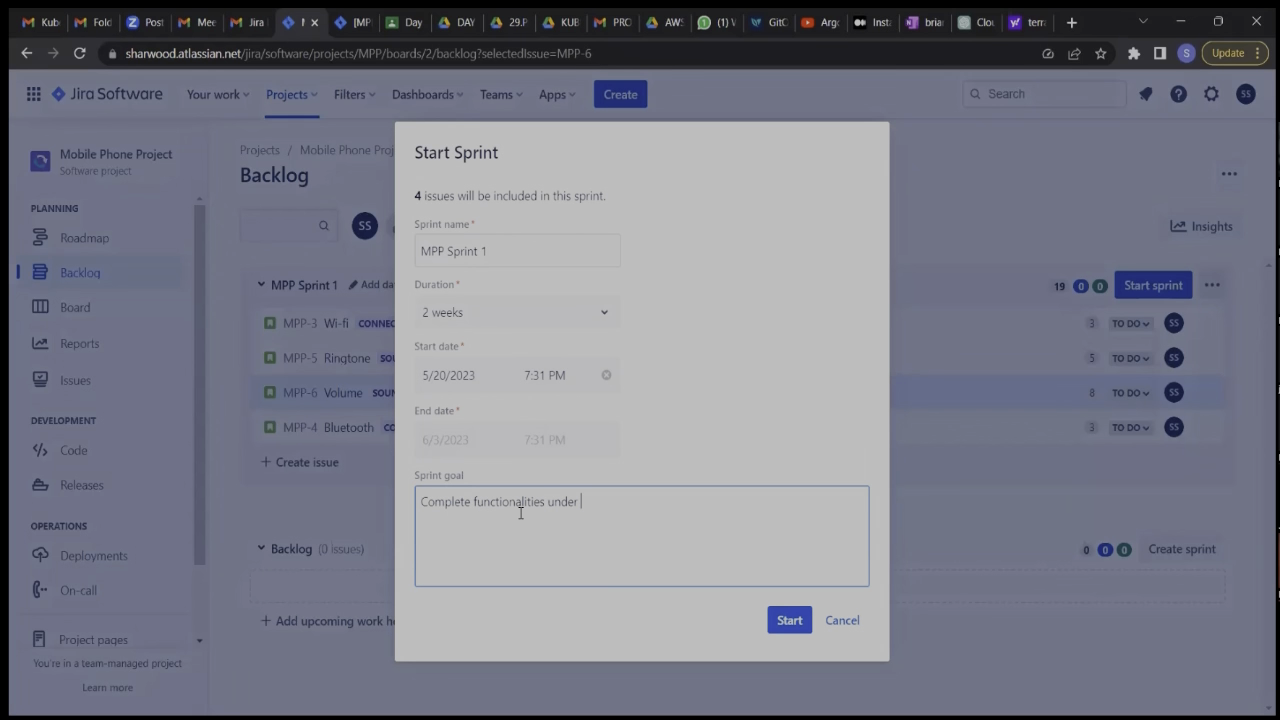
pyautogui.write('Connection')
pyautogui.write('and Sound and N')
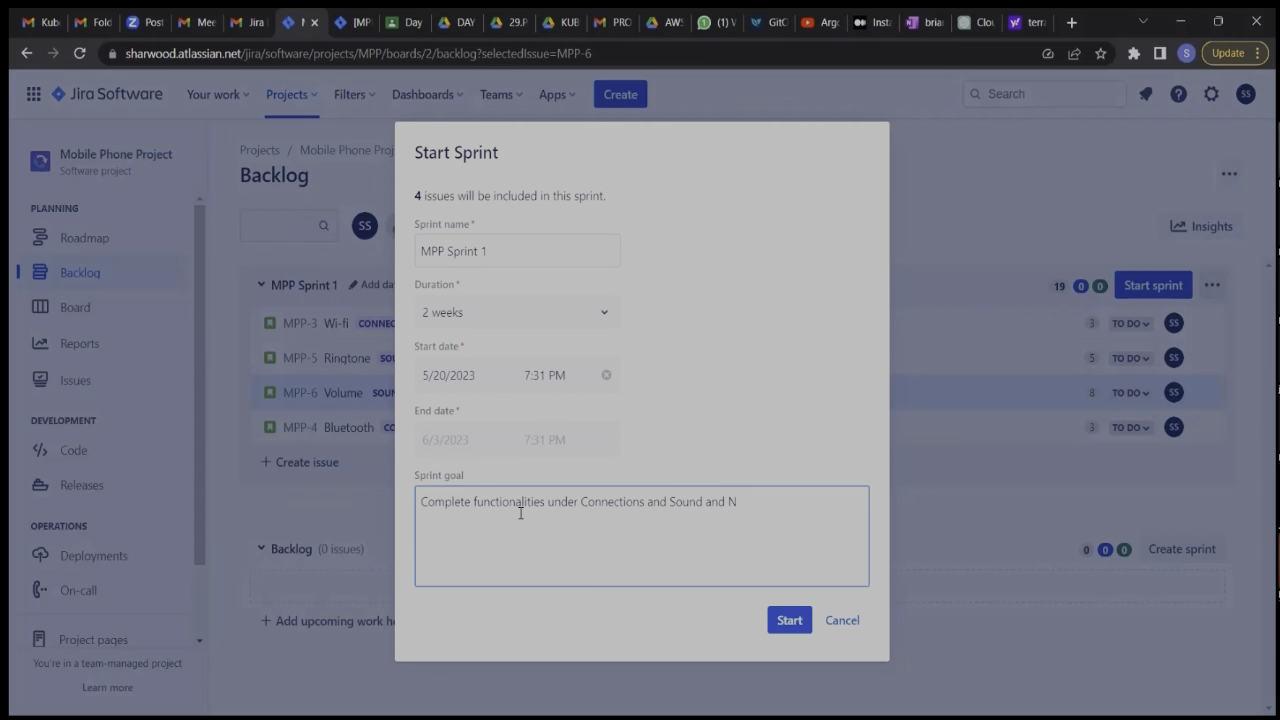
pyautogui.press('BackSpace')
pyautogui.write('vi')
pyautogui.press('BackSpace')
pyautogui.press('BackSpace')
pyautogui.write('Vibration')
pyautogui.click(789, 621)
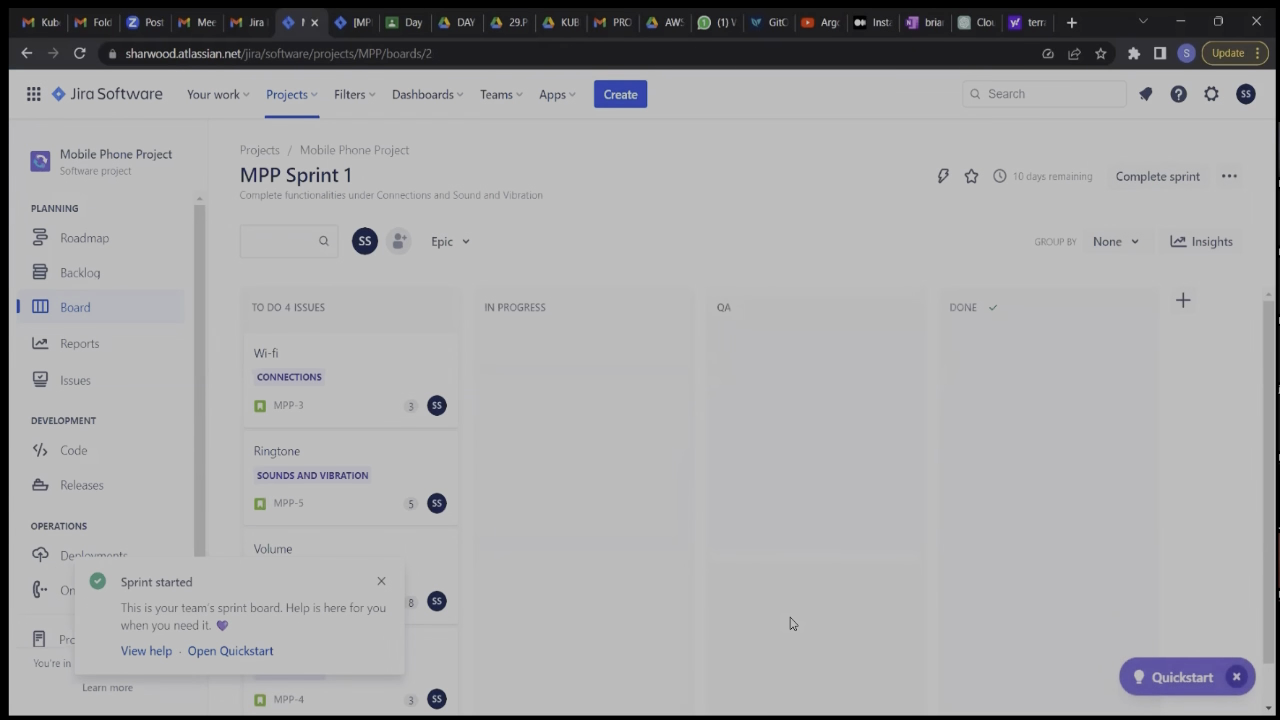
pyautogui.click(380, 582)
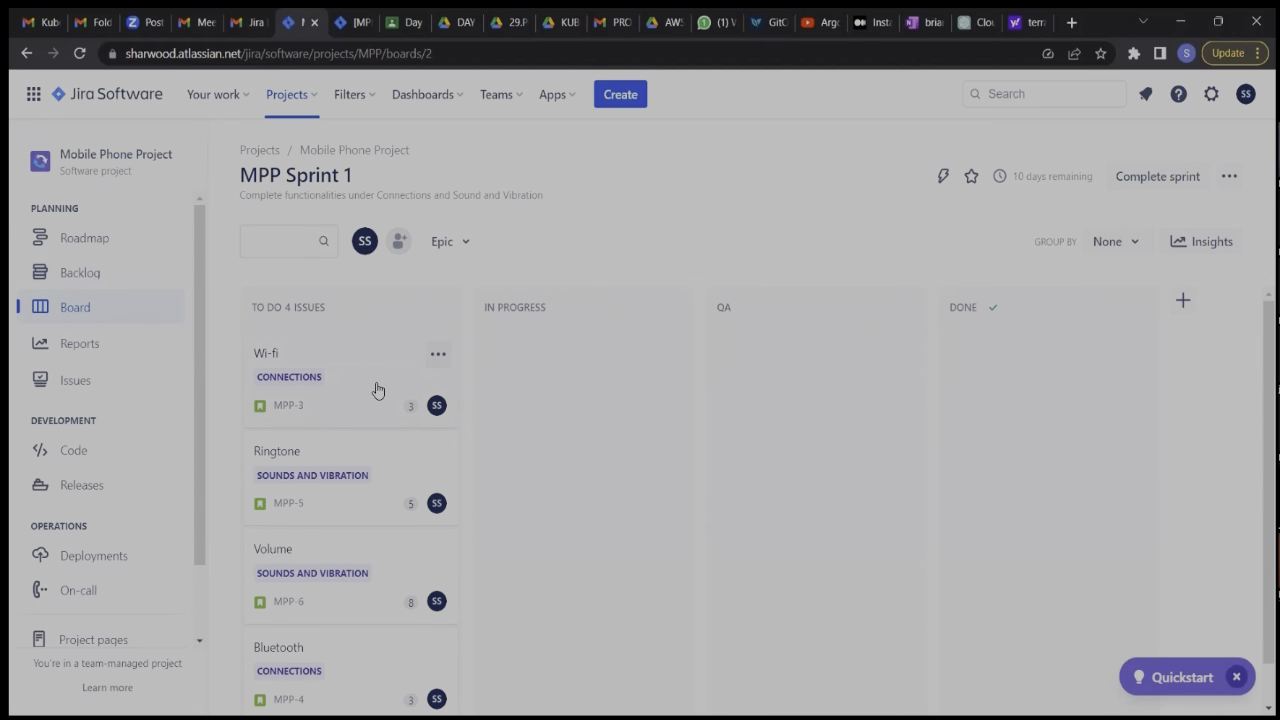
# Move the Wi-fi and Volume stories from To Do to In Progress on the sprint board.
pyautogui.moveTo(377, 390); pyautogui.dragTo(608, 423)
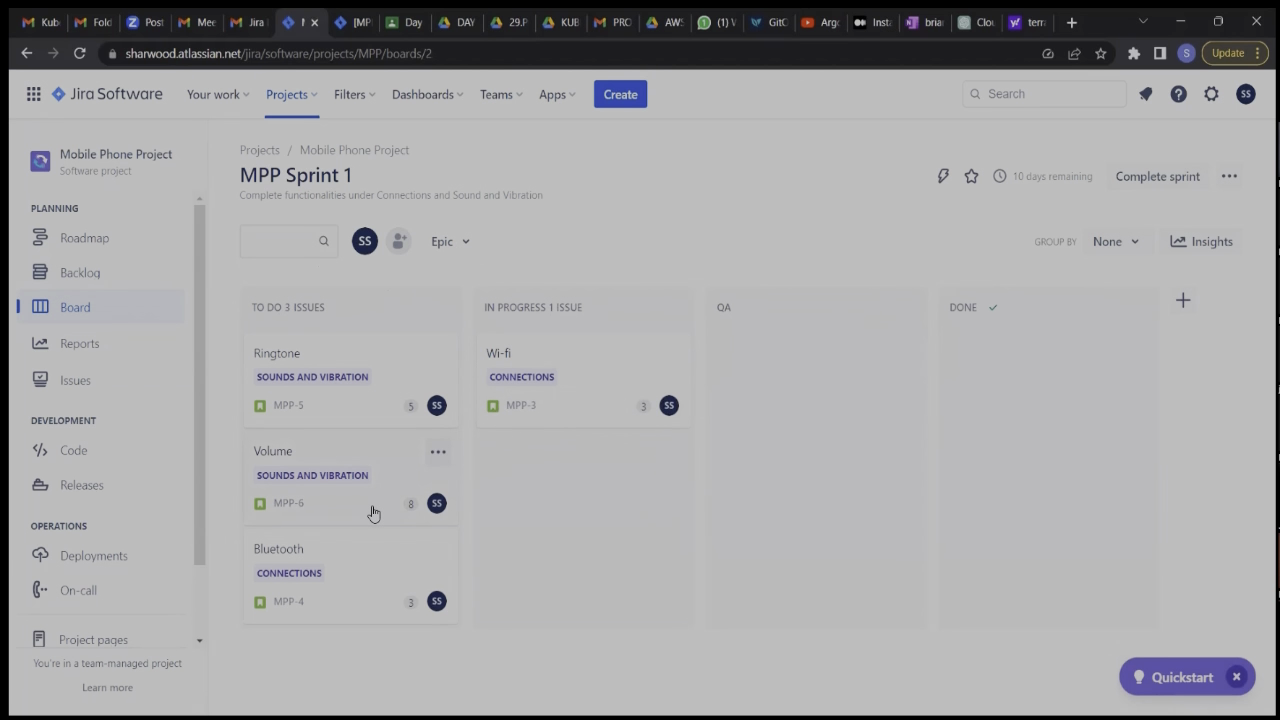
pyautogui.moveTo(372, 513); pyautogui.dragTo(611, 506)
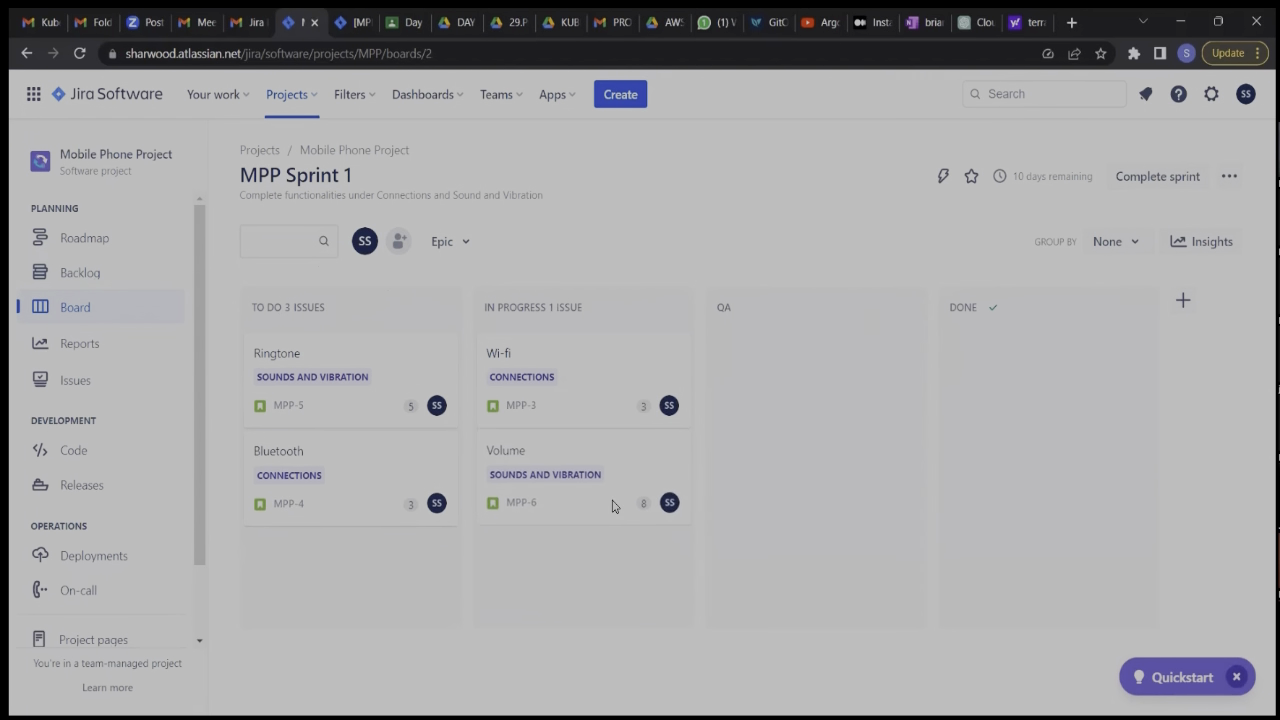
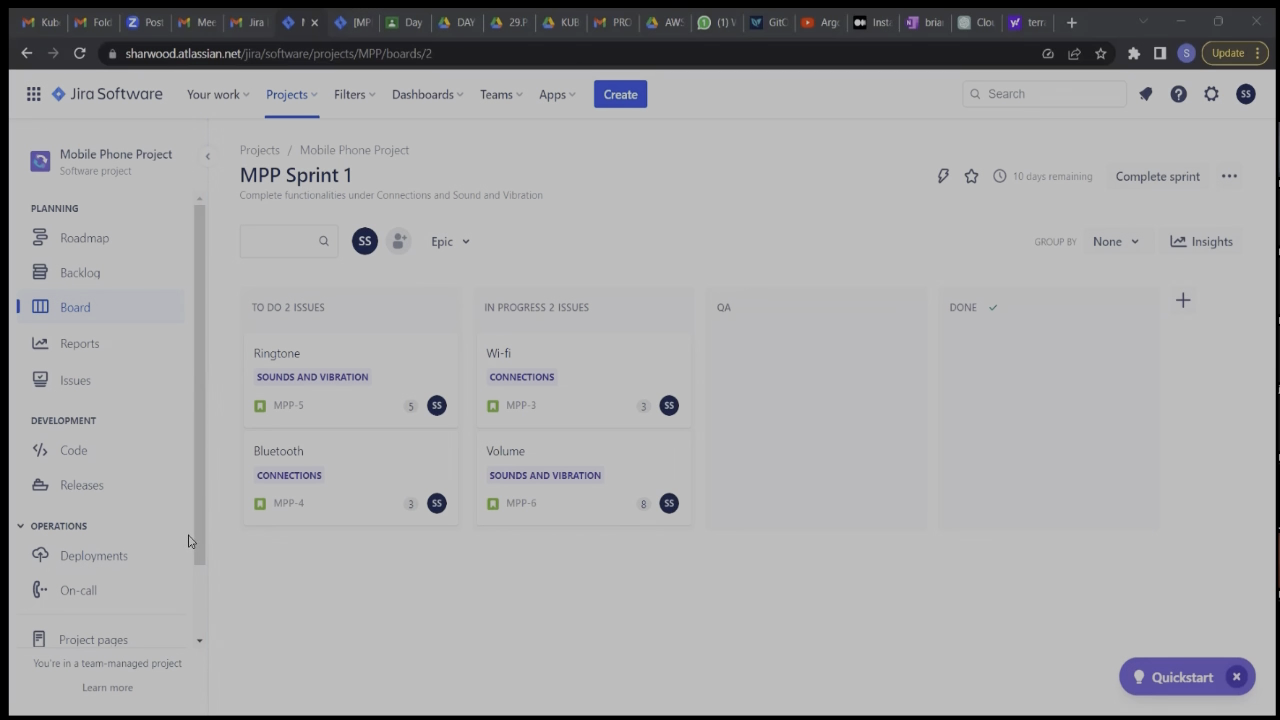
# Move the Wi-fi story to QA, send it back to To Do, and return it to In Progress.
pyautogui.moveTo(198, 541); pyautogui.dragTo(183, 517)
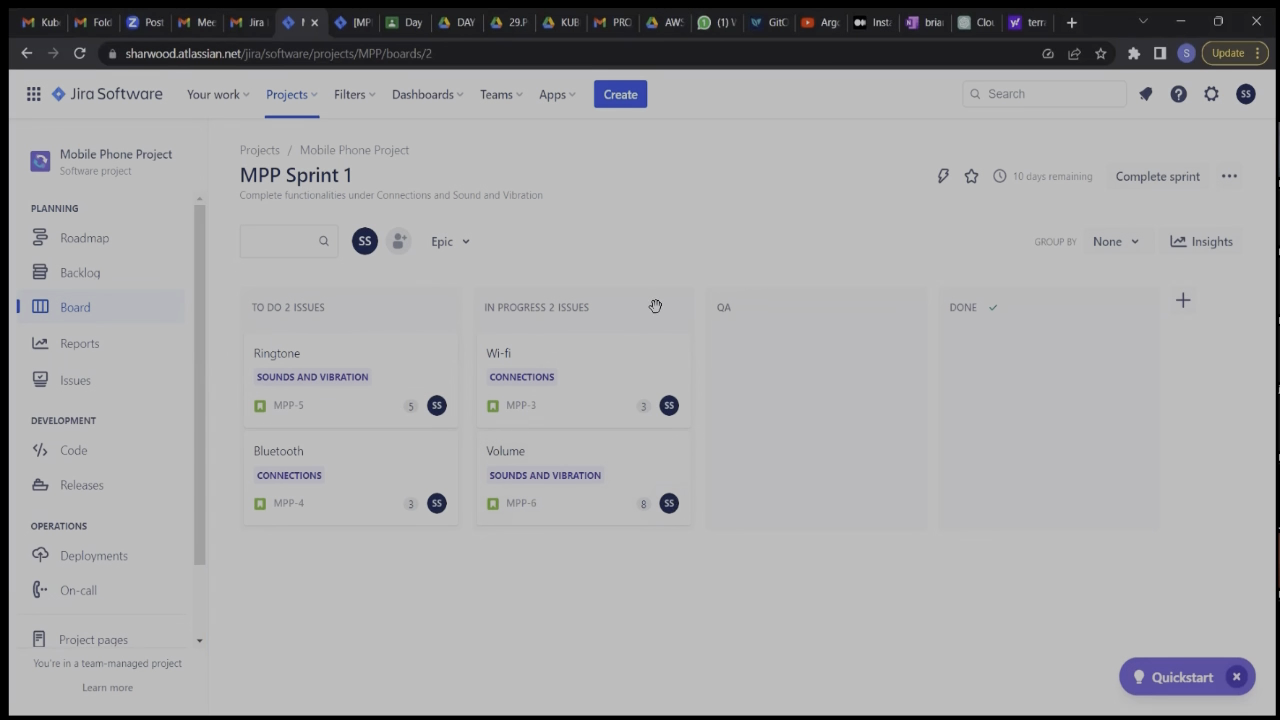
pyautogui.moveTo(591, 366); pyautogui.dragTo(820, 377)
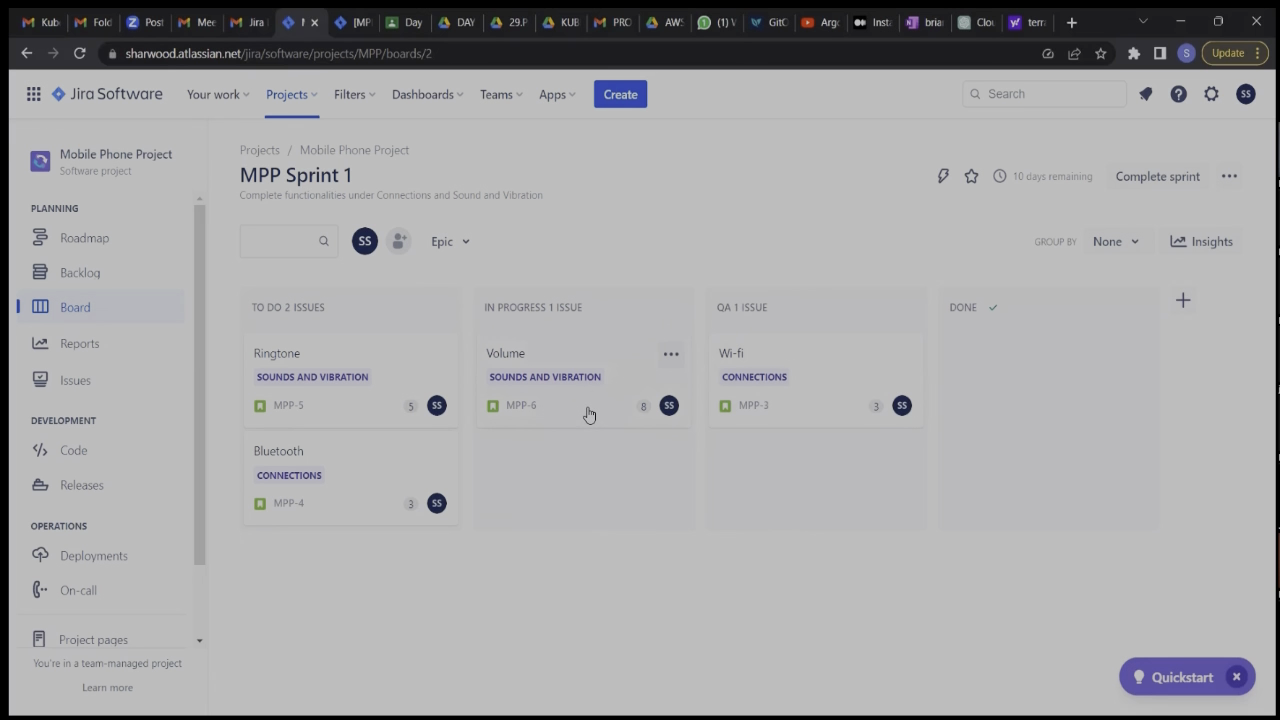
pyautogui.moveTo(812, 372); pyautogui.dragTo(365, 482)
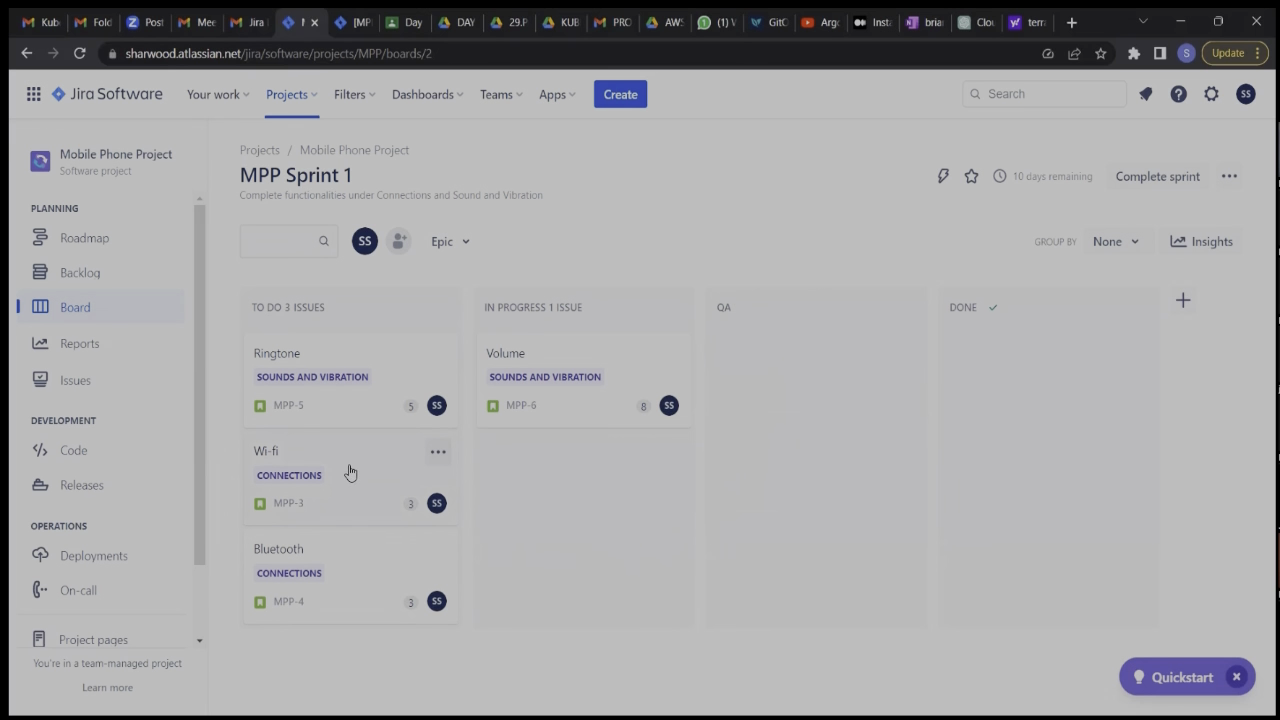
pyautogui.moveTo(343, 471); pyautogui.dragTo(611, 469)
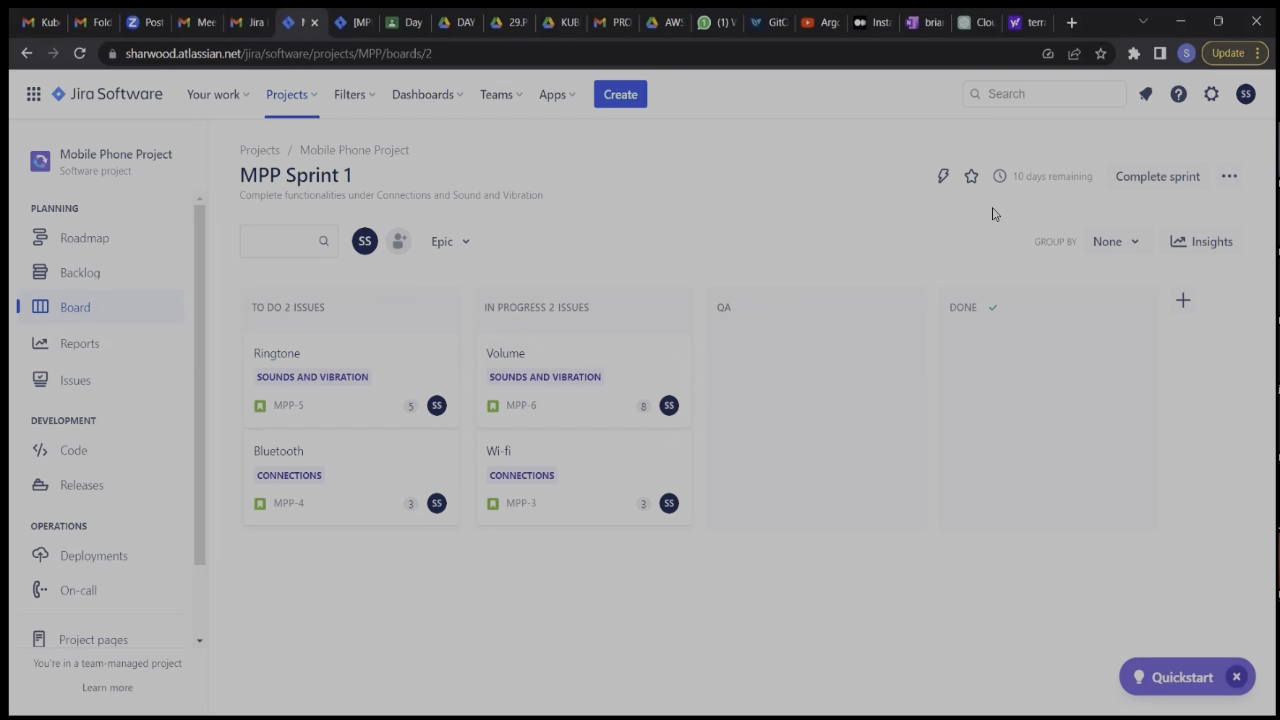
# Move the Volume and Wi-fi stories to QA and the Ringtone and Bluetooth stories to In Progress.
pyautogui.moveTo(1037, 177)
pyautogui.moveTo(612, 355); pyautogui.dragTo(752, 362)
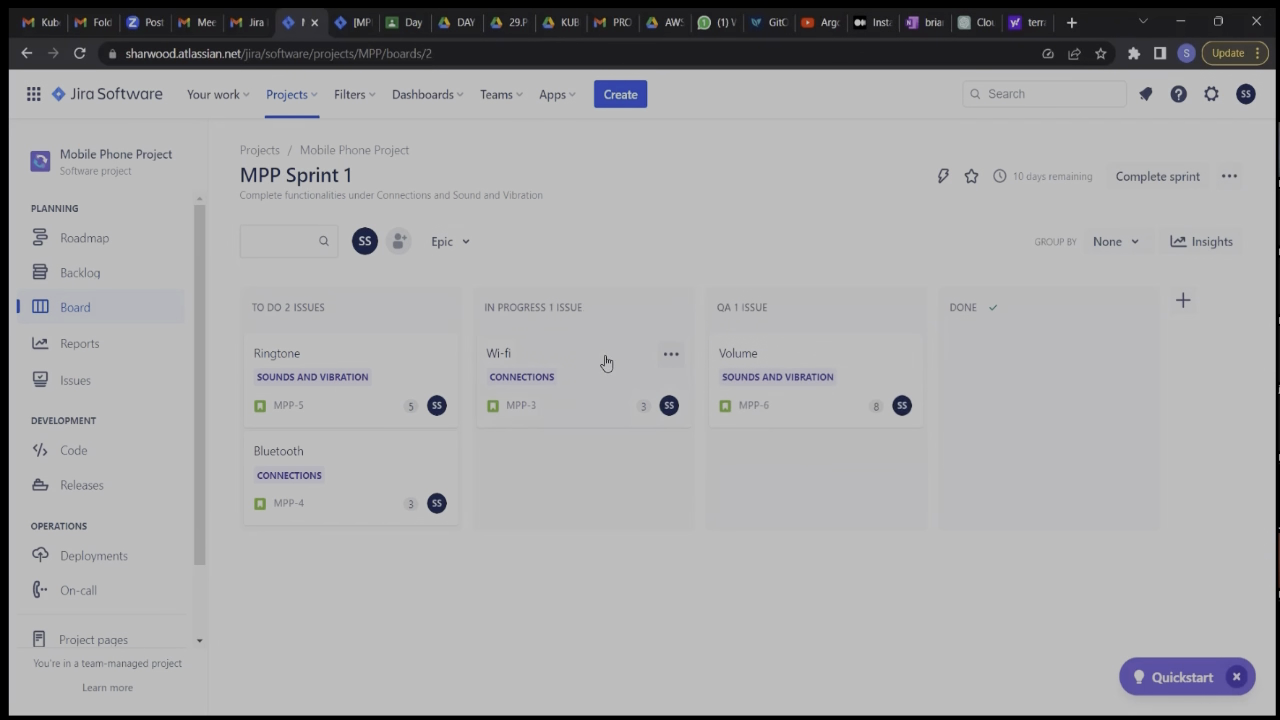
pyautogui.moveTo(577, 366); pyautogui.dragTo(826, 468)
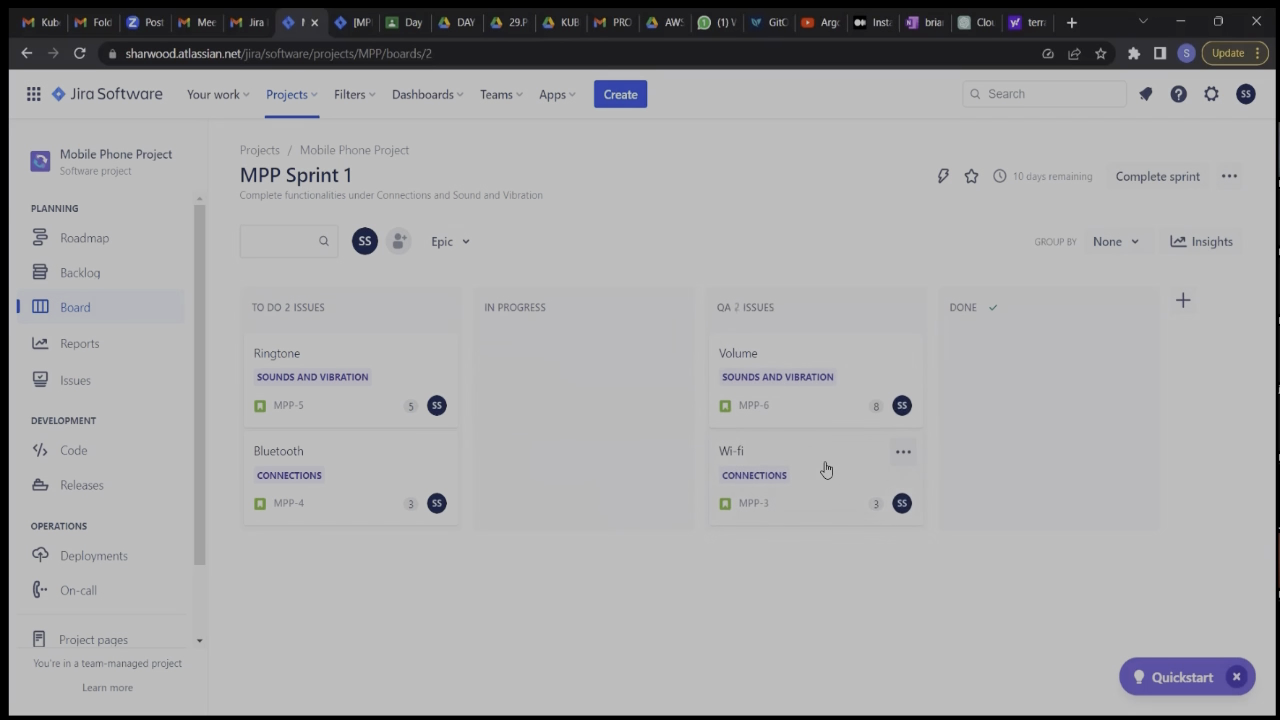
pyautogui.moveTo(388, 373); pyautogui.dragTo(609, 369)
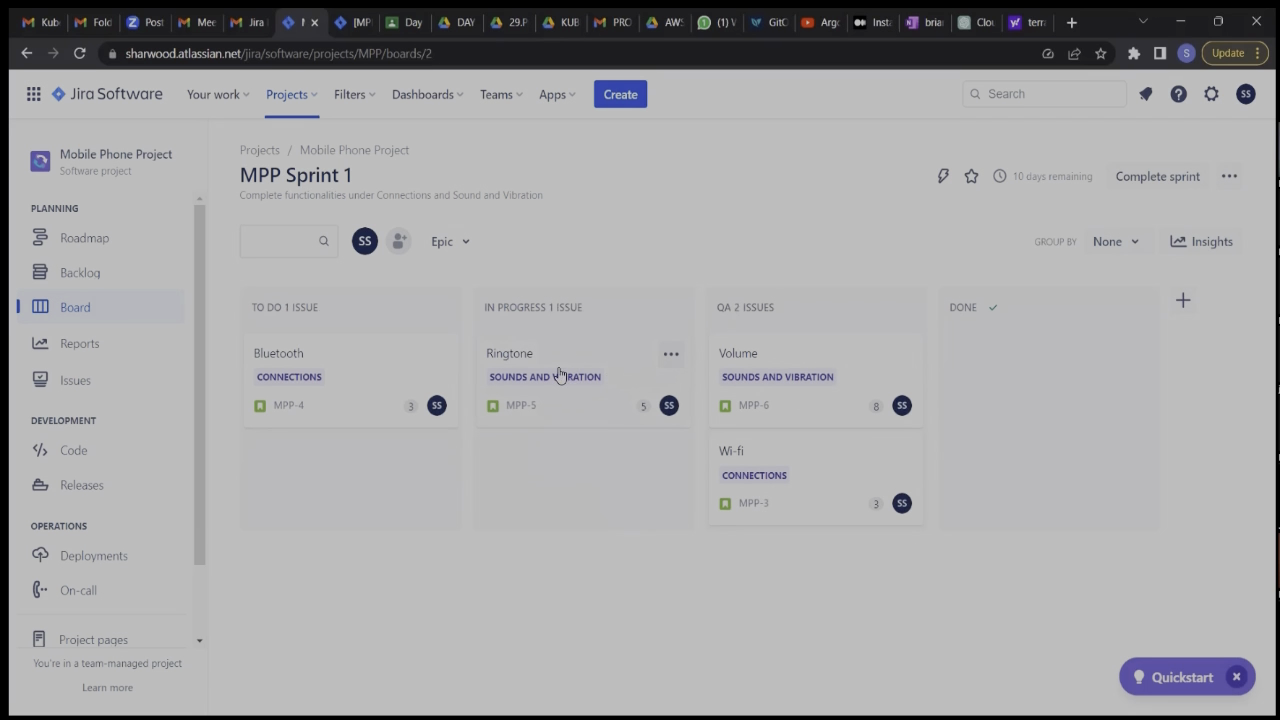
pyautogui.moveTo(409, 374); pyautogui.dragTo(632, 466)
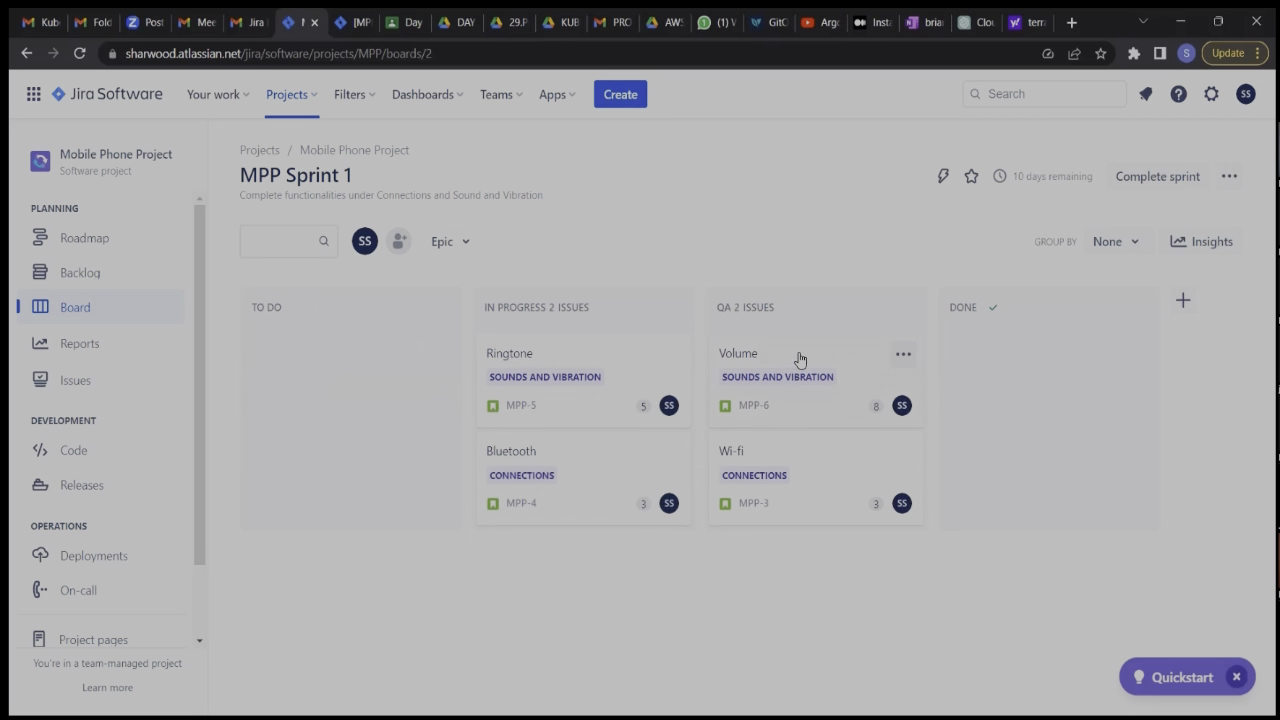
# Move the Volume, Wi-fi and Ringtone stories to Done on the sprint board.
pyautogui.moveTo(800, 360); pyautogui.dragTo(1049, 363)
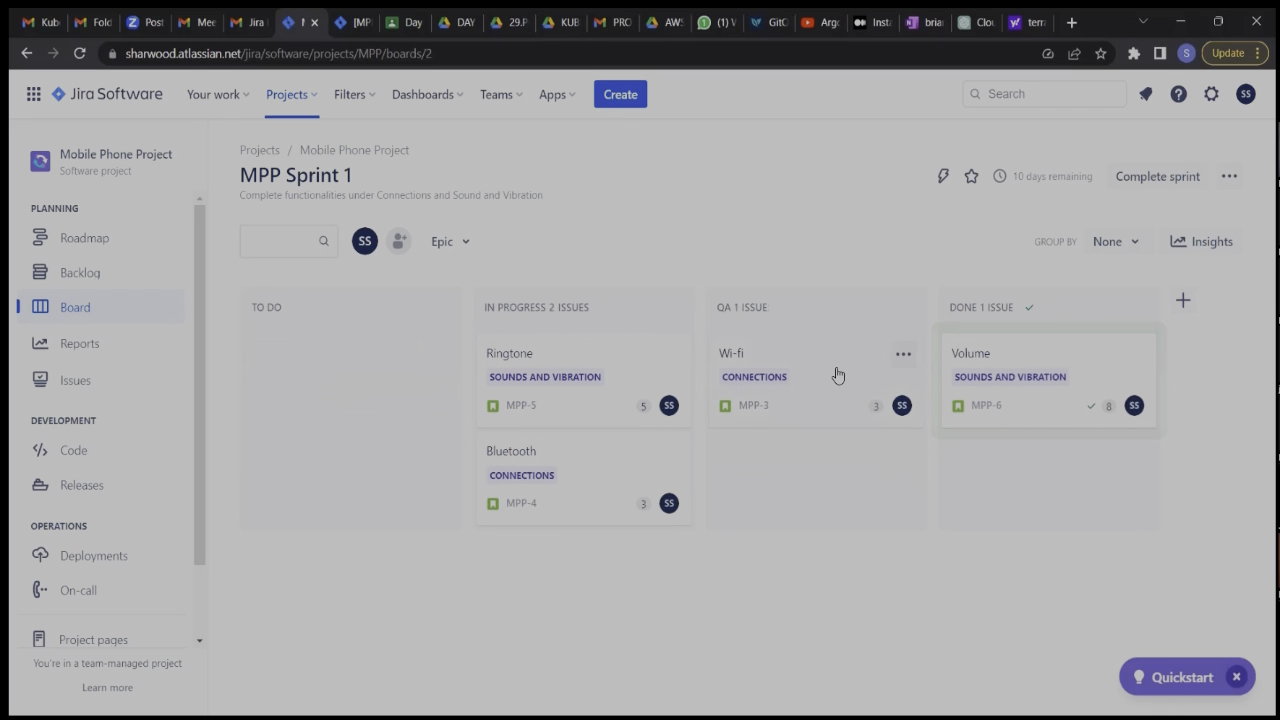
pyautogui.moveTo(834, 371); pyautogui.dragTo(1084, 455)
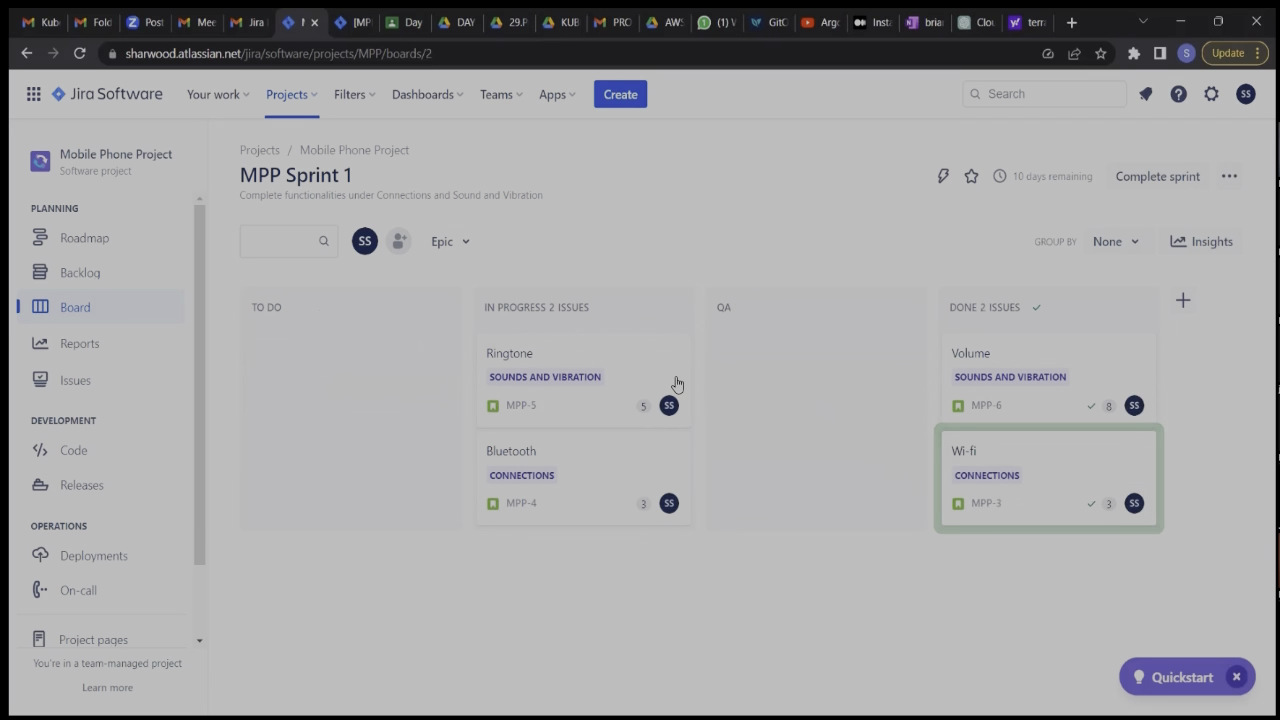
pyautogui.moveTo(643, 371); pyautogui.dragTo(1115, 360)
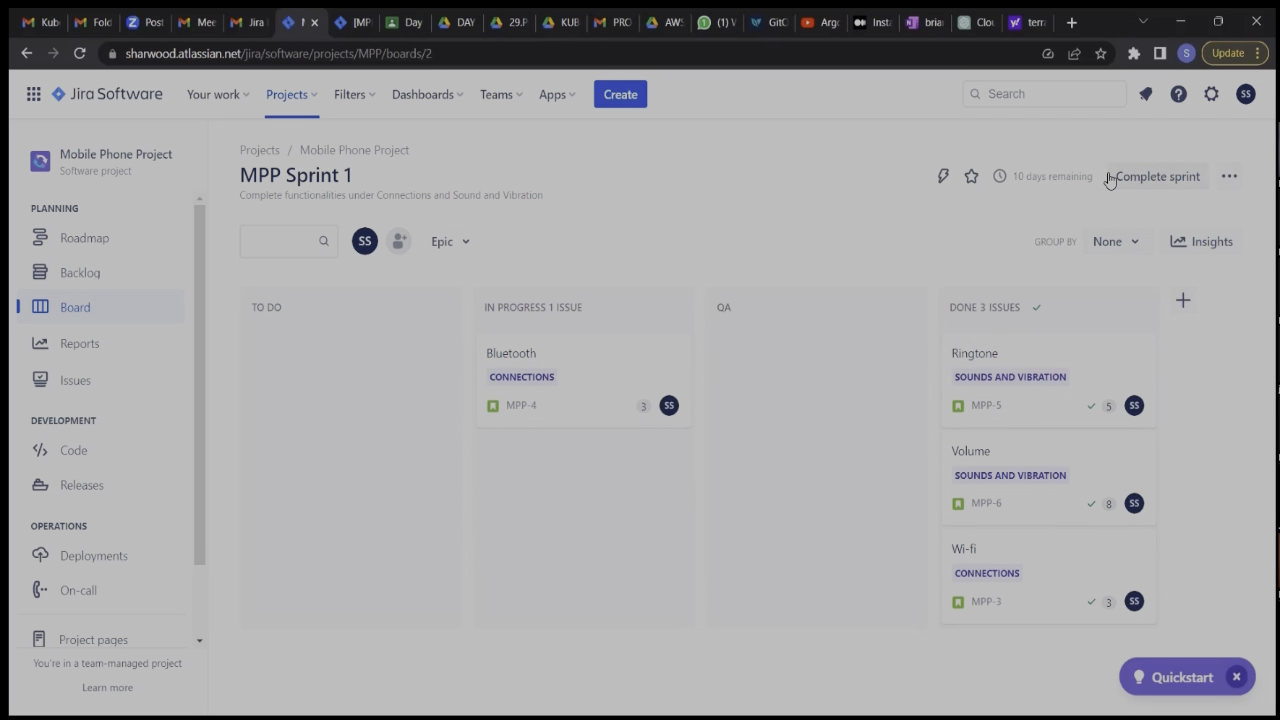
# Complete MPP Sprint 1, moving its open issues to a new sprint.
pyautogui.moveTo(1006, 175)
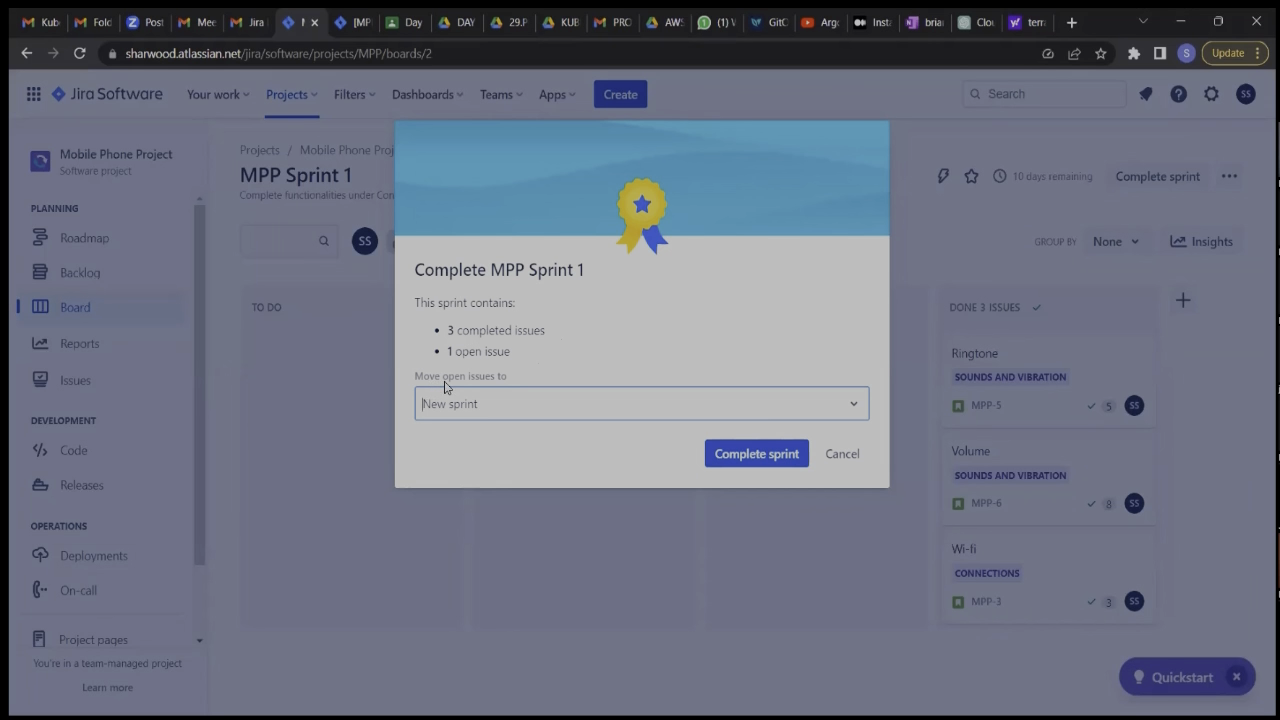
pyautogui.click(849, 415)
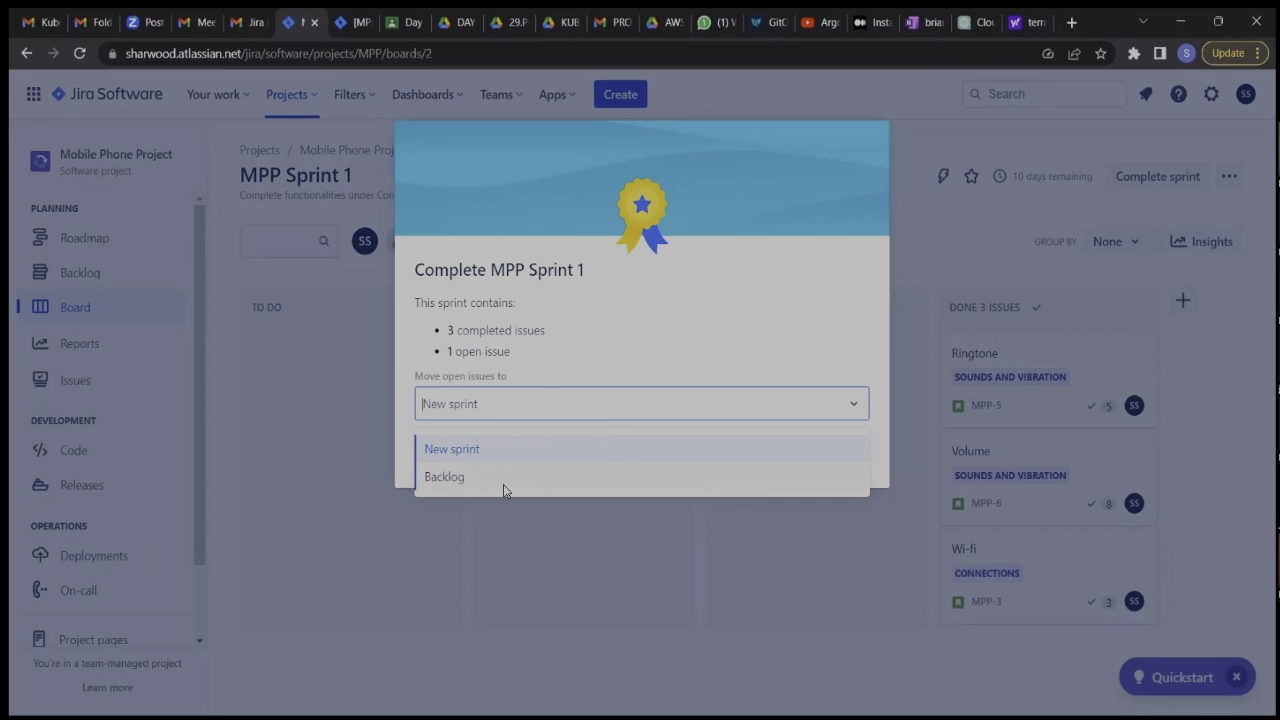
pyautogui.click(570, 456)
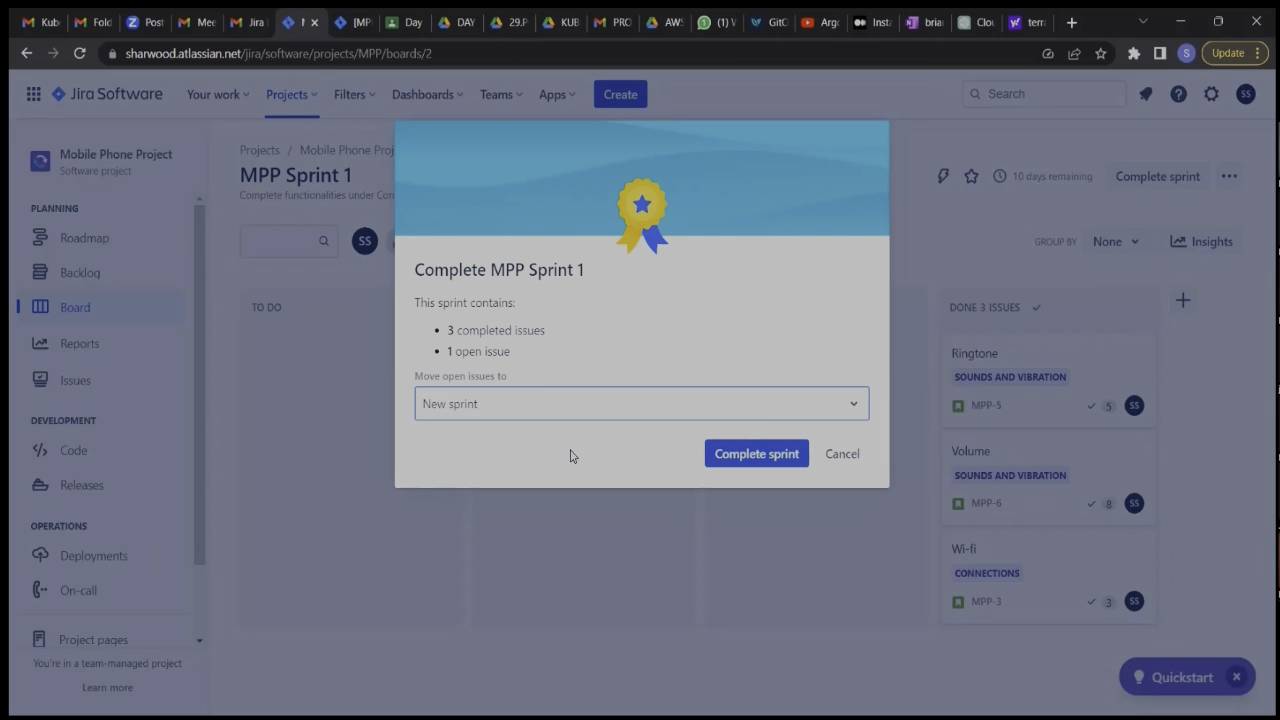
pyautogui.click(757, 460)
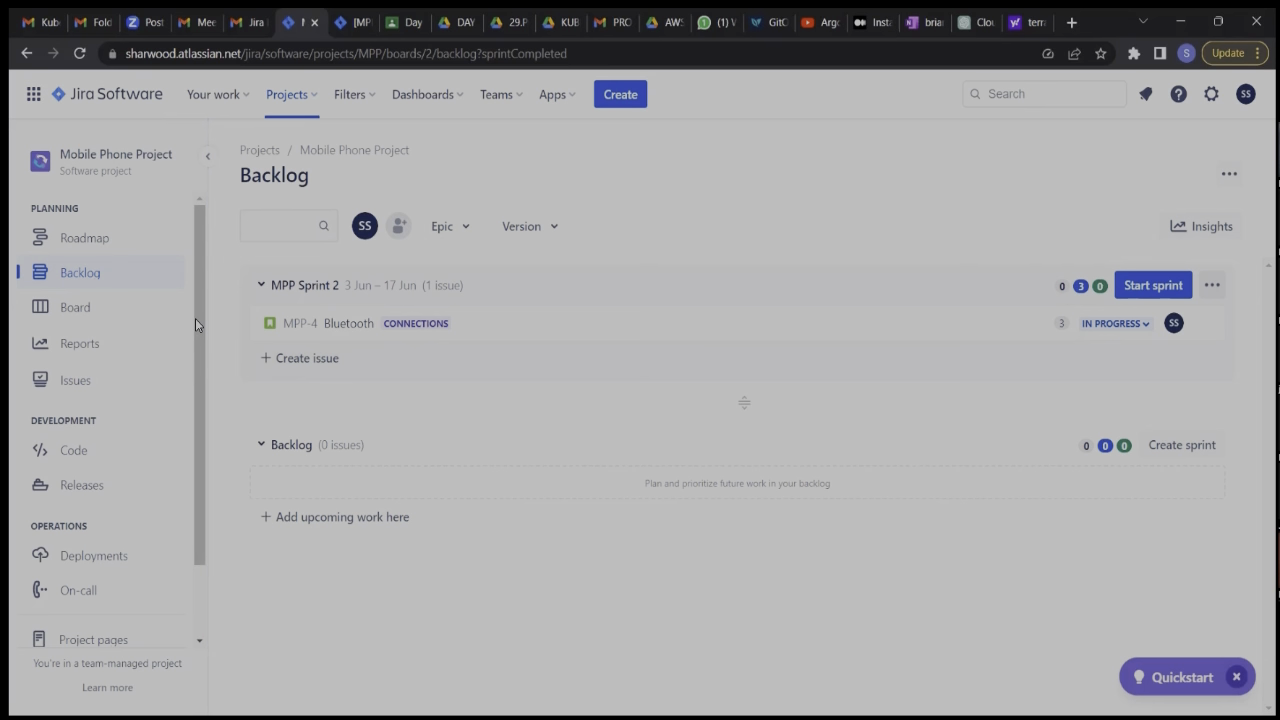
# Open the project's Burnup report for MPP Sprint 1 and examine the completed work against the guideline and scope.
pyautogui.click(79, 346)
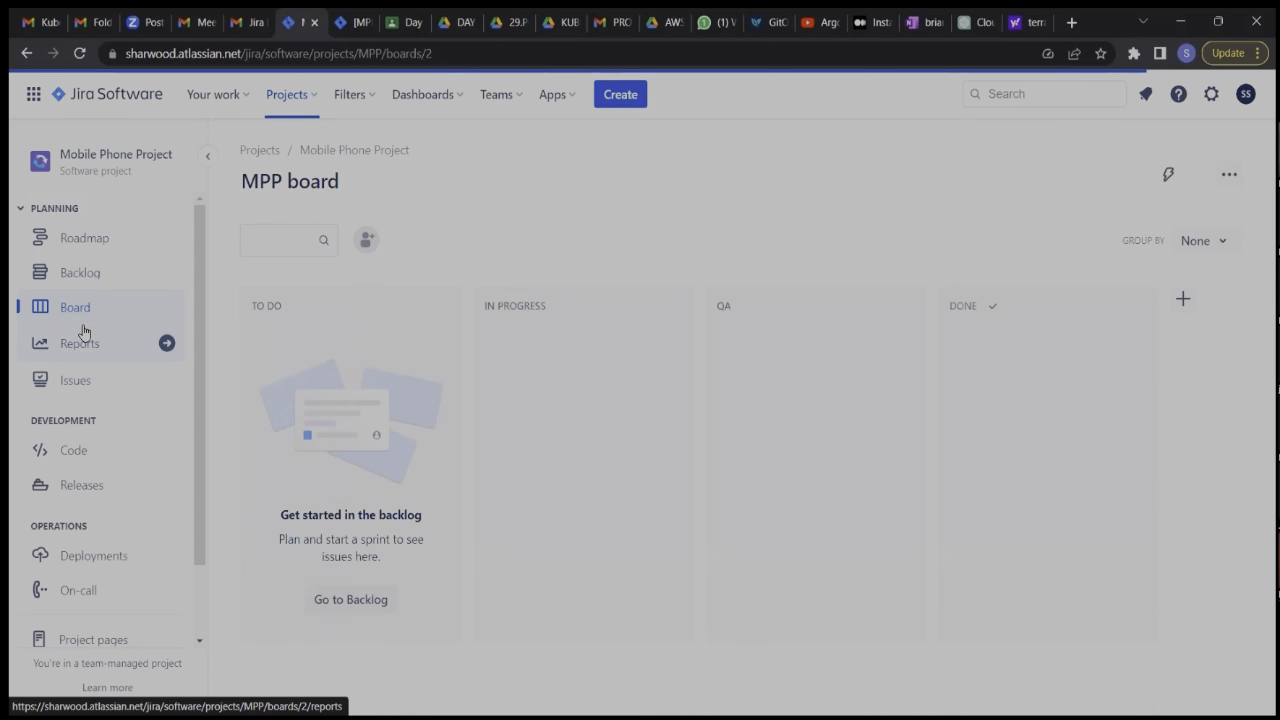
pyautogui.click(84, 346)
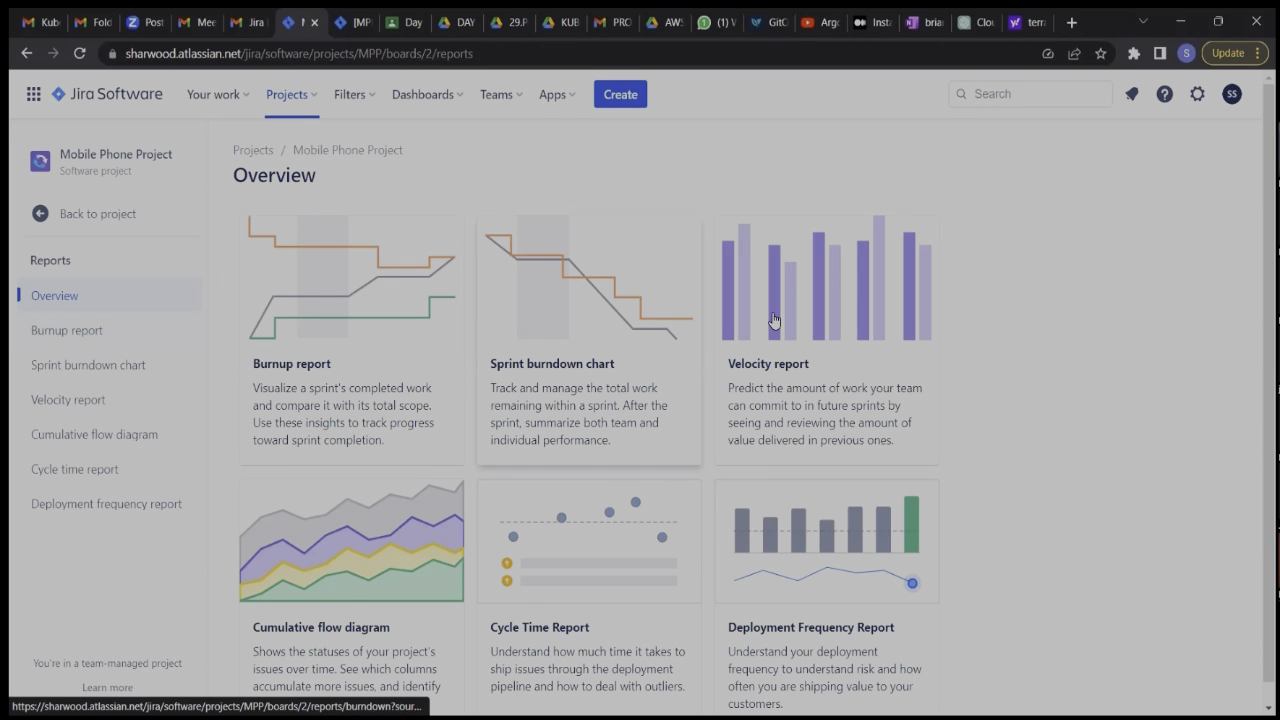
pyautogui.click(410, 315)
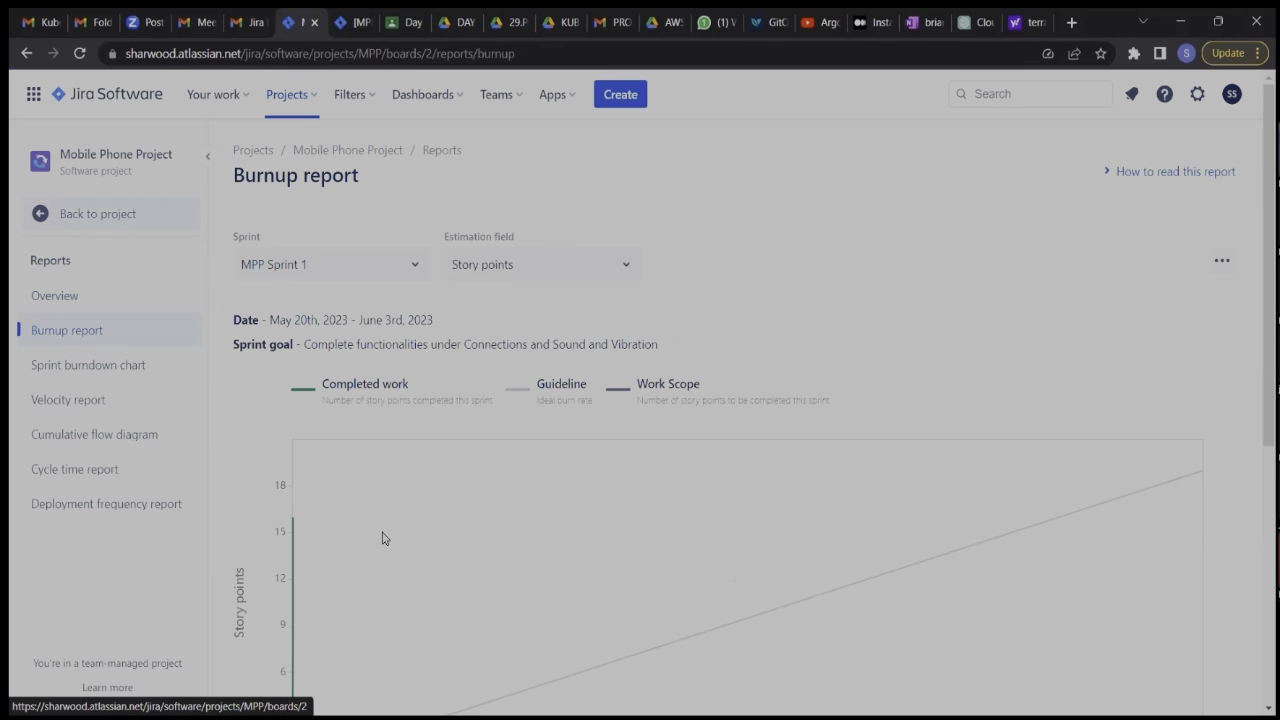
pyautogui.scroll(-2, 382, 539)
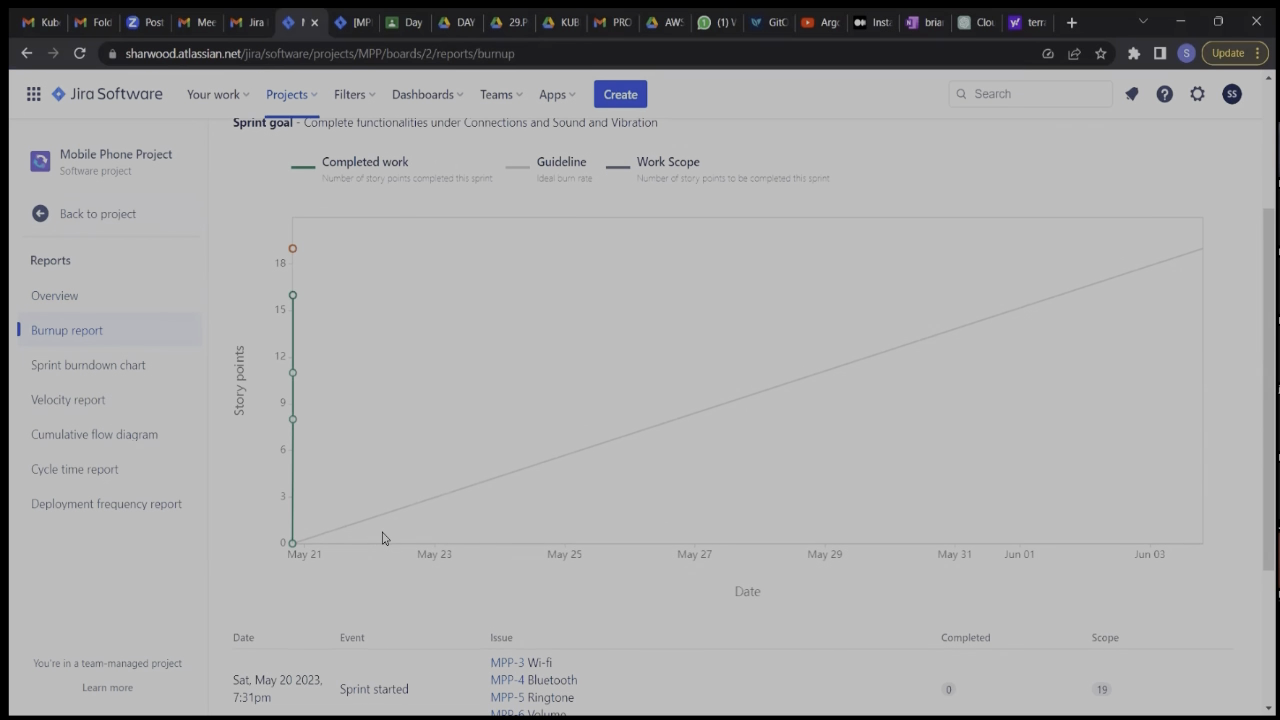
pyautogui.scroll(1, 382, 539)
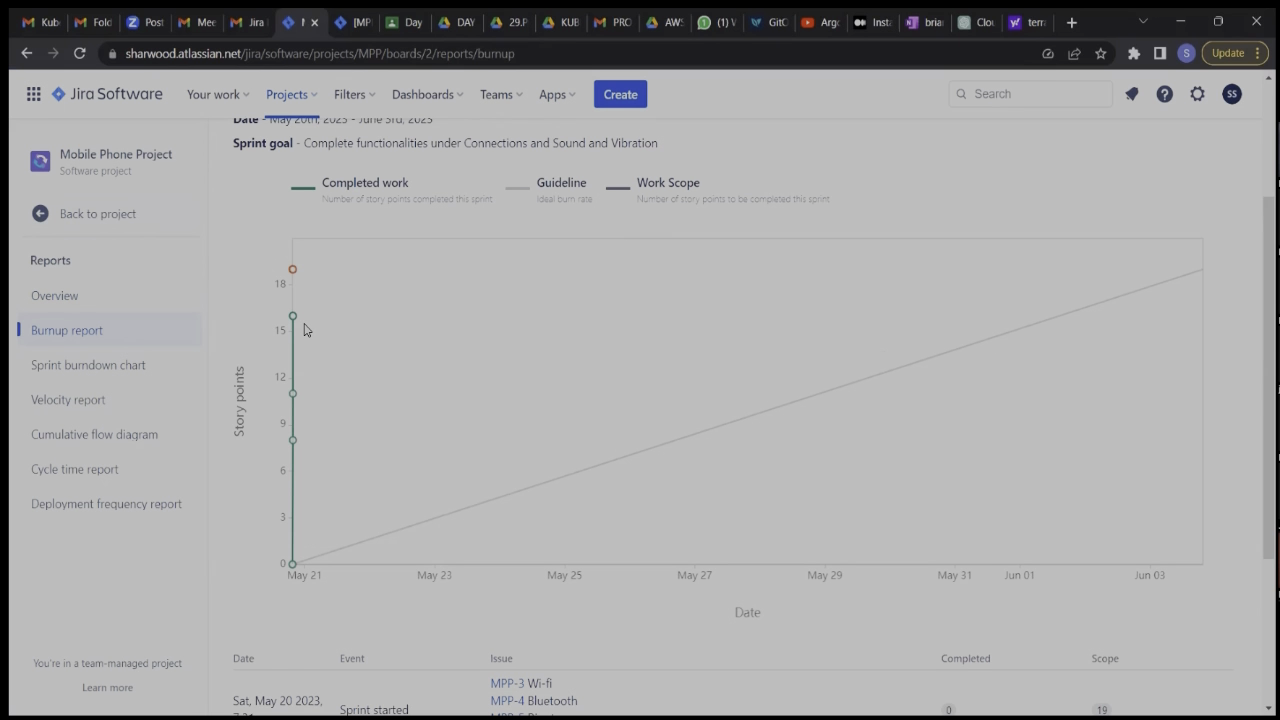
pyautogui.scroll(1, 305, 330)
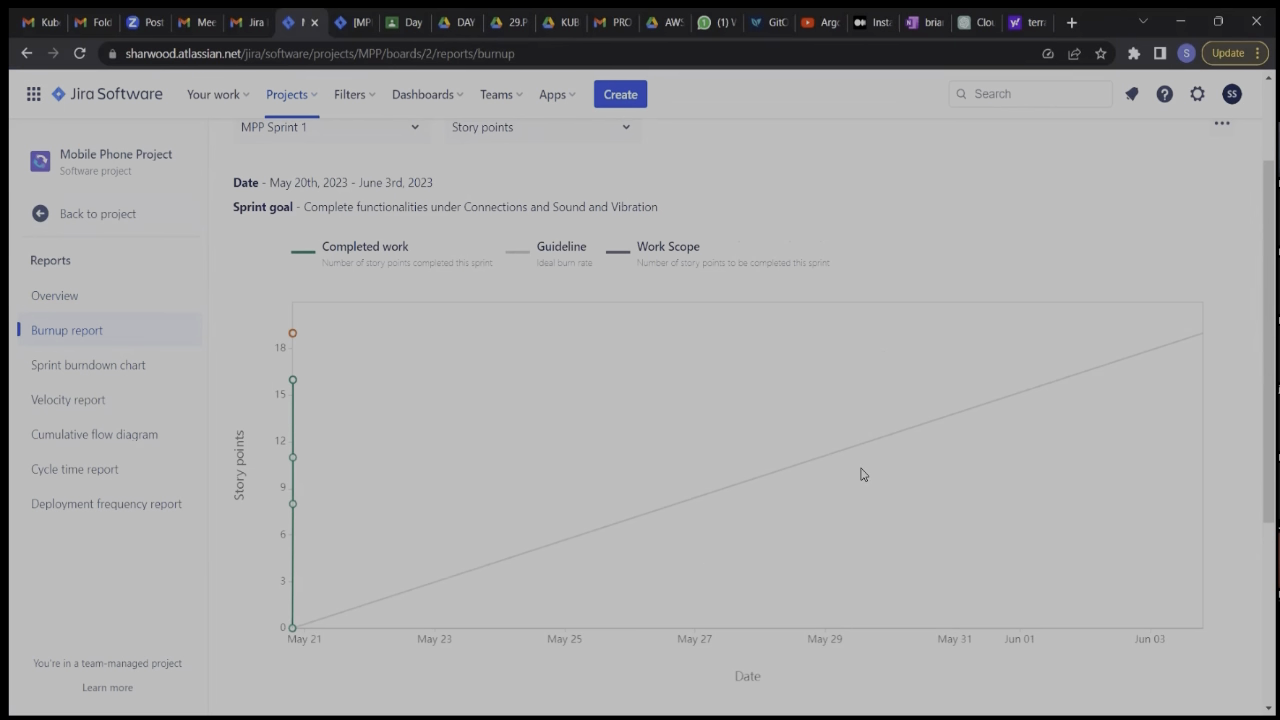
pyautogui.moveTo(292, 629)
pyautogui.moveTo(292, 382)
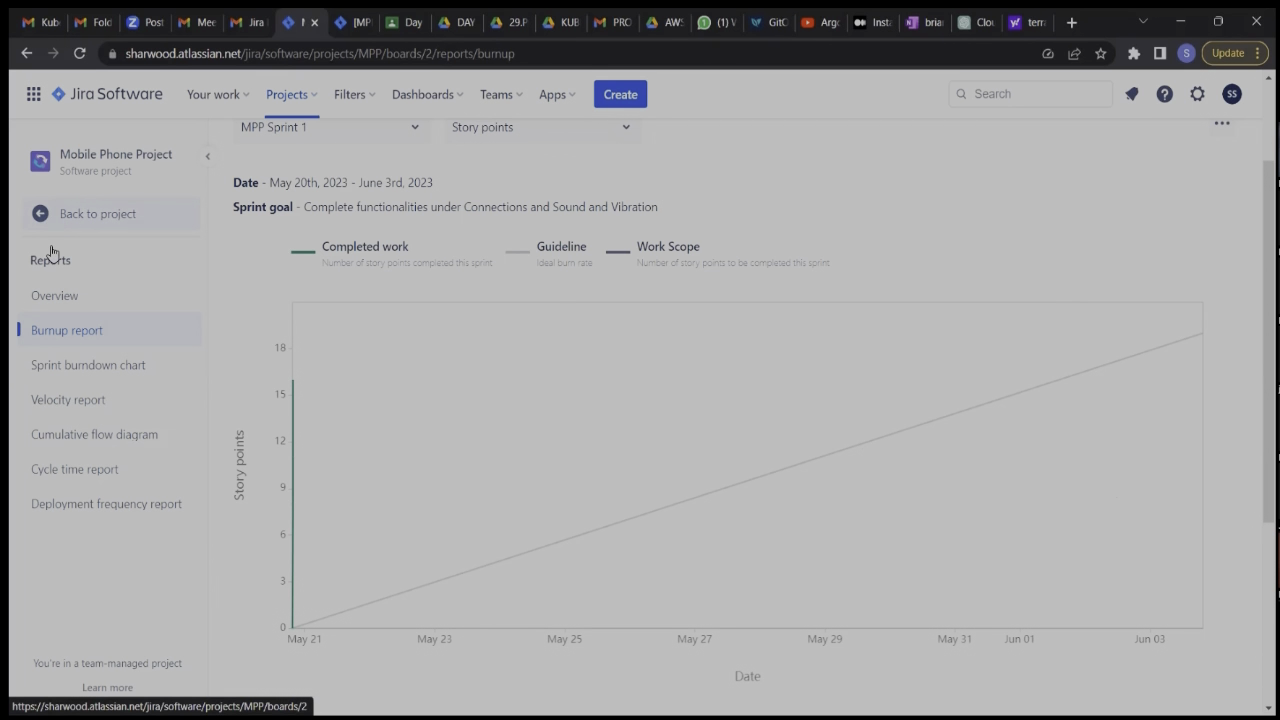
# Open the Sprint burndown chart for MPP Sprint 1 and examine the remaining work against the guideline.
pyautogui.click(74, 369)
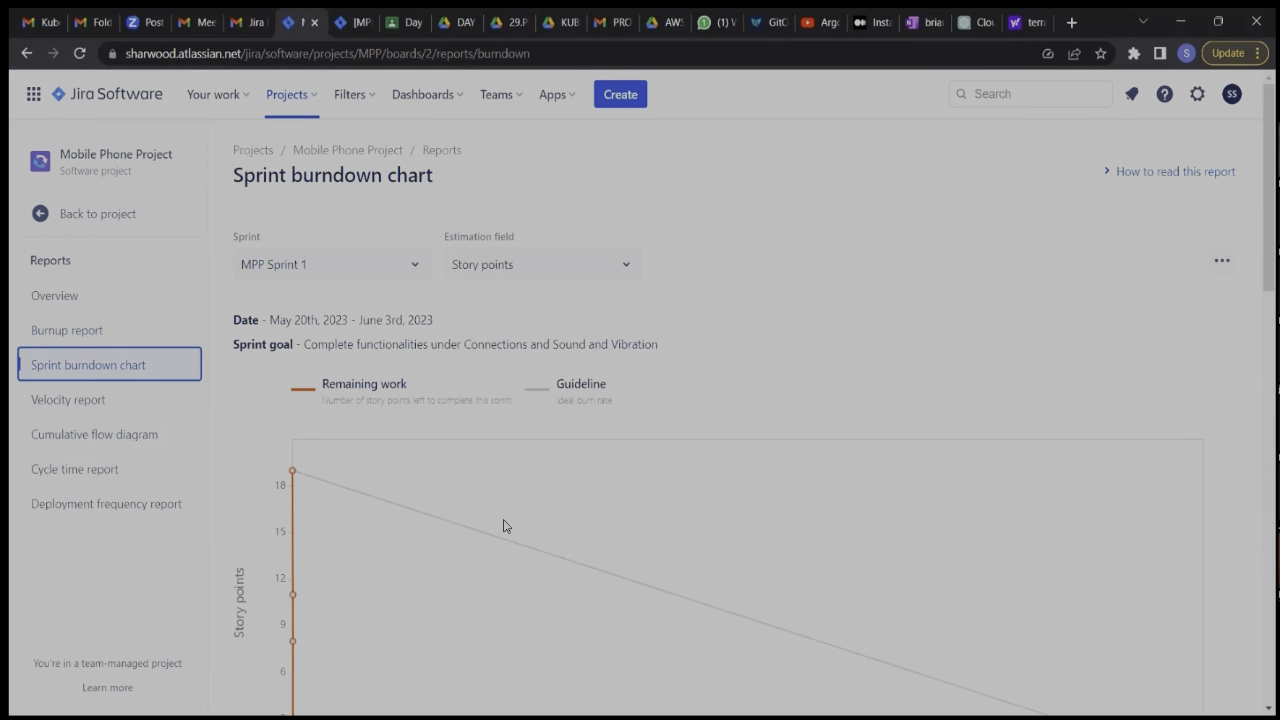
pyautogui.scroll(-1, 506, 525)
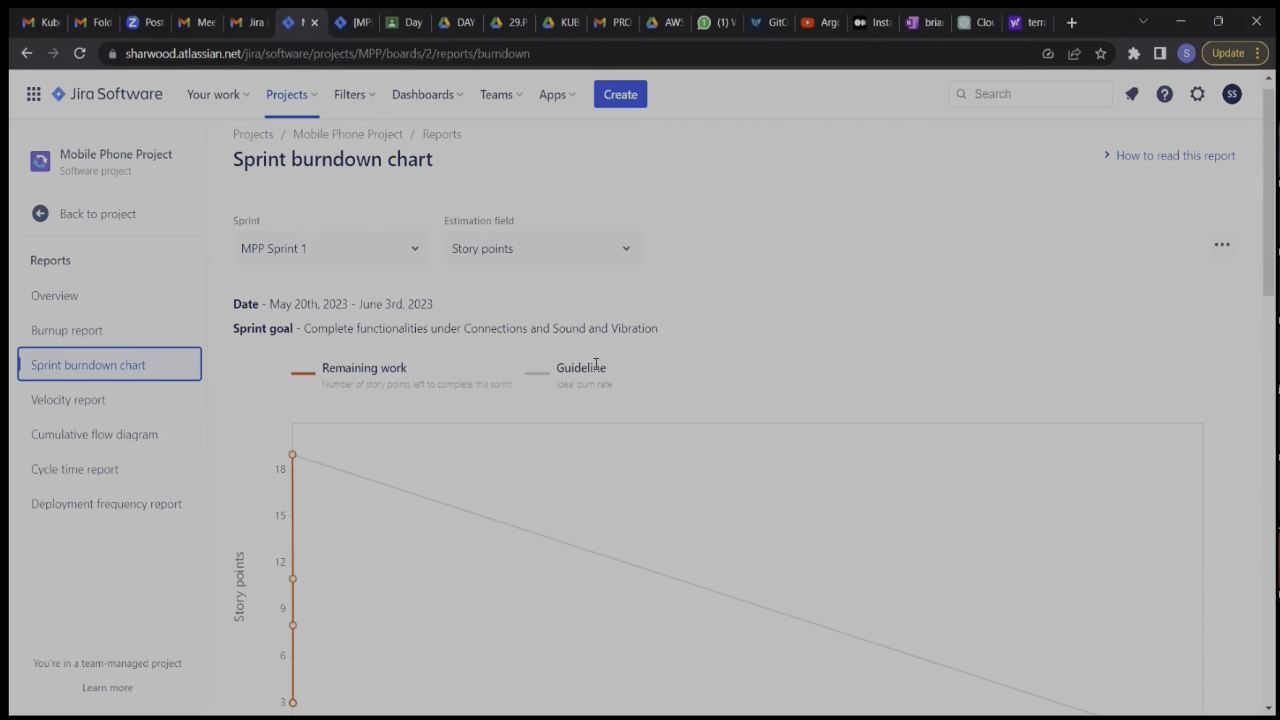
pyautogui.scroll(-3, 519, 493)
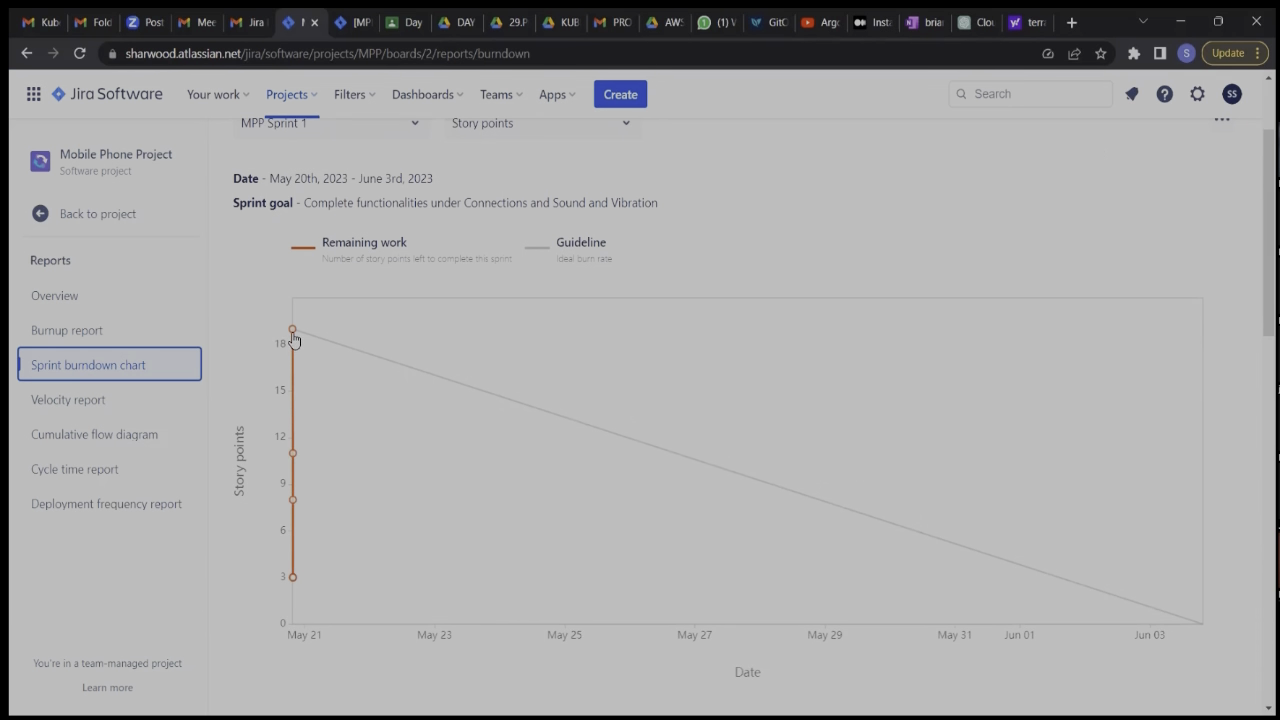
pyautogui.moveTo(290, 332)
# Examine commitment versus completed work in the Velocity report and return to the project's backlog.
pyautogui.moveTo(292, 331)
pyautogui.click(44, 408)
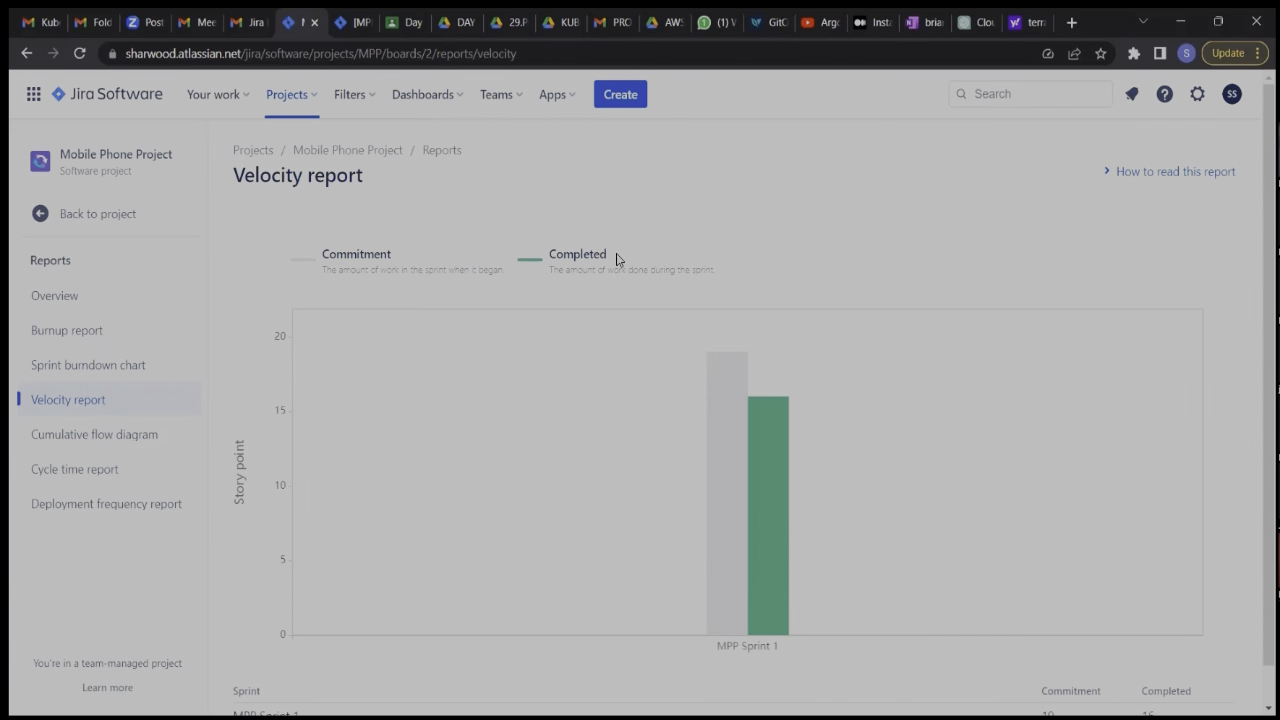
pyautogui.moveTo(727, 378)
pyautogui.click(41, 225)
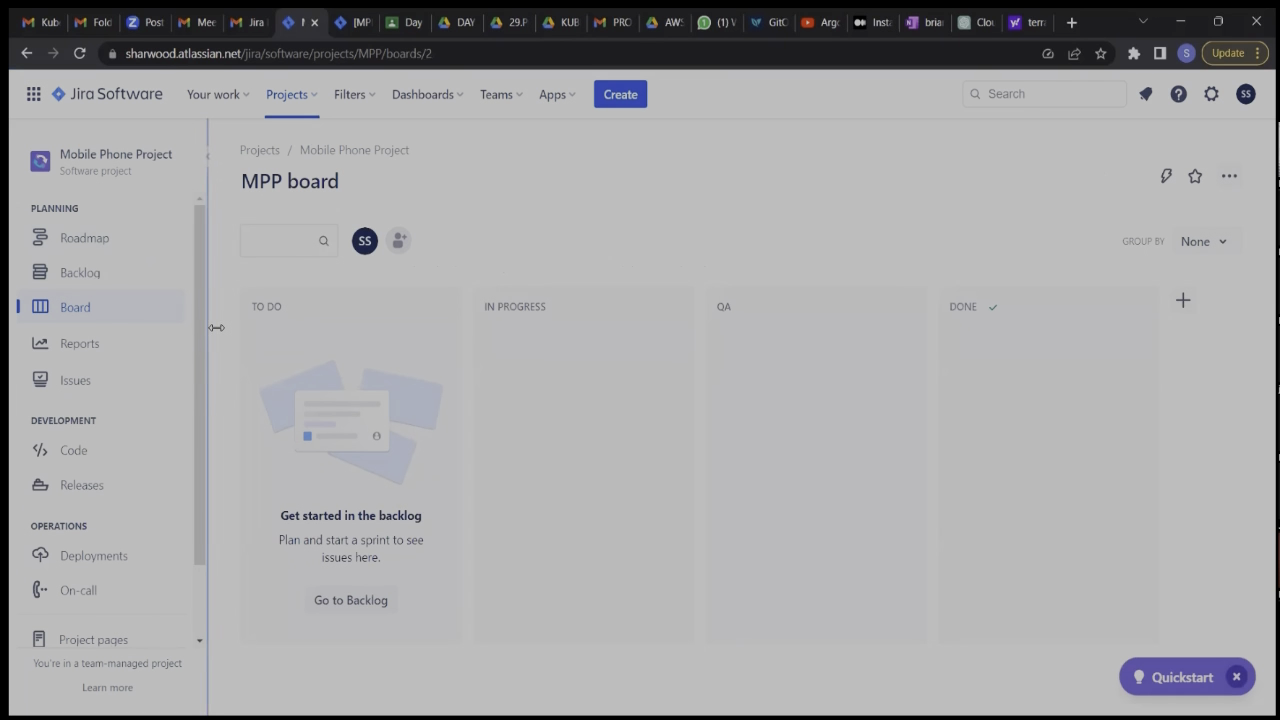
pyautogui.click(105, 282)
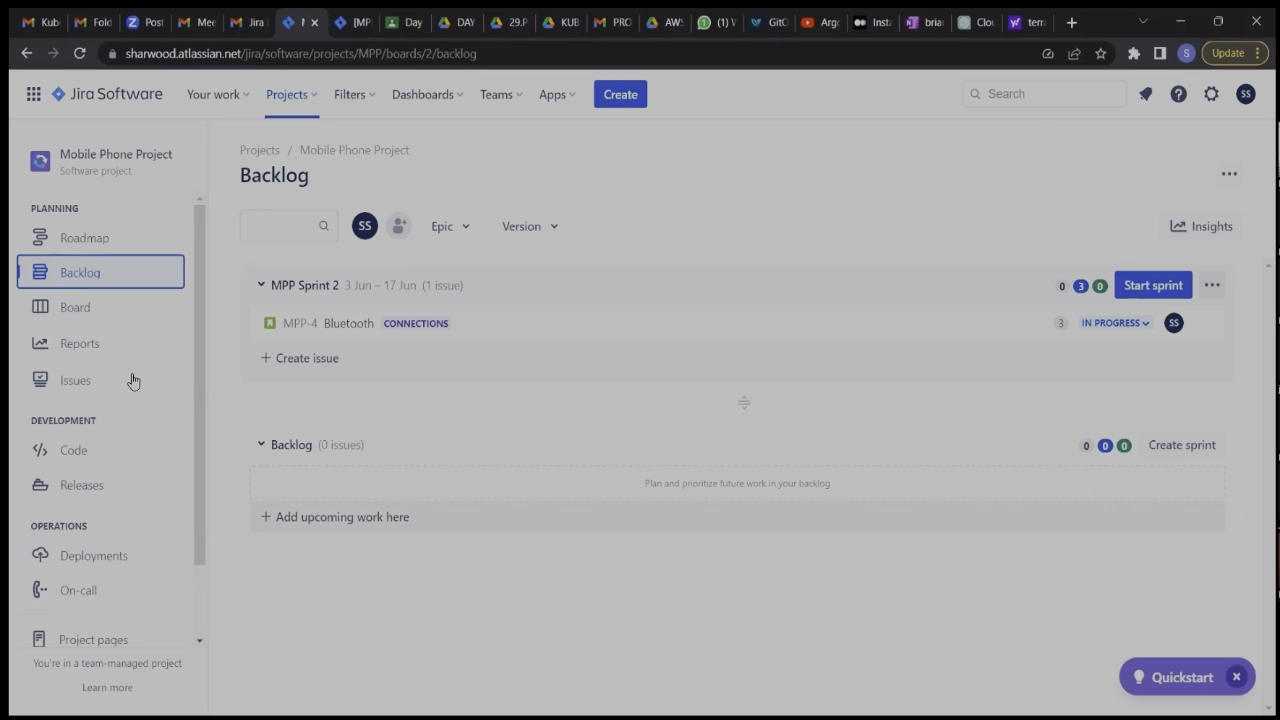
# Activate Confluence on the Free plan for the site and switch to Confluence once setup finishes.
pyautogui.click(34, 100)
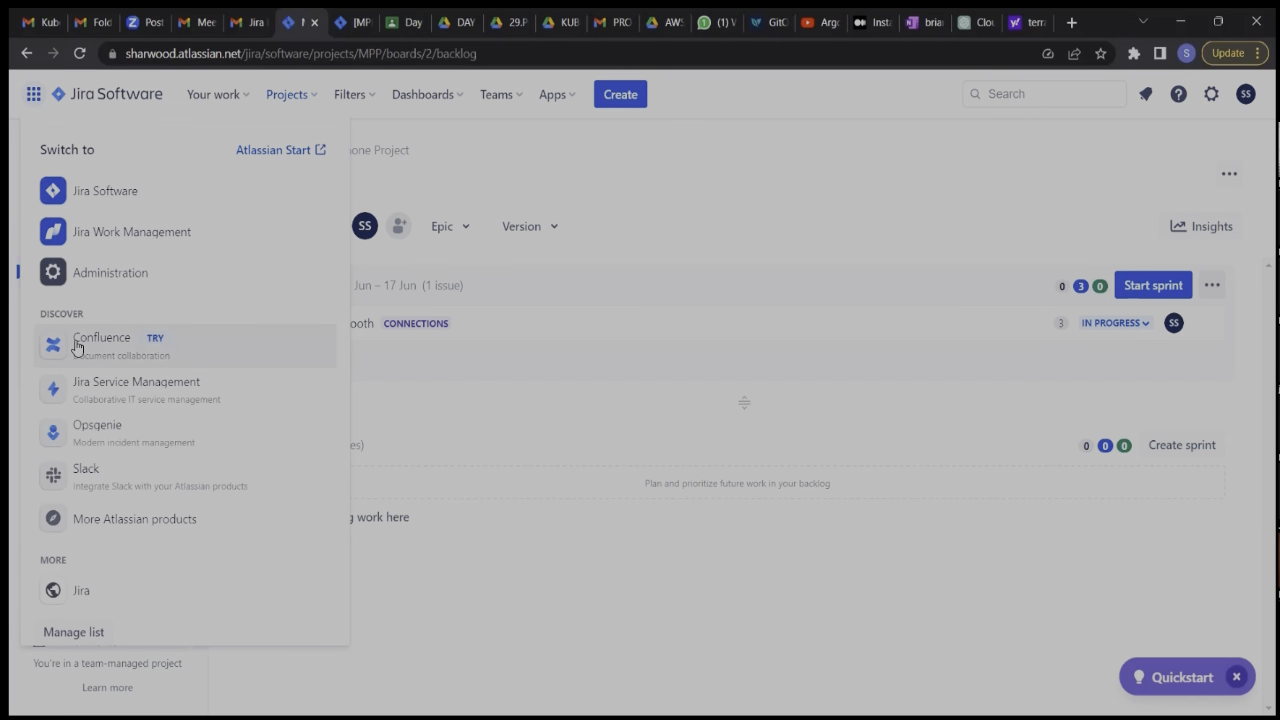
pyautogui.click(76, 347)
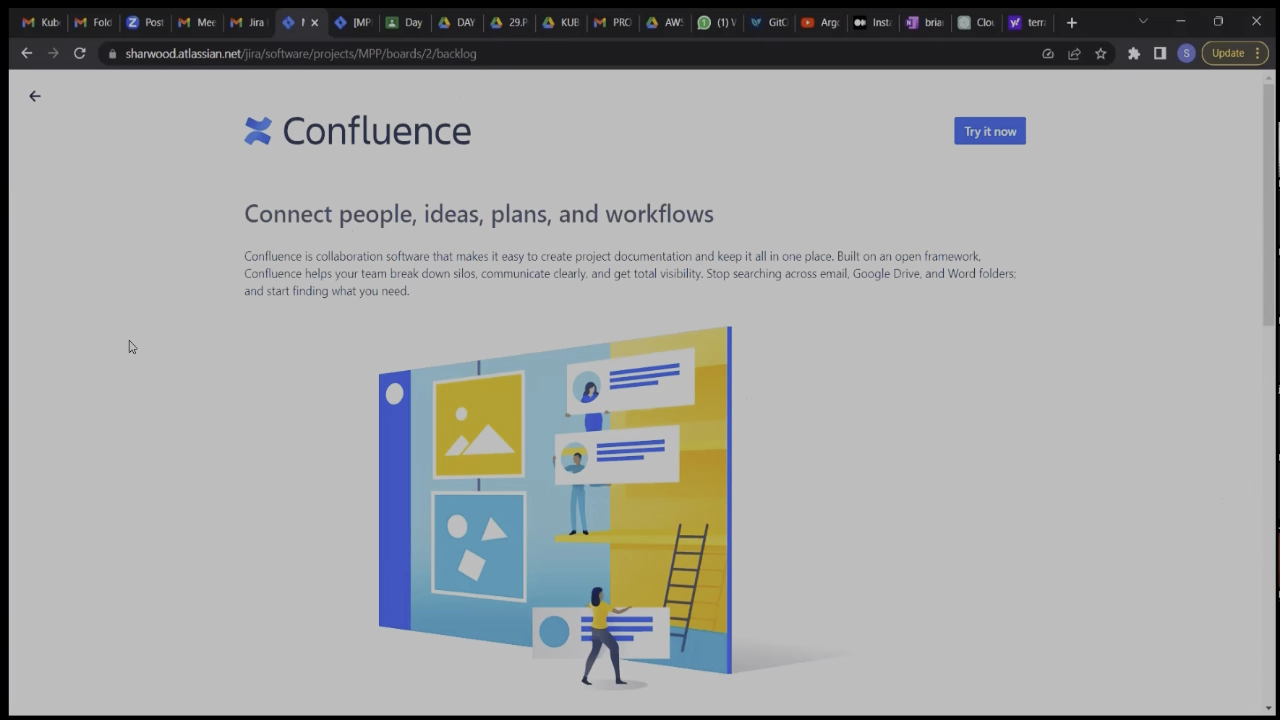
pyautogui.click(980, 131)
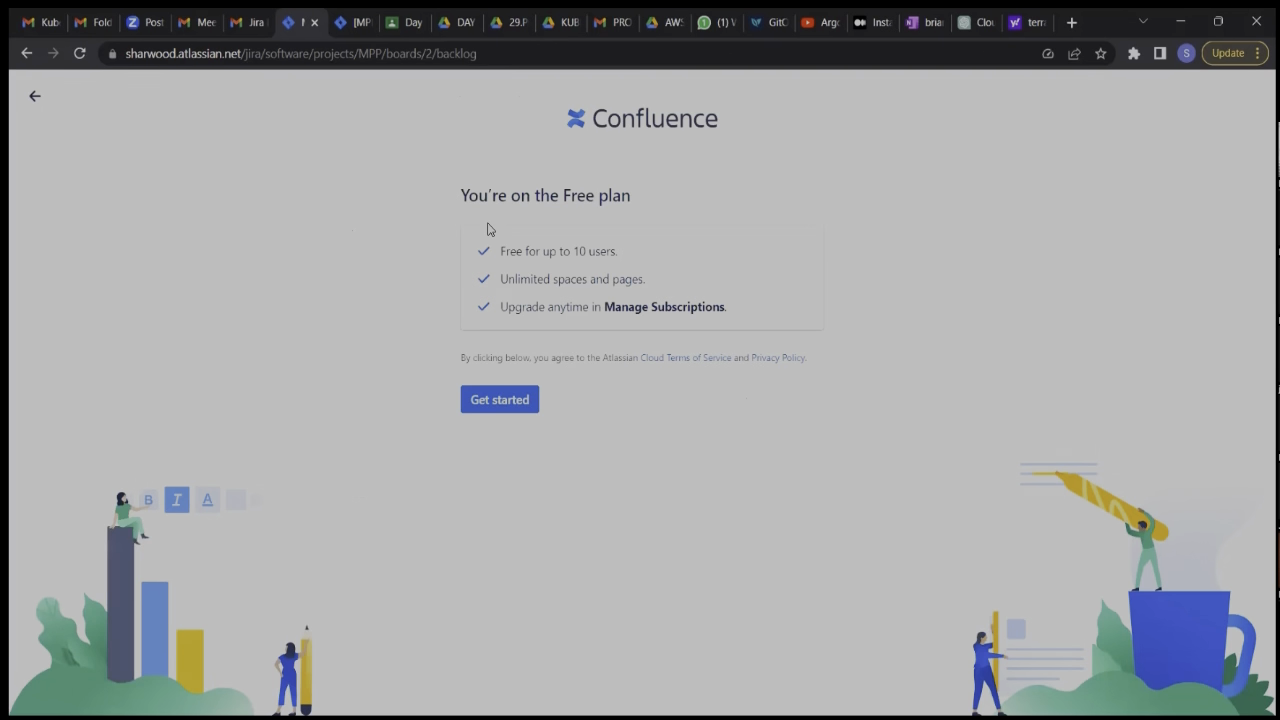
pyautogui.click(493, 407)
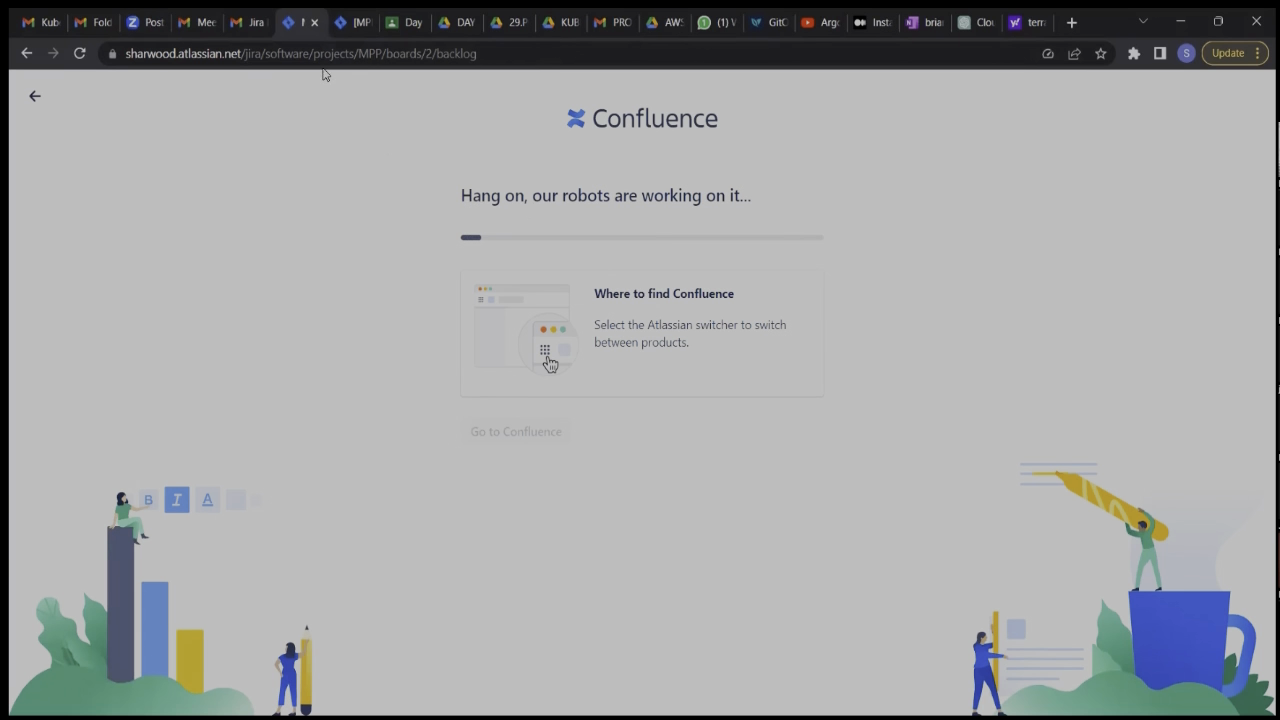
pyautogui.click(350, 24)
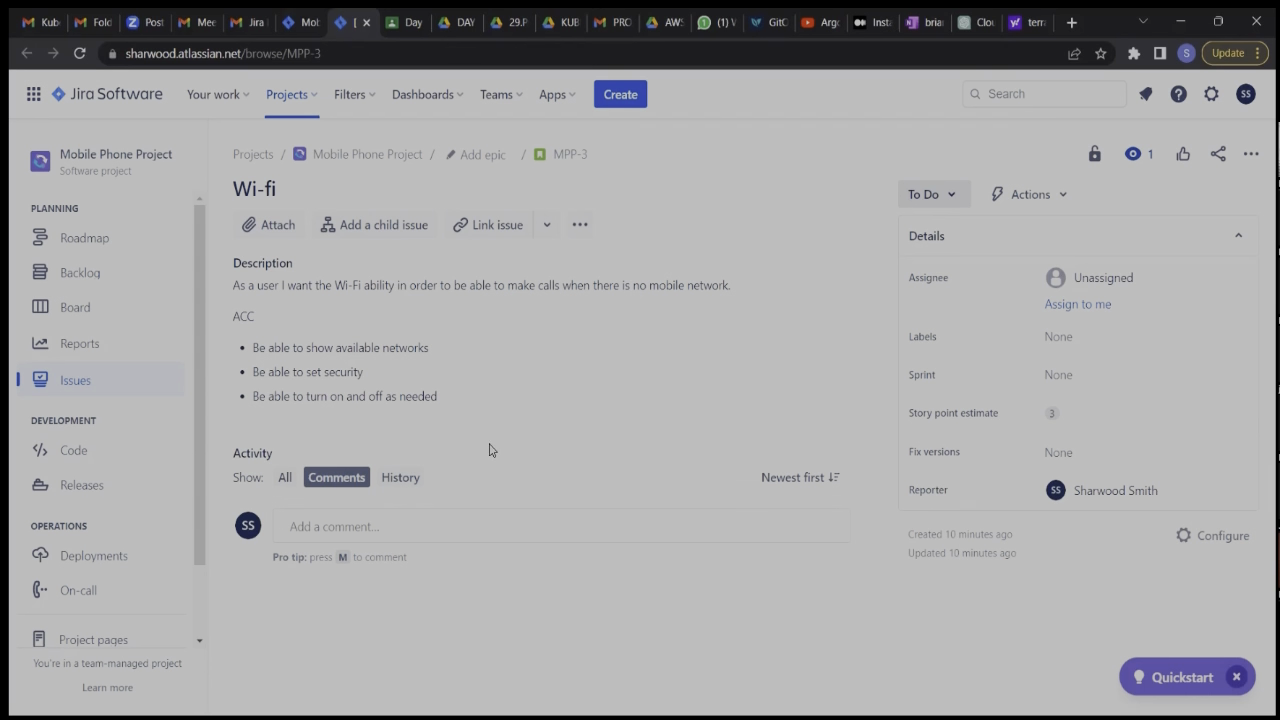
pyautogui.click(307, 29)
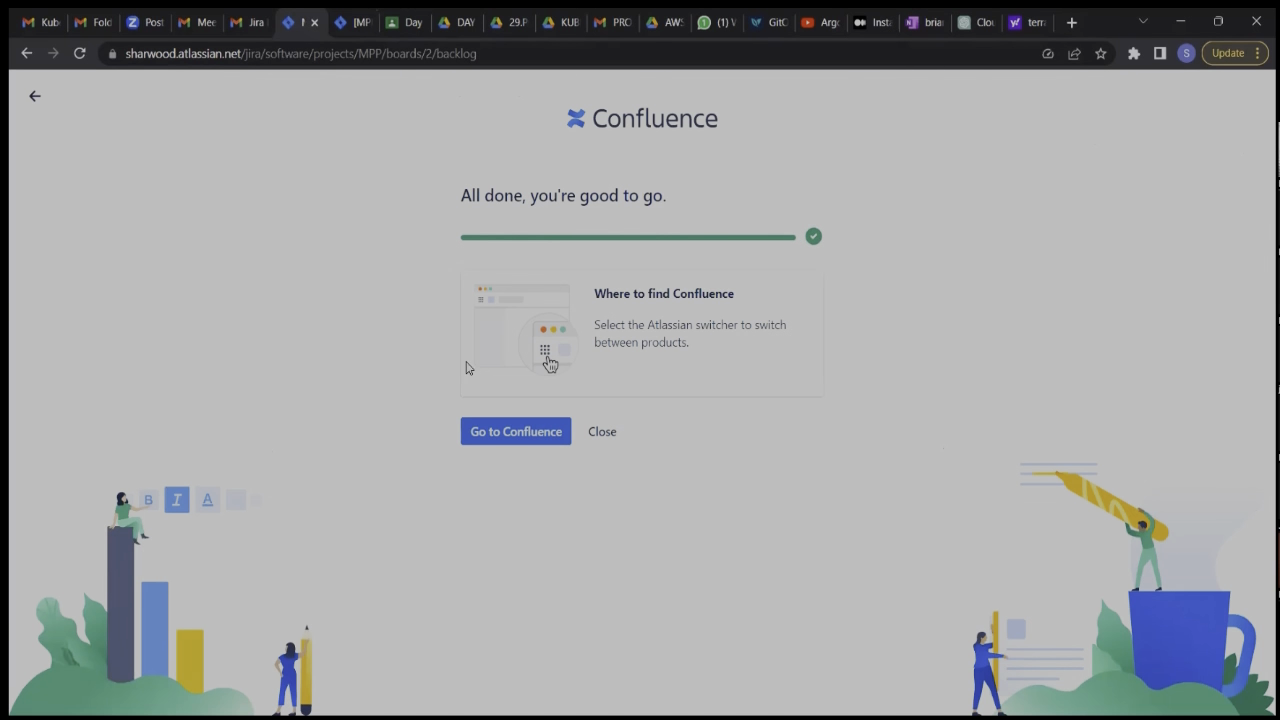
pyautogui.click(504, 431)
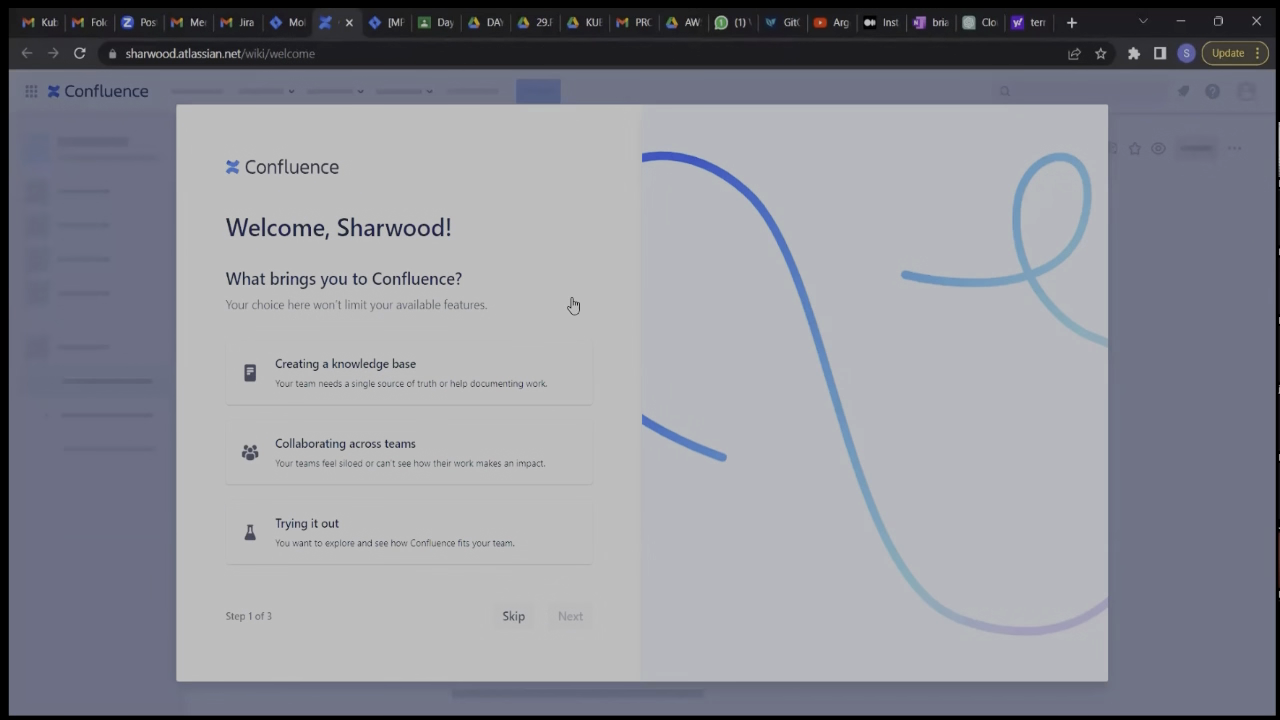
# Skip the Confluence onboarding questions and finish setup without inviting any teammates.
pyautogui.click(511, 617)
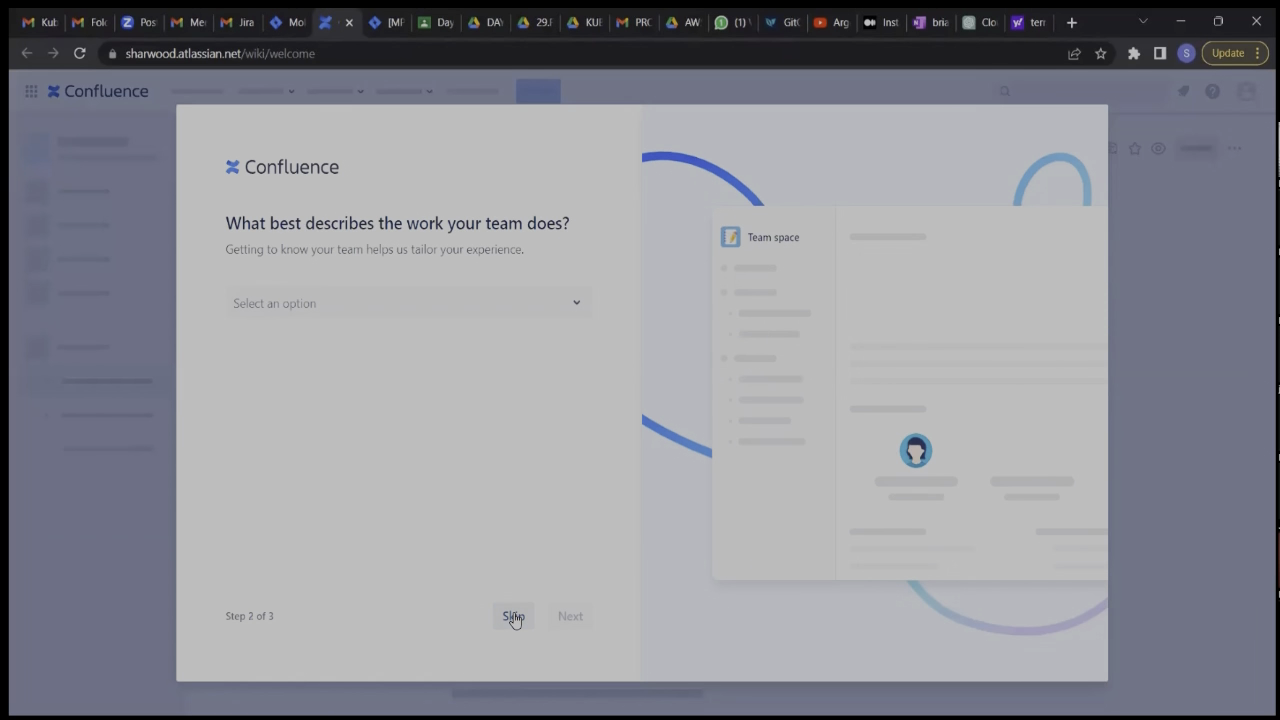
pyautogui.click(513, 617)
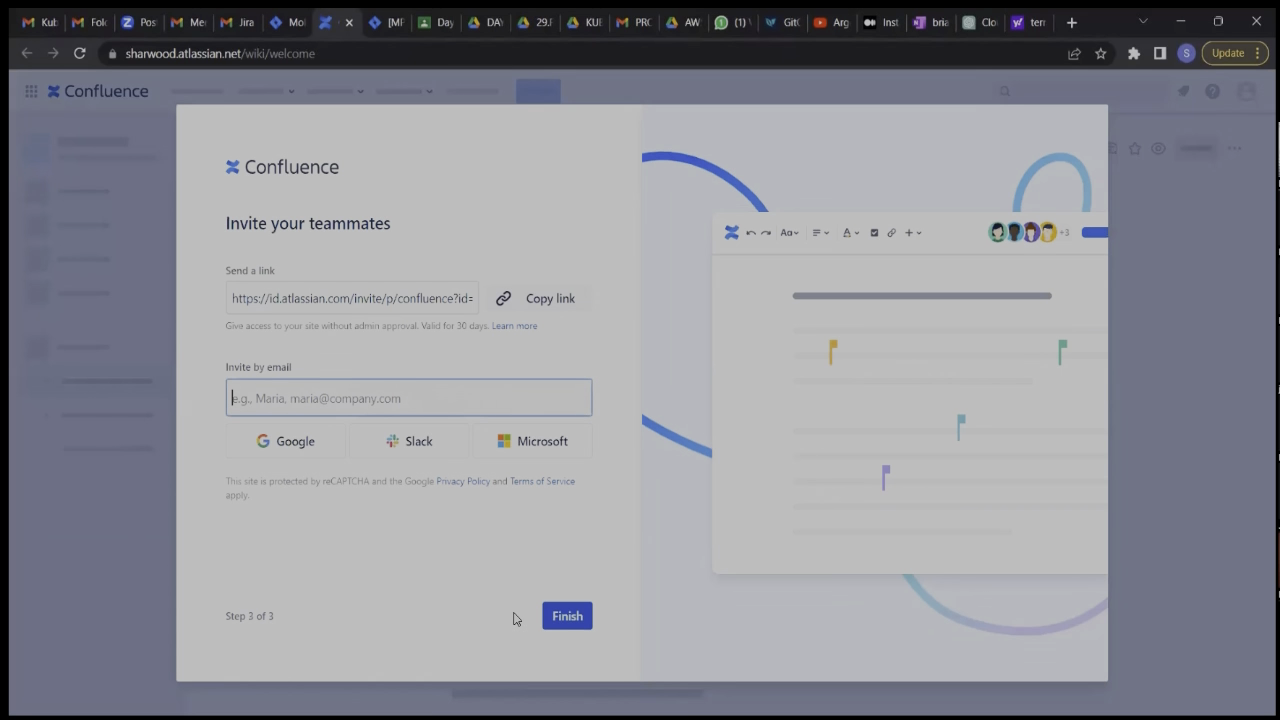
pyautogui.click(567, 616)
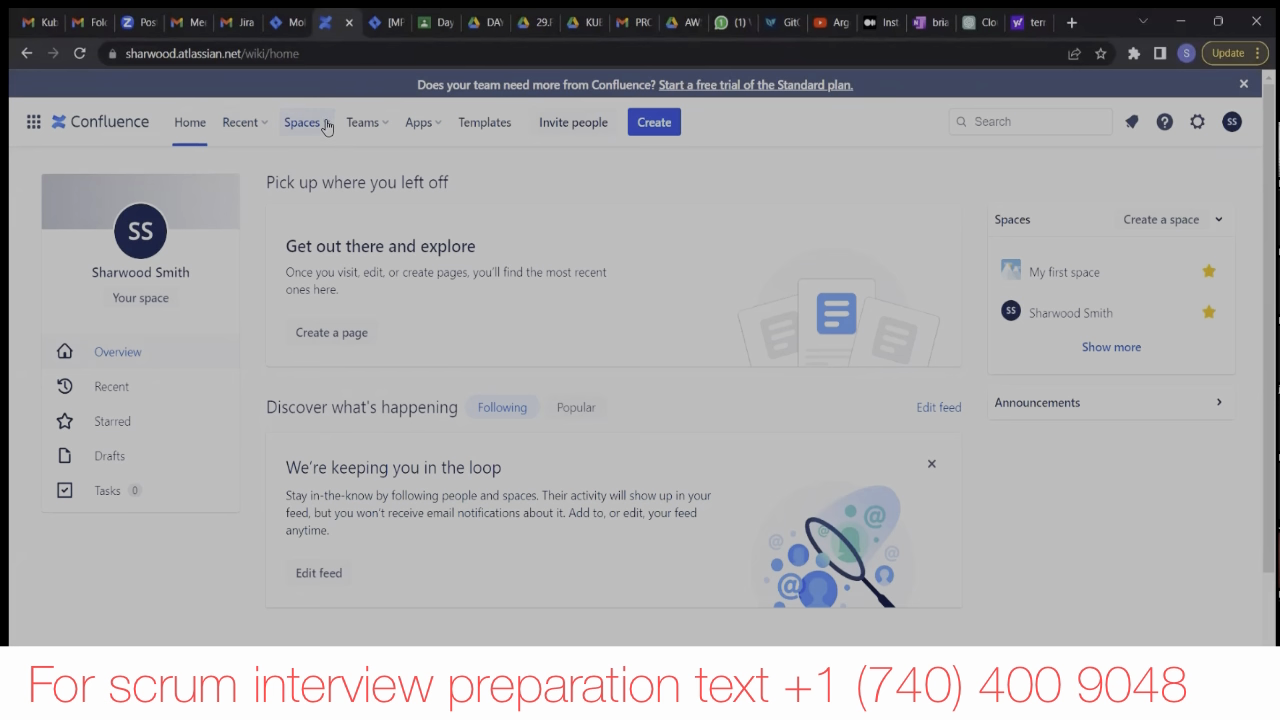
# Start creating a new Confluence space using the Blank template.
pyautogui.click(326, 126)
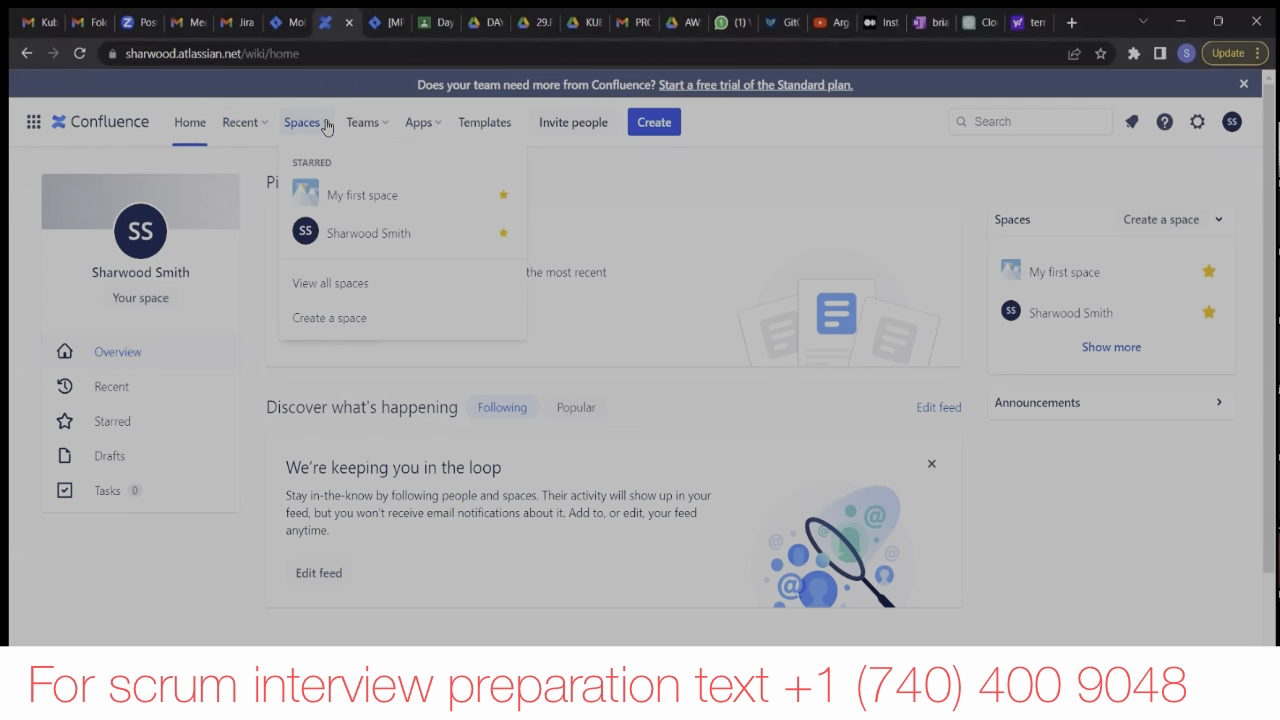
pyautogui.click(326, 126)
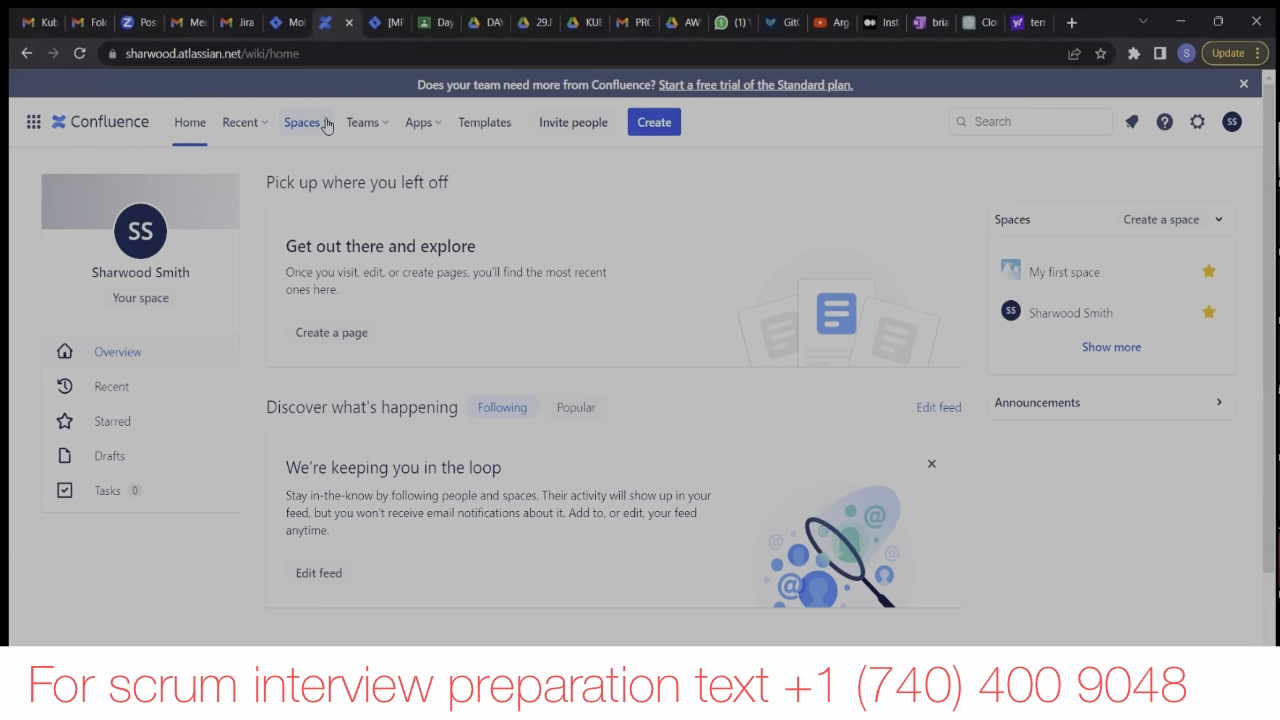
pyautogui.click(326, 126)
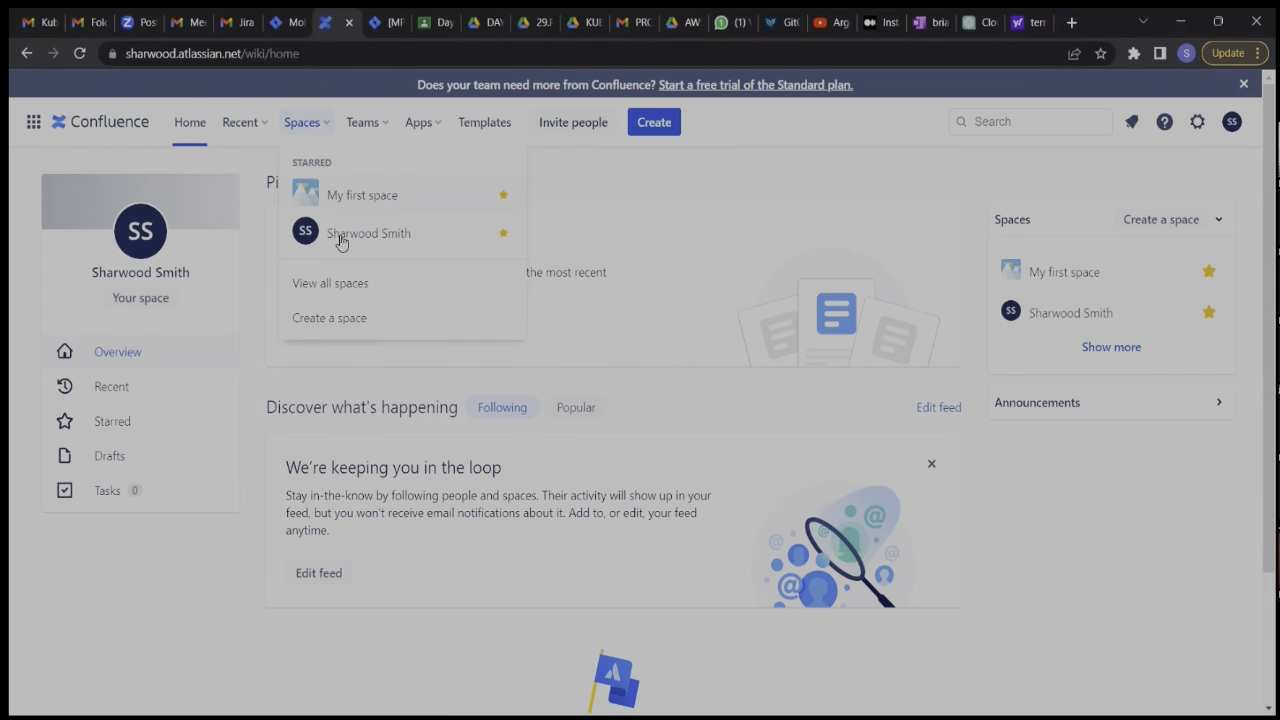
pyautogui.click(346, 323)
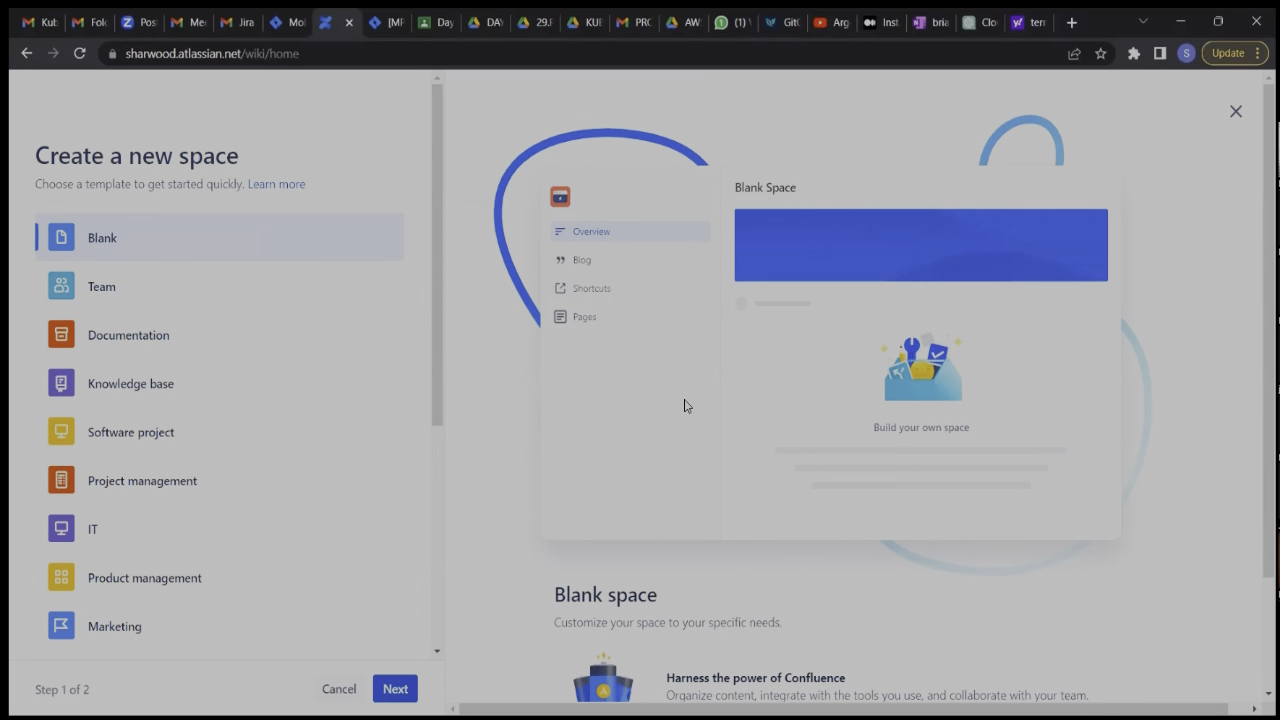
pyautogui.scroll(-3, 591, 430)
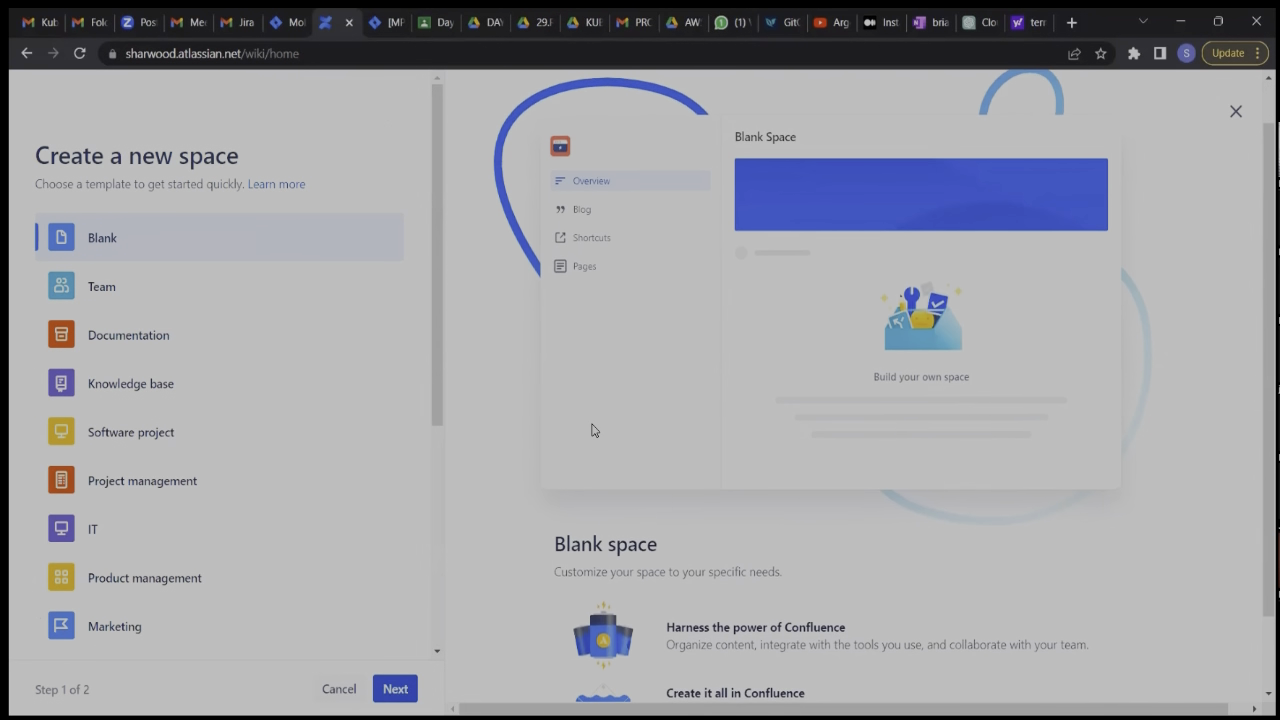
pyautogui.scroll(3, 591, 430)
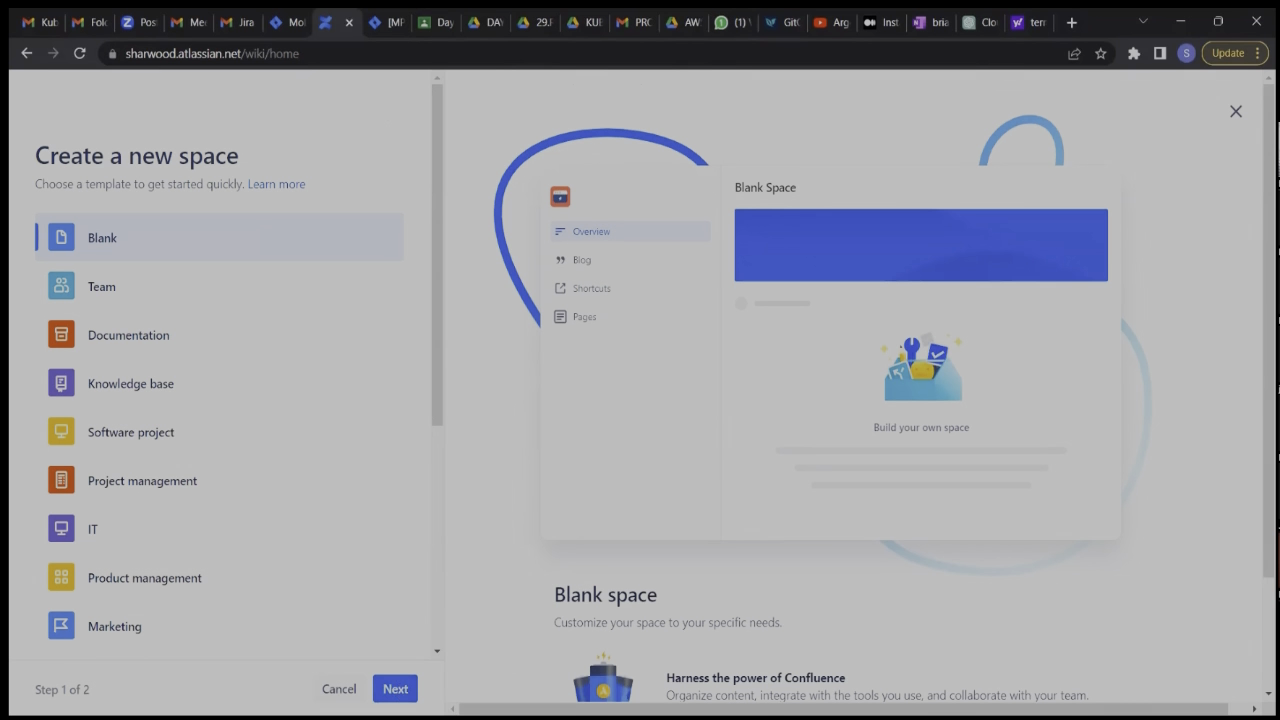
pyautogui.click(395, 689)
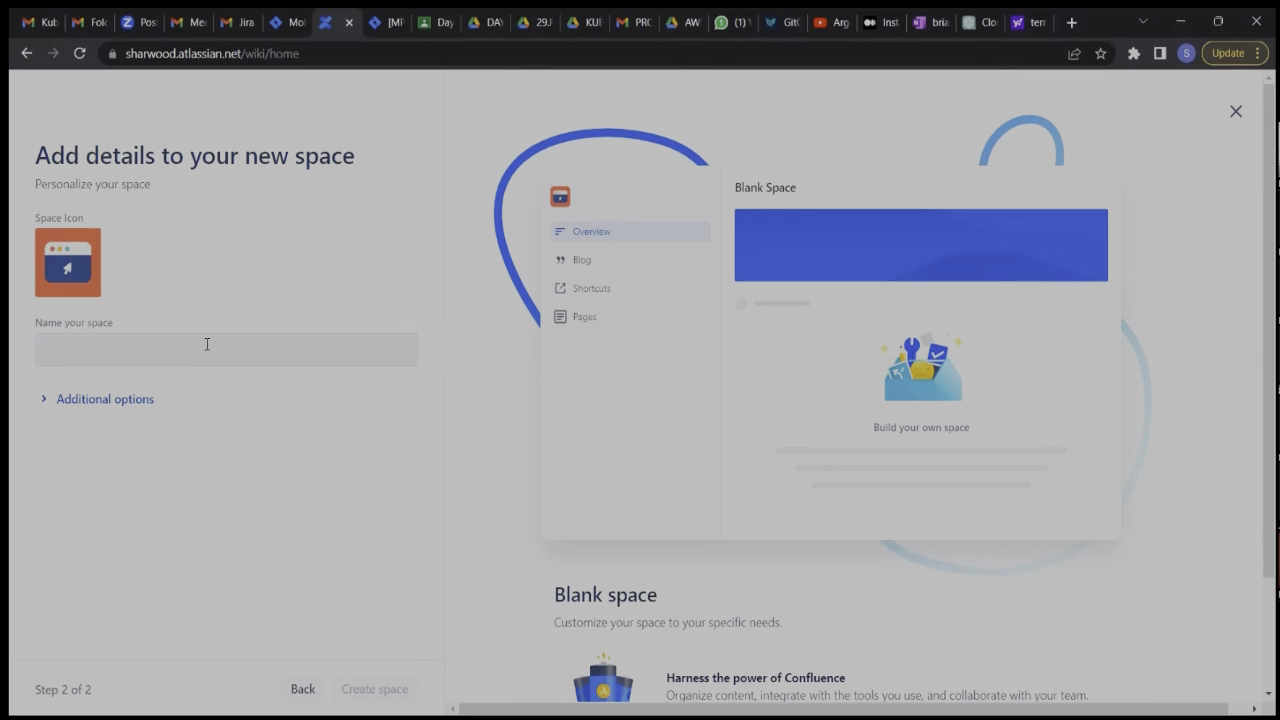
# Name the new space "TEAM Excel", create it, and dismiss the welcome tour.
pyautogui.click(207, 344)
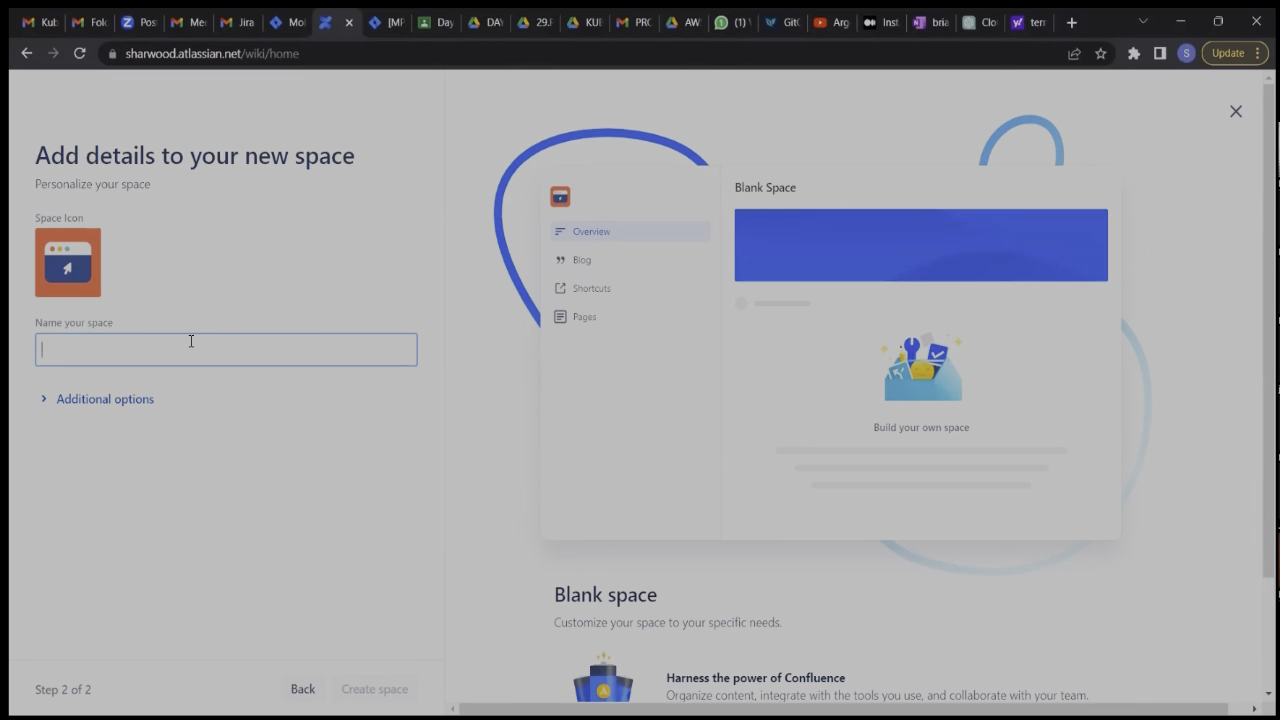
pyautogui.write('TEAM ')
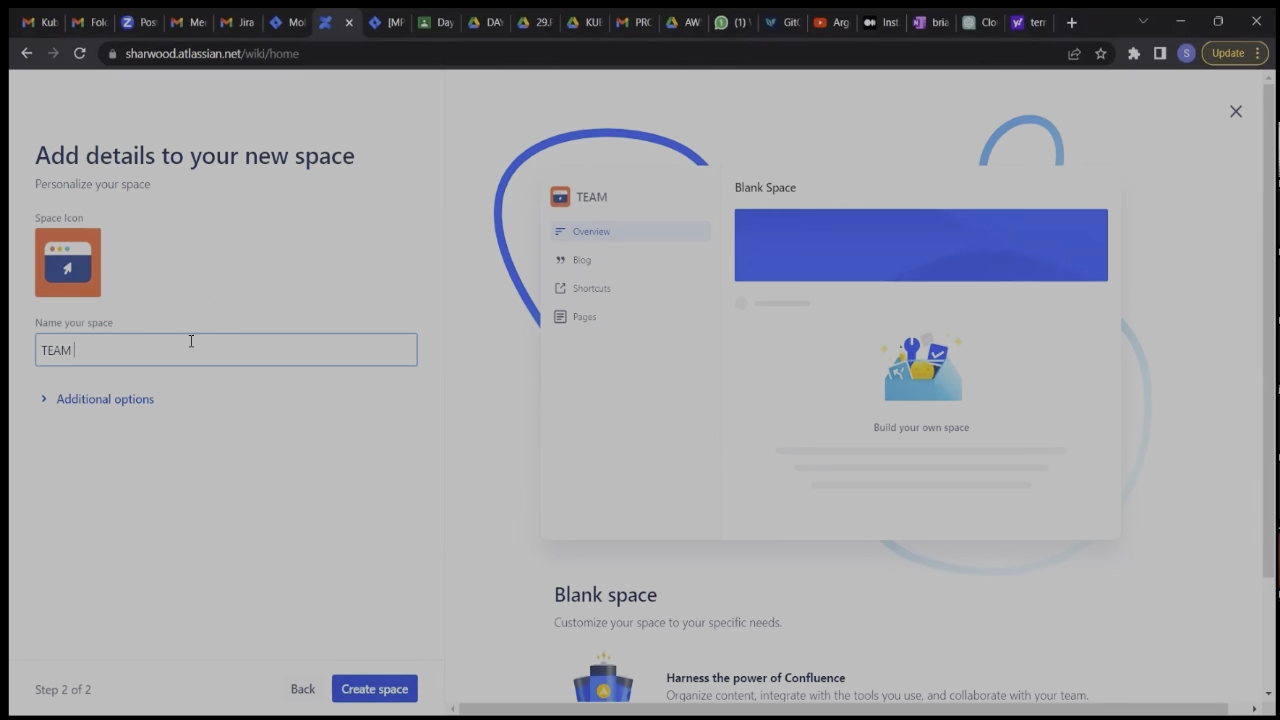
pyautogui.write('Excel')
pyautogui.click(374, 688)
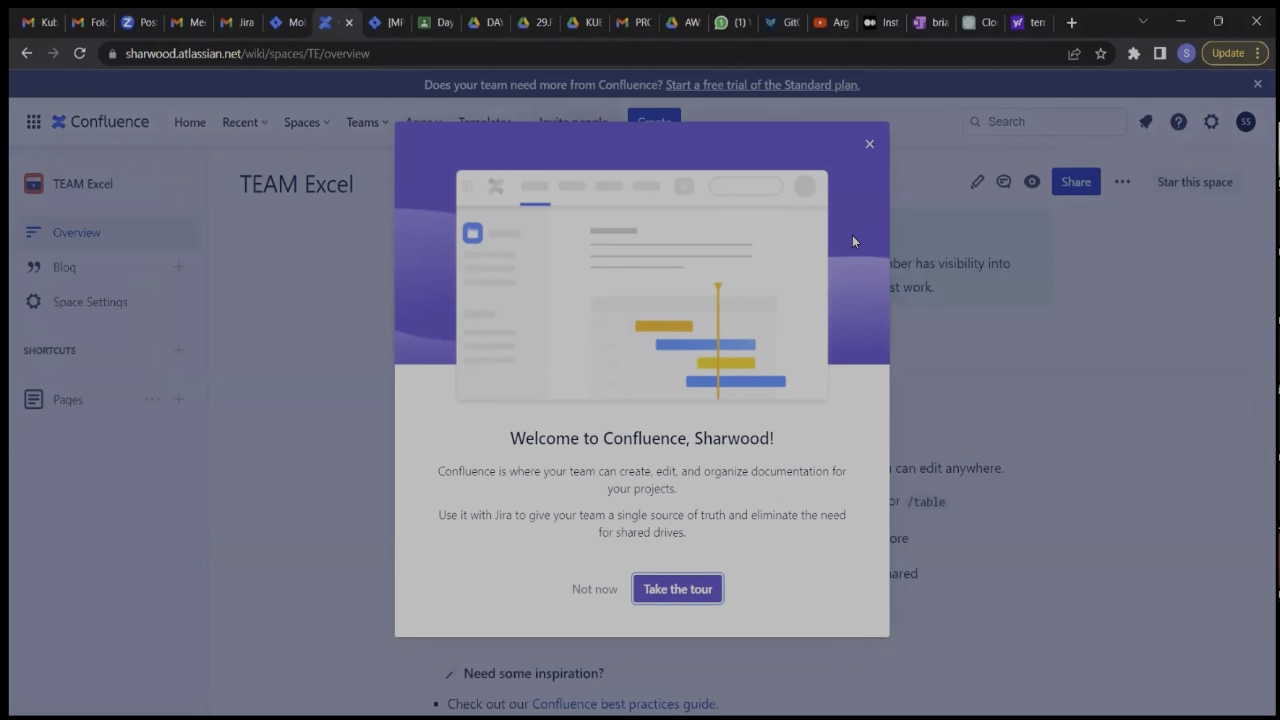
pyautogui.click(867, 146)
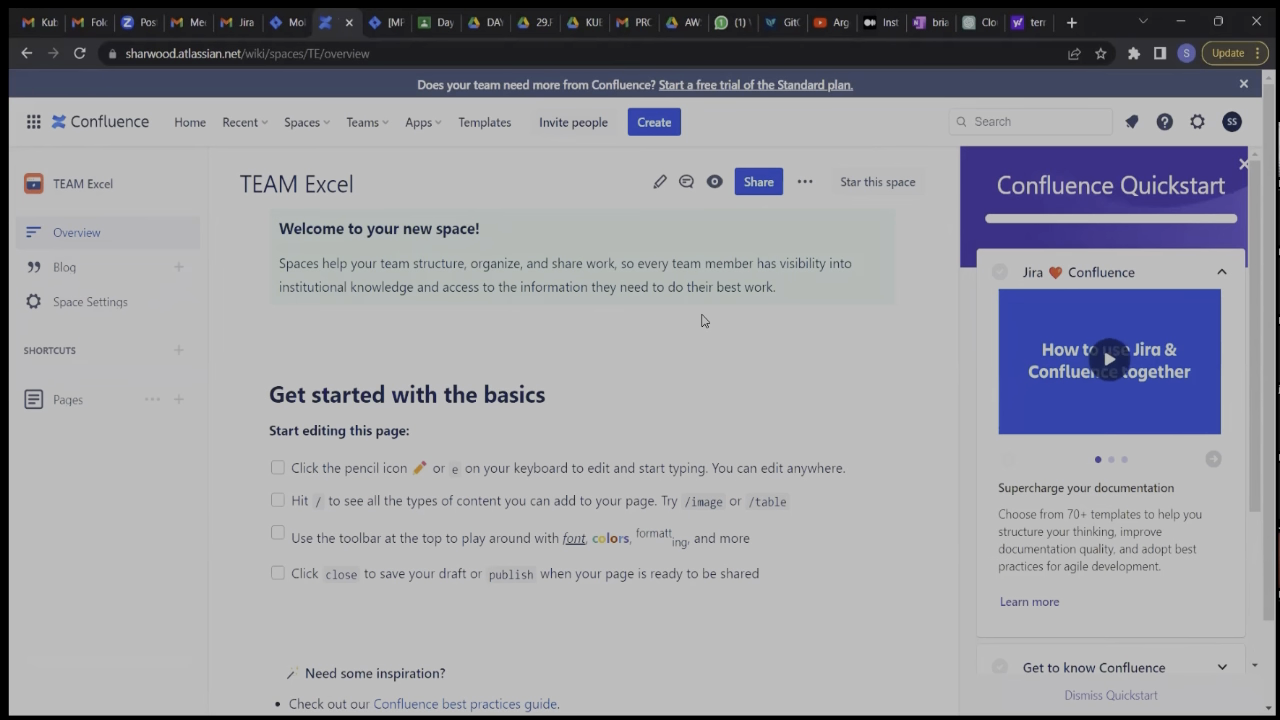
# Create a page in the TEAM Excel space titled "Action Items from Retro".
pyautogui.click(662, 123)
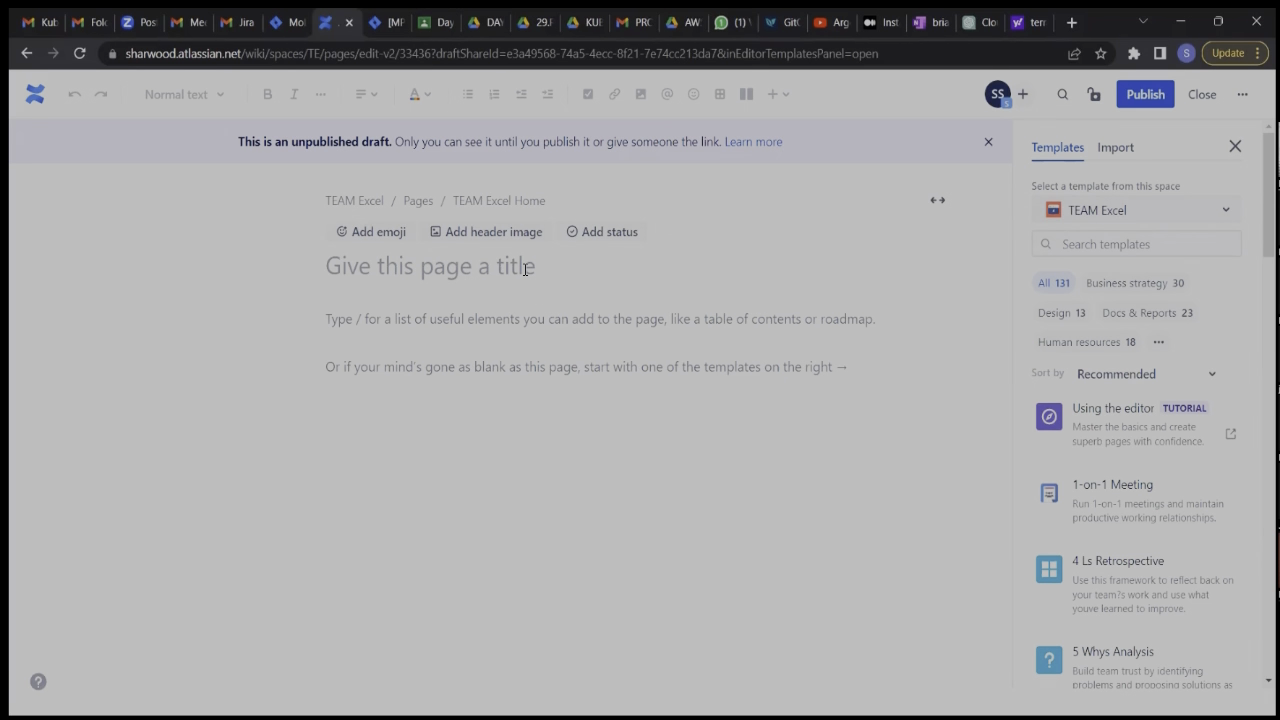
pyautogui.click(987, 143)
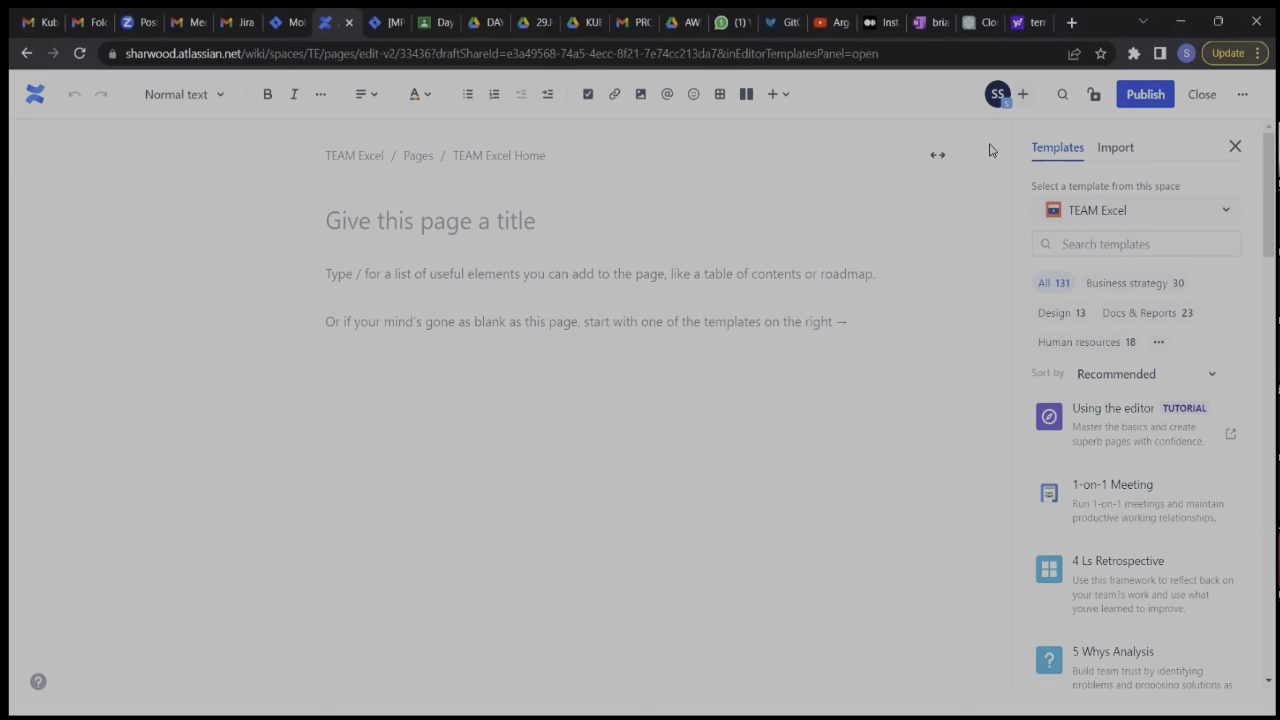
pyautogui.click(506, 228)
pyautogui.write('Actio')
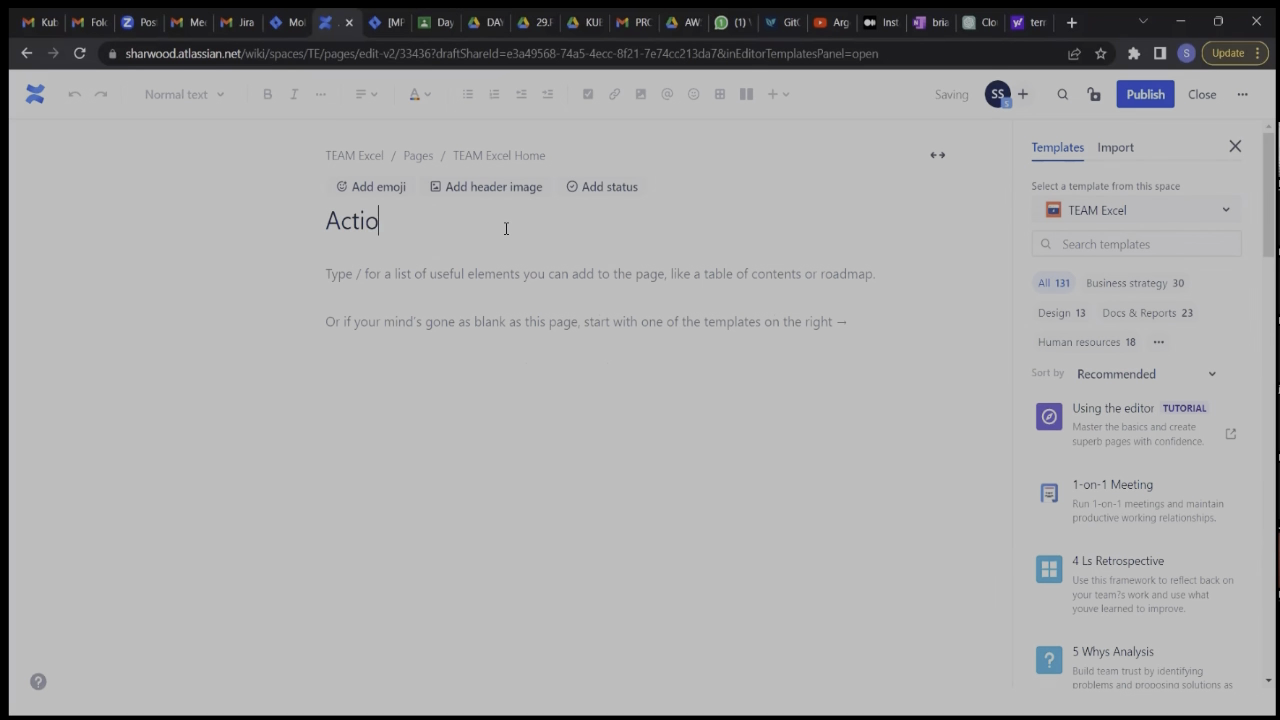
pyautogui.write('n Items for')
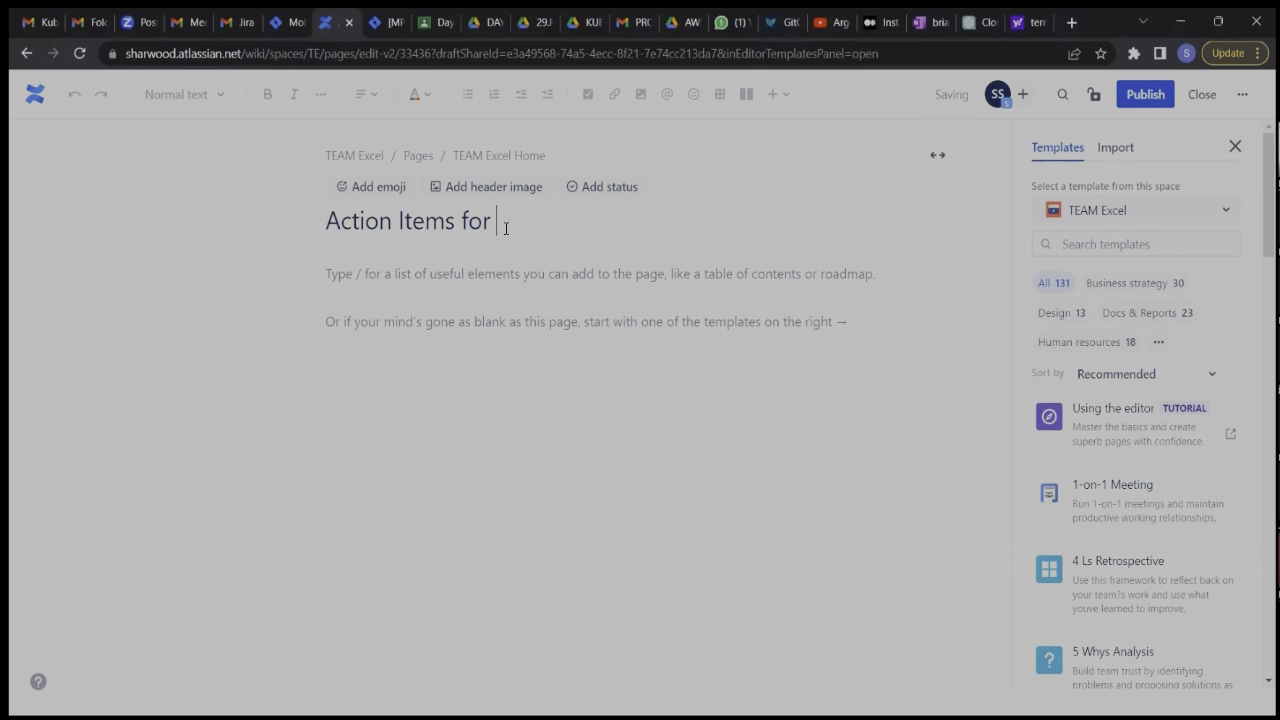
pyautogui.press('BackSpace')
pyautogui.press('BackSpace')
pyautogui.press('BackSpace')
pyautogui.write('rom Retro')
pyautogui.click(460, 314)
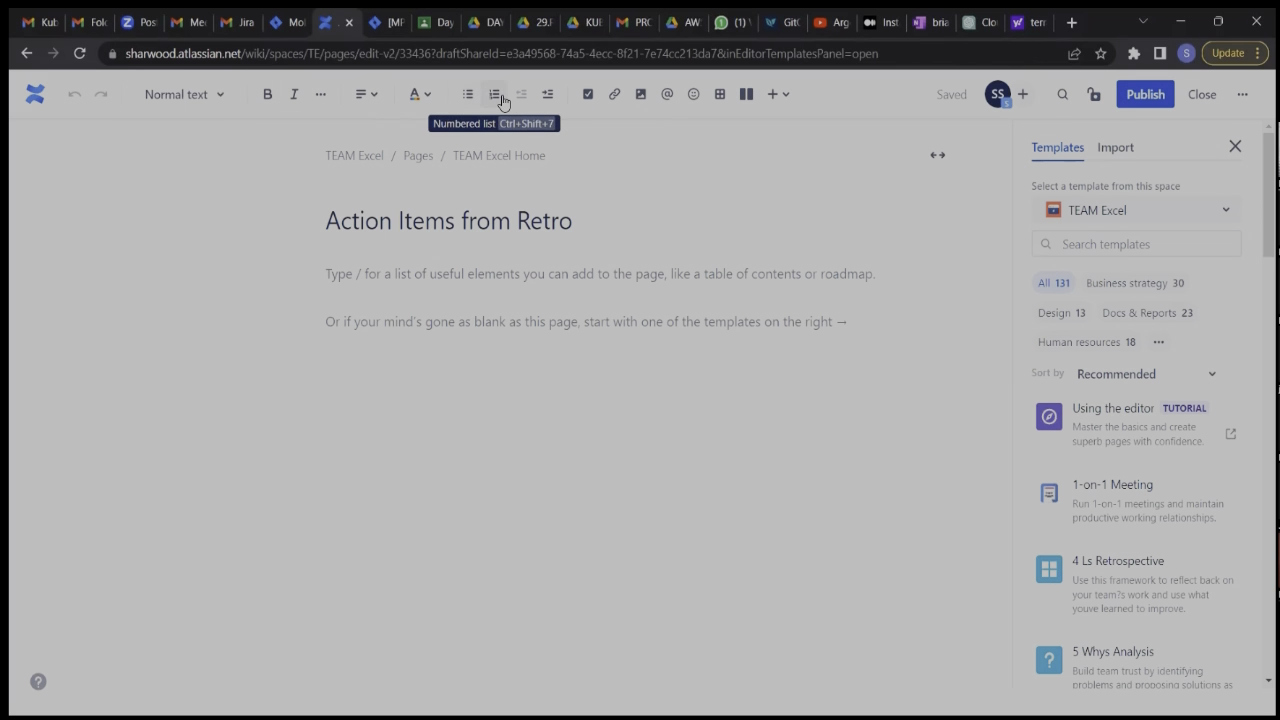
pyautogui.click(719, 94)
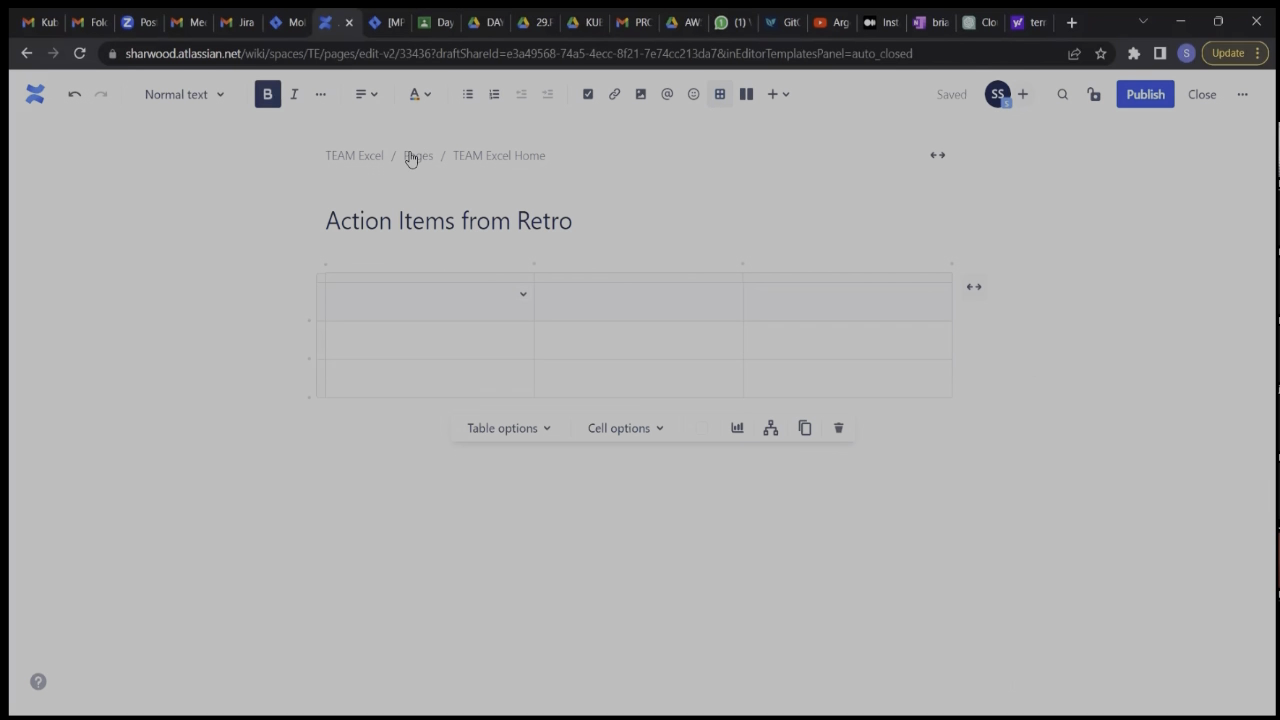
pyautogui.click(829, 430)
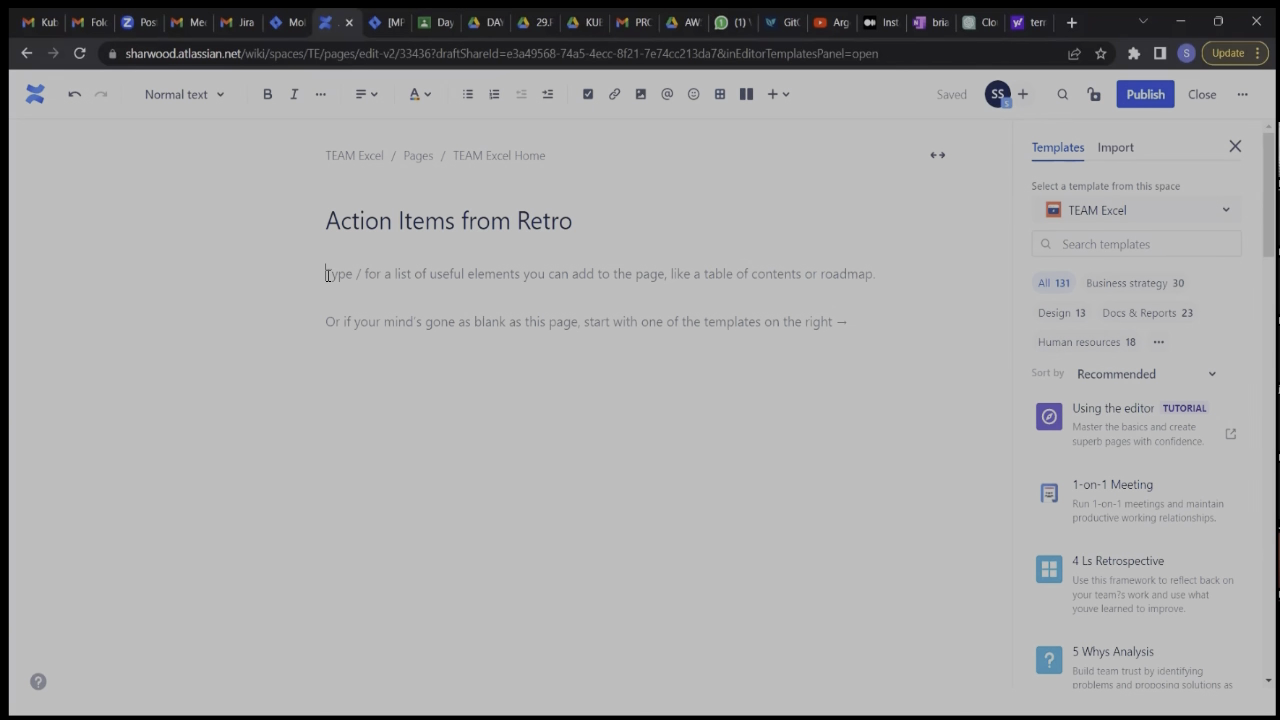
# Add a bulleted item to the page body reading "Team members should endevour to attend meetings".
pyautogui.write('* ')
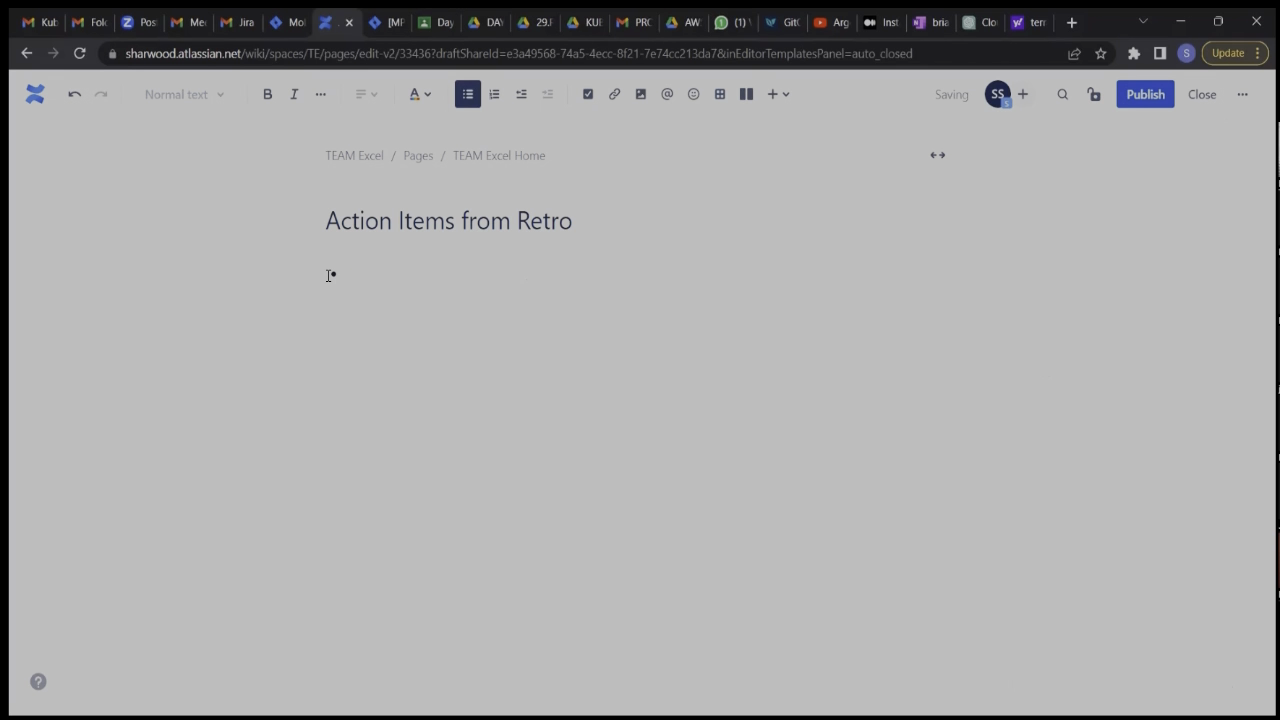
pyautogui.write('Team members should endou')
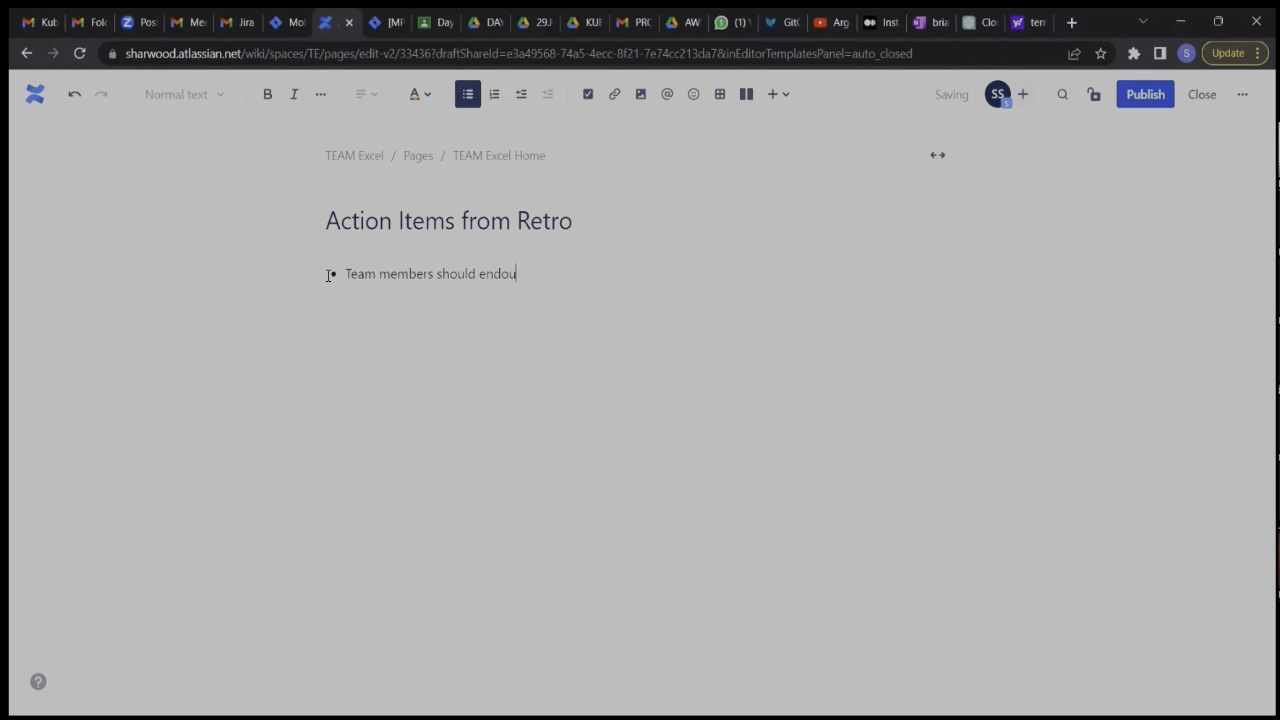
pyautogui.press('BackSpace')
pyautogui.press('BackSpace')
pyautogui.write('evour to attend meetin')
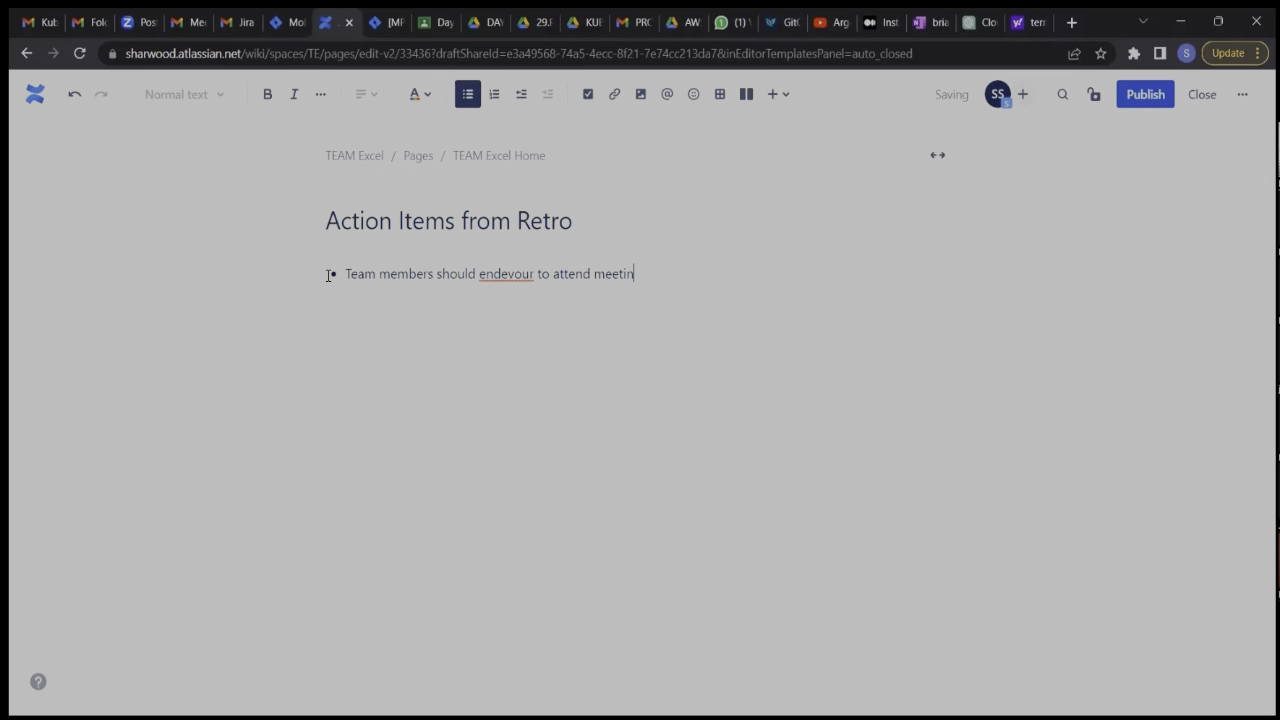
pyautogui.write('gs')
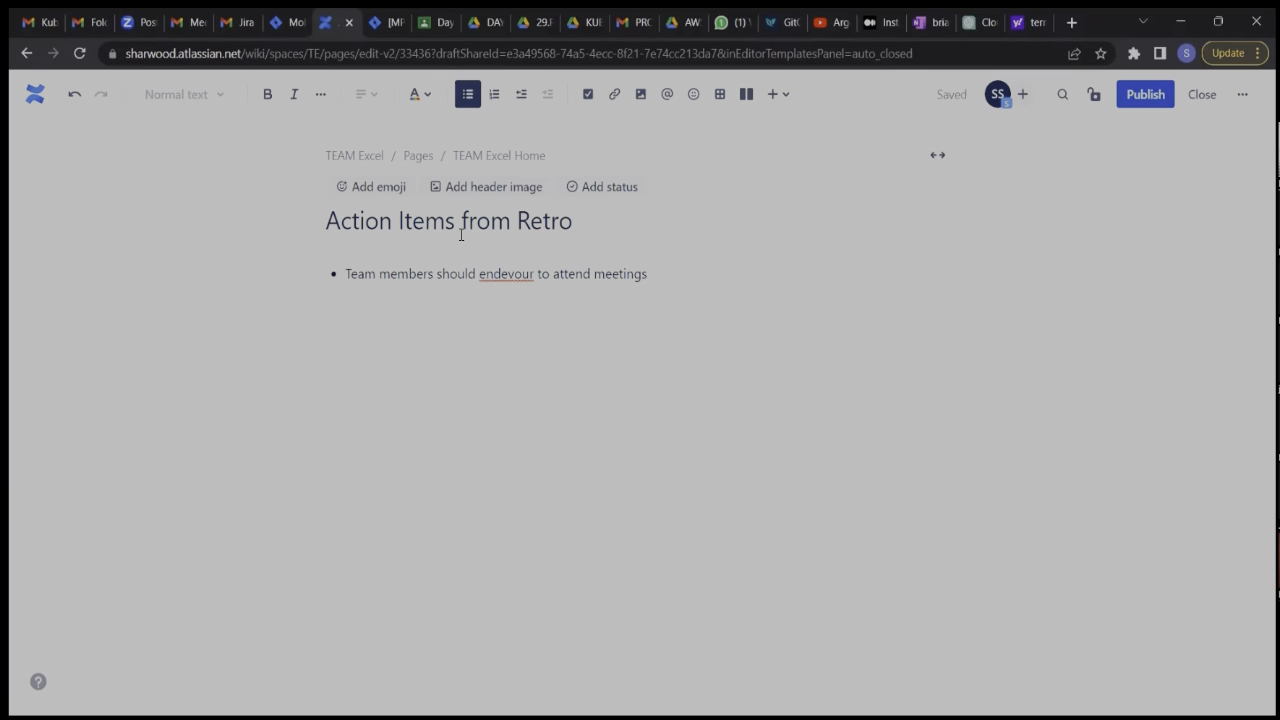
# Correct the misspelled word in the bullet to "endeavor" and close the page, leaving it as an unpublished draft.
pyautogui.rightClick(497, 273)
pyautogui.click(558, 295)
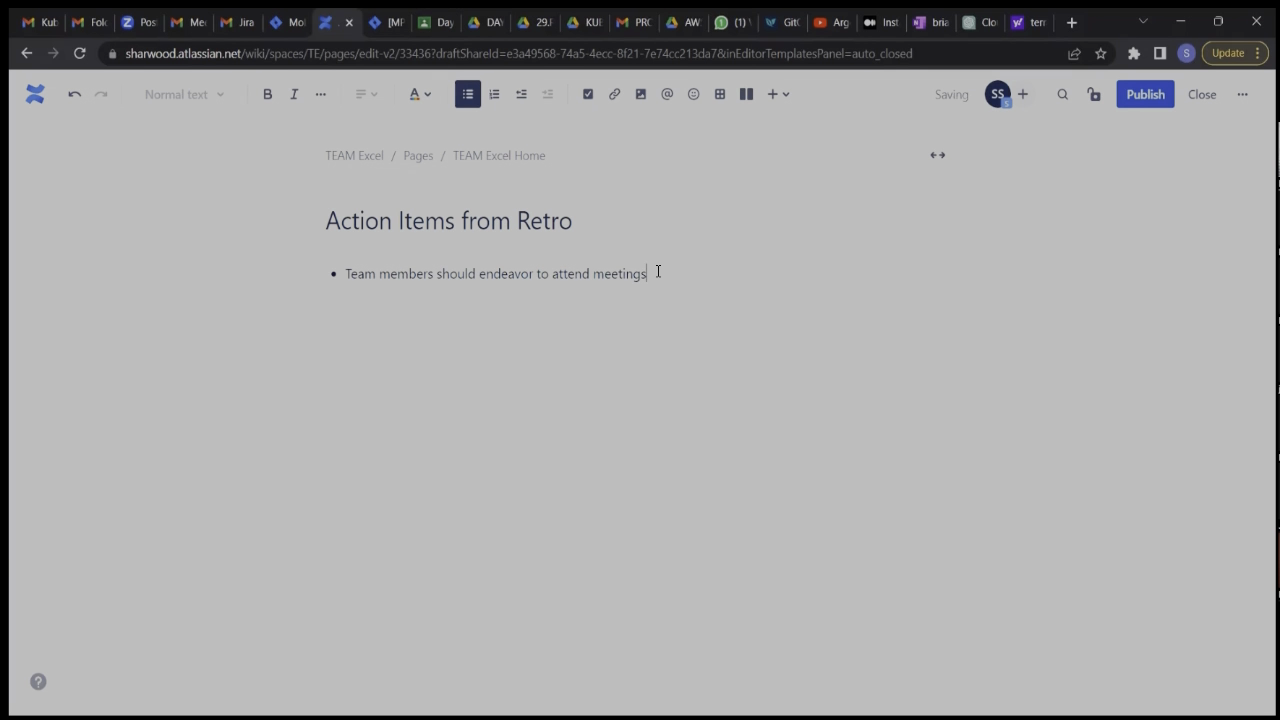
pyautogui.press('Return')
pyautogui.click(1202, 94)
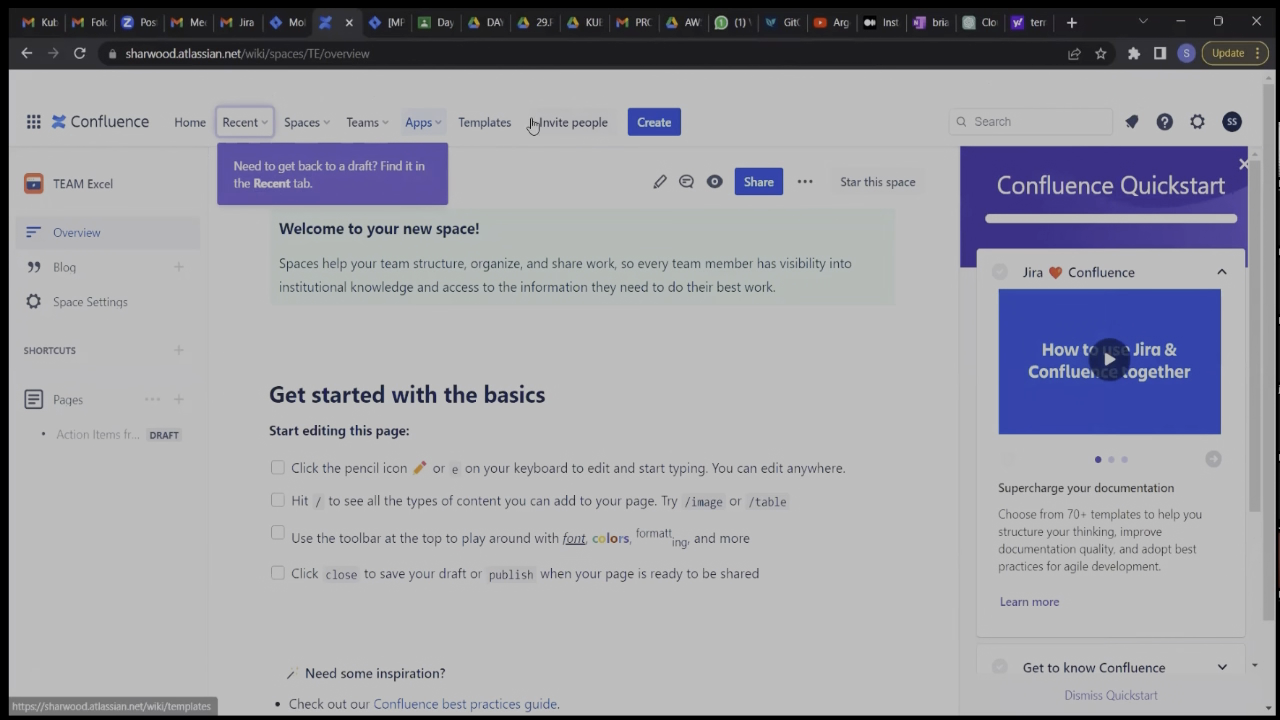
# View the options for adding people to Confluence, and close them and the Quickstart guide without inviting anyone.
pyautogui.click(573, 122)
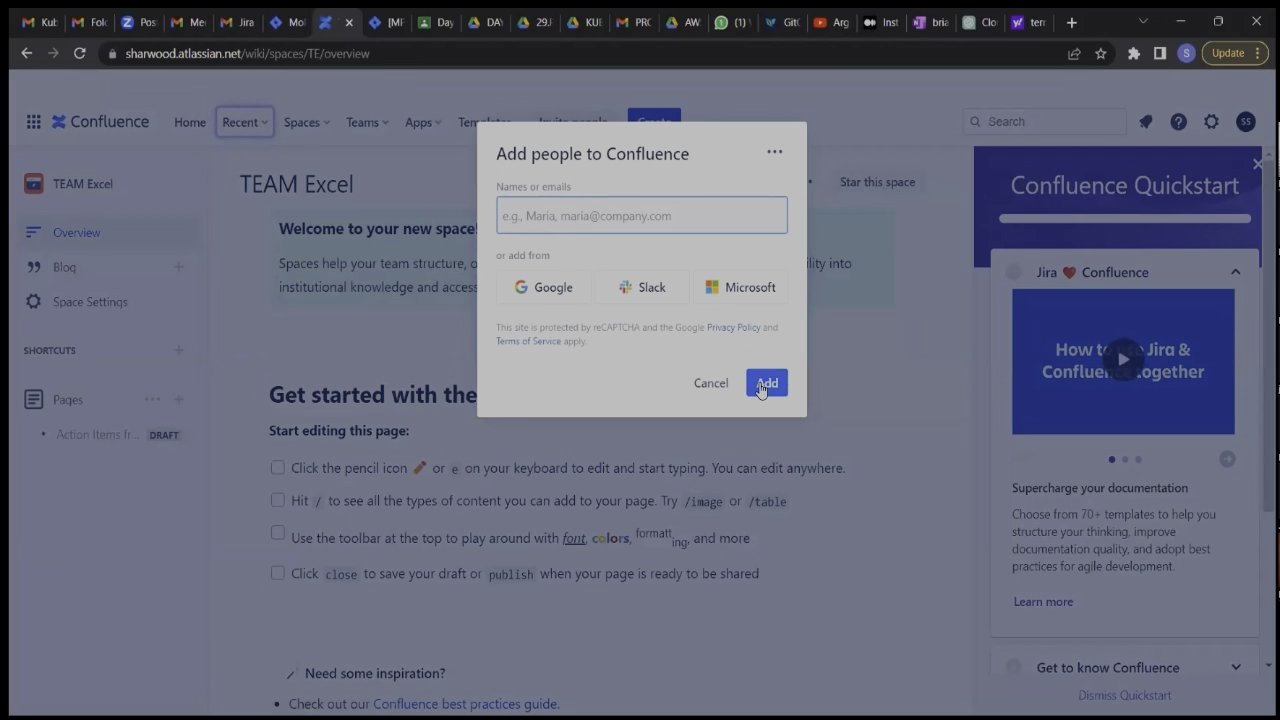
pyautogui.click(855, 398)
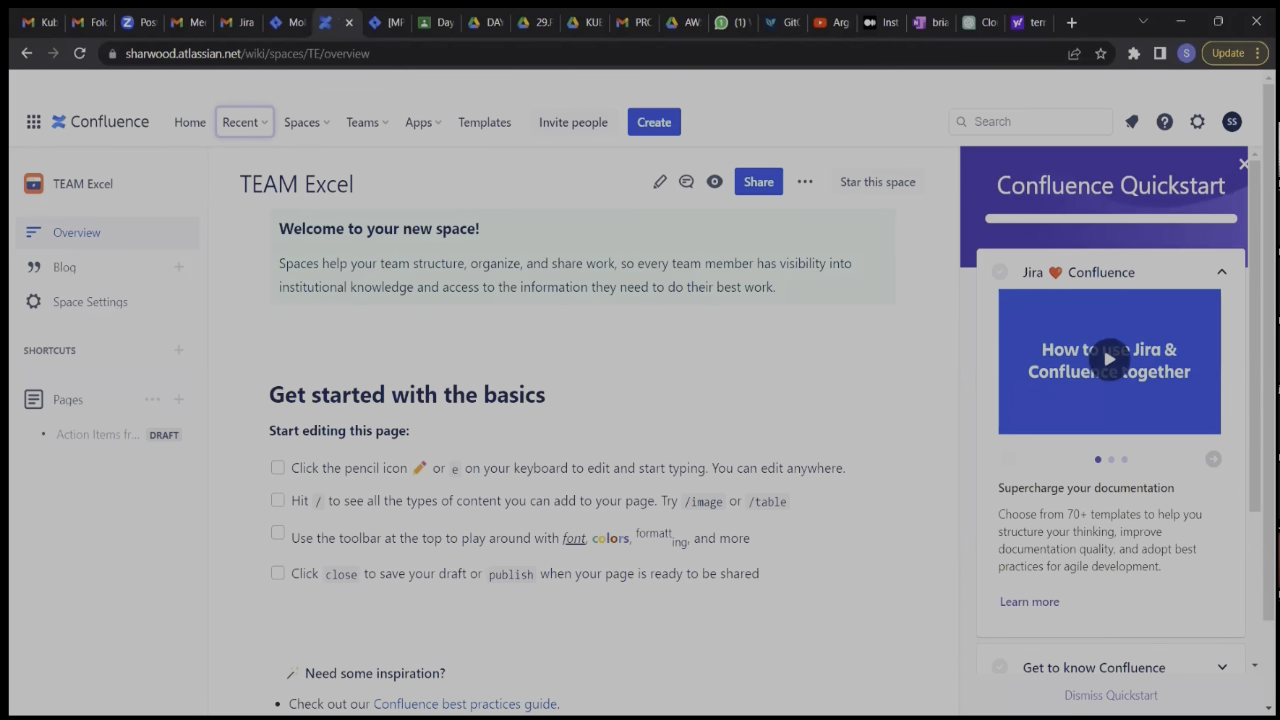
pyautogui.click(1243, 163)
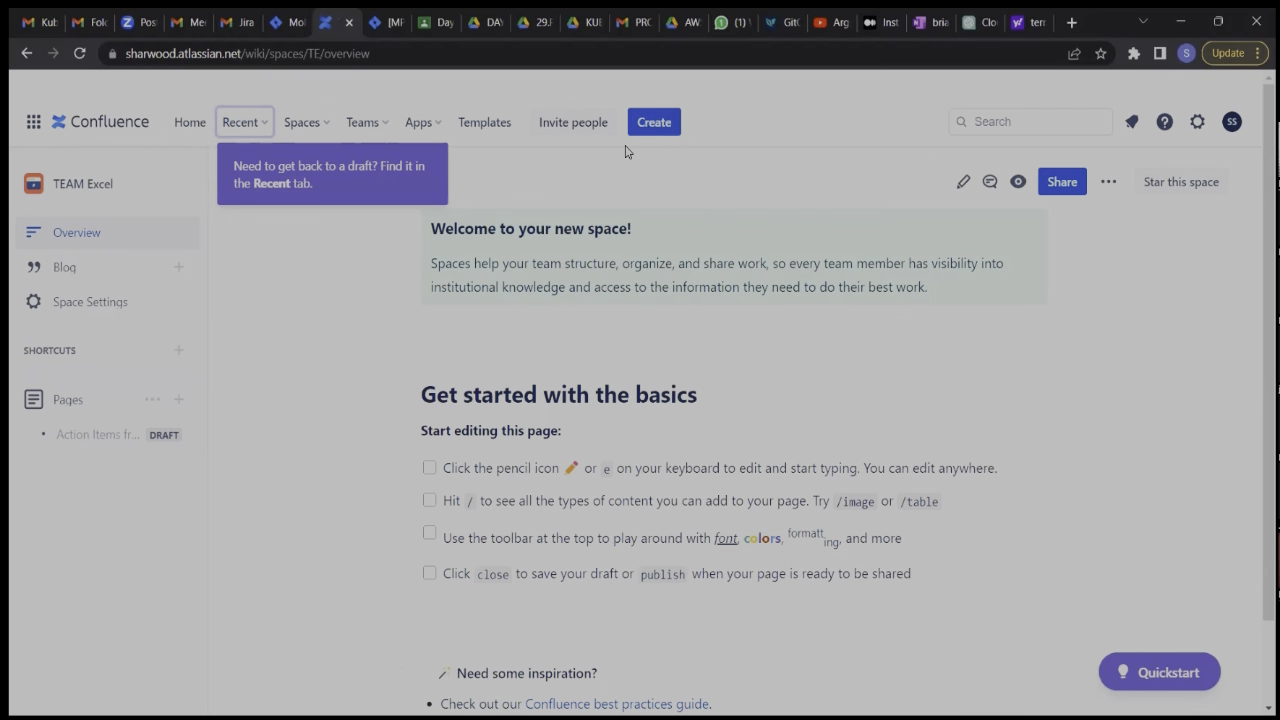
# Create another blank page in the TEAM Excel space and dismiss its editor tutorial.
pyautogui.click(650, 126)
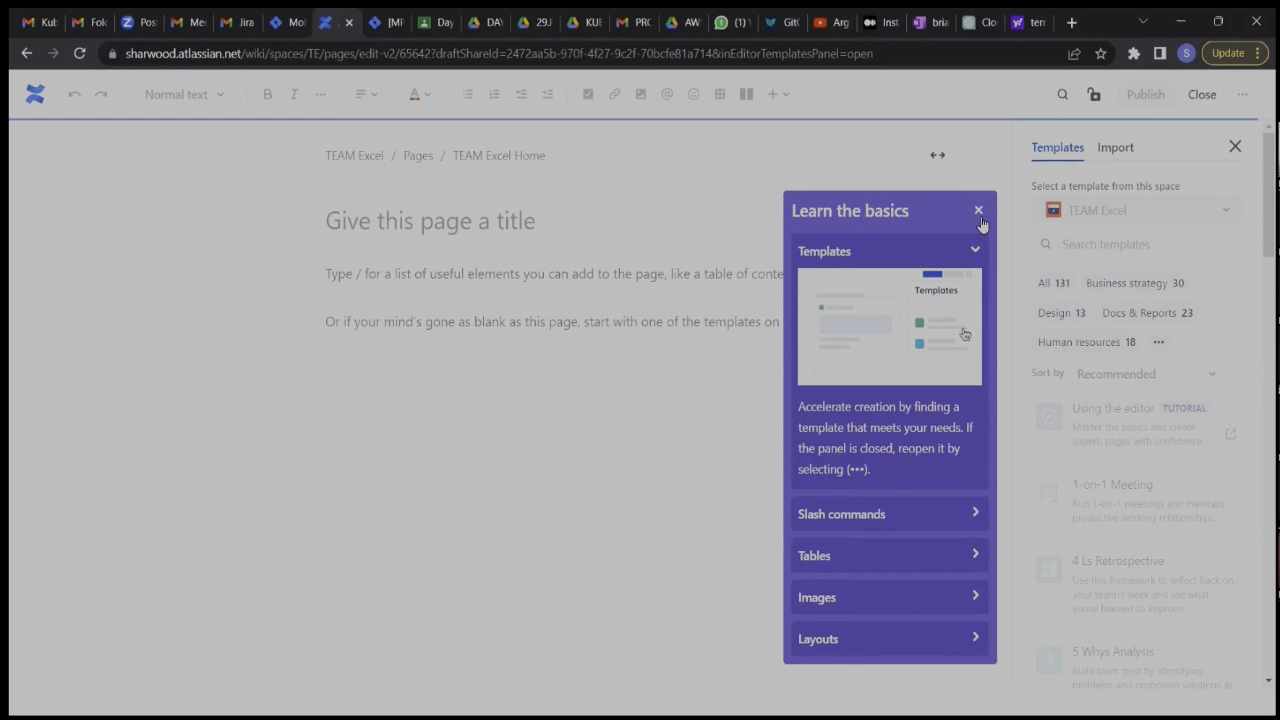
pyautogui.click(979, 211)
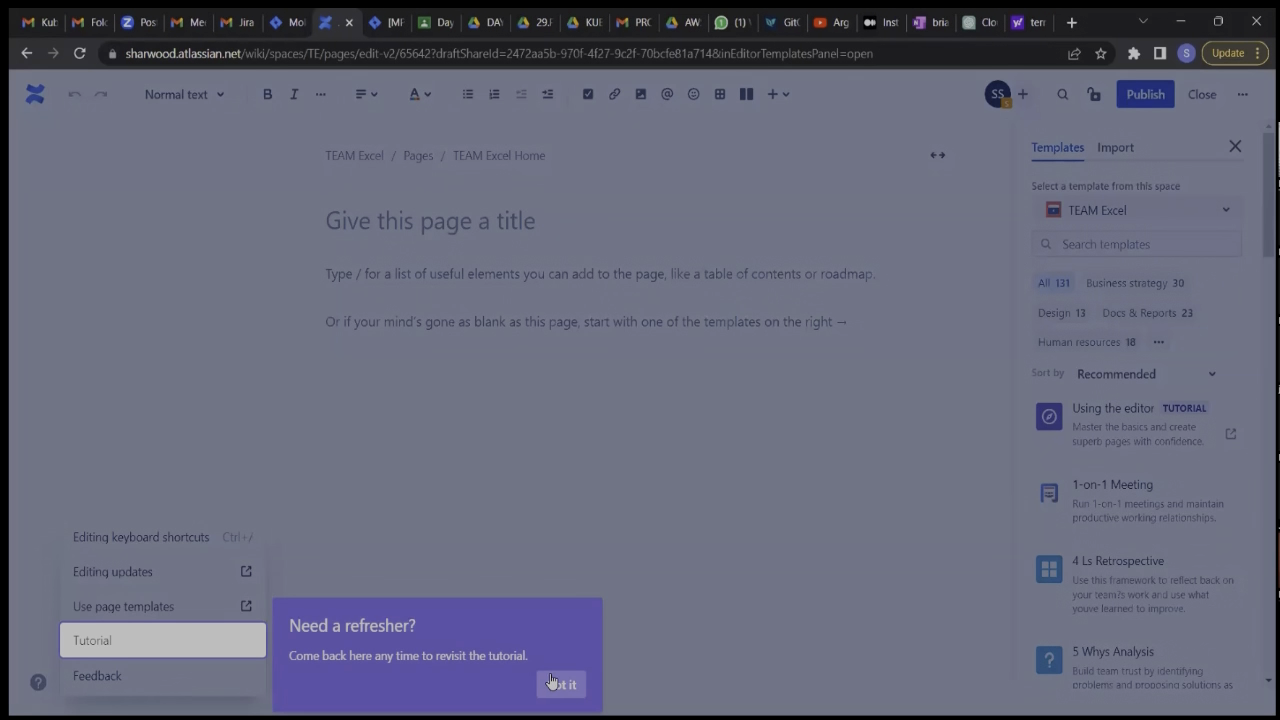
pyautogui.click(561, 684)
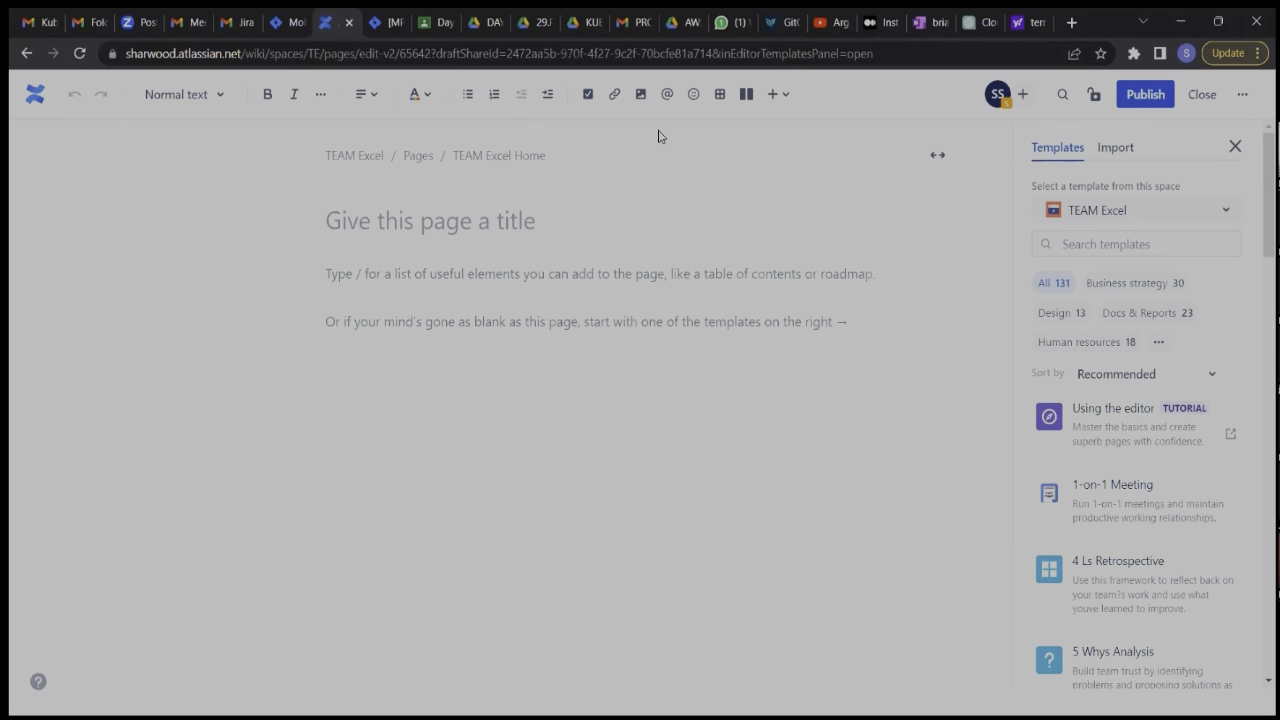
# Insert a three-column table with the headers "What went well", "What did not go well" and "What can be improve".
pyautogui.click(721, 95)
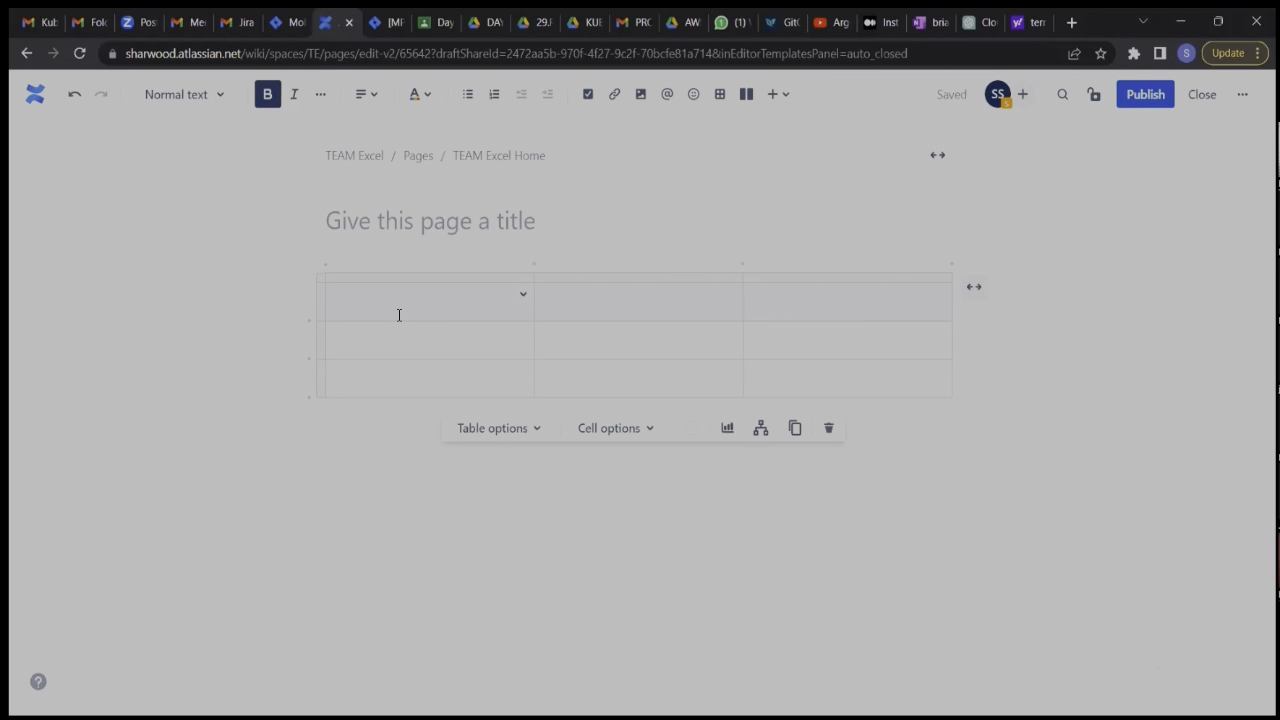
pyautogui.write('What went well')
pyautogui.click(562, 314)
pyautogui.write('Wha')
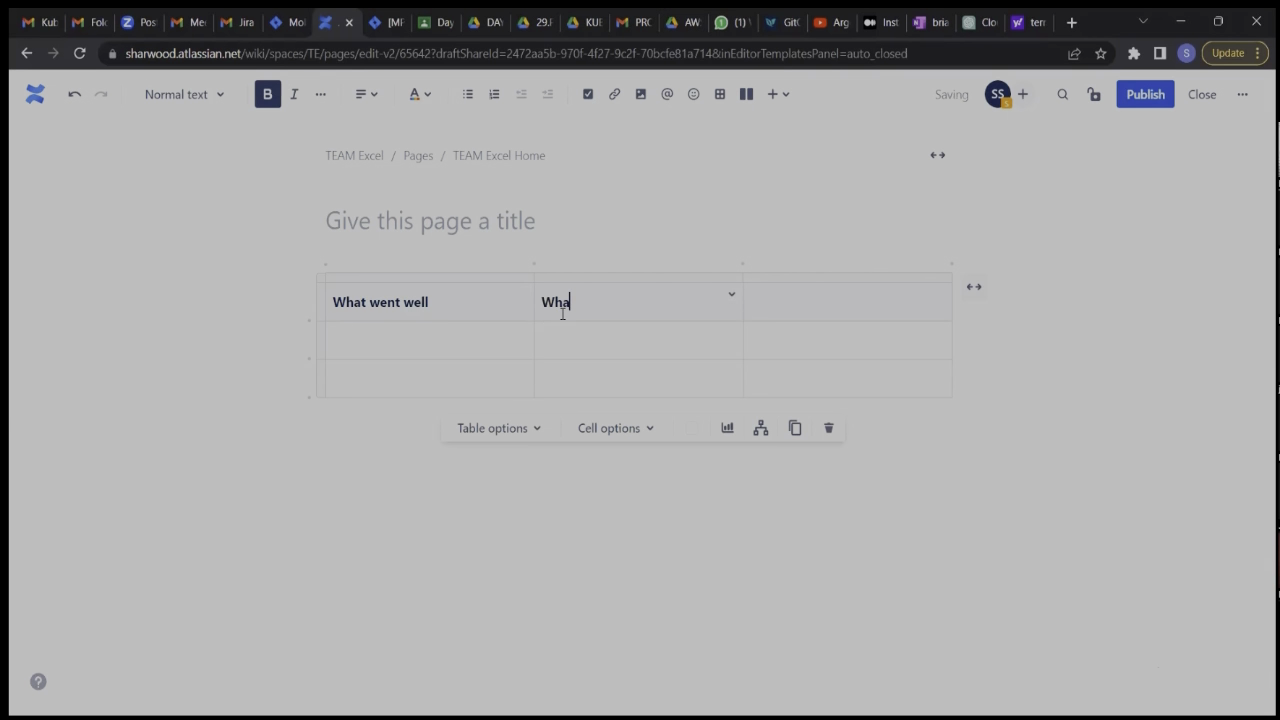
pyautogui.write('t did not go well')
pyautogui.click(771, 306)
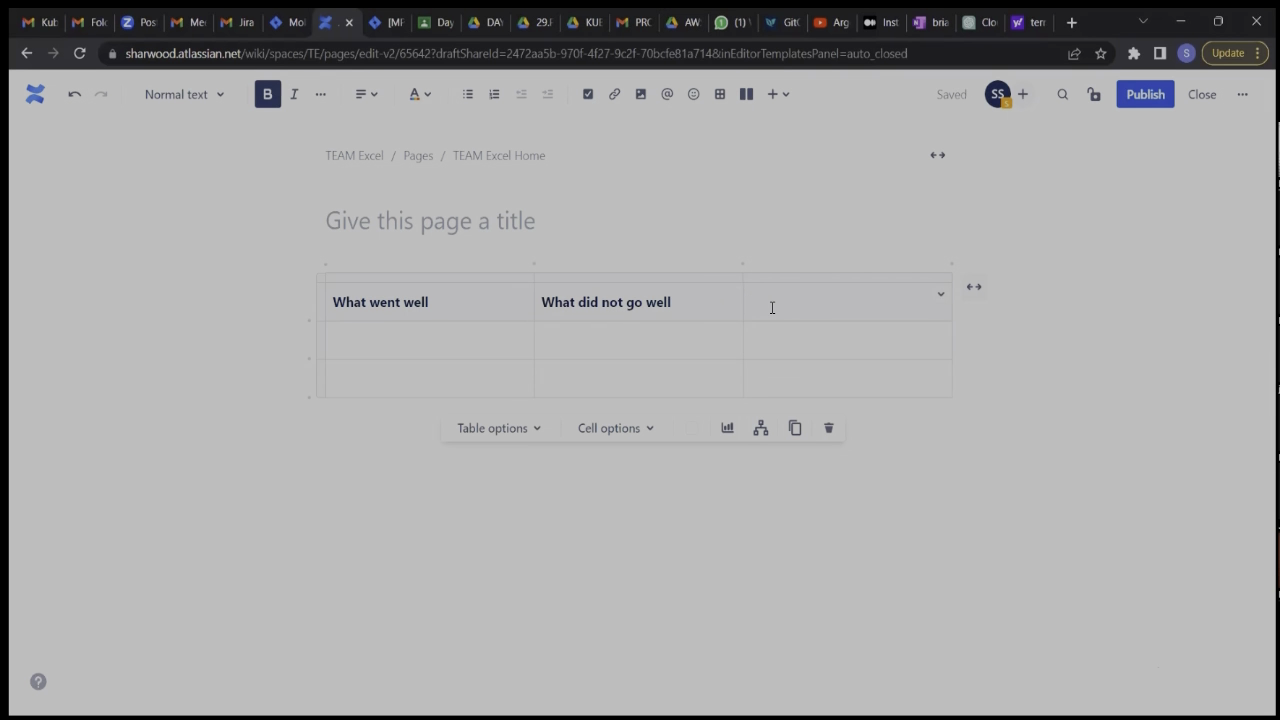
pyautogui.write('What can be improve')
pyautogui.click(995, 514)
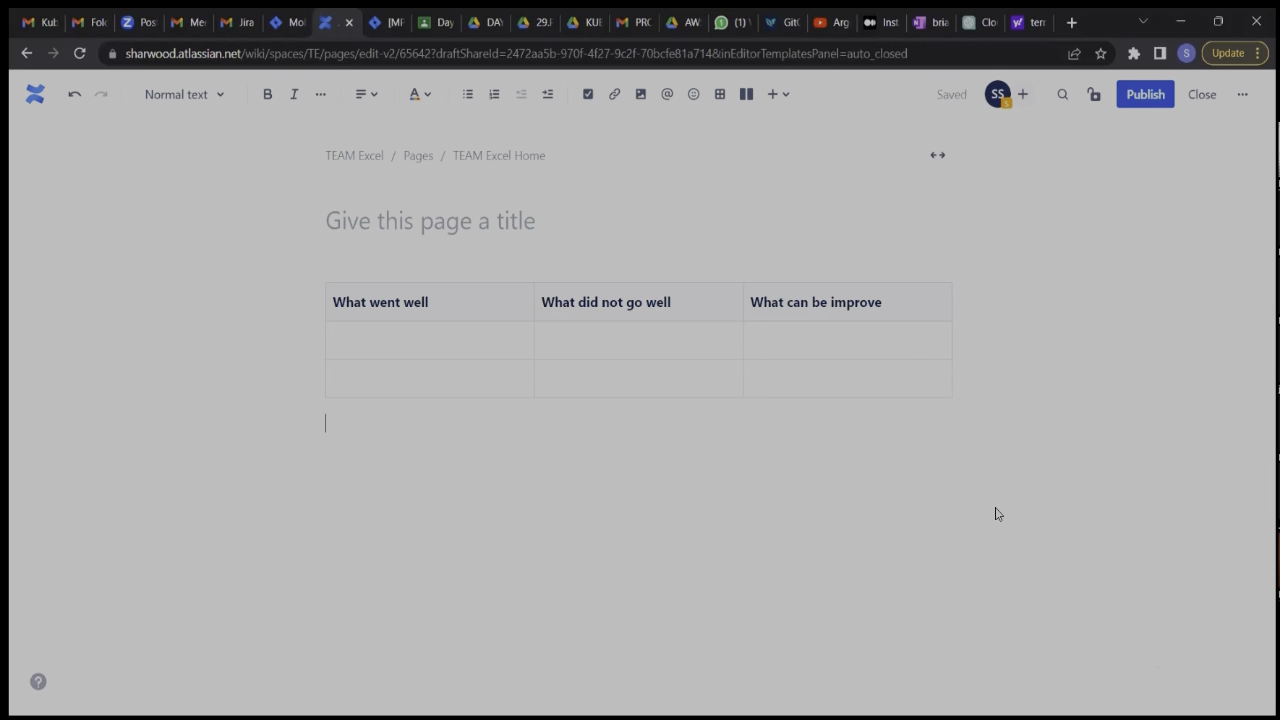